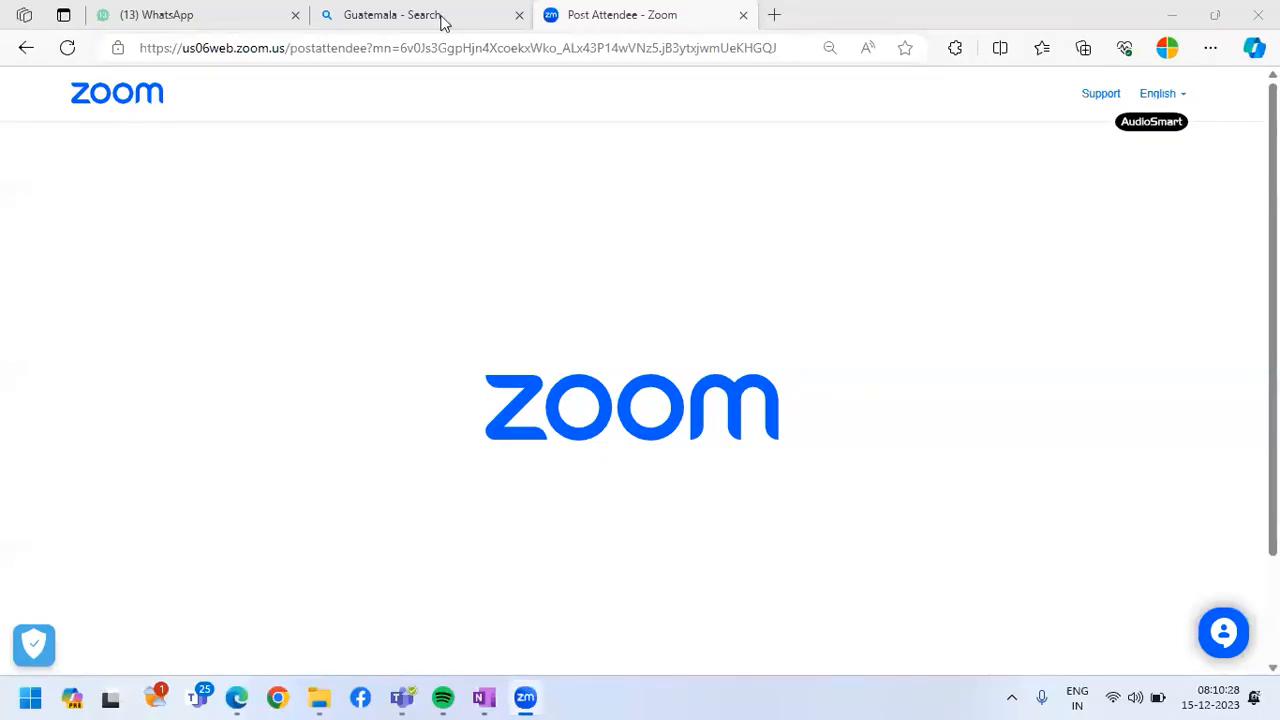
click(251, 14)
scroll(258, 489, down, 4)
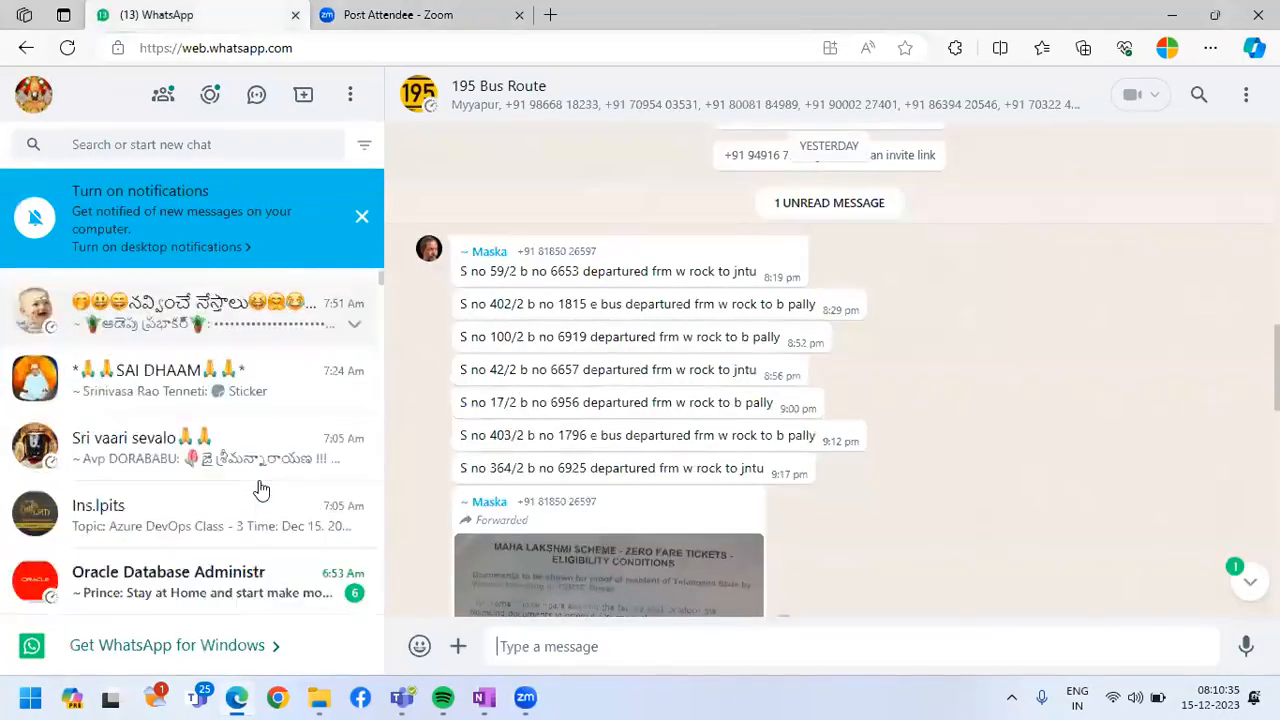
scroll(245, 355, up, 4)
scroll(245, 355, up, 1)
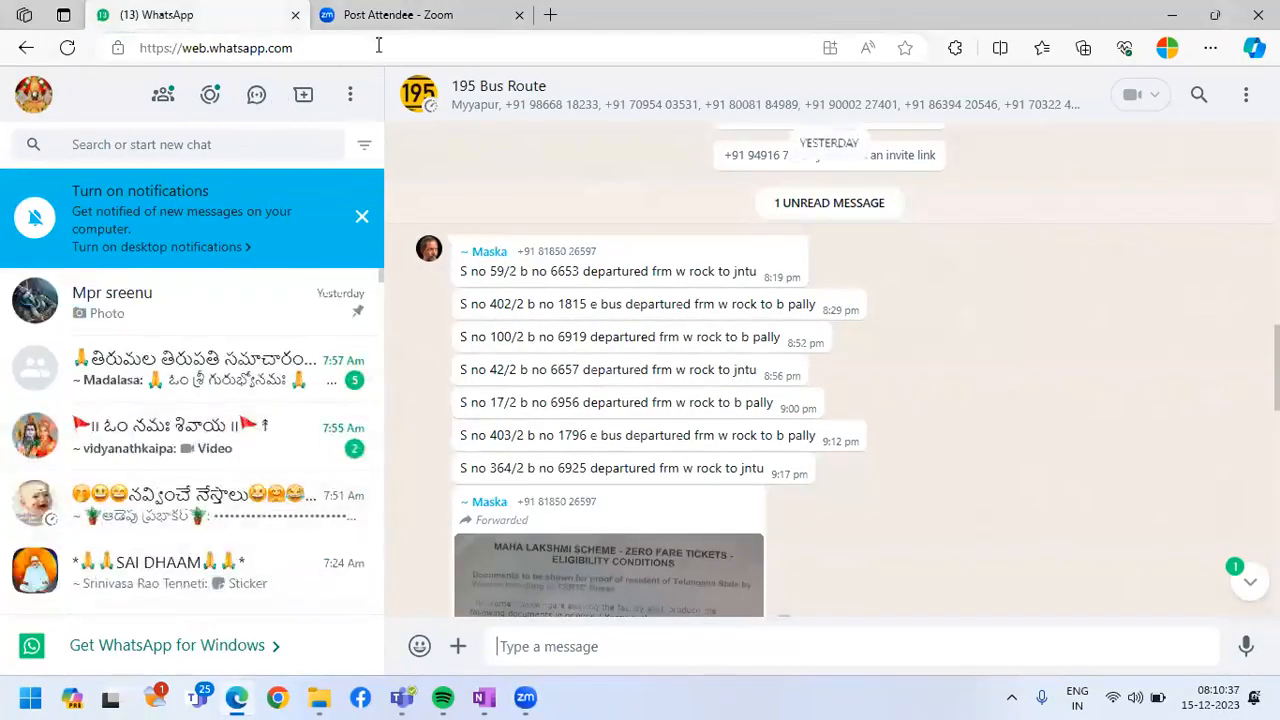
Close the WhatsApp tab and load the Azure portal (portal.azure.com) in place of the Zoom page
click(400, 18)
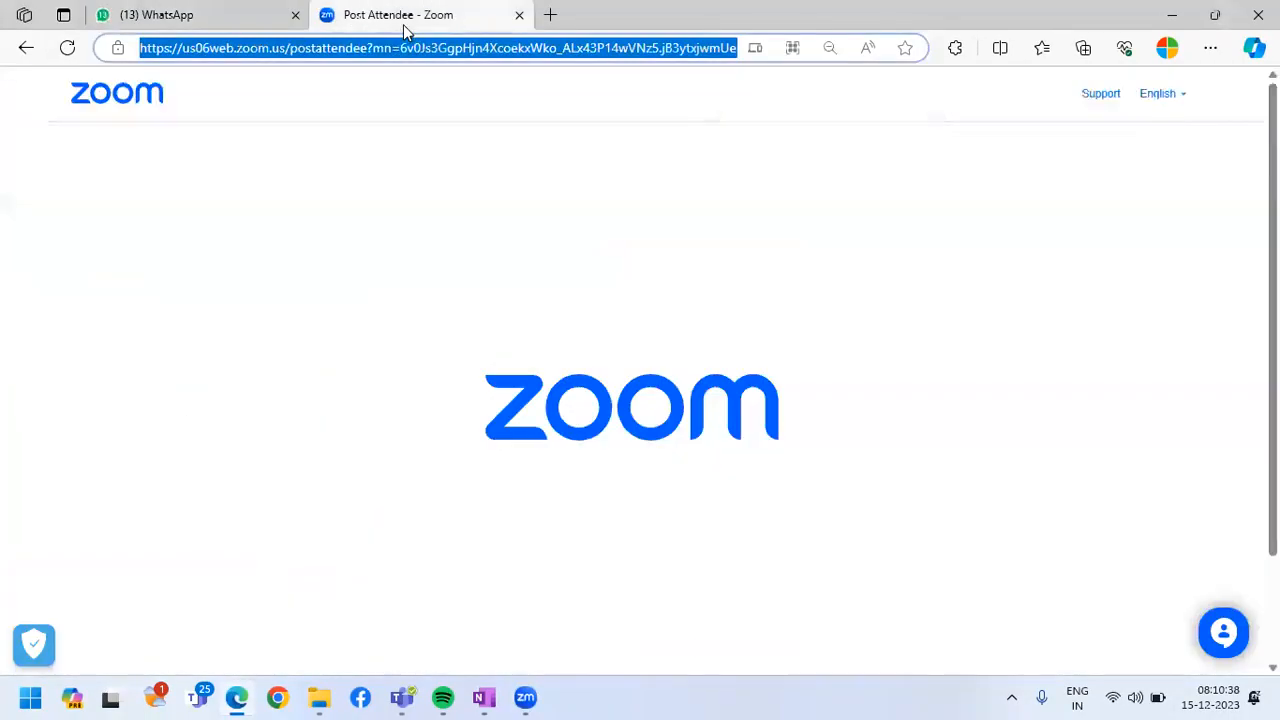
click(295, 16)
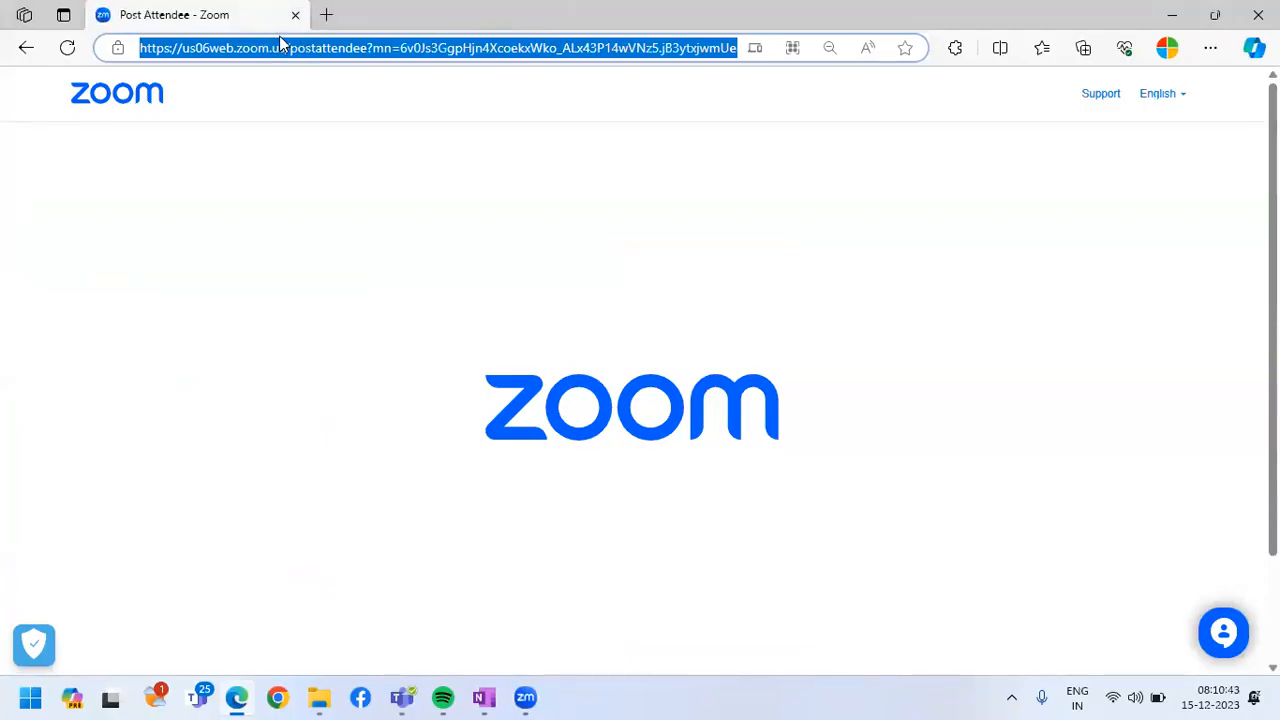
text(p)
key(Return)
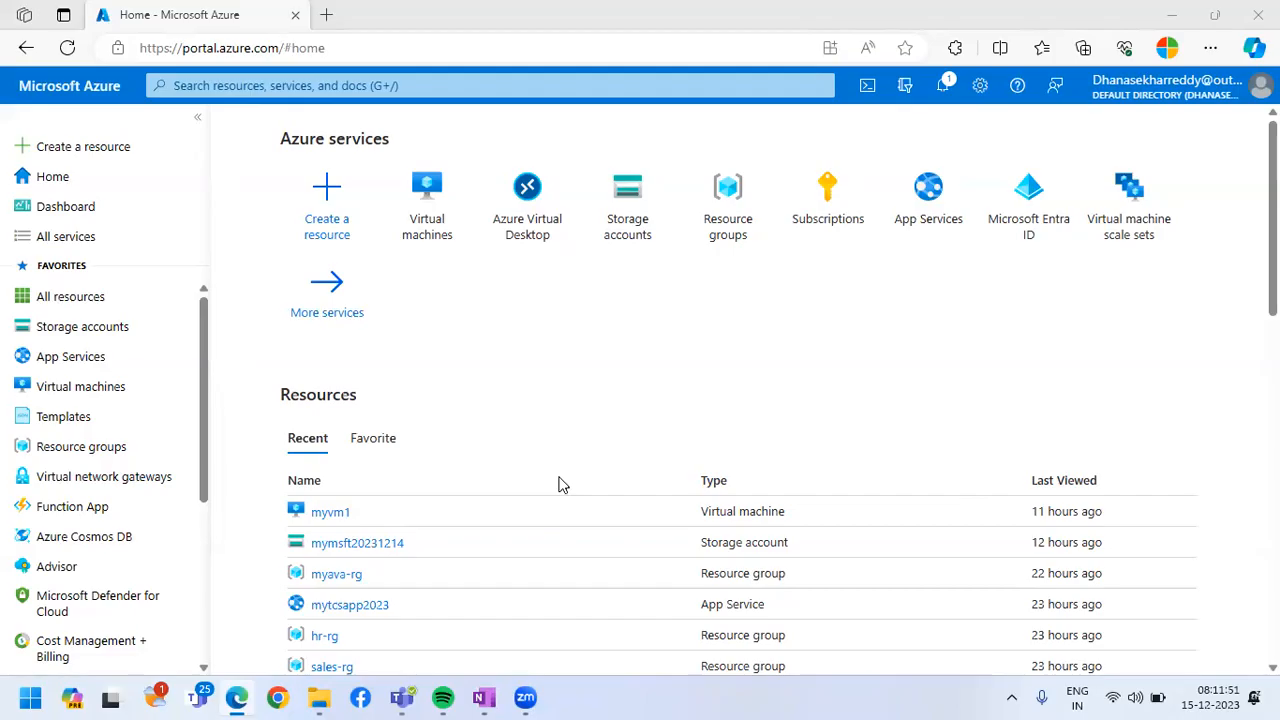
Open the Resource groups list in the Azure portal and look through its entries
mouse_move(184, 441)
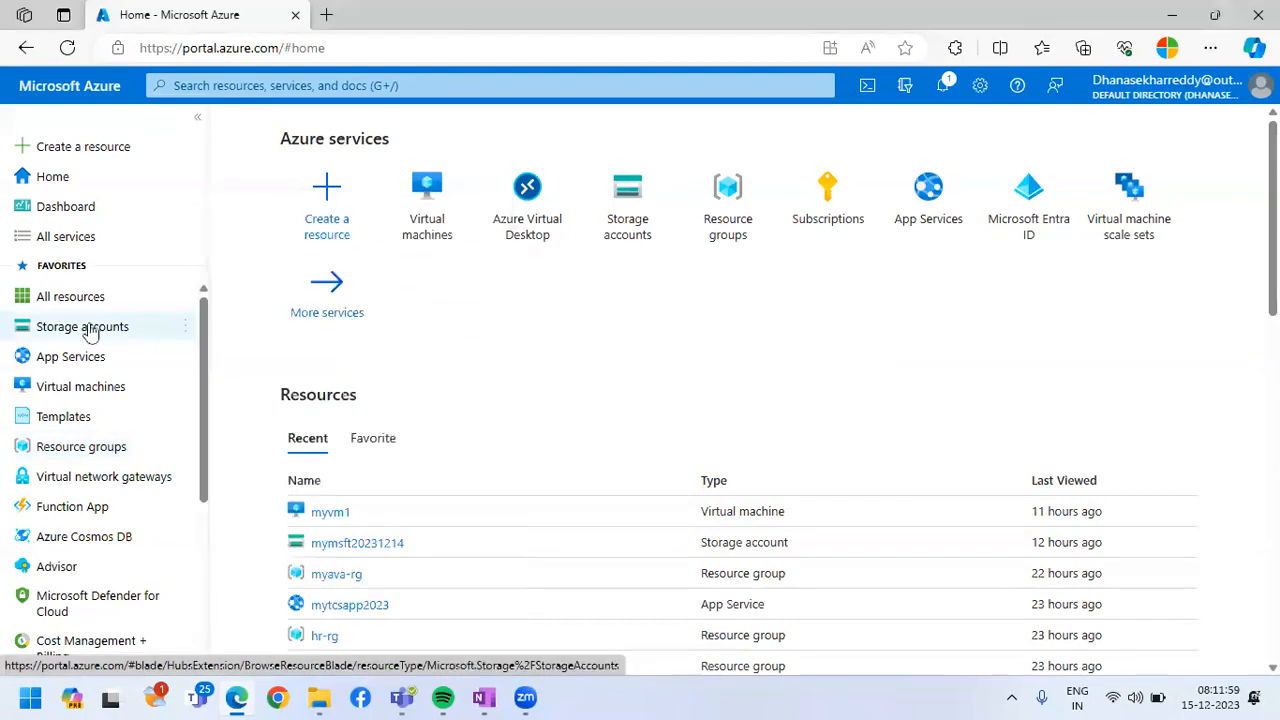
click(95, 450)
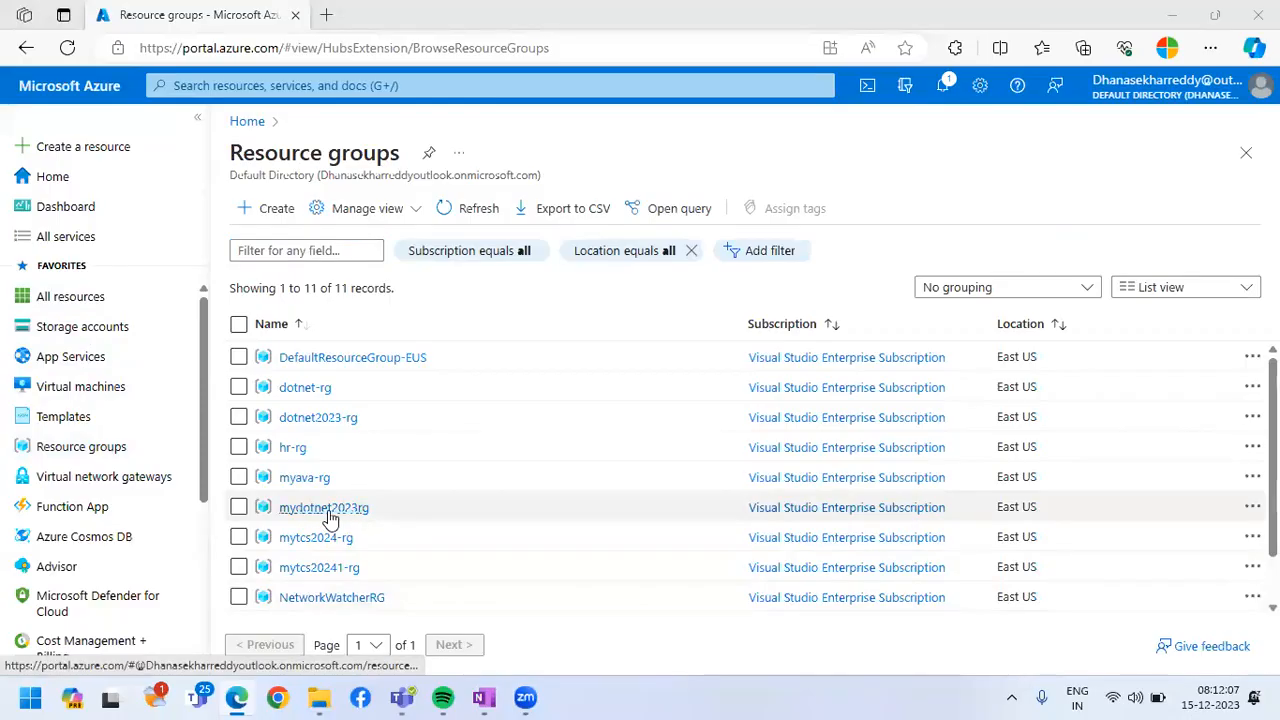
scroll(480, 448, down, 2)
scroll(477, 448, up, 2)
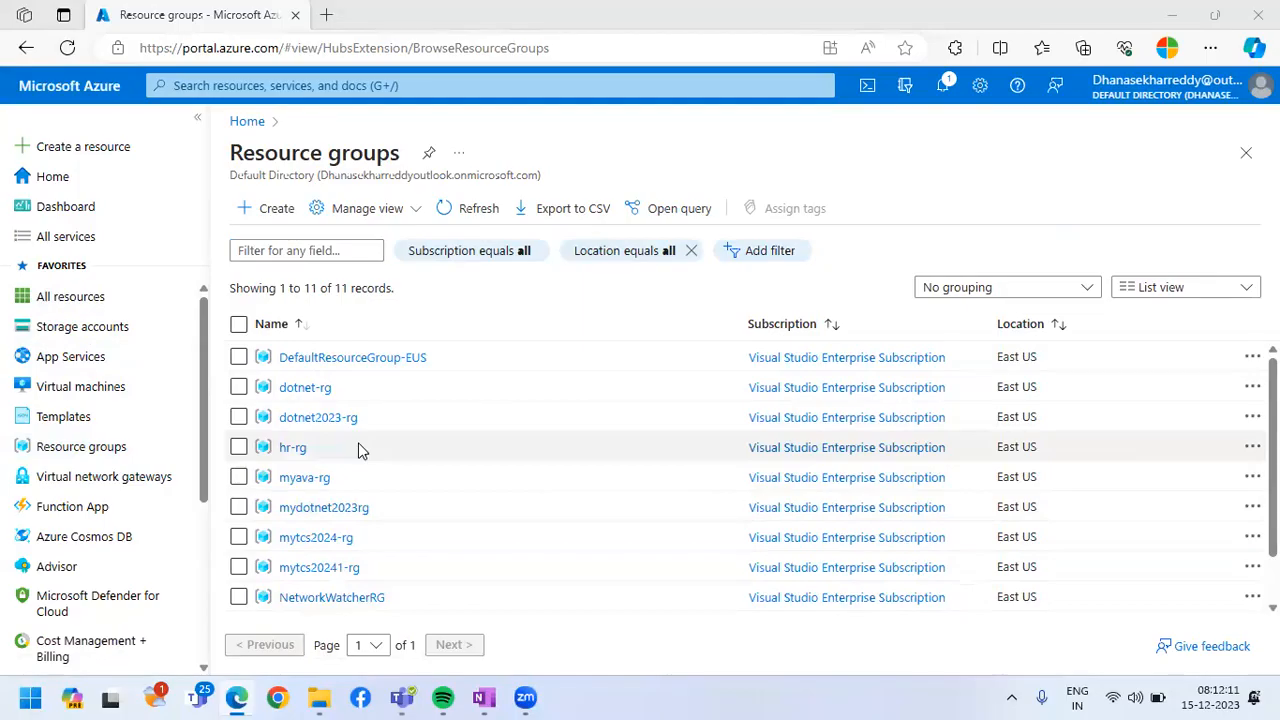
Mark the hr-rg and sales-rg resource groups with red rectangles and draw an arrow pointing away from each
drag(252, 432, 330, 463)
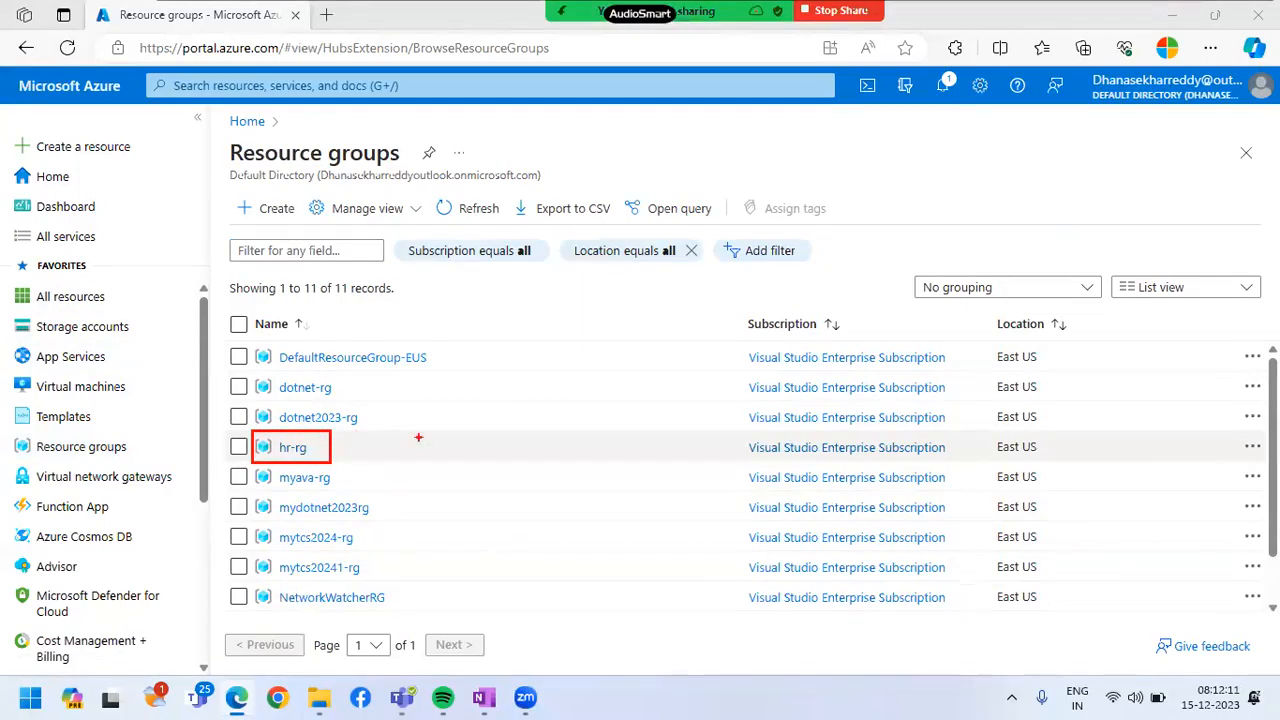
scroll(391, 477, down, 2)
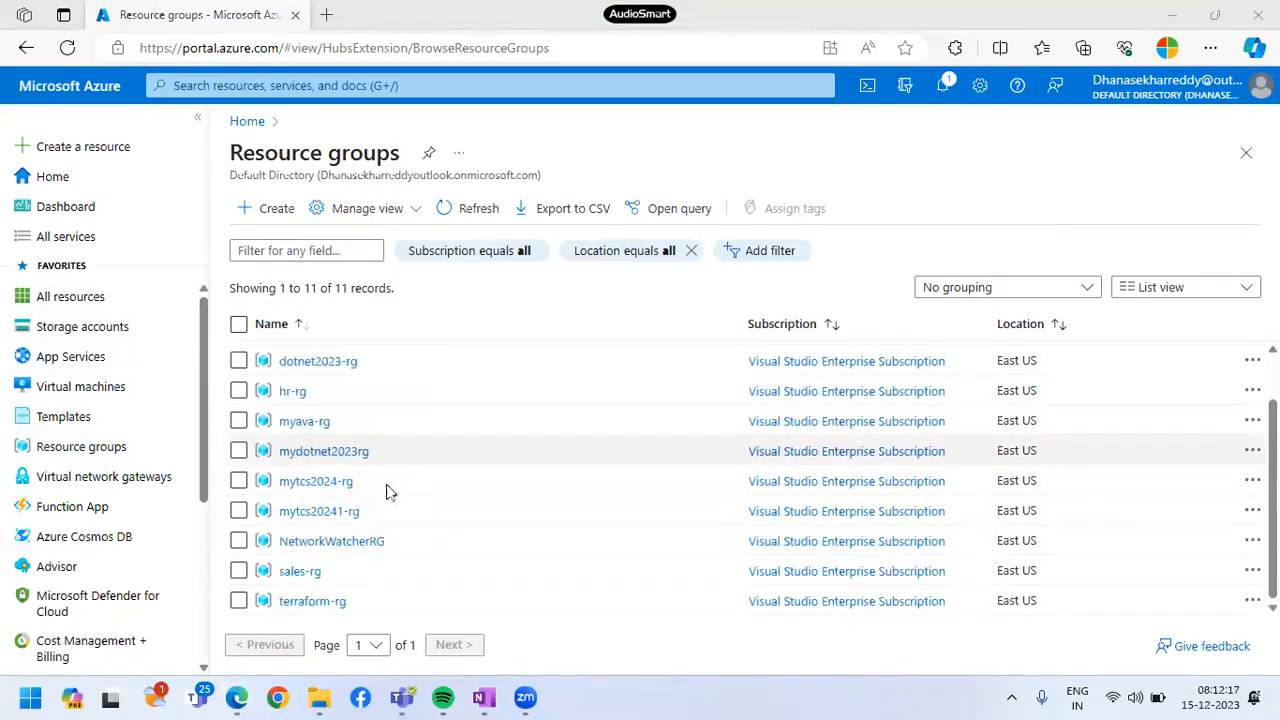
drag(258, 561, 323, 580)
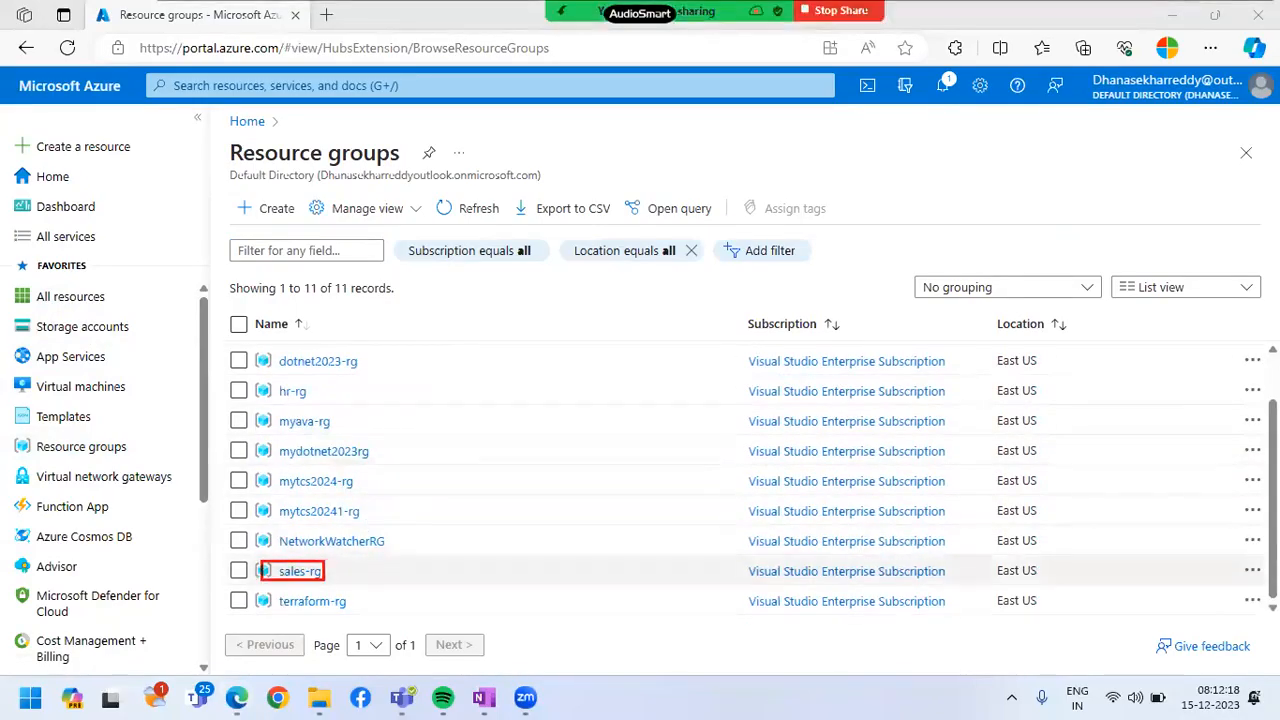
mouse_move(254, 381)
mouse_down()
mouse_move(351, 408)
mouse_move(397, 370)
mouse_move(412, 382)
mouse_up()
drag(334, 578, 392, 570)
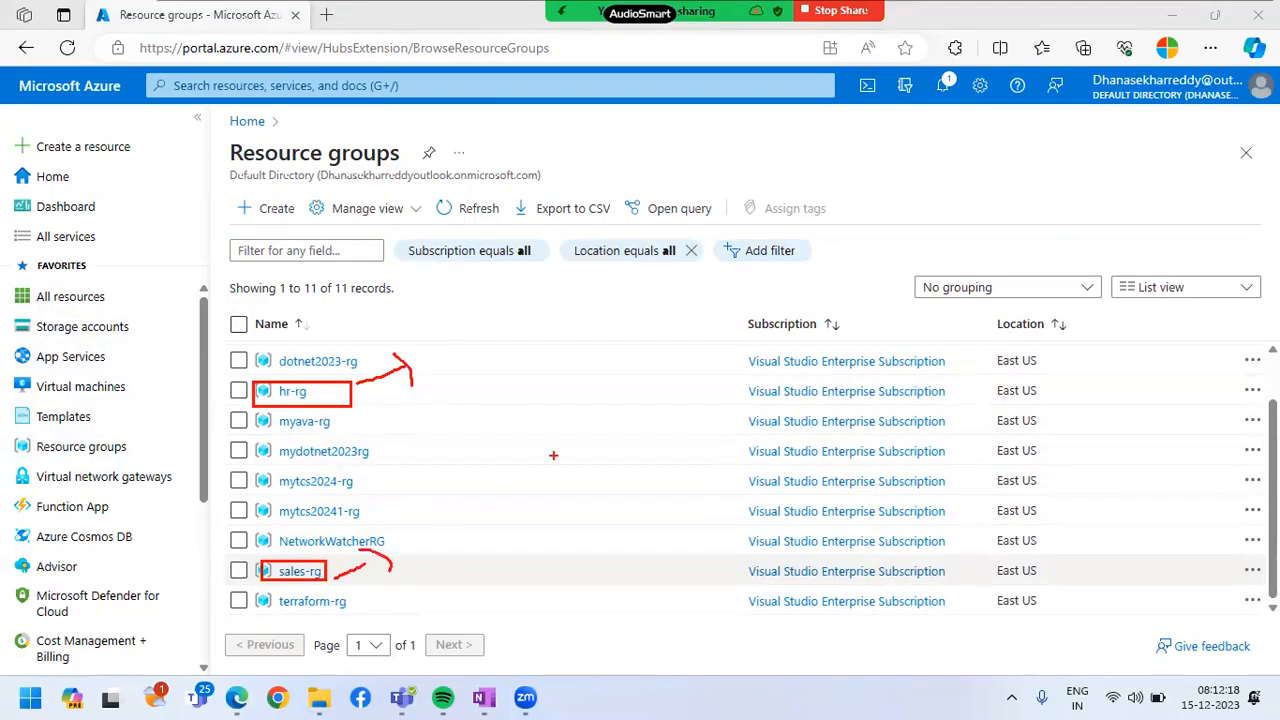
Handwrite two red user labels on the screen, one above the resource group list and one across its lower rows
mouse_move(461, 153)
mouse_down()
mouse_move(477, 200)
mouse_move(480, 142)
mouse_move(497, 178)
mouse_up()
mouse_move(504, 137)
mouse_down()
mouse_move(528, 131)
mouse_move(541, 168)
mouse_up()
mouse_move(510, 153)
mouse_down()
mouse_move(536, 144)
mouse_move(574, 170)
mouse_move(611, 131)
mouse_up()
mouse_move(630, 118)
mouse_down()
mouse_move(684, 144)
mouse_move(684, 123)
mouse_up()
drag(697, 113, 708, 159)
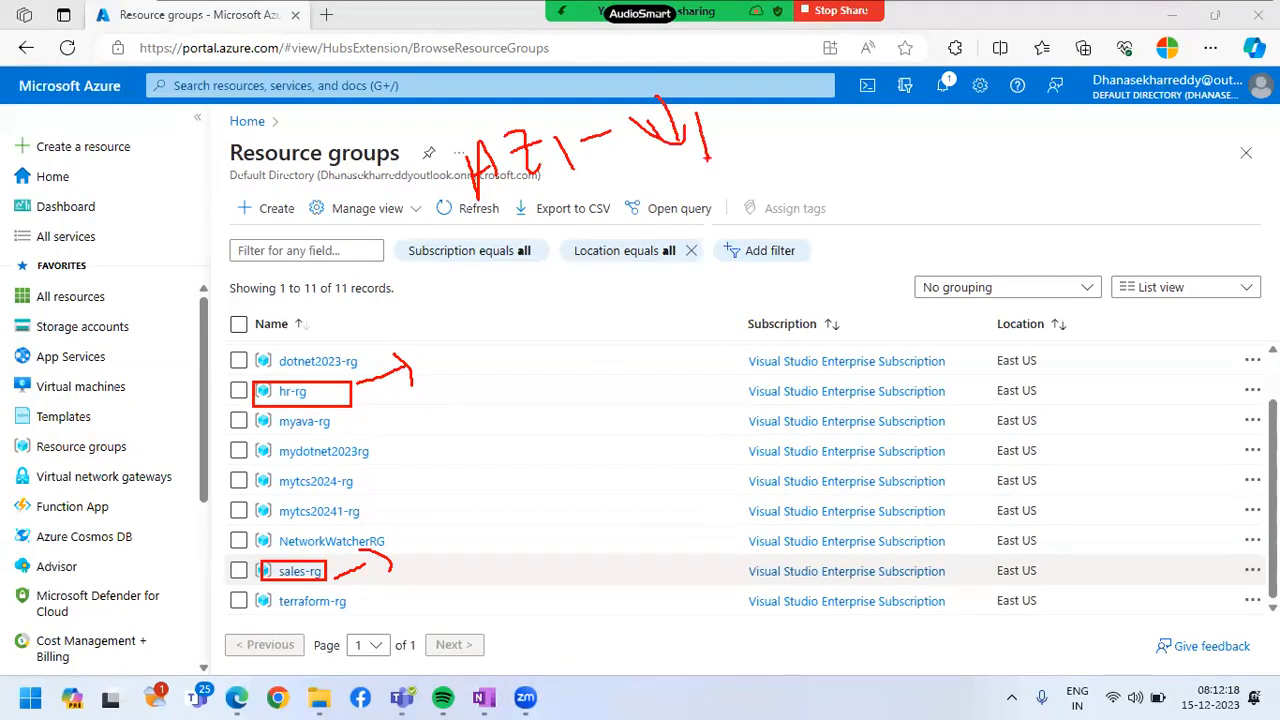
mouse_move(628, 553)
mouse_down()
mouse_move(642, 498)
mouse_move(668, 538)
mouse_up()
mouse_move(668, 484)
mouse_down()
mouse_move(690, 478)
mouse_move(730, 508)
mouse_move(720, 492)
mouse_up()
mouse_move(746, 503)
mouse_down()
mouse_move(816, 456)
mouse_move(878, 478)
mouse_up()
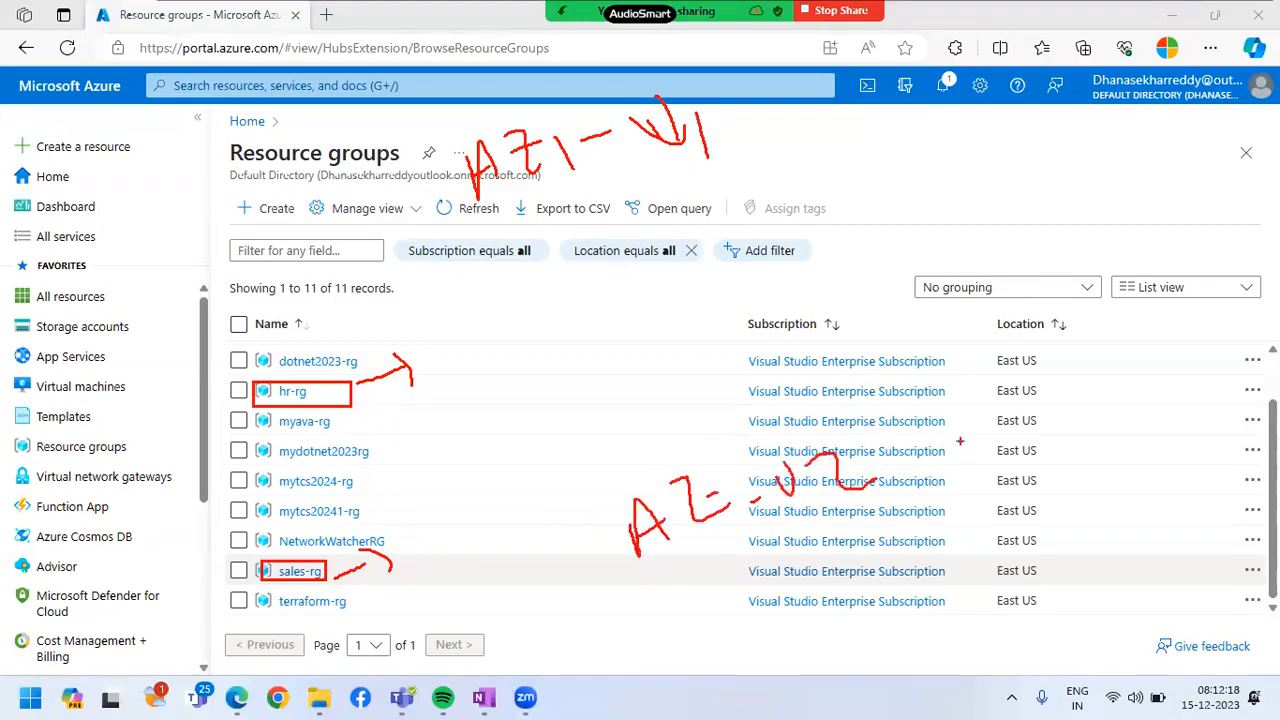
Circle the signed-in account and both handwritten labels, and draw arrows linking the labels to hr-rg and sales-rg
mouse_move(1150, 60)
mouse_down()
mouse_move(1238, 100)
mouse_move(1170, 56)
mouse_up()
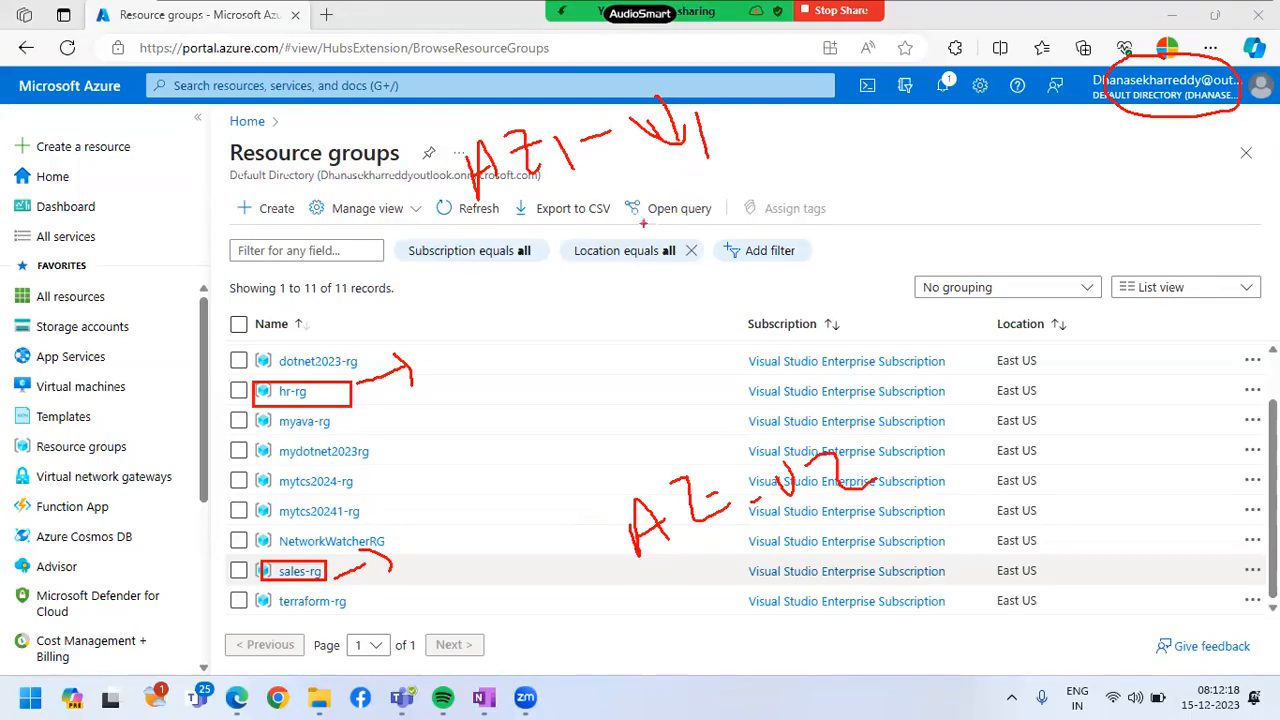
mouse_move(481, 224)
mouse_down()
mouse_move(742, 196)
mouse_move(515, 105)
mouse_move(523, 221)
mouse_up()
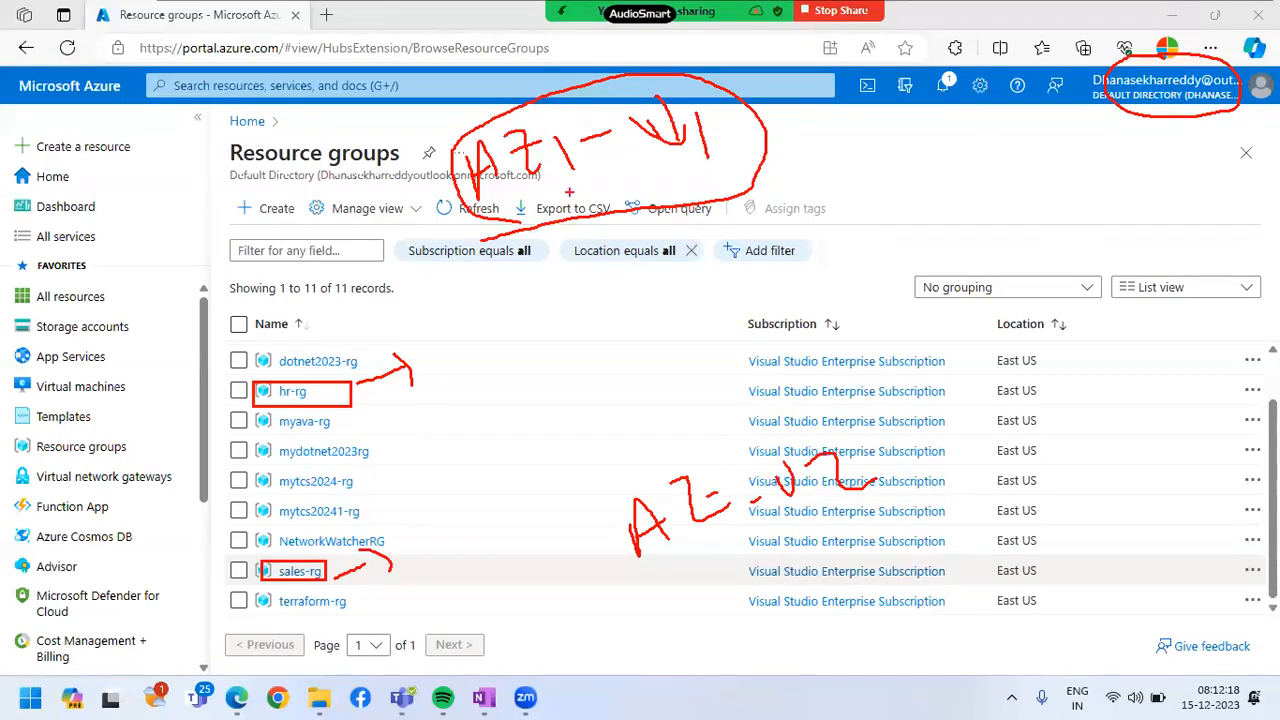
mouse_move(490, 203)
mouse_down()
mouse_move(397, 363)
mouse_move(435, 366)
mouse_up()
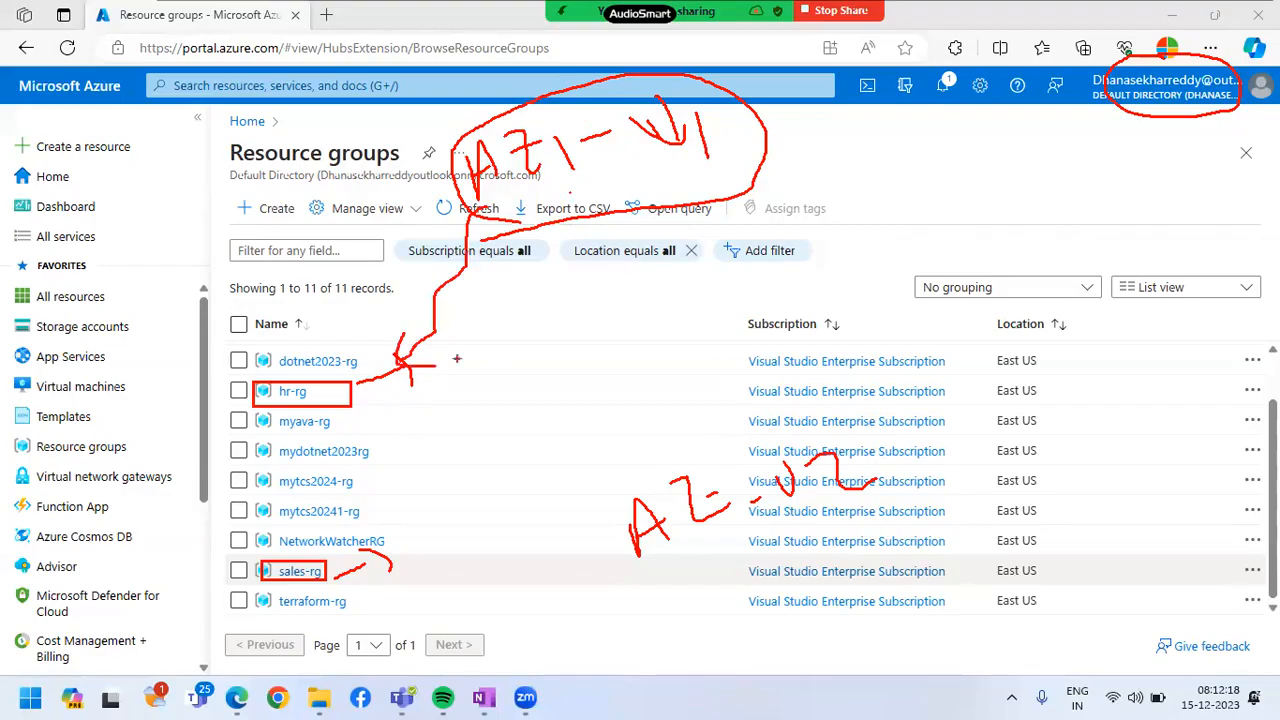
mouse_move(732, 448)
mouse_down()
mouse_move(830, 478)
mouse_move(701, 441)
mouse_up()
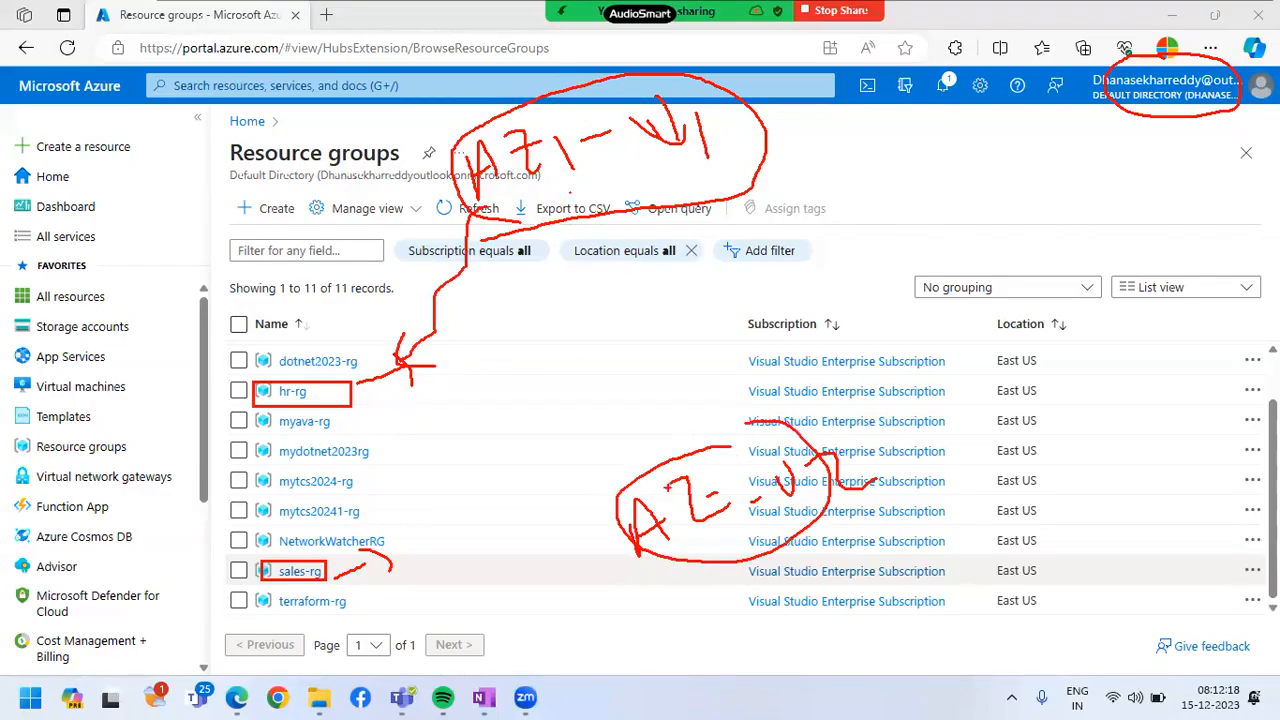
mouse_move(603, 527)
mouse_down()
mouse_move(582, 518)
mouse_move(368, 566)
mouse_up()
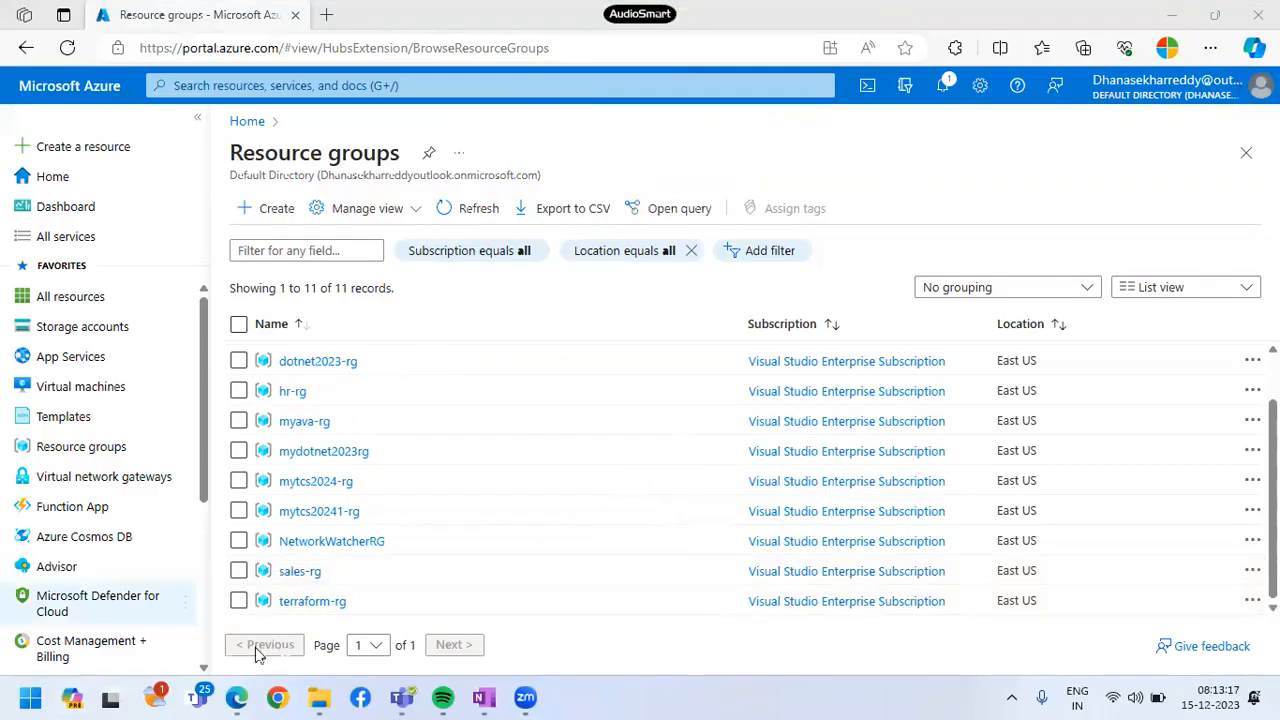
Open a new InPrivate browser window and load the Azure portal sign-in page there
click(1210, 48)
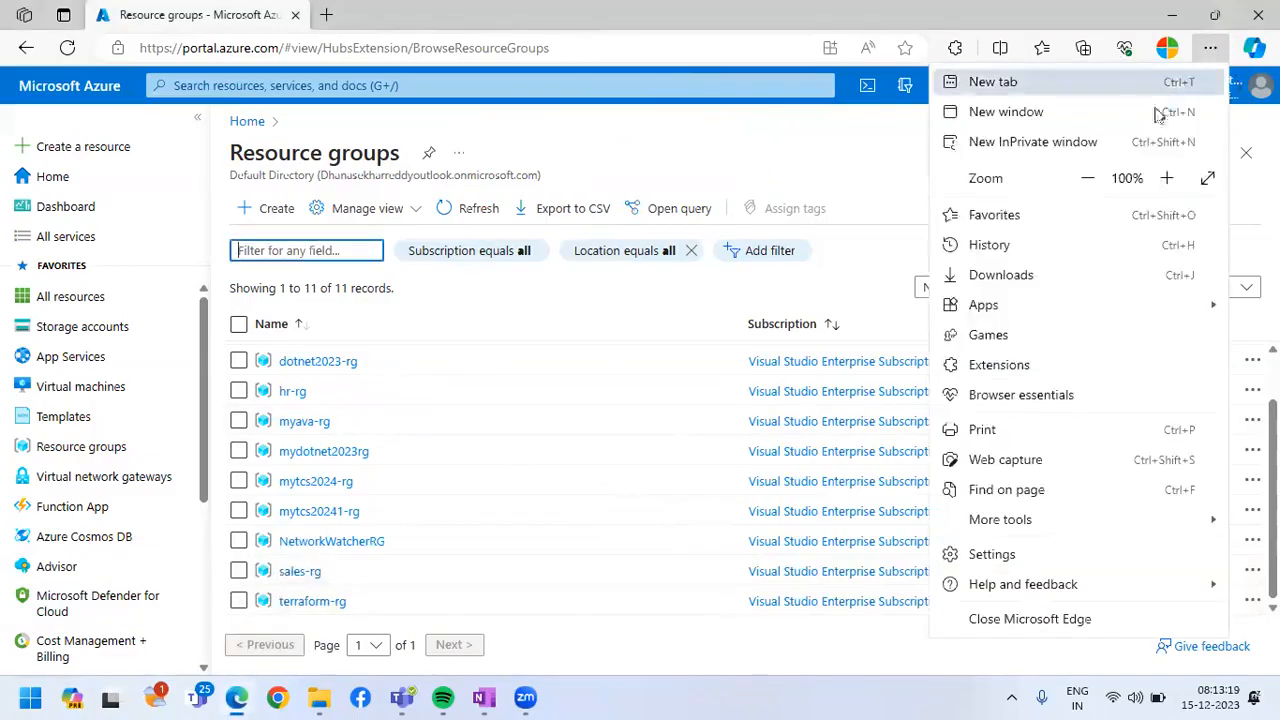
click(1061, 148)
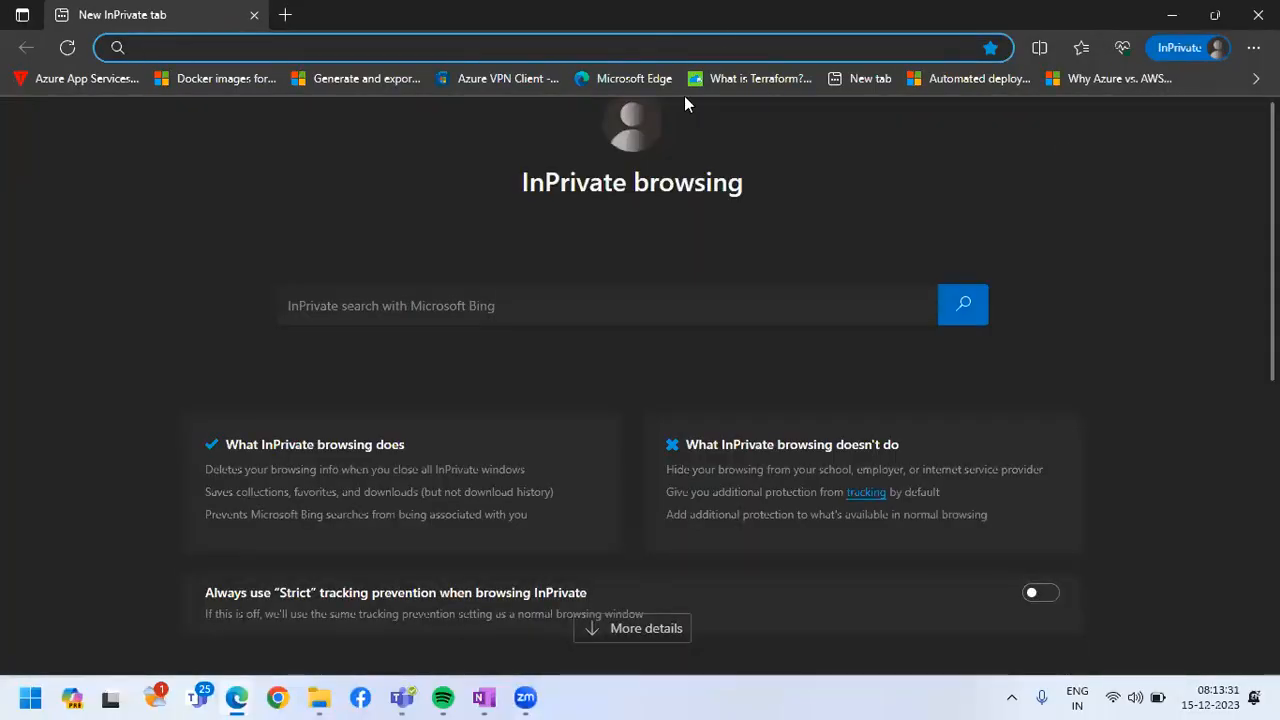
text(https://portal.azure.com)
key(Return)
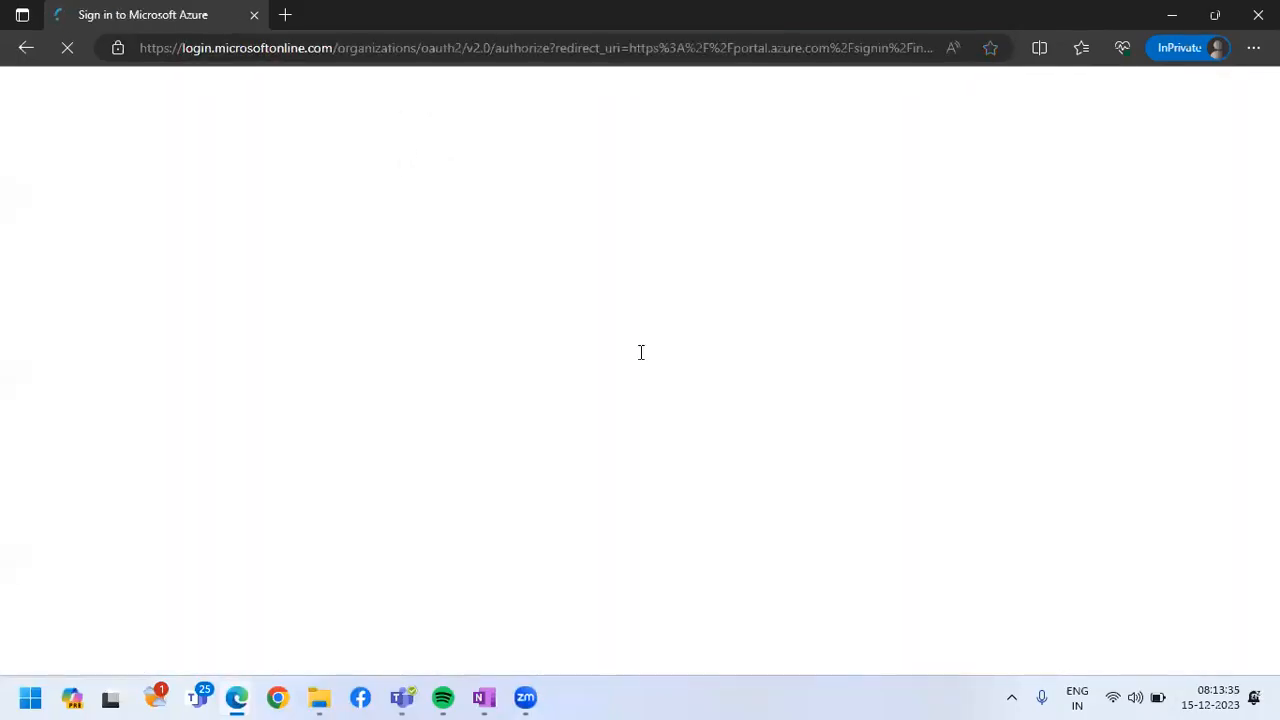
text(dhanasekha)
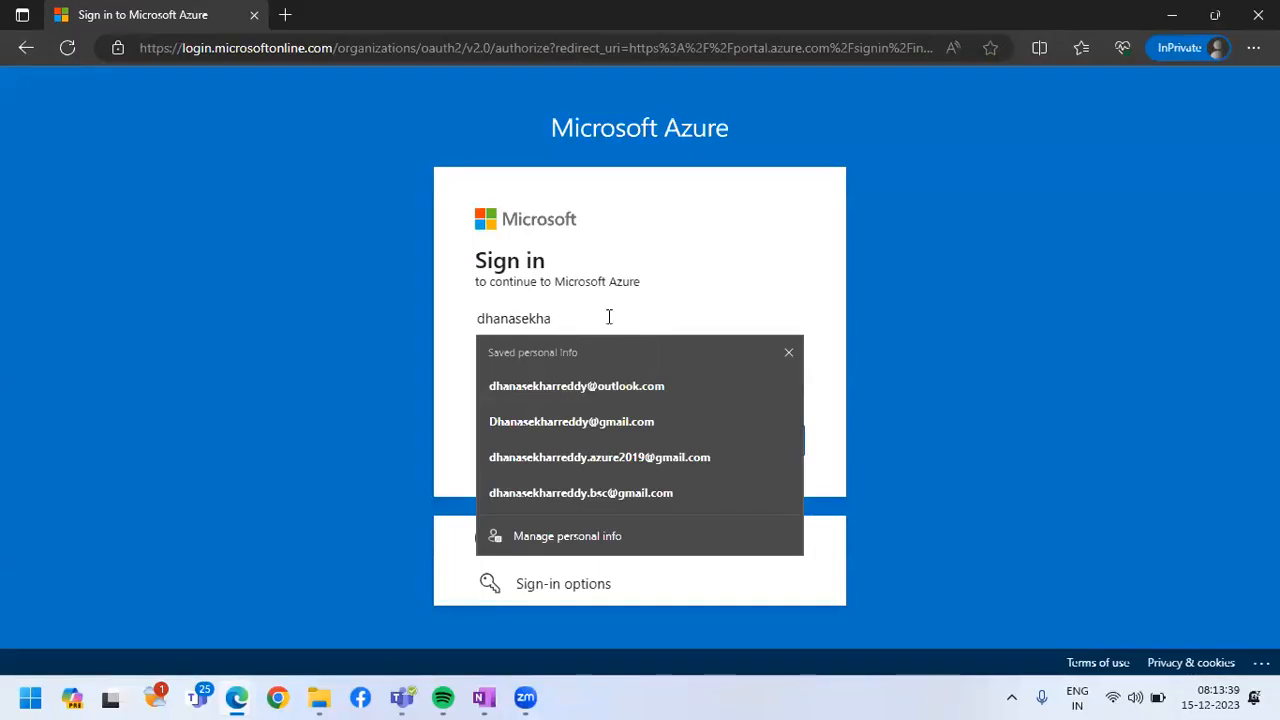
key(BackSpace)
key(BackSpace)
key(BackSpace)
key(BackSpace)
key(BackSpace)
key(BackSpace)
key(BackSpace)
key(BackSpace)
key(BackSpace)
key(BackSpace)
text(az)
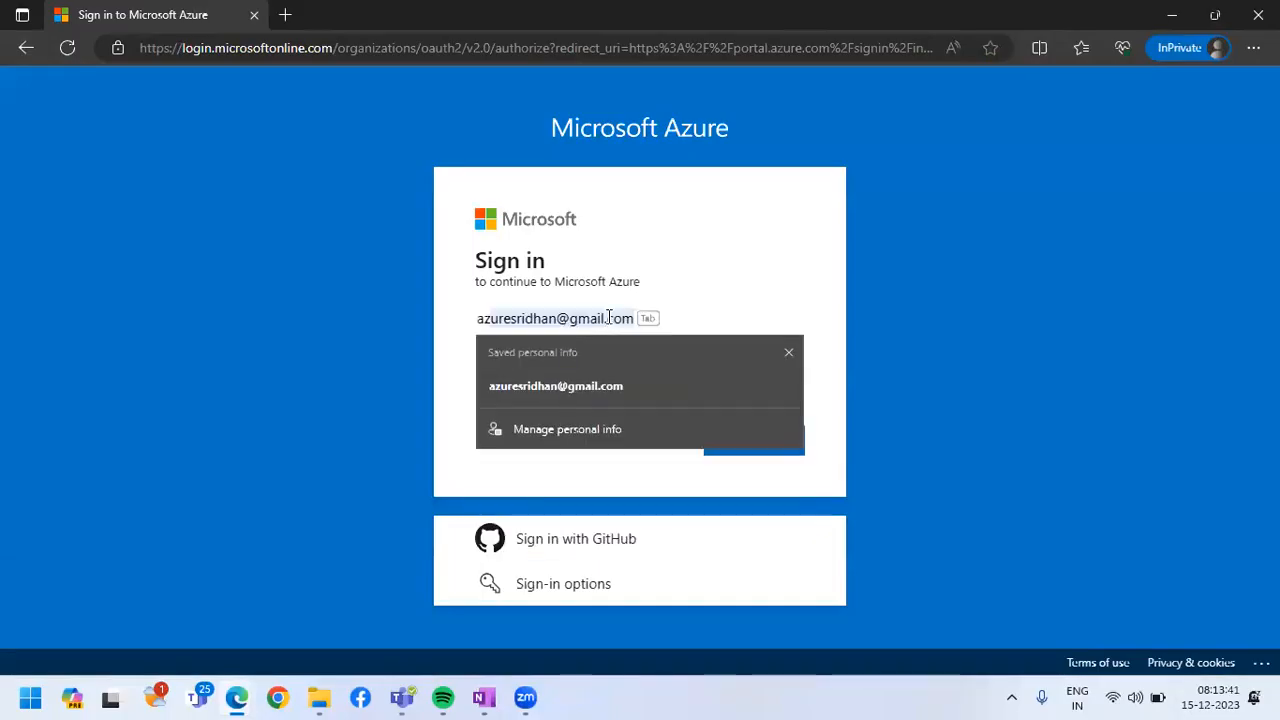
Switch back to the regular browser window and open Microsoft Entra ID in the Azure portal
click(237, 697)
click(180, 591)
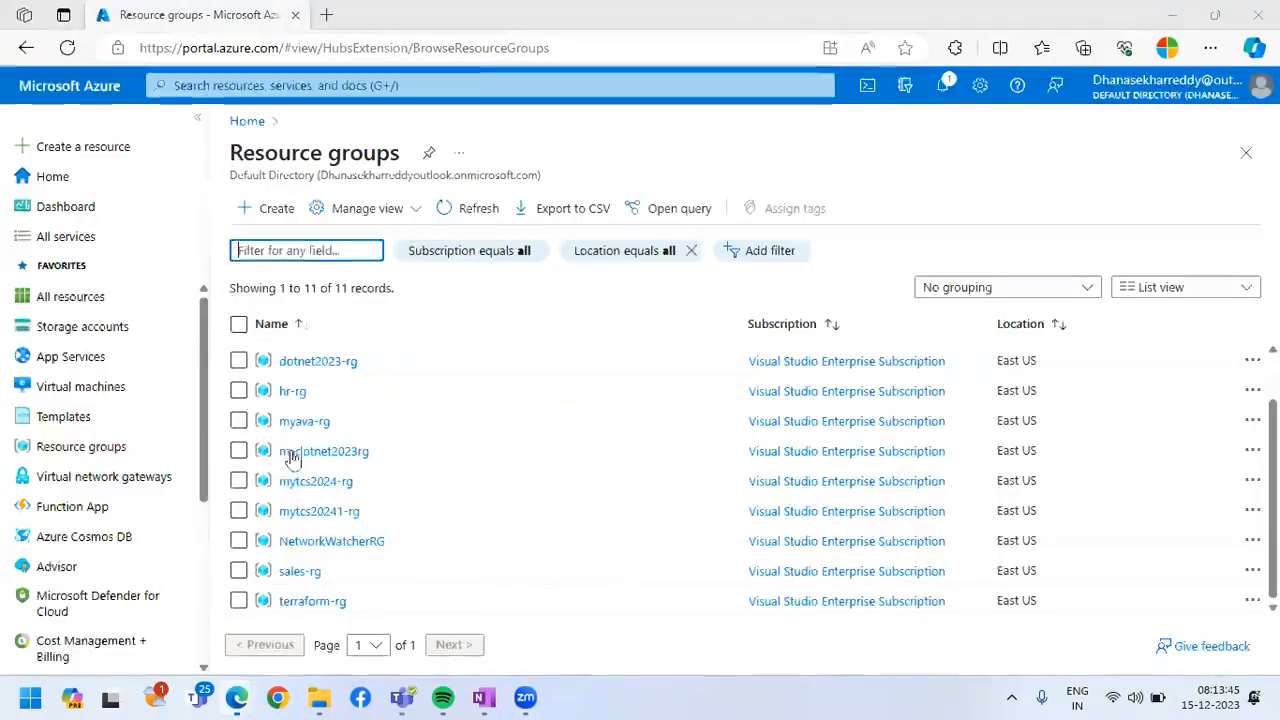
scroll(100, 520, down, 3)
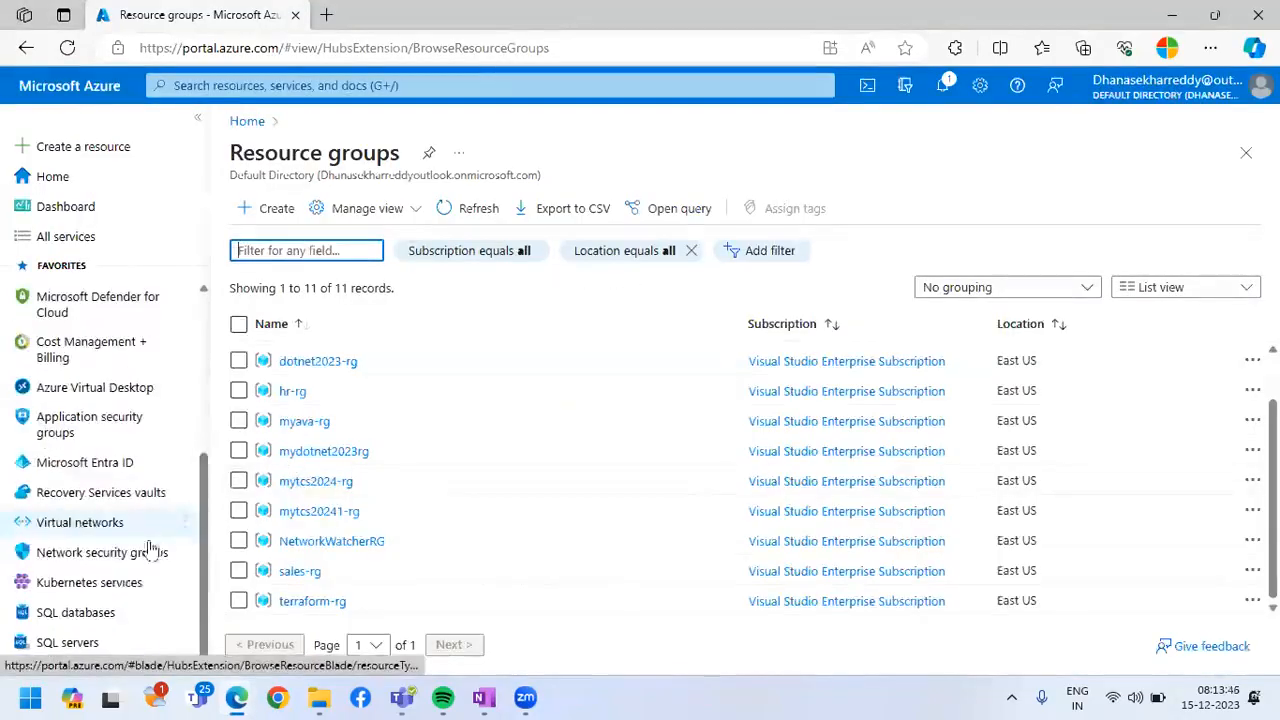
click(113, 463)
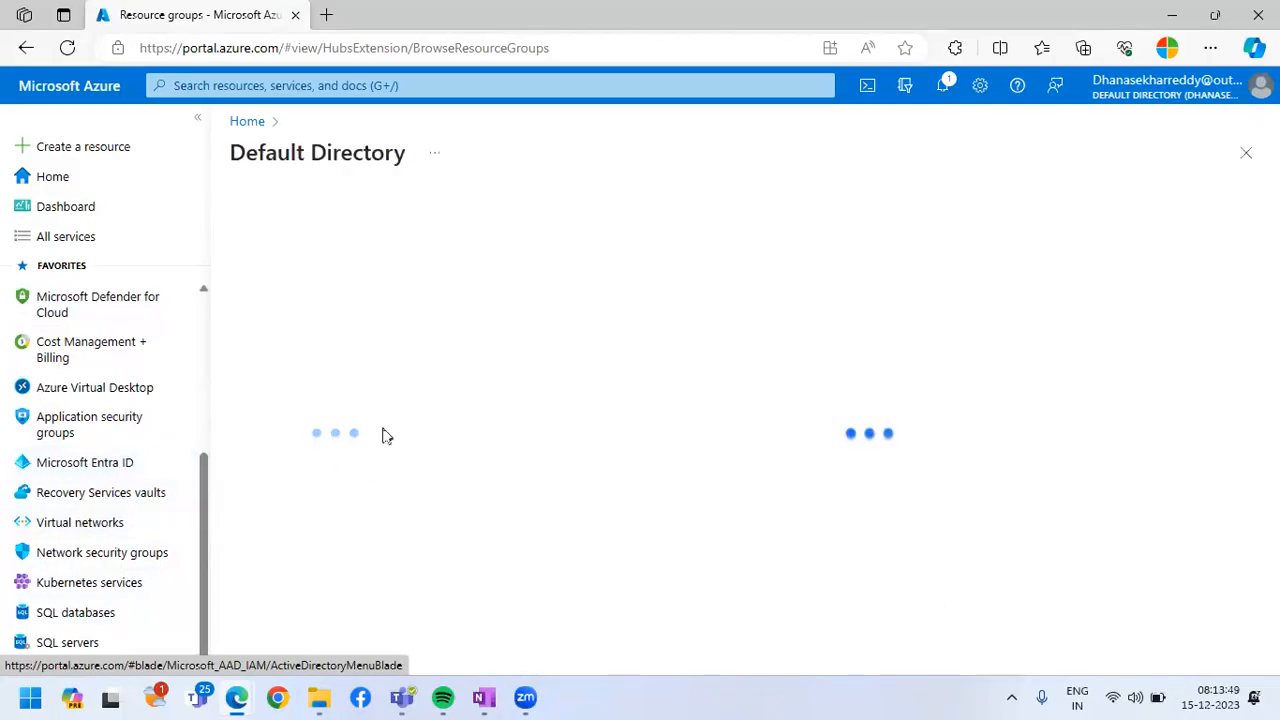
Open the az_user1 profile from the Default Directory's user list and copy its user principal name
drag(240, 155, 440, 155)
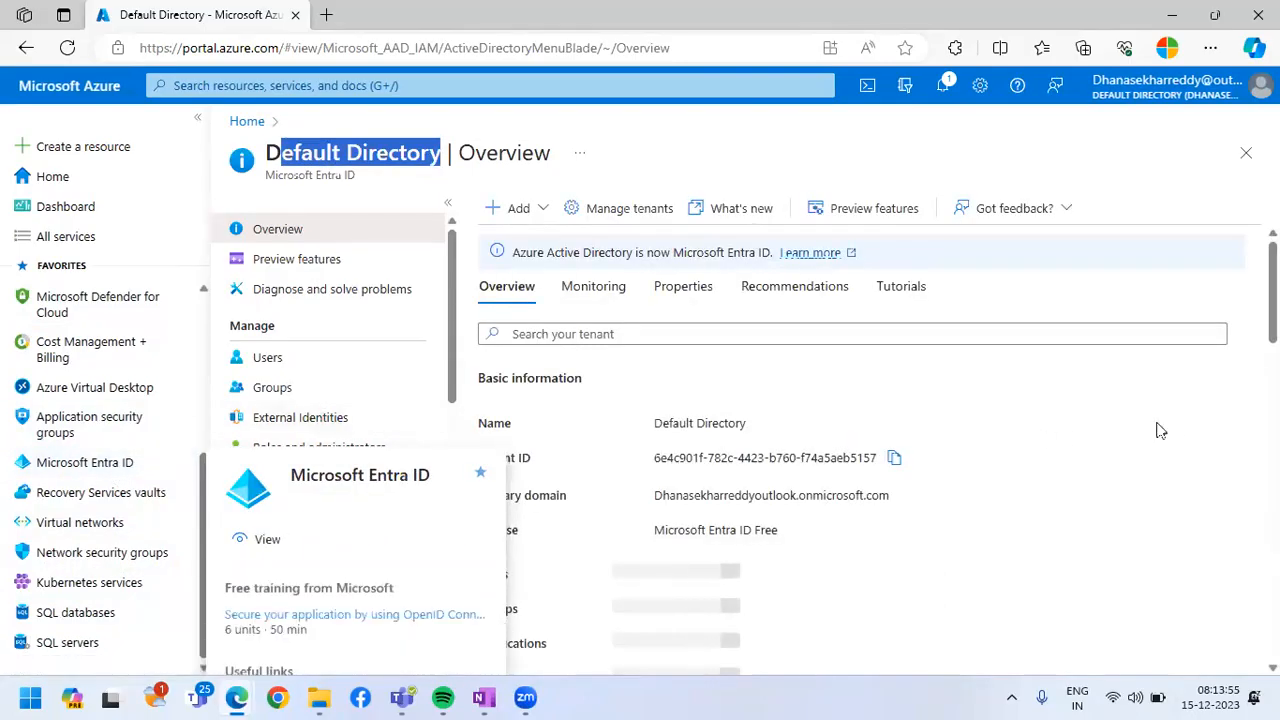
click(270, 360)
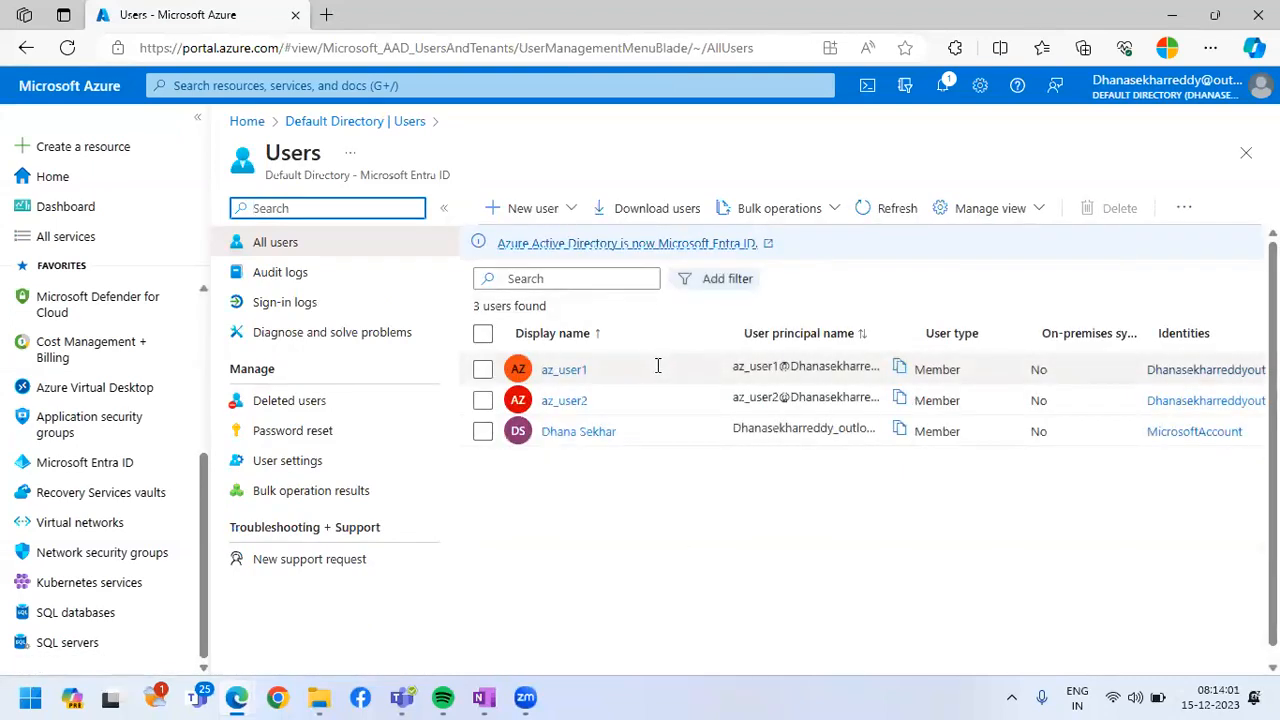
click(566, 372)
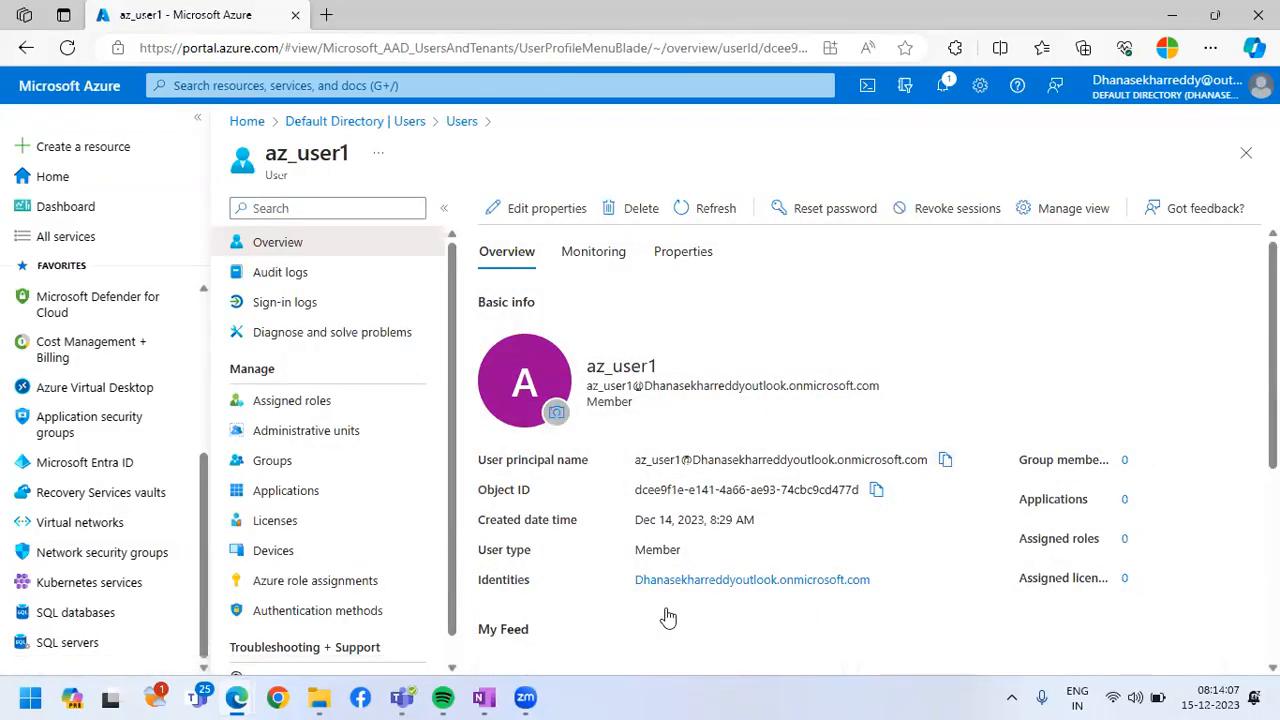
Return to the InPrivate sign-in page, replace the account entry with az_user1's copied user principal name, and continue to the password prompt
mouse_move(250, 692)
click(336, 600)
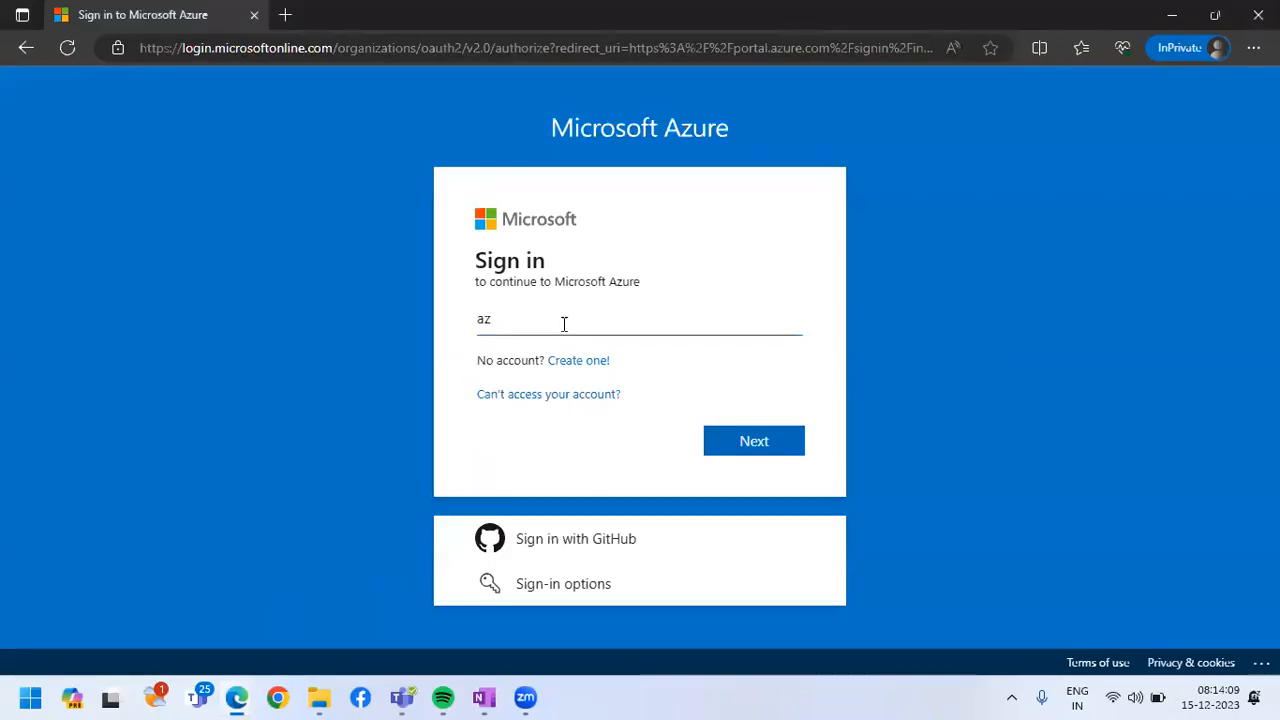
drag(564, 324, 437, 331)
key(ctrl+v)
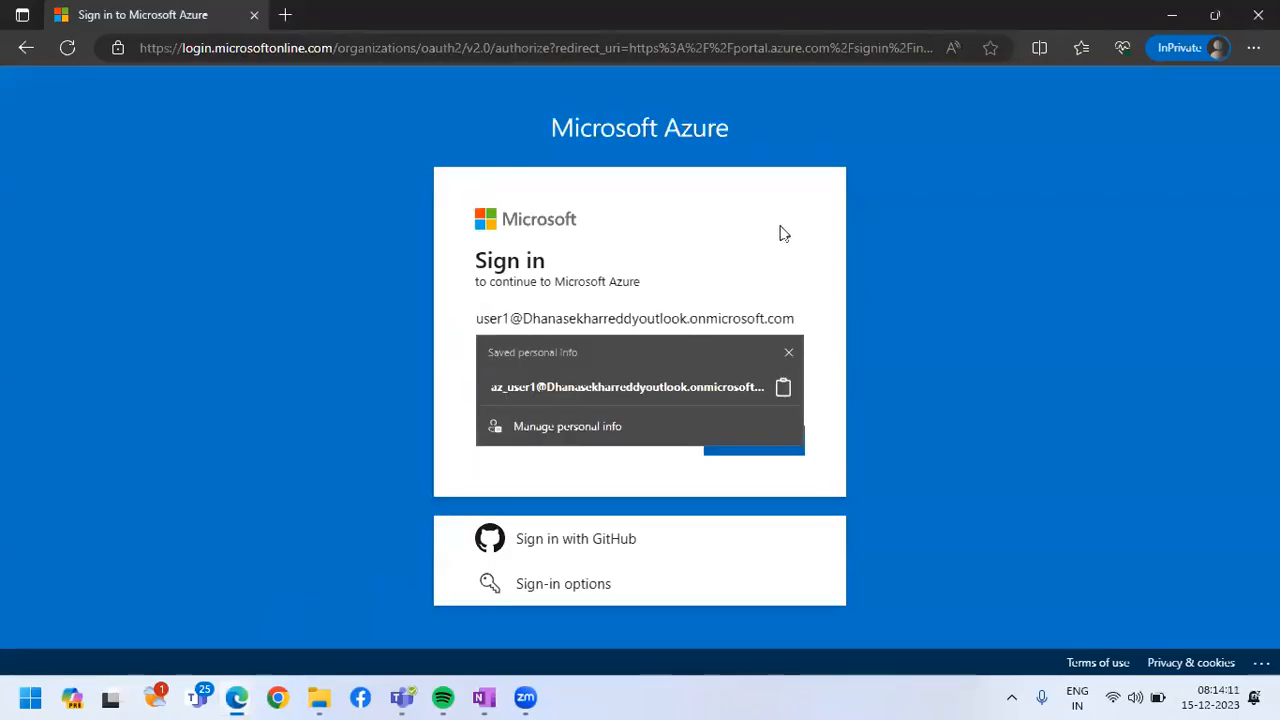
click(760, 443)
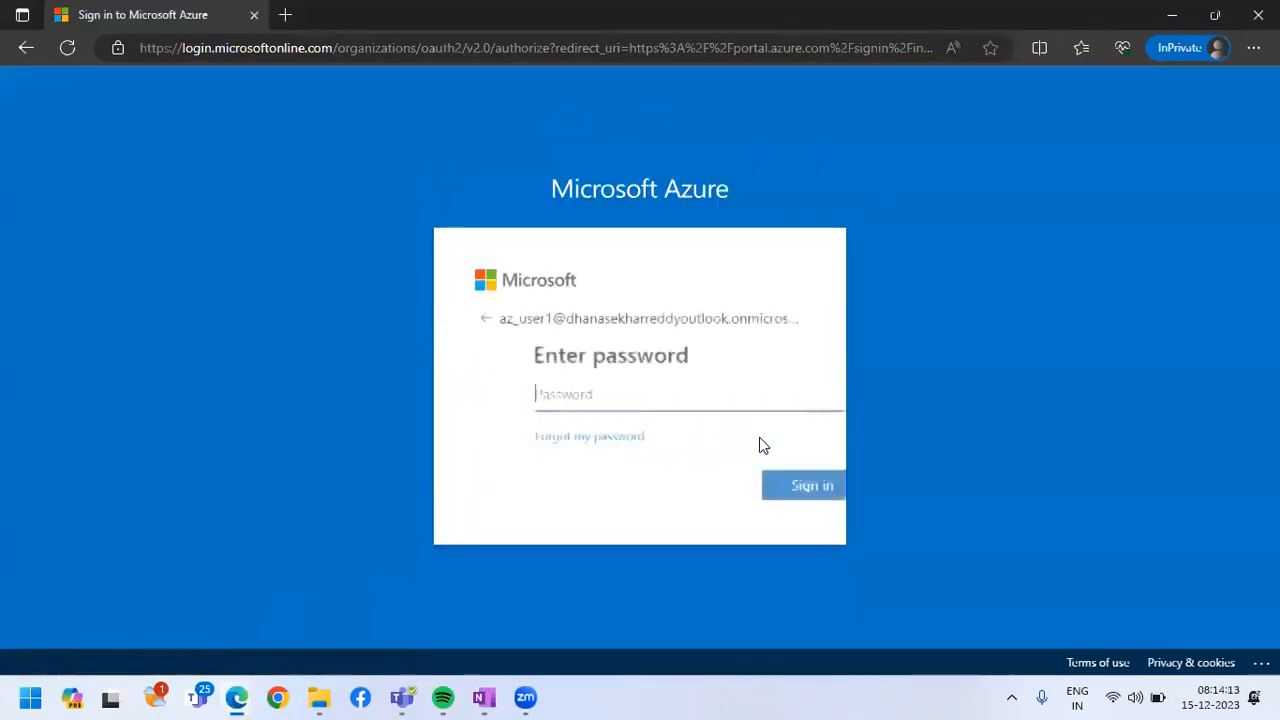
Enter the az_user1 account password and sign in to Microsoft Azure
text(••••••••••••••••)
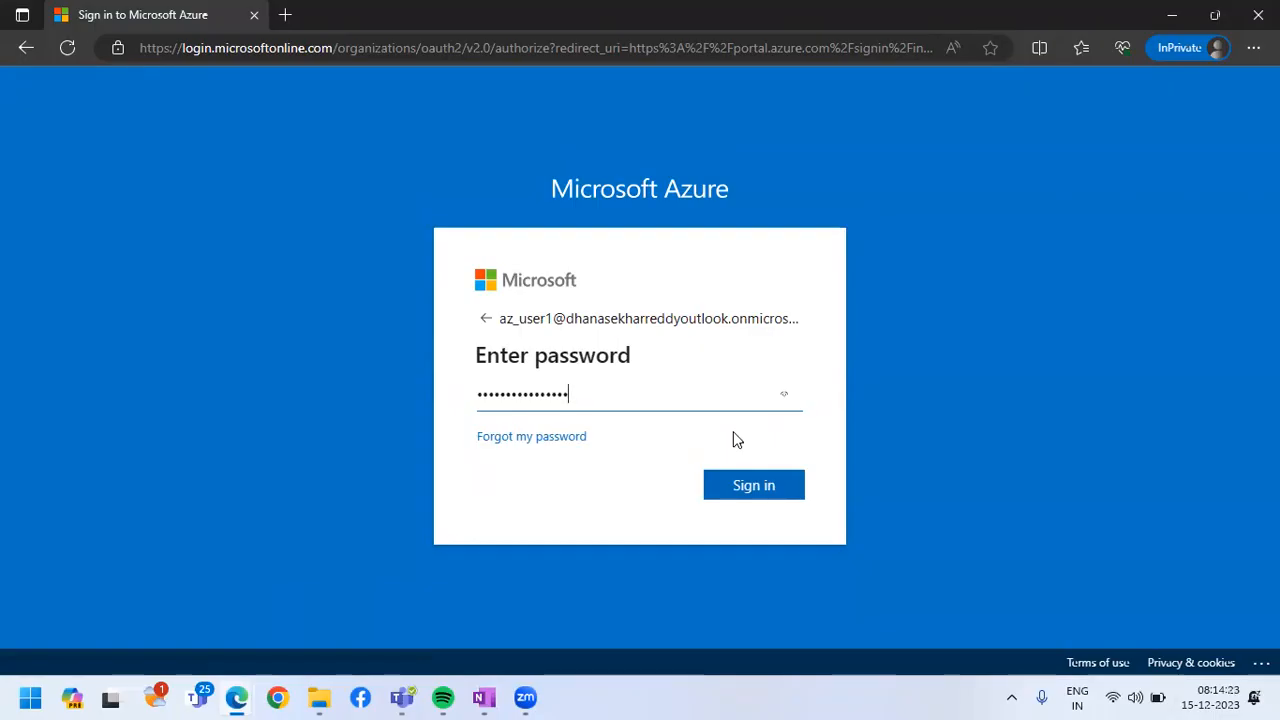
click(752, 487)
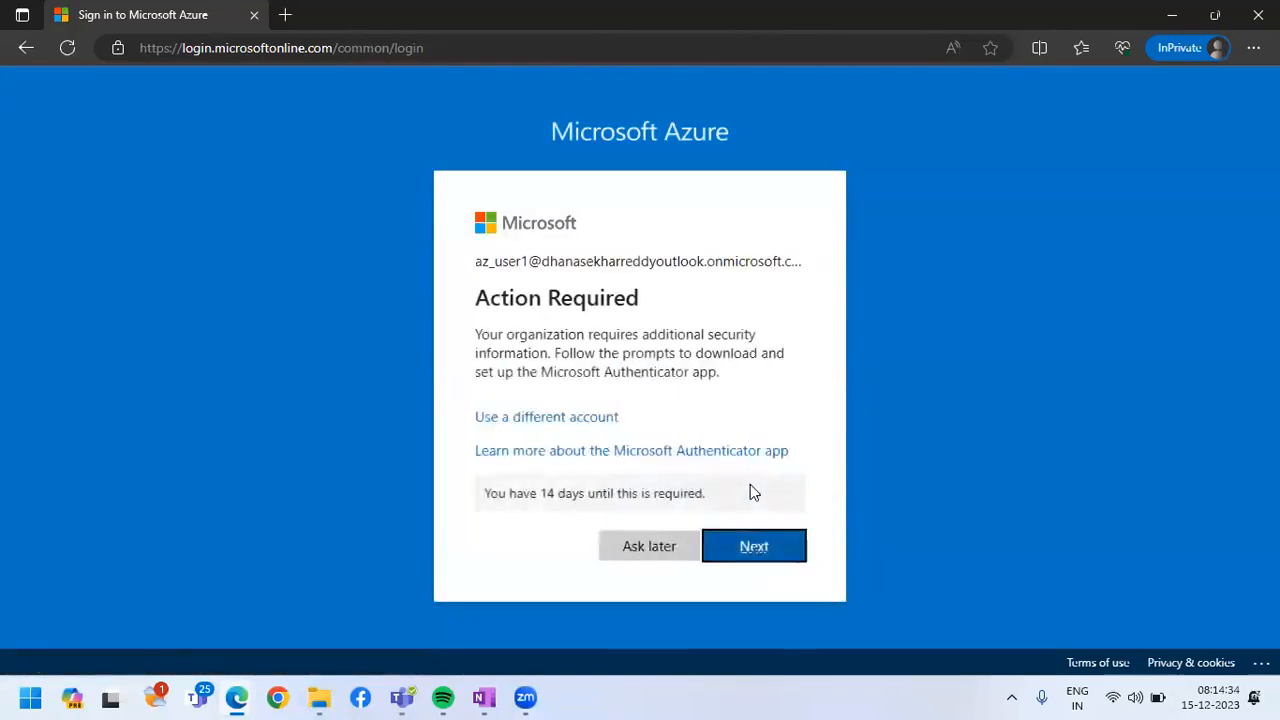
Postpone the additional security setup for az_user1 and accept staying signed in to finish the portal sign-in
click(660, 545)
click(650, 546)
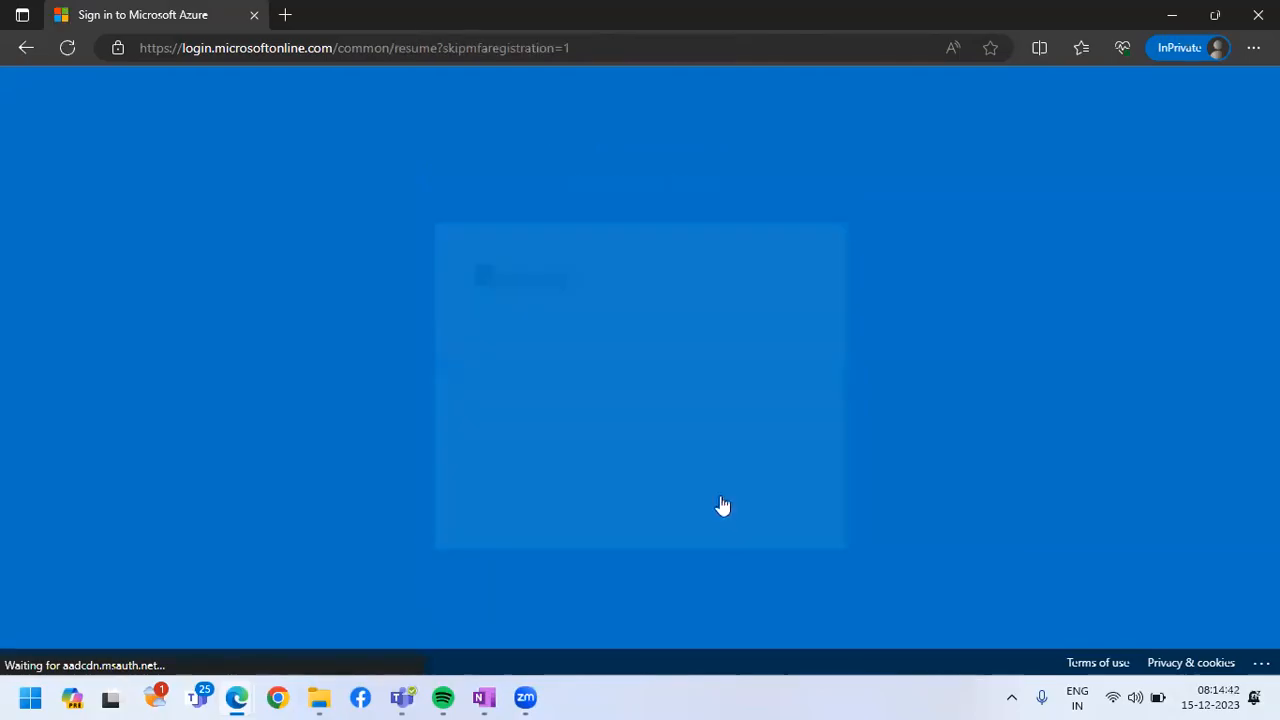
click(735, 497)
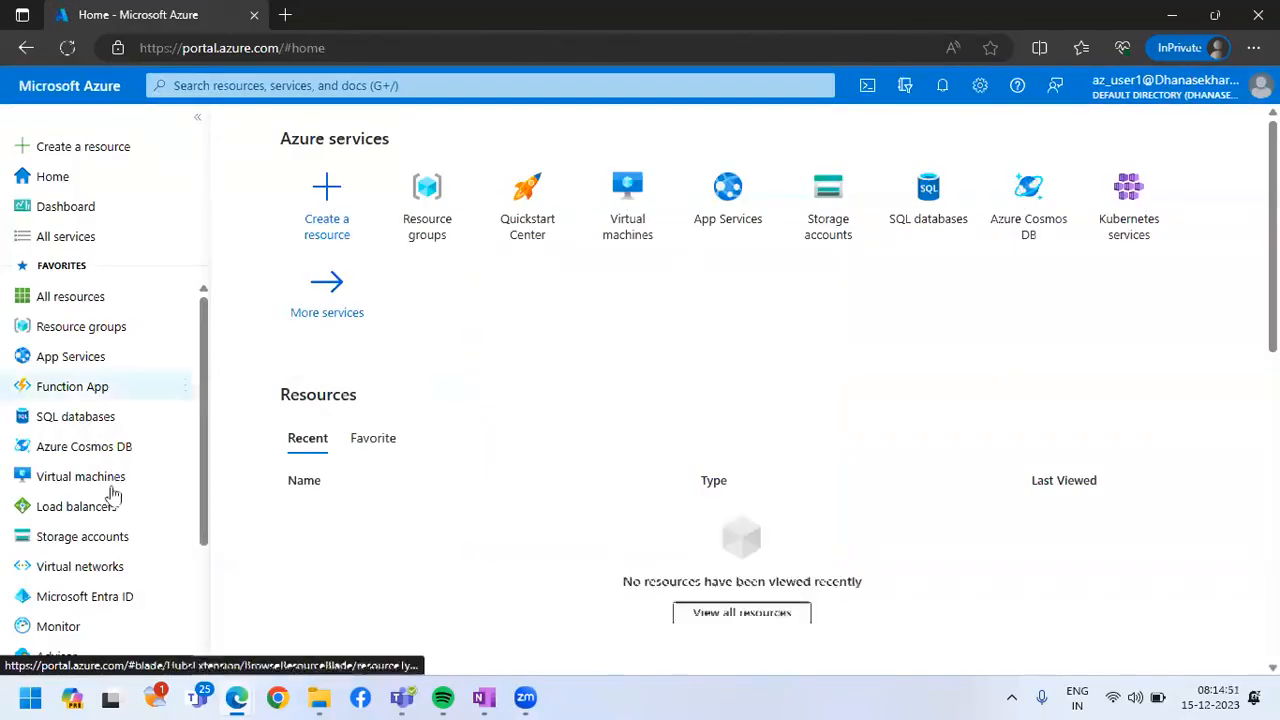
Open the resource groups list as az_user1 and dismiss the introductory tips to examine which groups are accessible
click(95, 336)
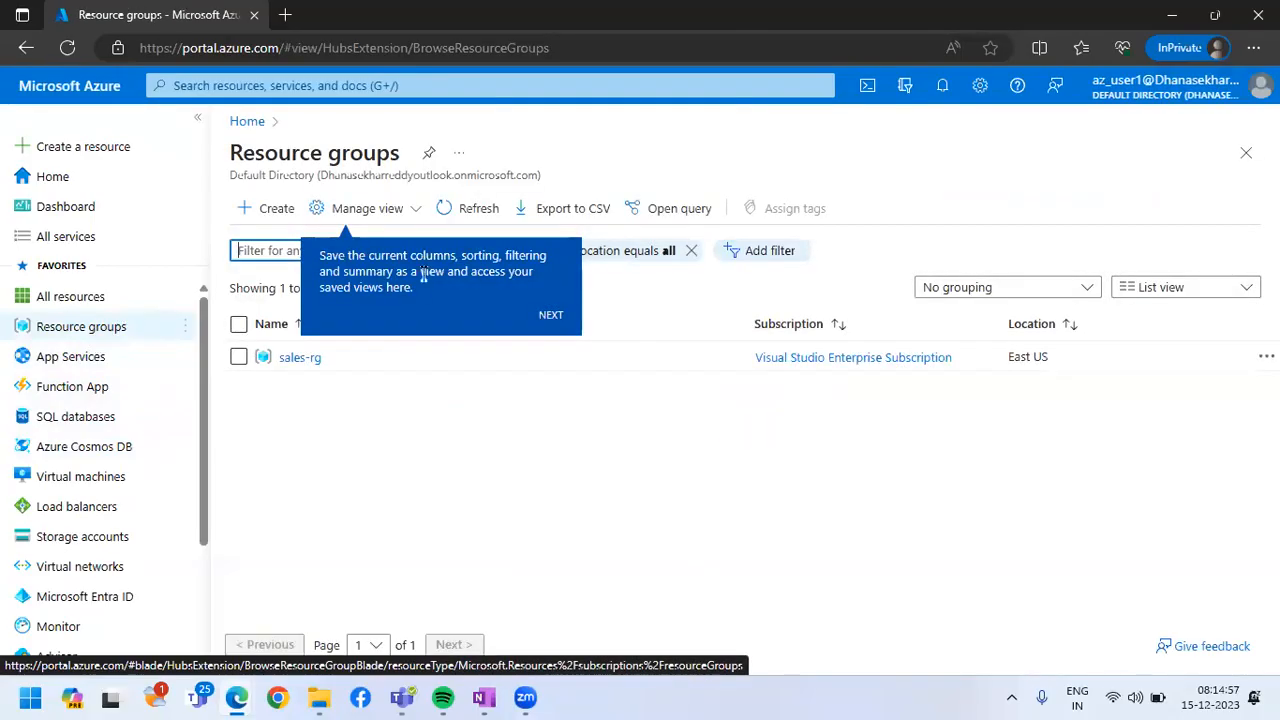
click(551, 314)
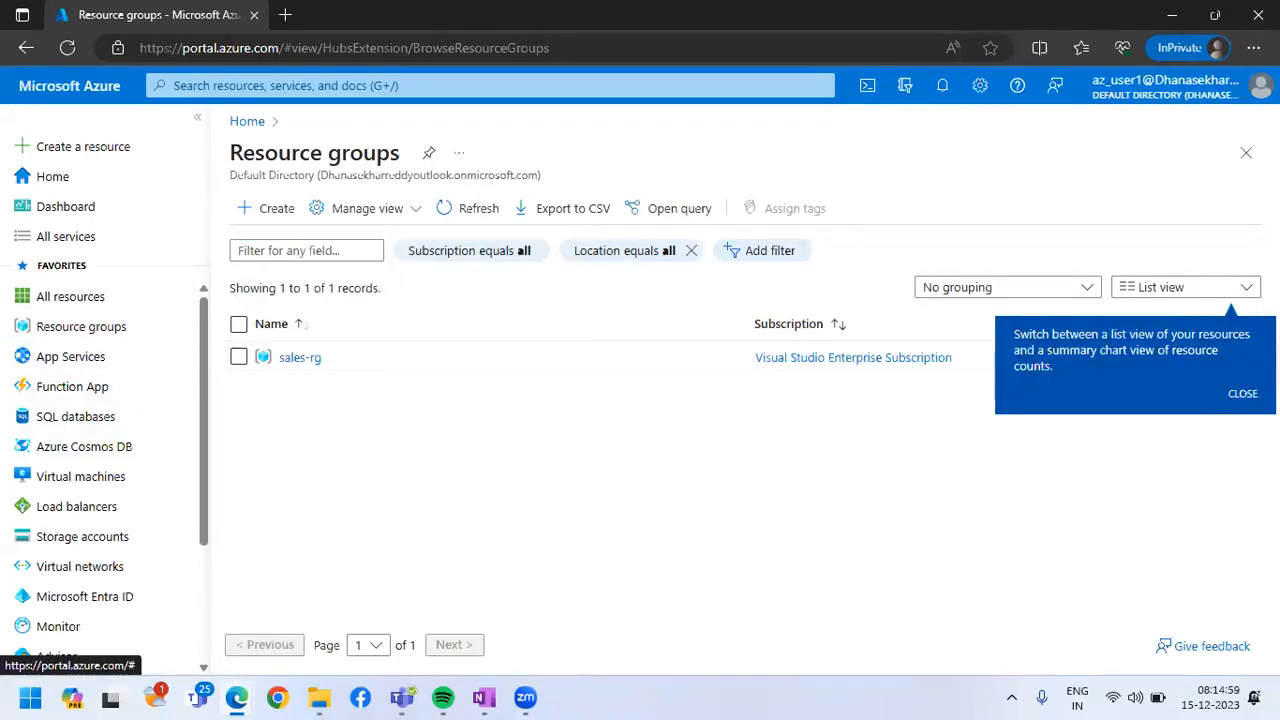
click(1242, 393)
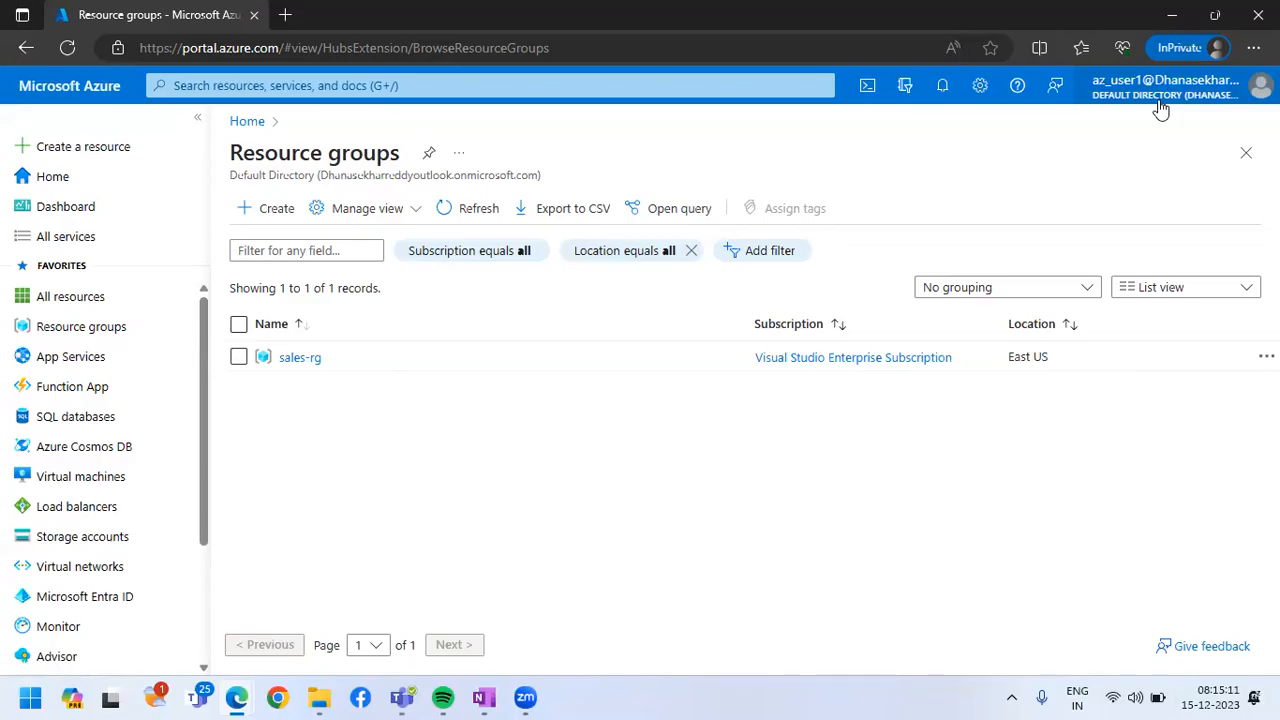
Close the az_user1 InPrivate window, open a fresh InPrivate window and load the Azure portal sign-in page
click(1258, 15)
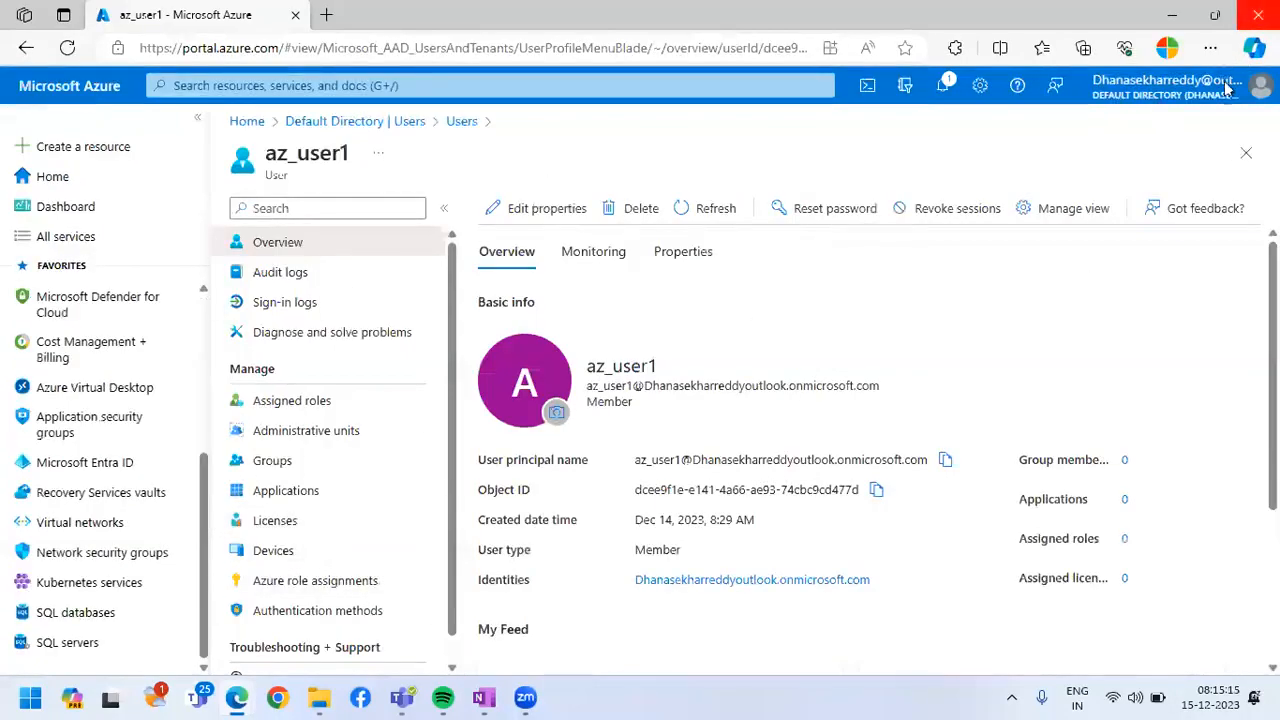
click(1210, 47)
click(1000, 134)
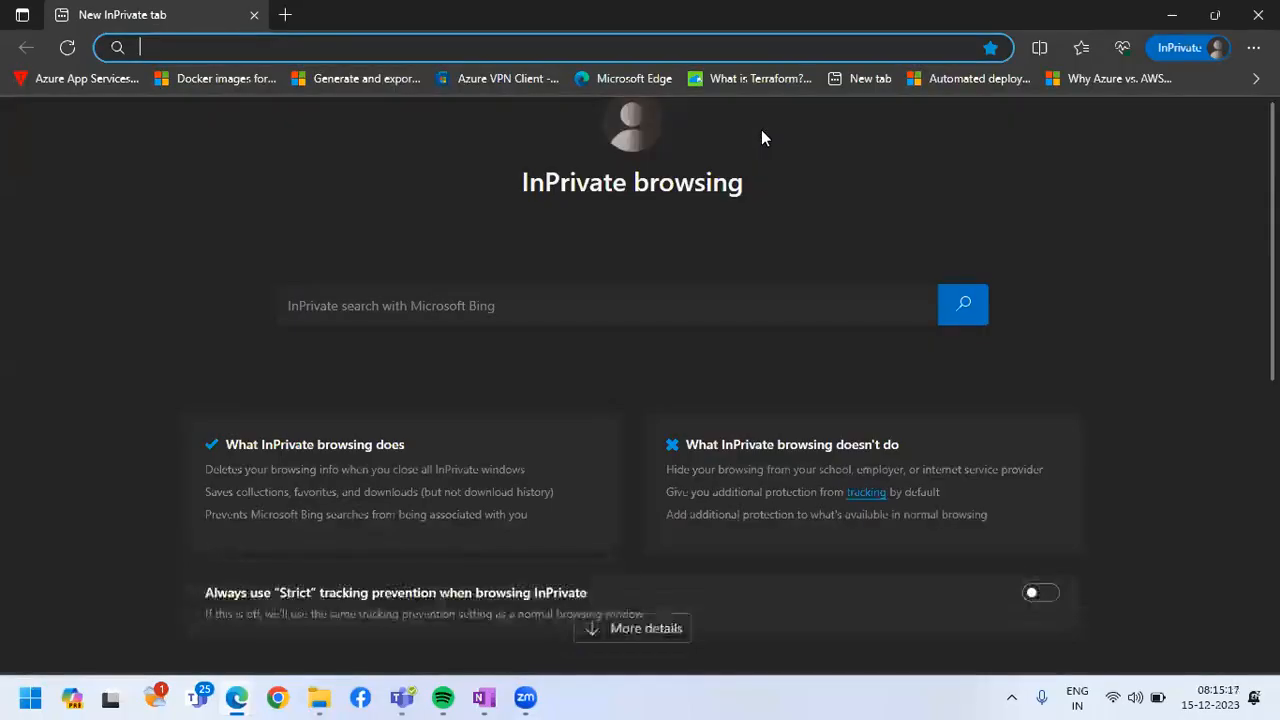
text(po)
key(Return)
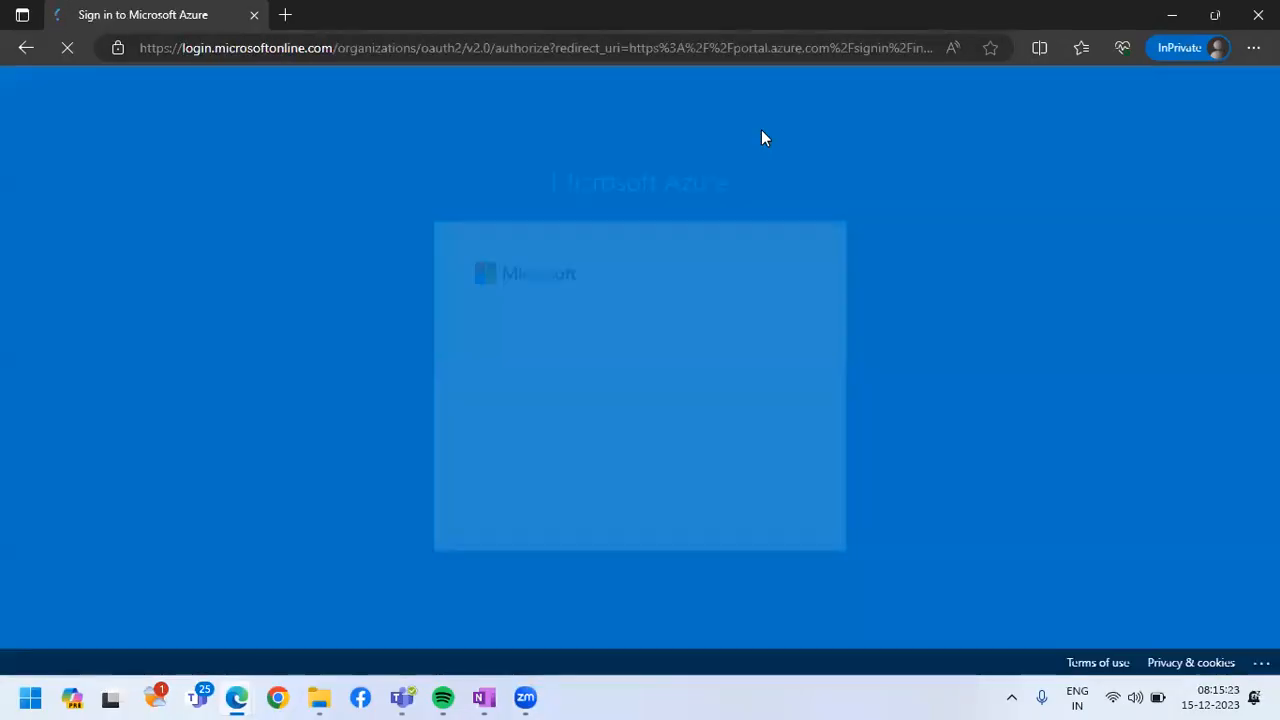
Paste the copied user principal name, change az_user1 to az_user2 in it, and continue to the password prompt
click(515, 318)
key(ctrl+v)
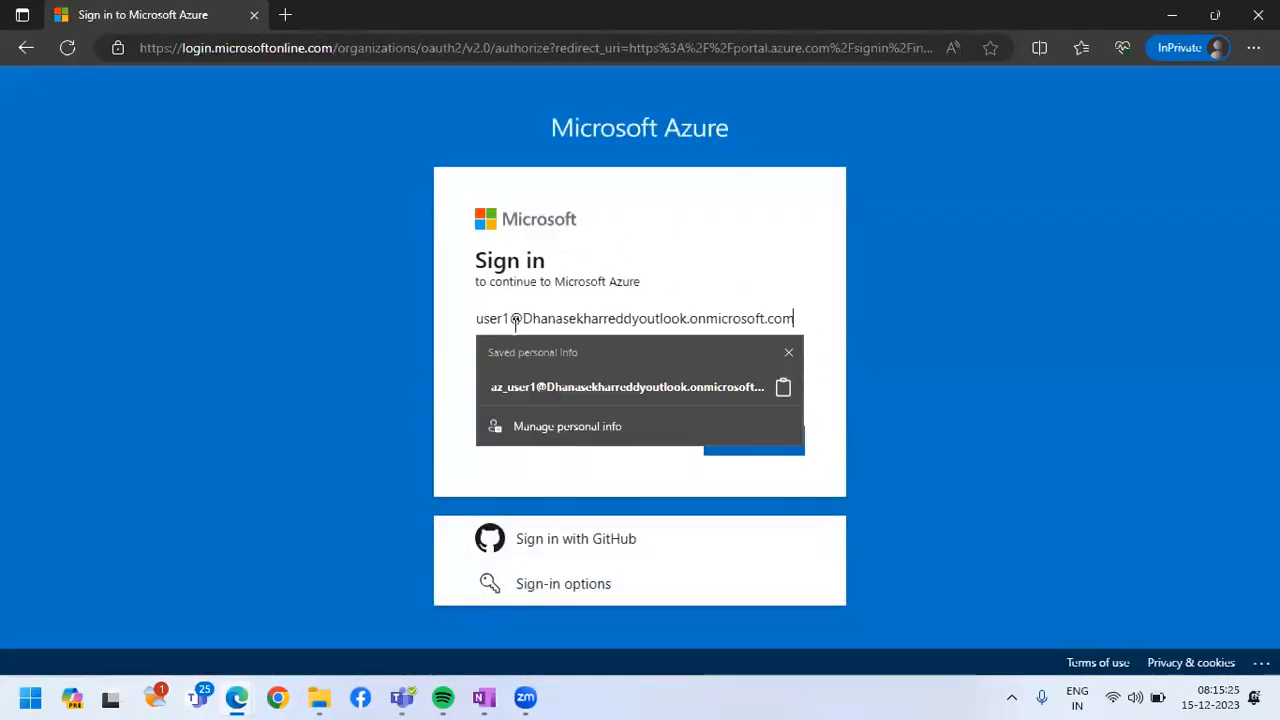
click(515, 318)
key(BackSpace)
text(2)
click(725, 445)
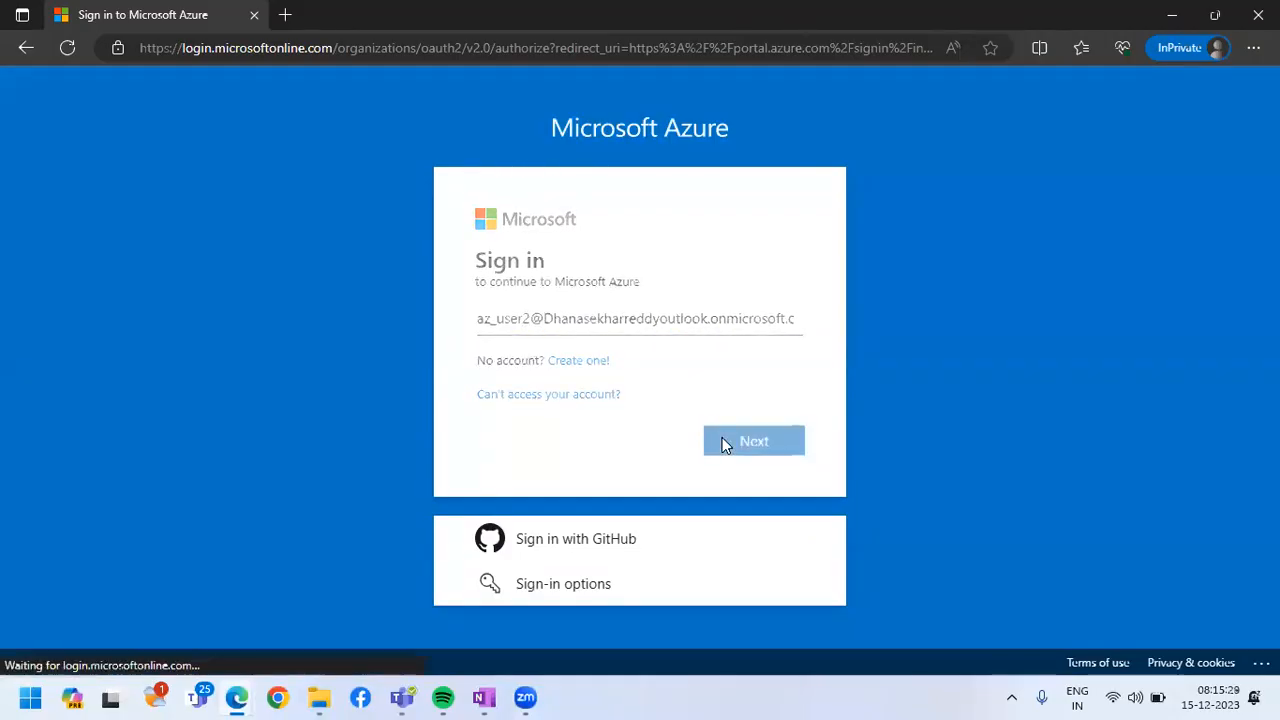
Enter the az_user2 account password and sign in, postponing the additional security setup and accepting staying signed in
text(••••••••••••)
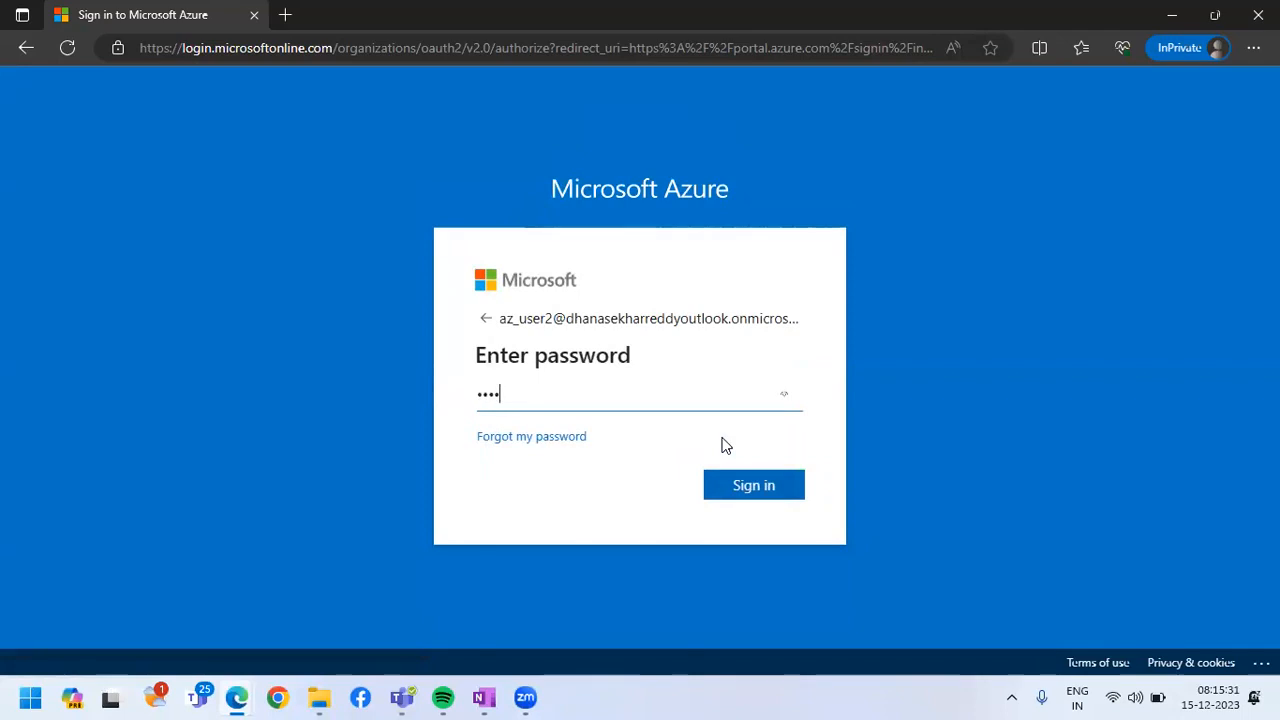
key(BackSpace)
key(BackSpace)
key(BackSpace)
key(BackSpace)
key(BackSpace)
key(BackSpace)
key(BackSpace)
key(BackSpace)
key(BackSpace)
key(BackSpace)
key(BackSpace)
key(BackSpace)
text(••••••••••••••••)
click(758, 487)
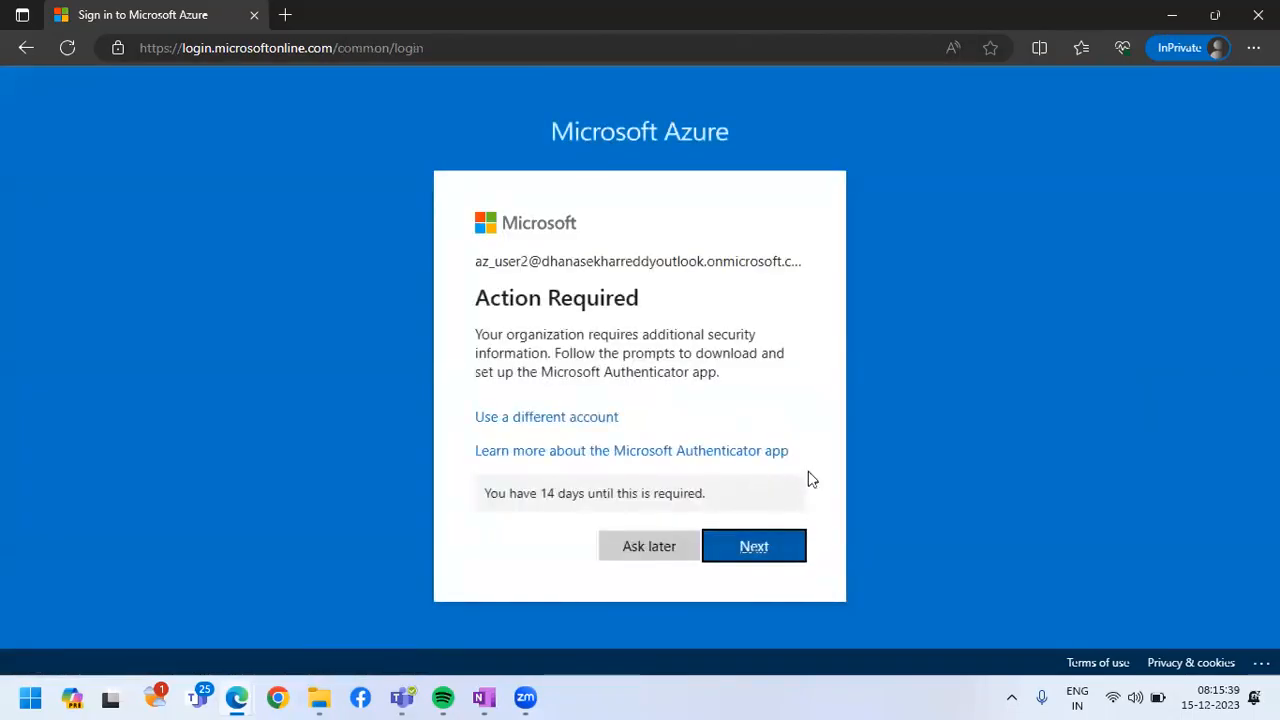
click(663, 550)
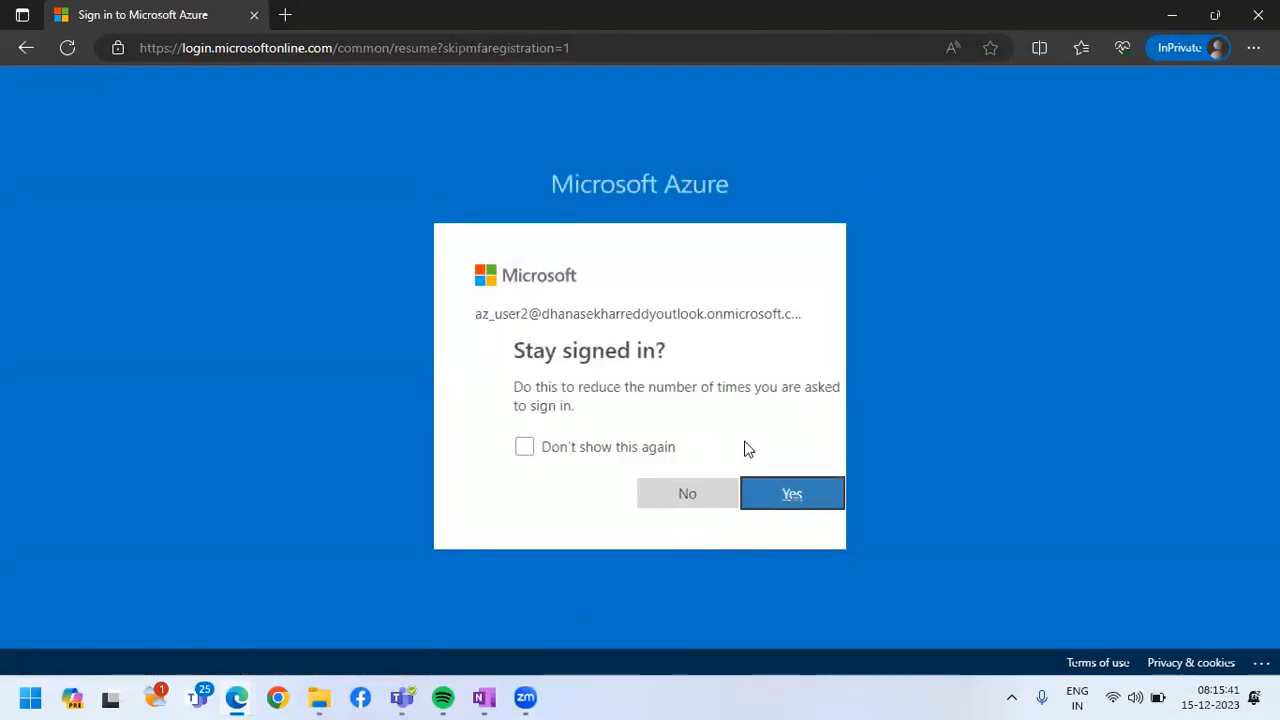
key(Return)
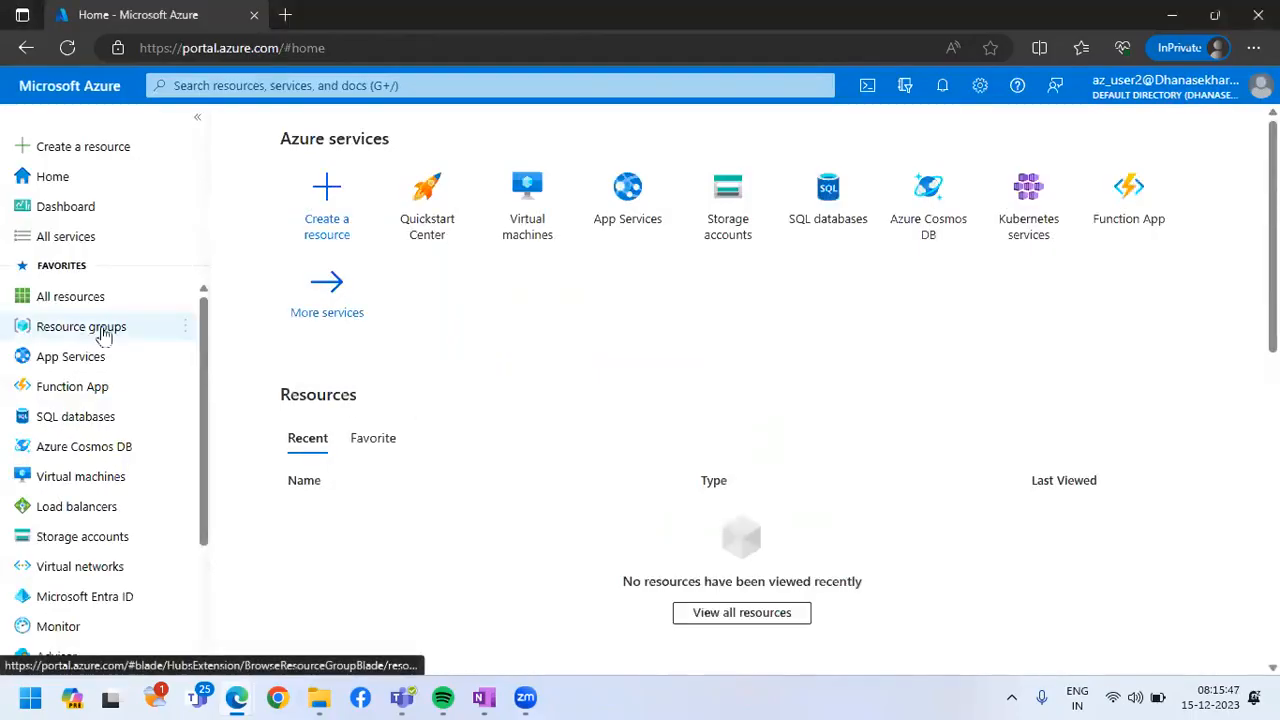
Open the resource groups list as az_user2 and dismiss the introductory tips to examine which groups are accessible
click(103, 334)
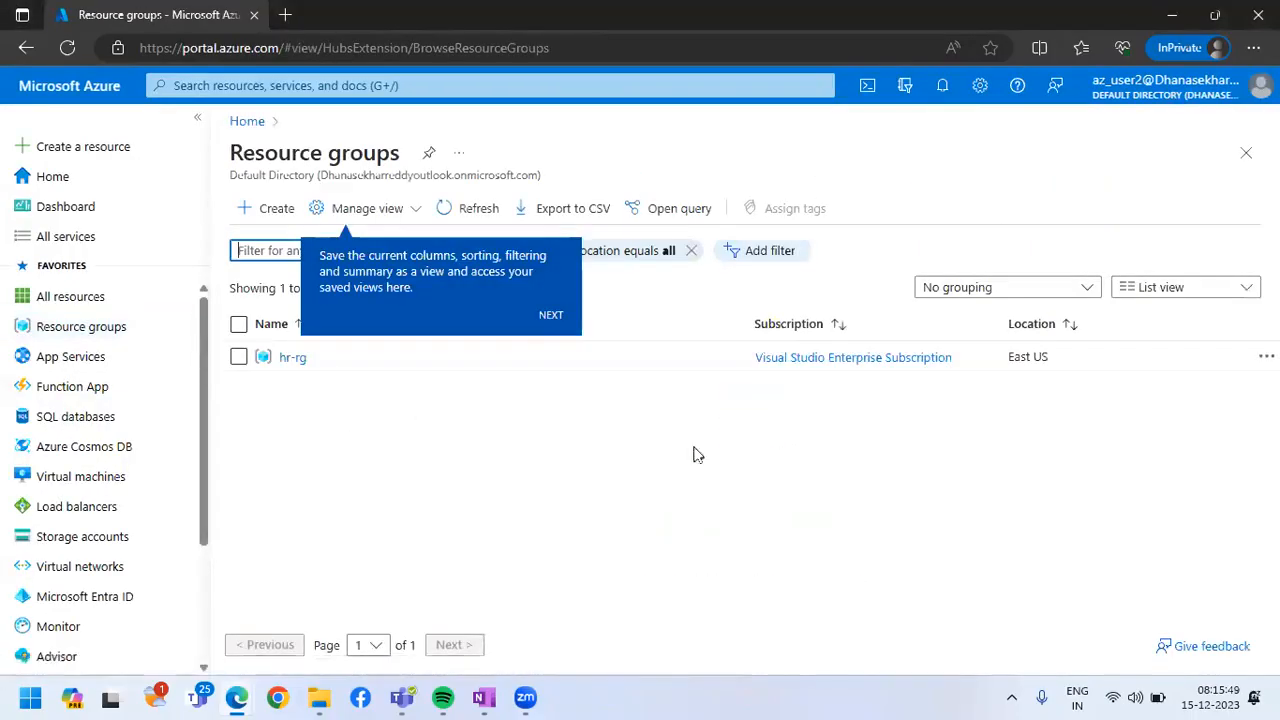
click(560, 313)
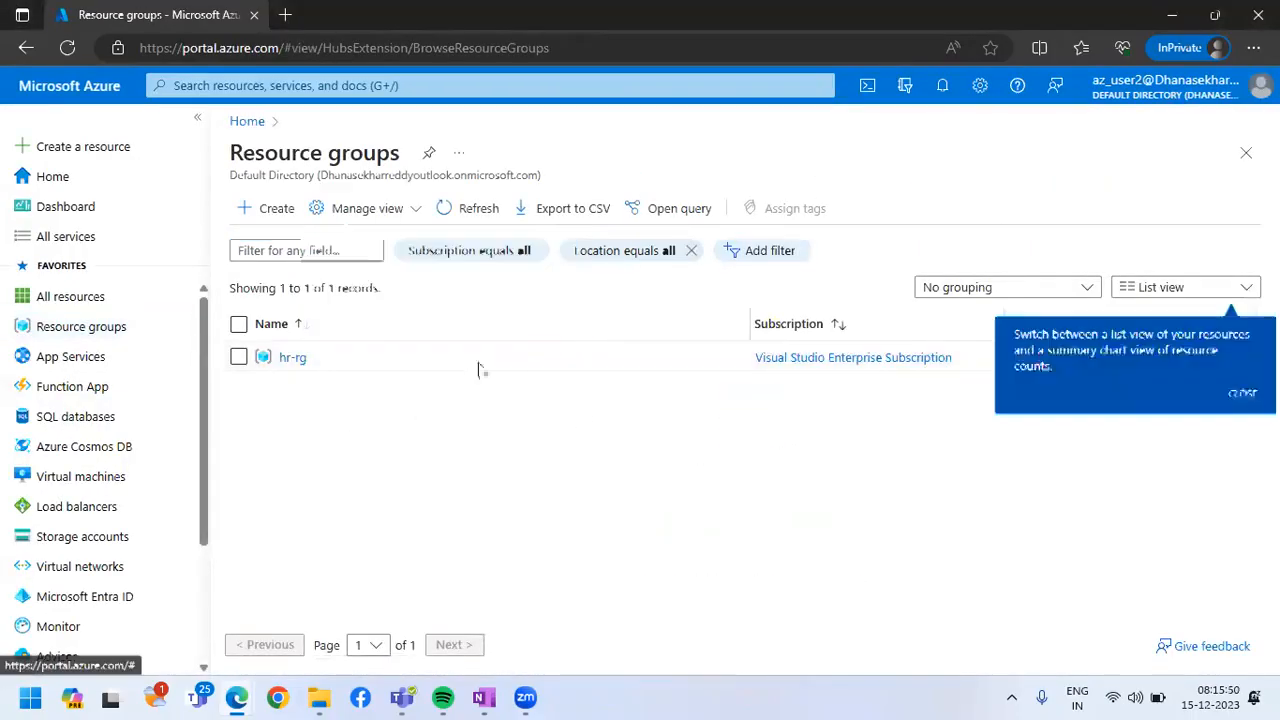
click(1240, 395)
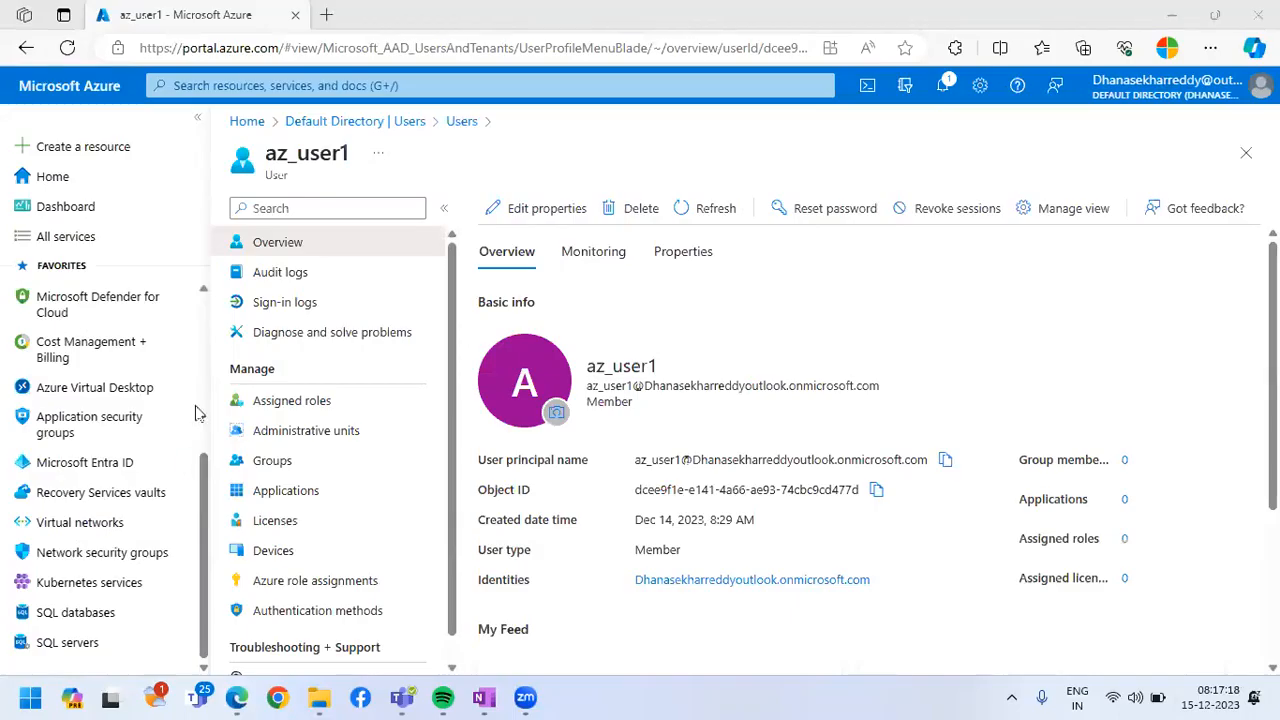
In the administrator's Azure portal session, open the Default Directory's user list in Microsoft Entra ID
scroll(199, 314, up, 1)
scroll(137, 488, up, 5)
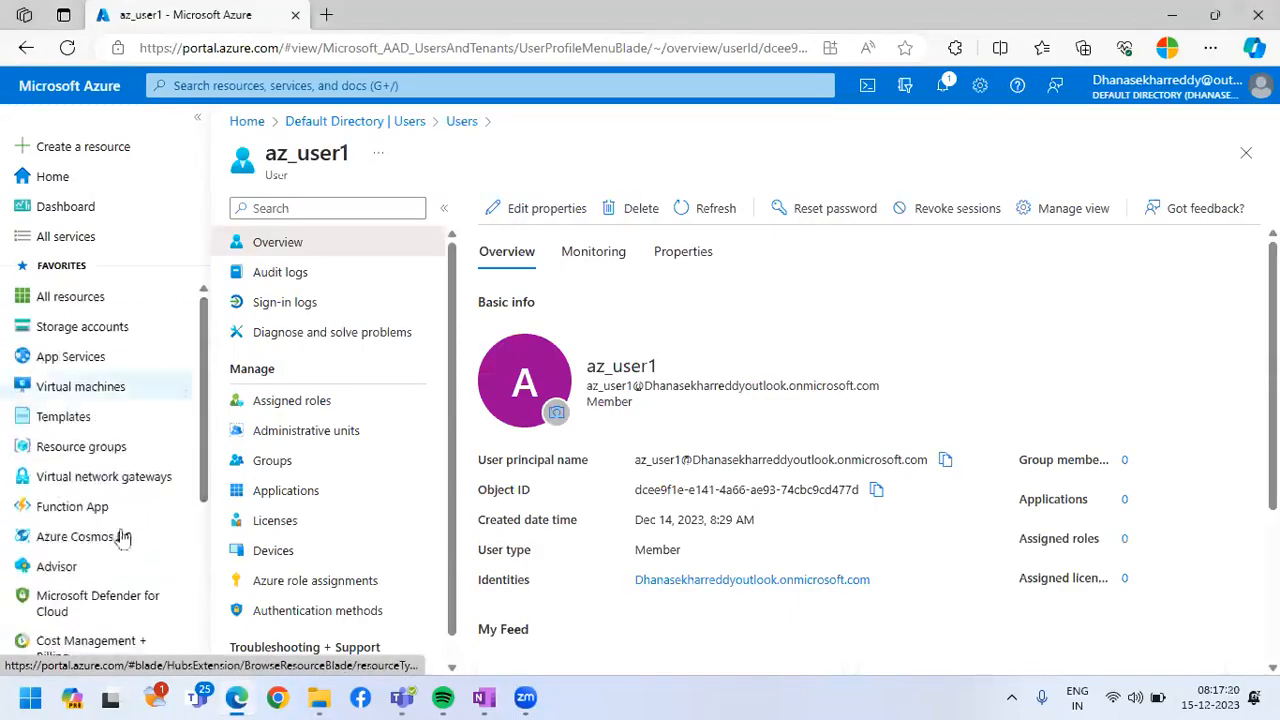
scroll(128, 480, down, 3)
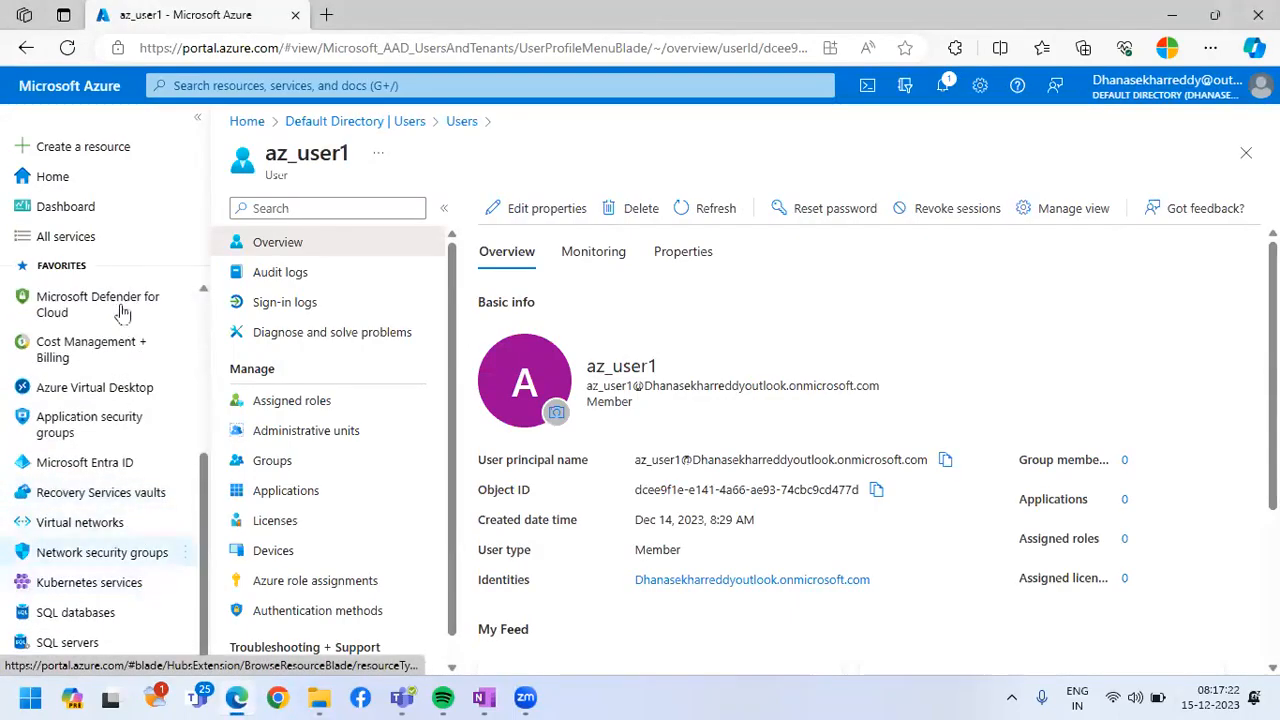
scroll(112, 452, up, 4)
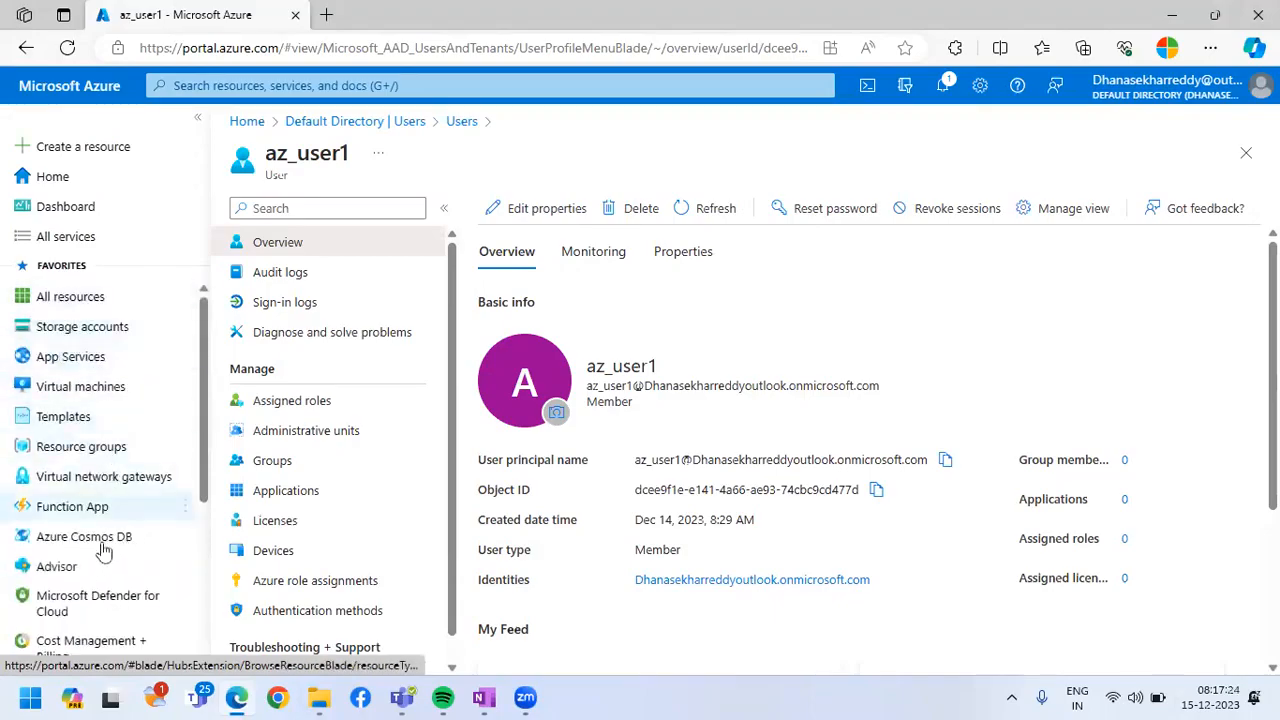
scroll(92, 512, down, 3)
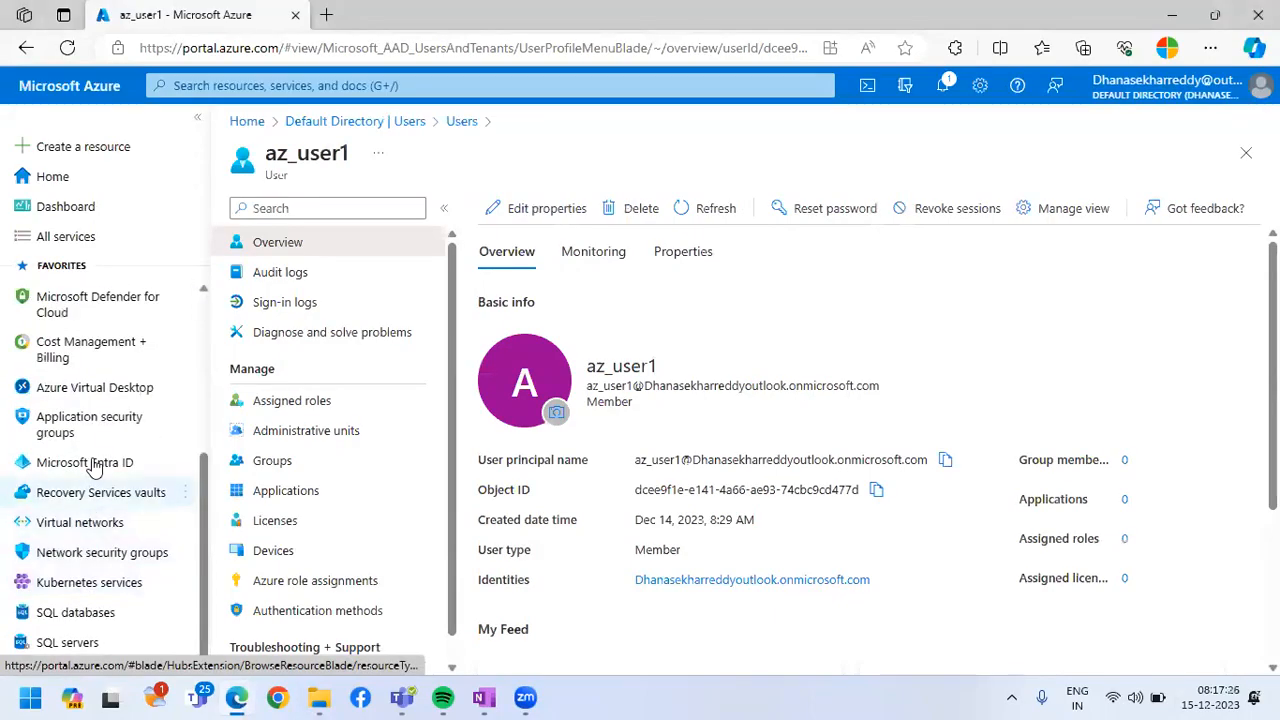
click(84, 470)
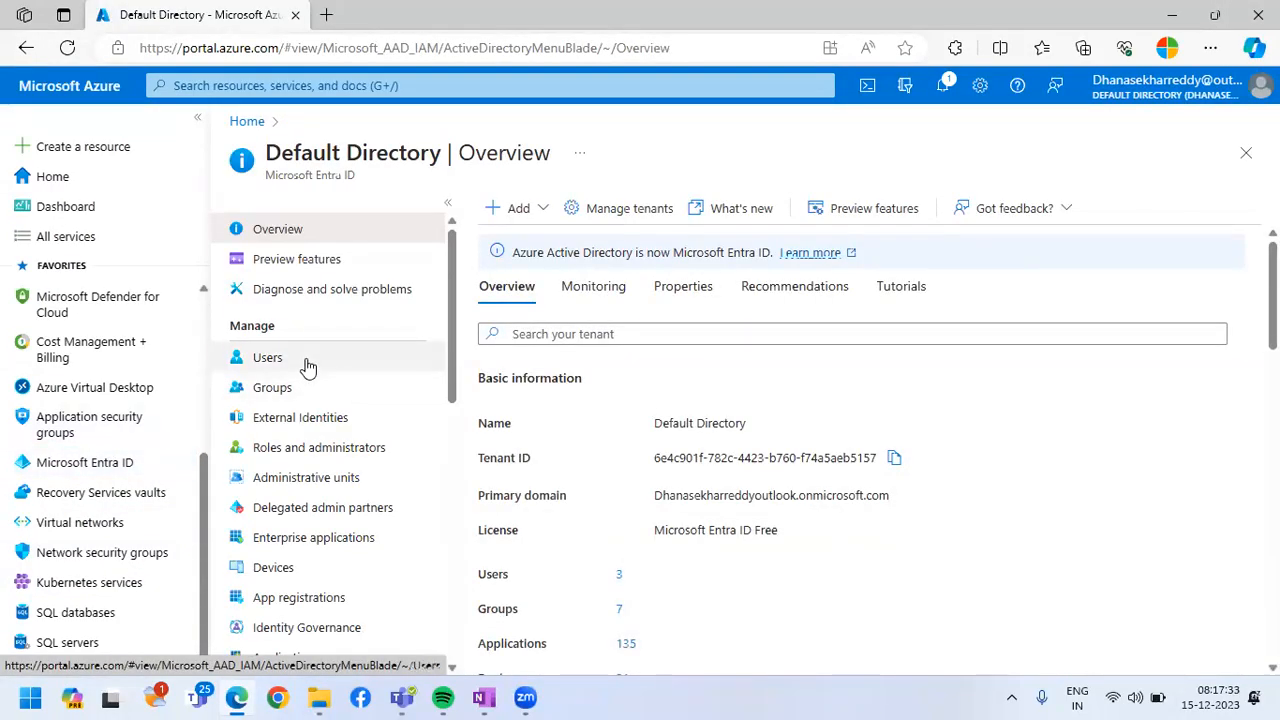
click(268, 358)
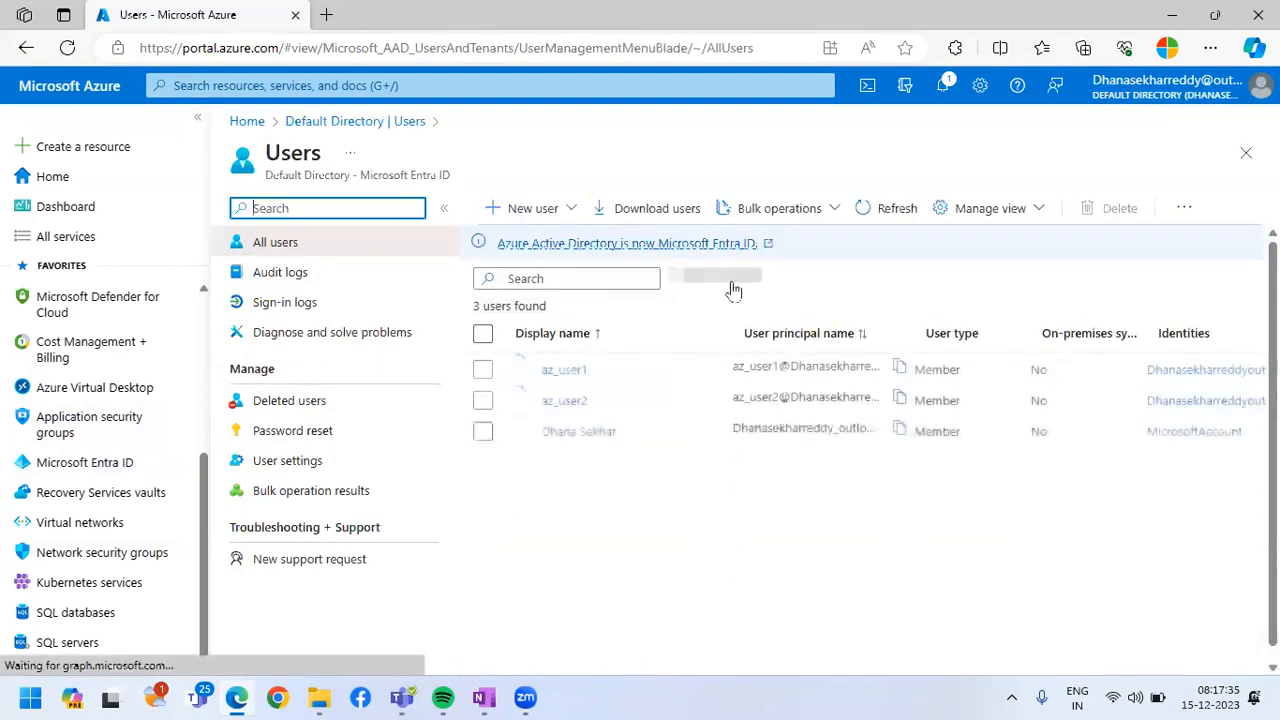
Start creating a new internal user with az_dev as the user principal name
click(545, 208)
click(558, 262)
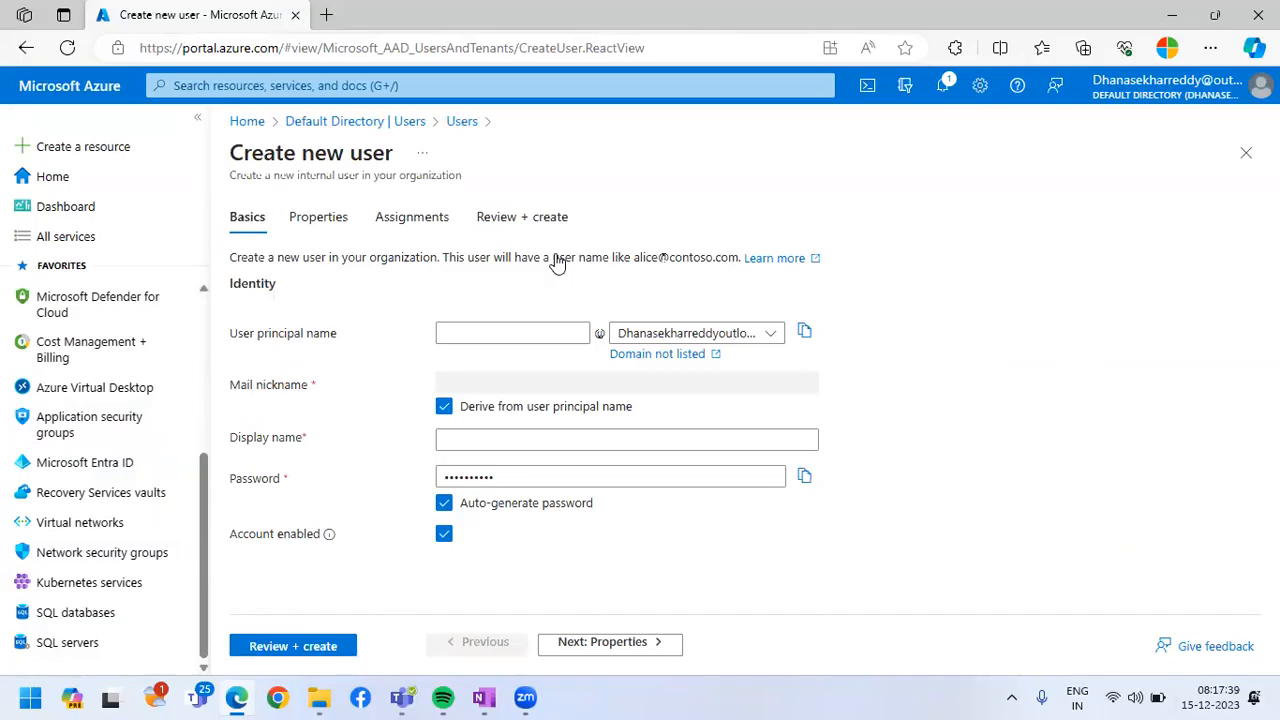
click(518, 330)
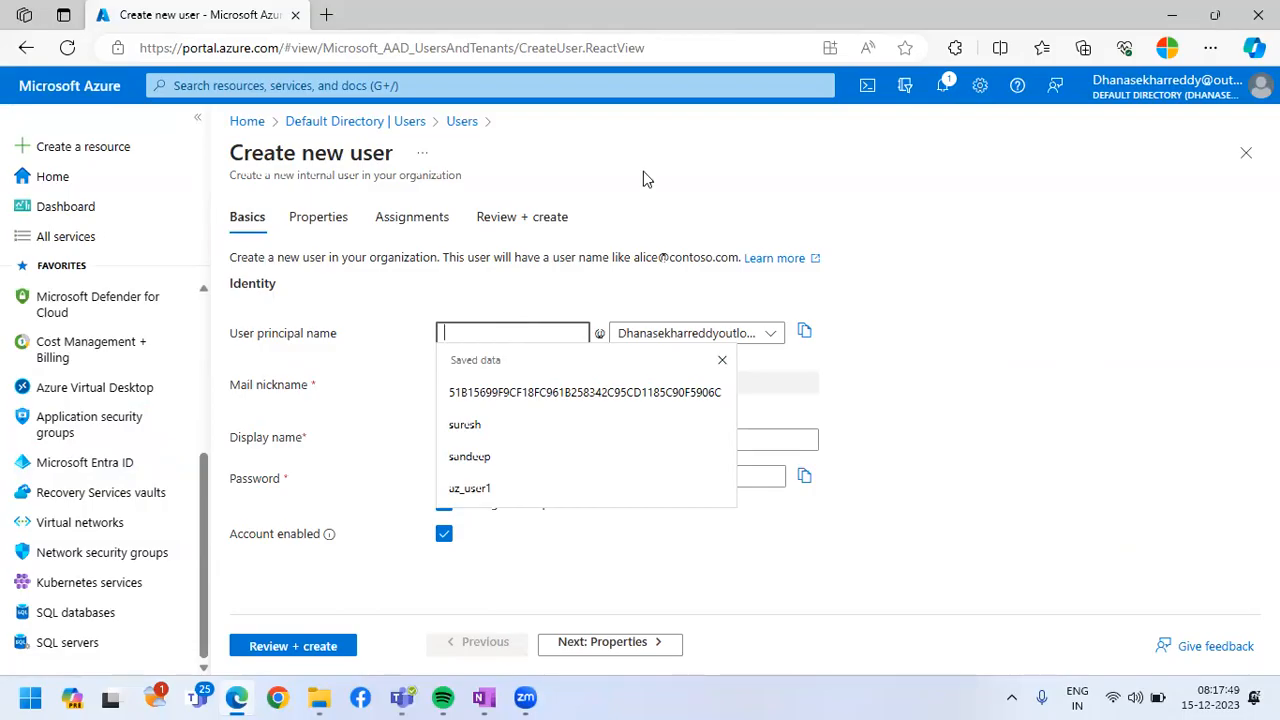
key(Escape)
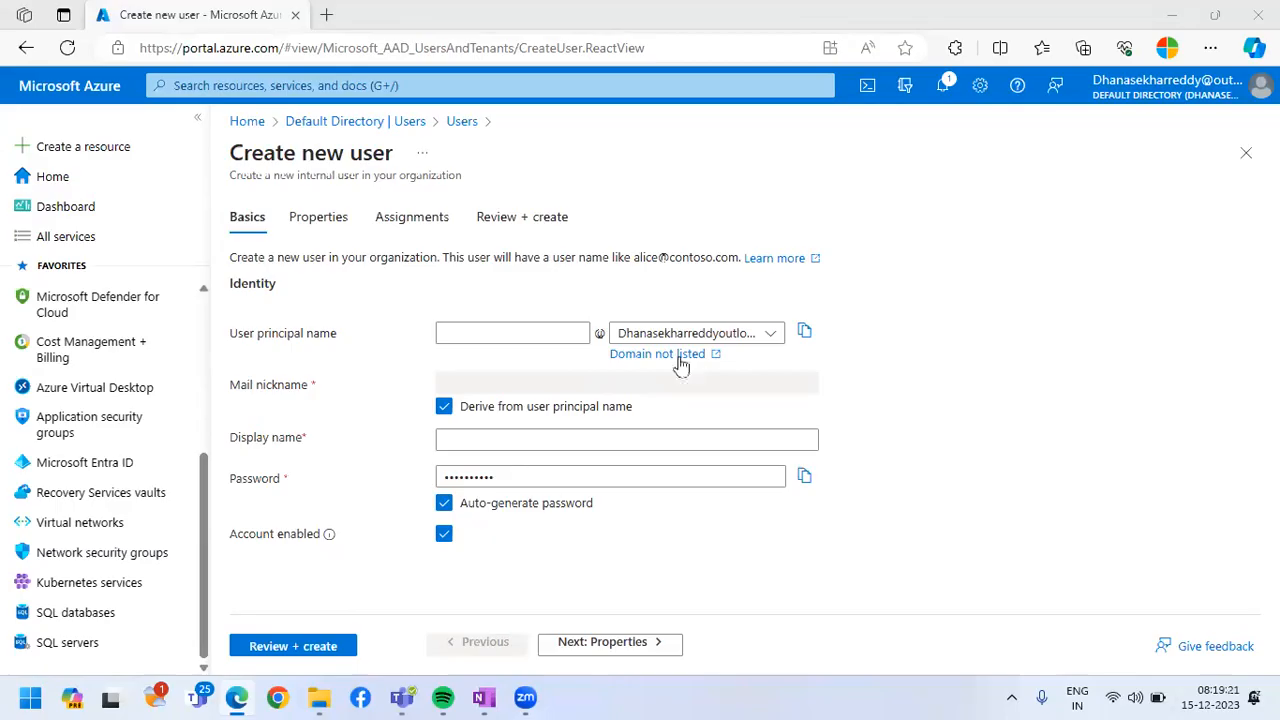
click(565, 340)
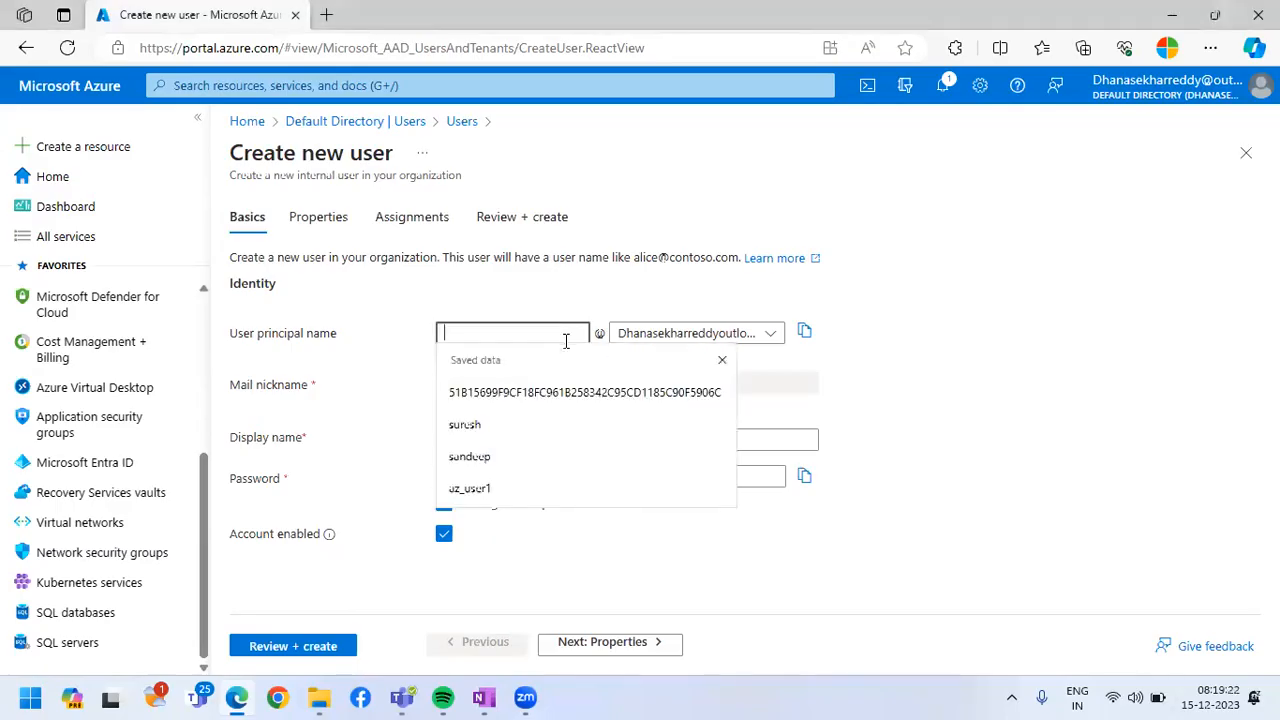
text(az_dev)
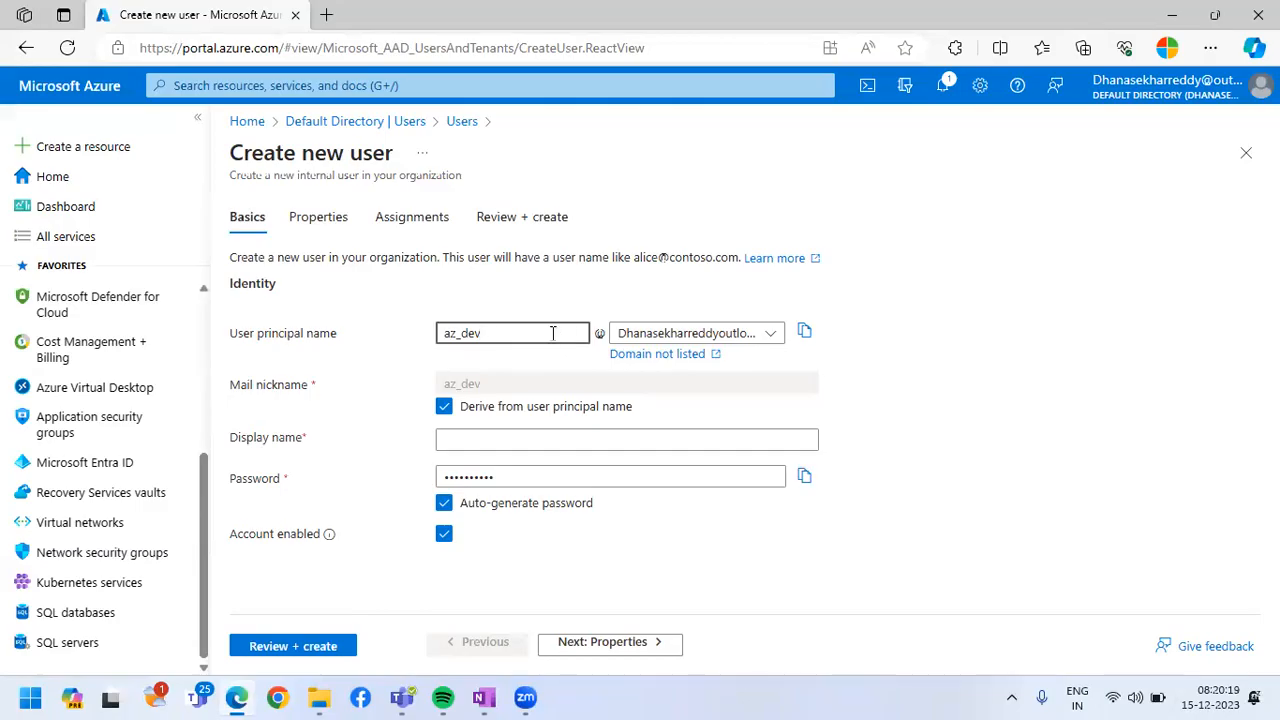
Set the new user's display name to az_dev, turn off password auto-generation and enter a custom account password
click(465, 441)
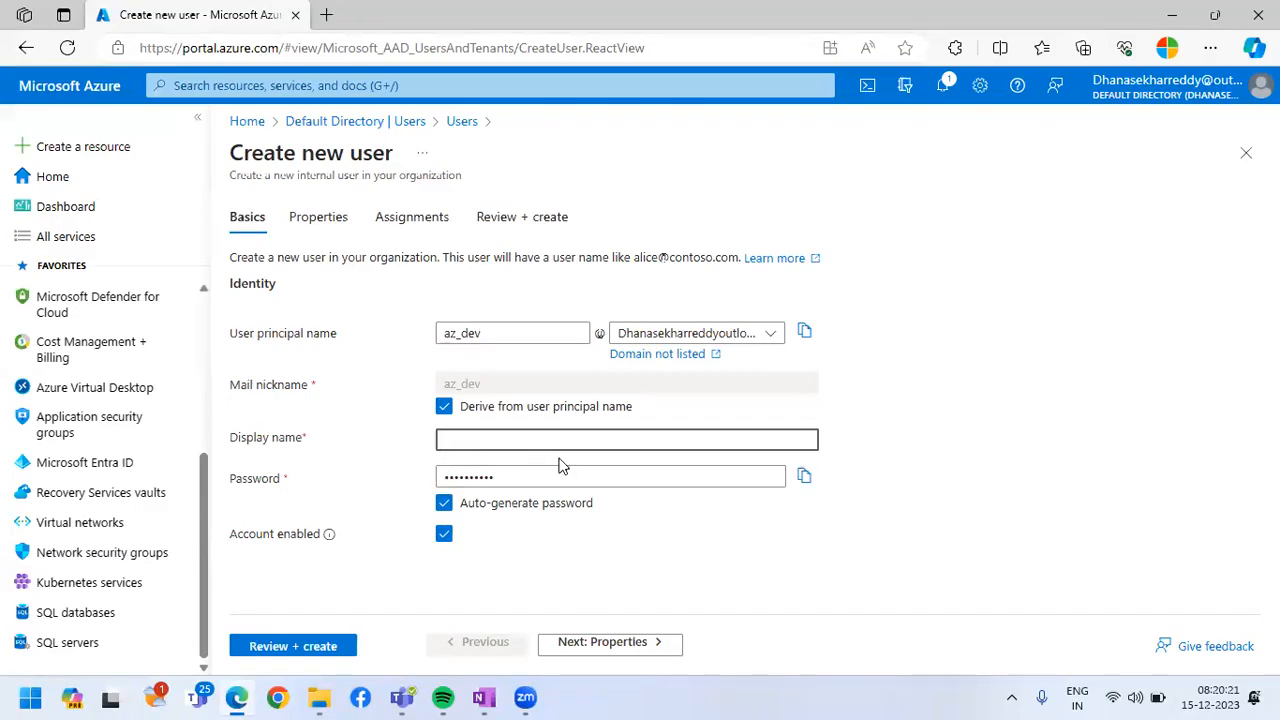
text(az_dev)
click(443, 503)
click(524, 477)
text(•••••••••••)
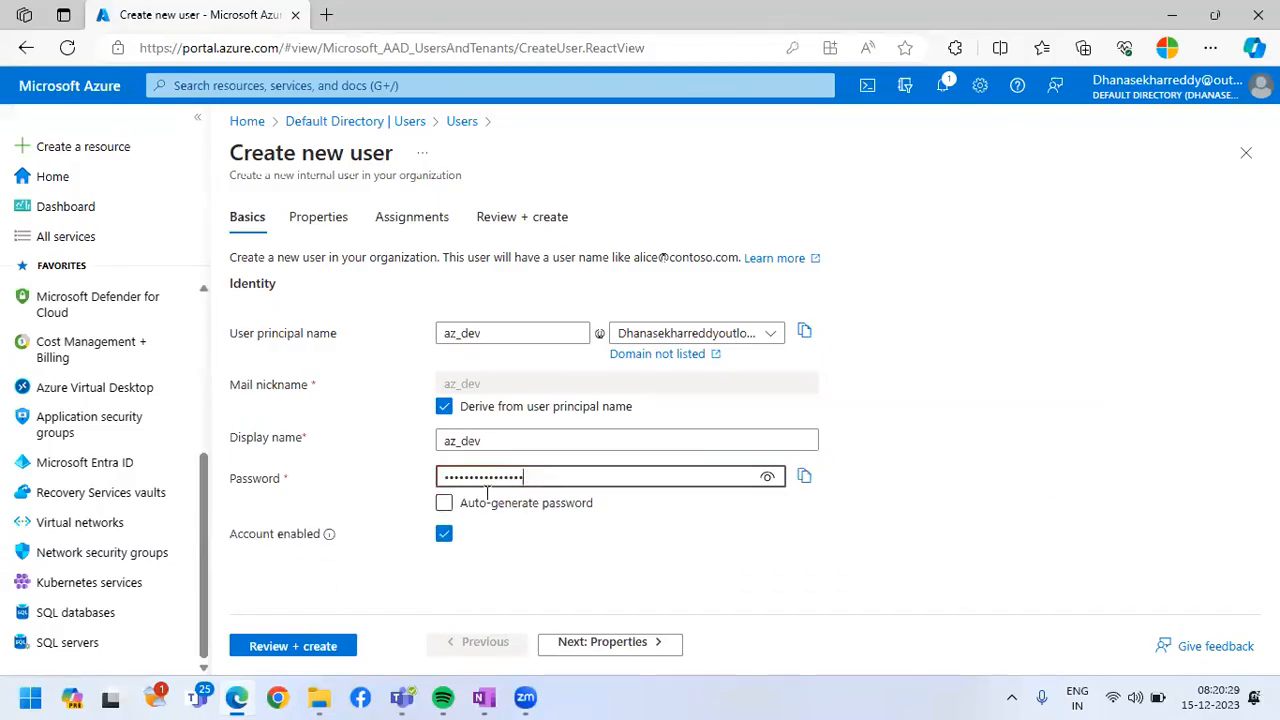
Go through the new user's properties and assignments without adding any, then review and create the az_dev user
click(606, 645)
click(606, 645)
click(613, 650)
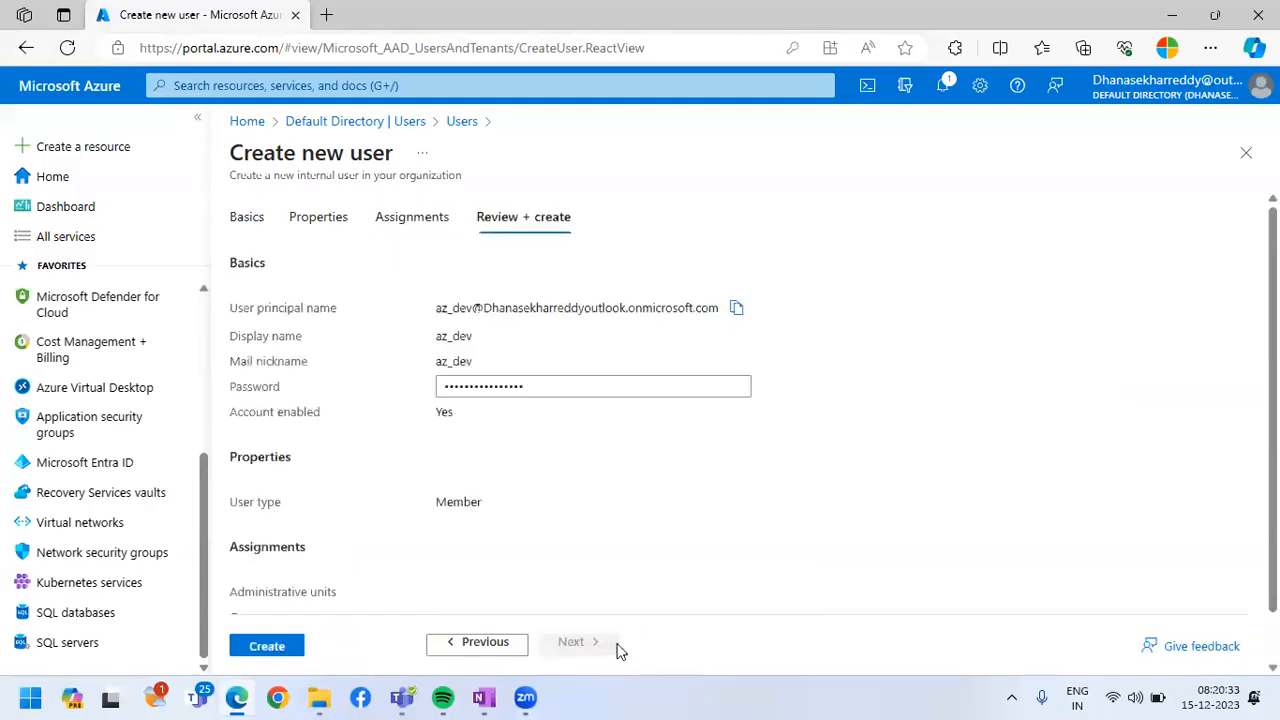
click(512, 648)
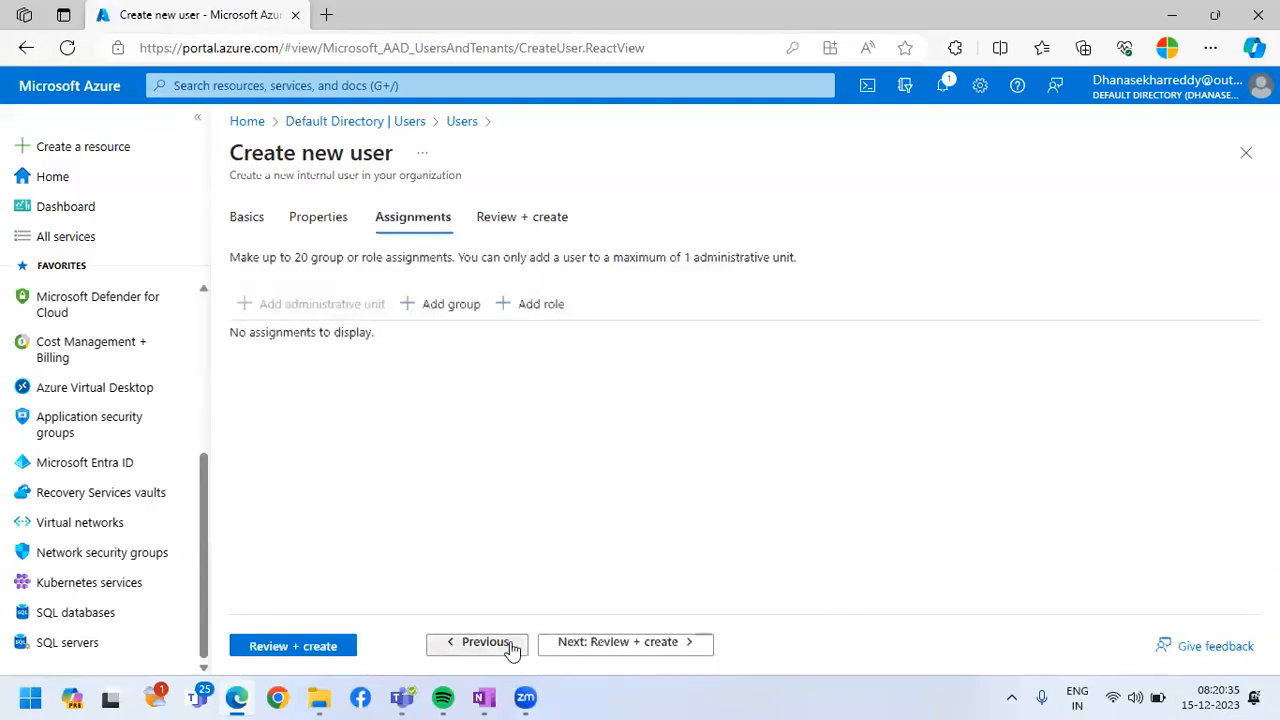
click(512, 648)
click(594, 648)
click(590, 648)
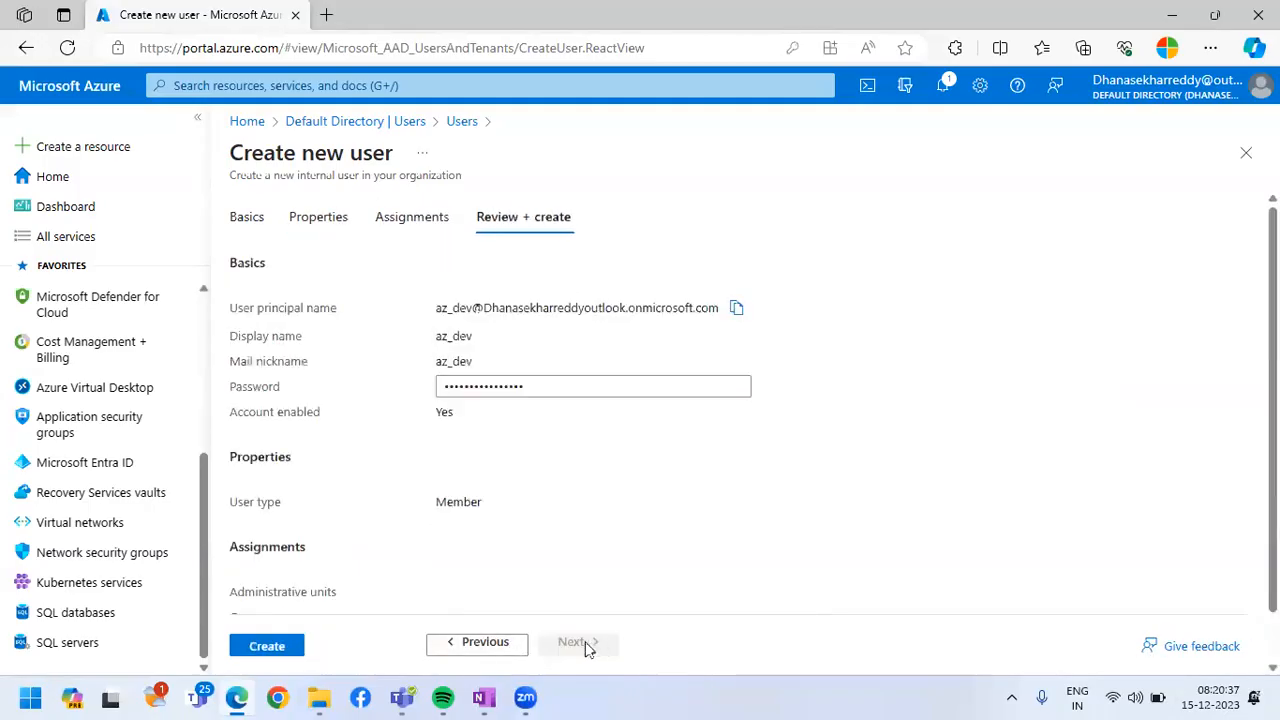
click(296, 646)
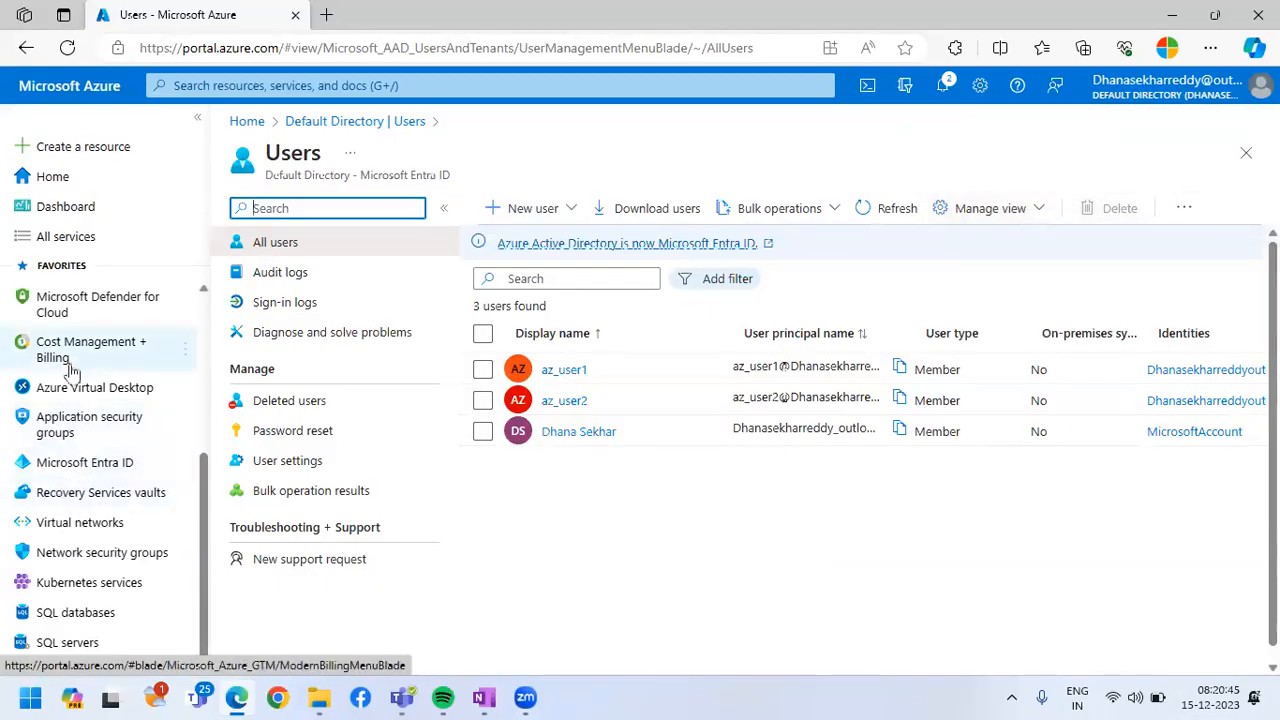
Open the list of virtual machines in the Azure portal
scroll(87, 395, up, 3)
scroll(87, 395, up, 2)
click(87, 390)
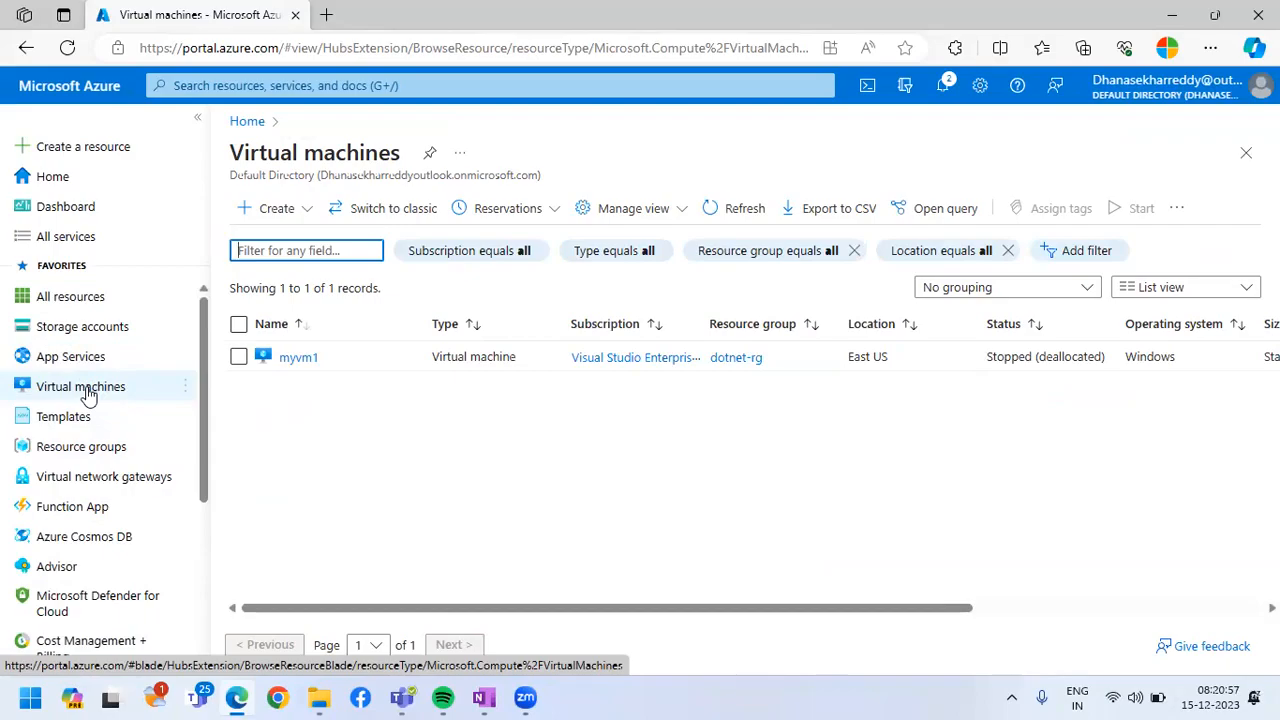
Start adding a role assignment in the access control (IAM) settings of the myvm1 virtual machine
click(297, 364)
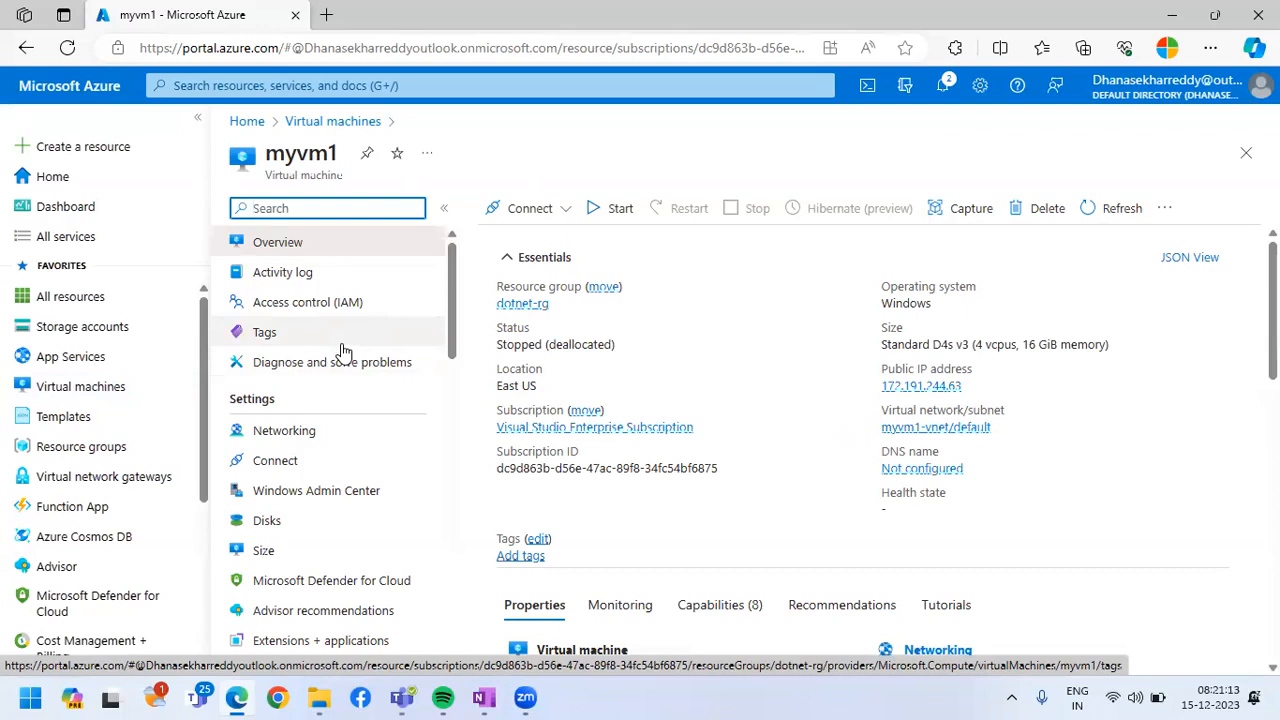
click(343, 310)
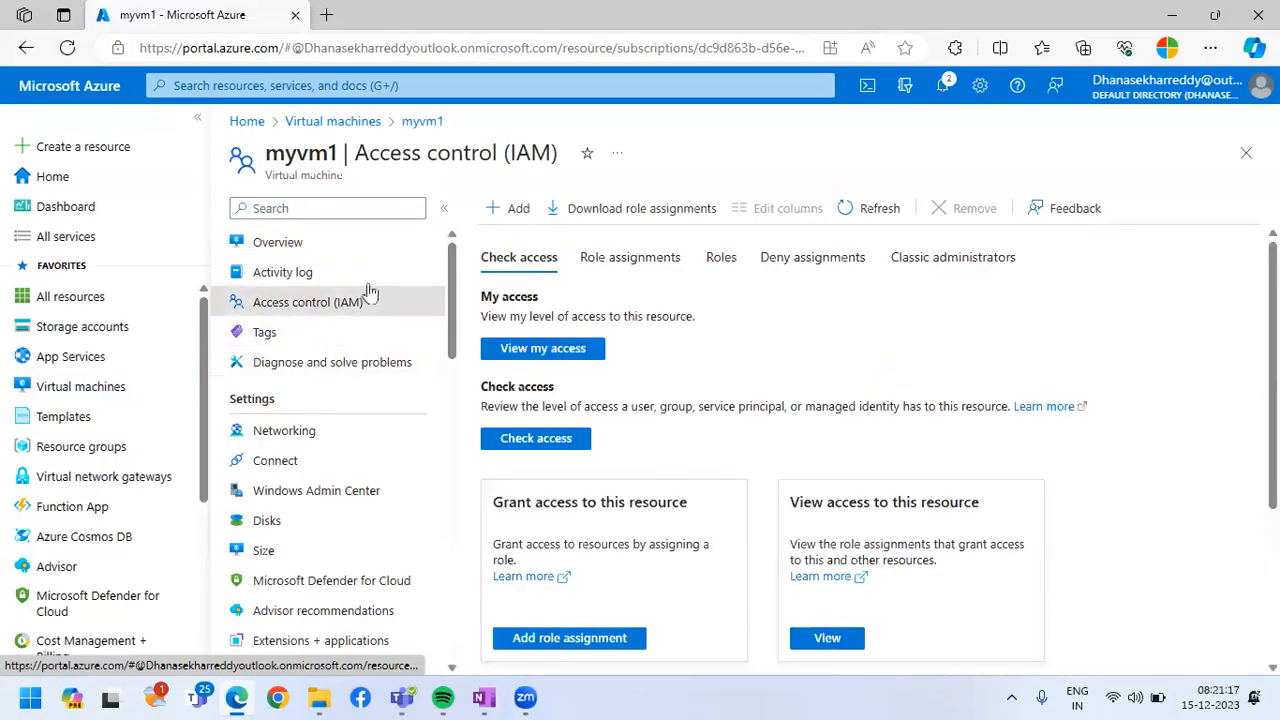
click(514, 208)
click(543, 247)
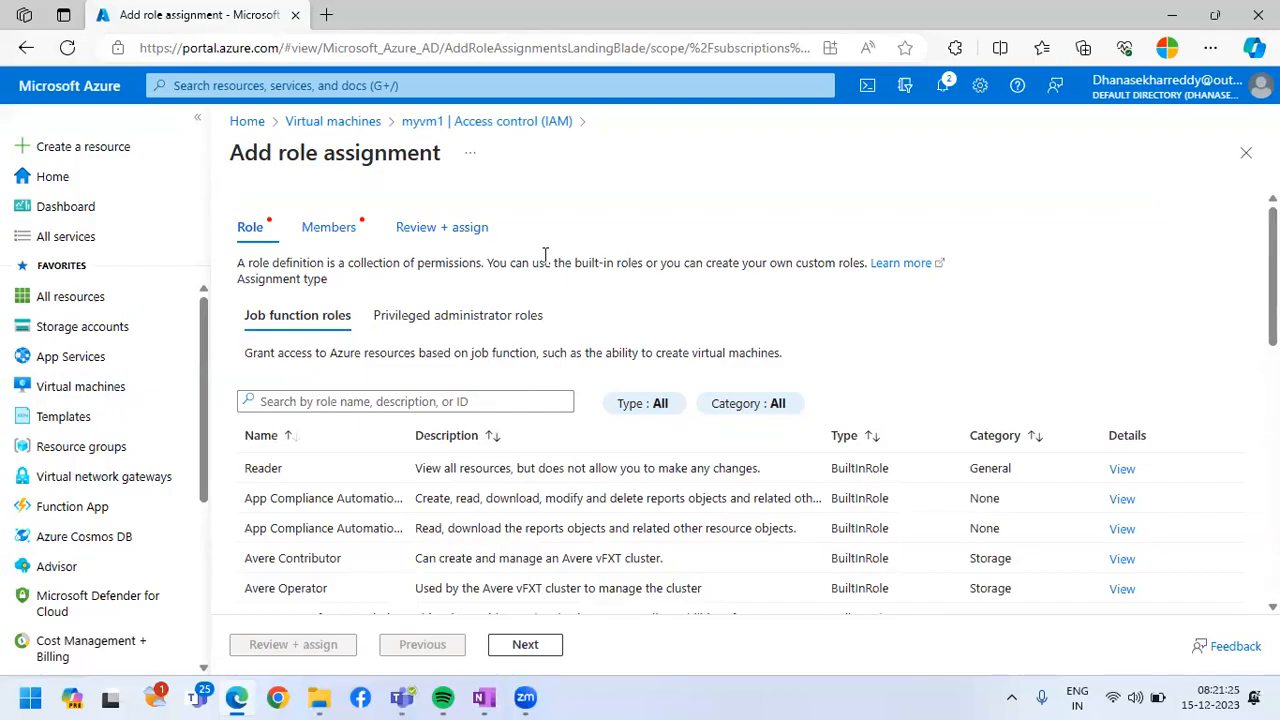
Choose the Owner role from the privileged administrator roles and continue to the members
click(429, 315)
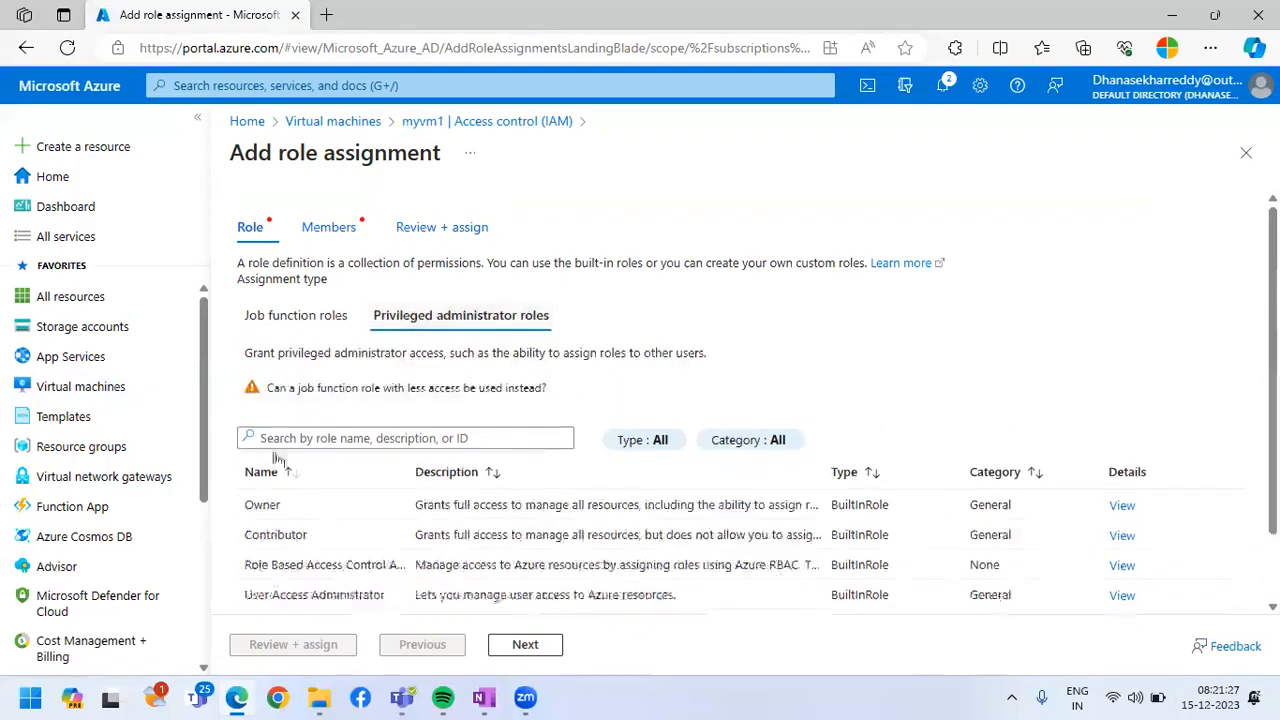
click(291, 507)
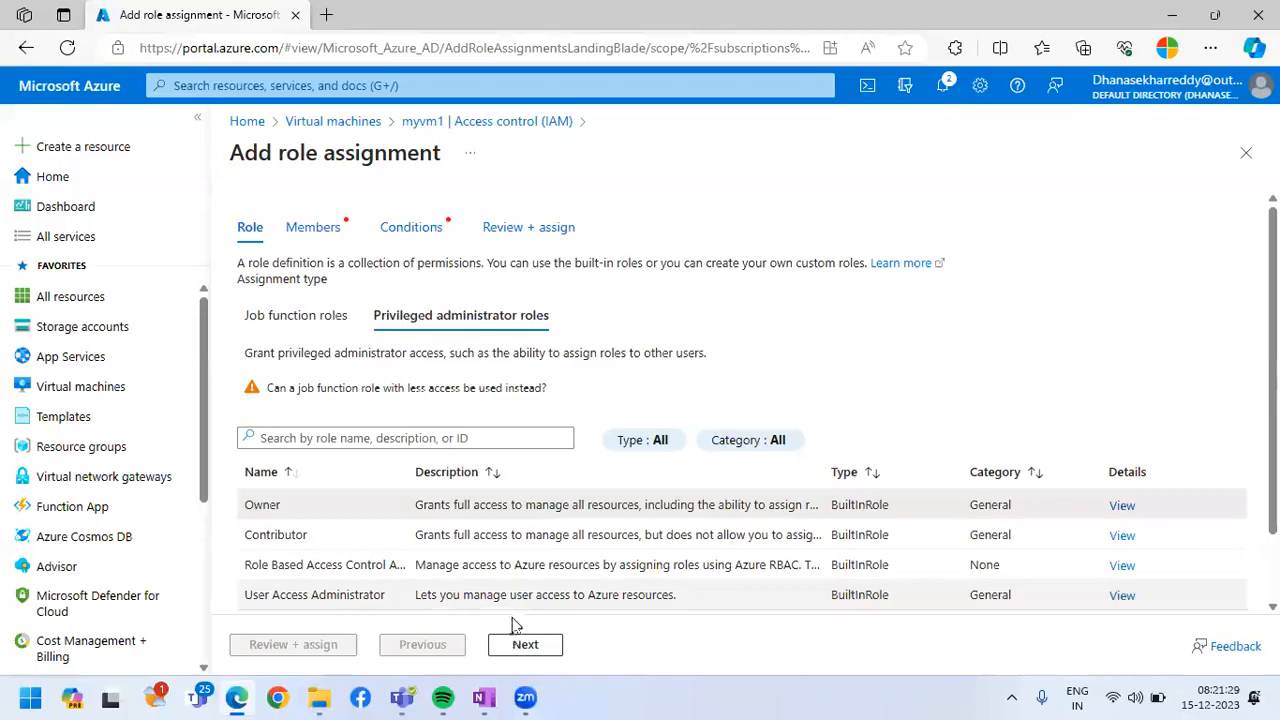
click(520, 648)
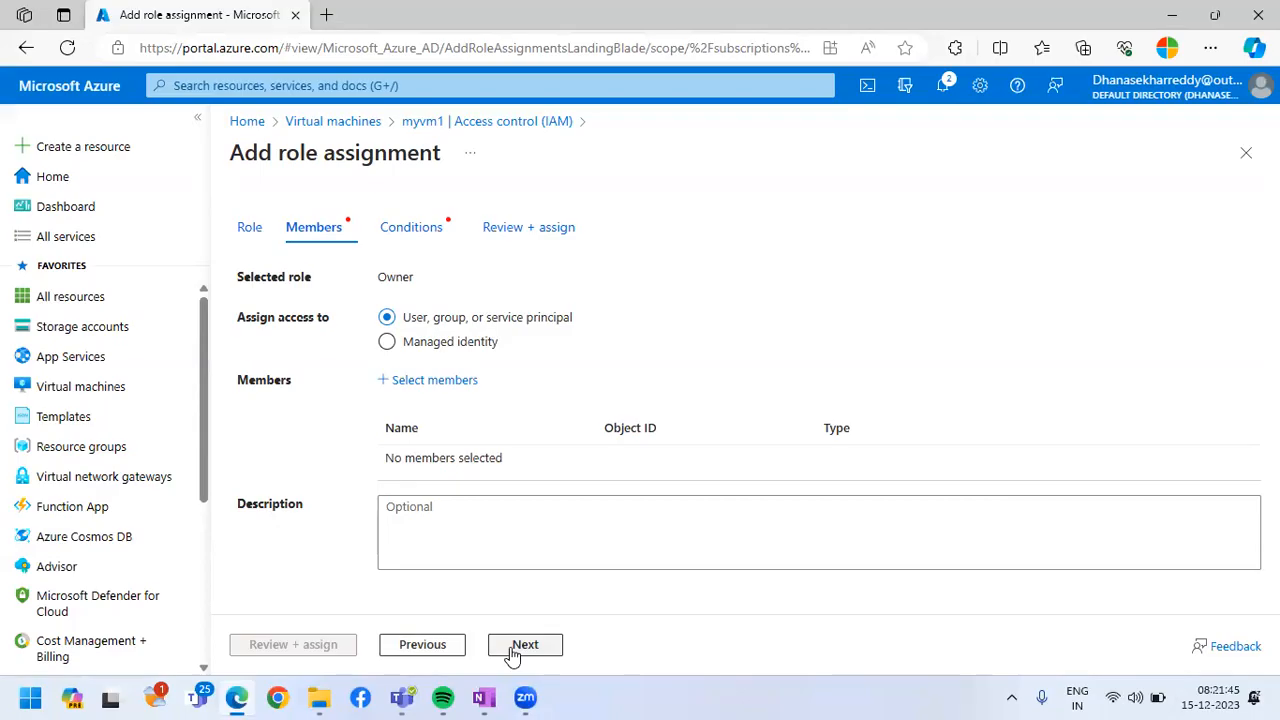
Search for az_dev and add that user as the member of the Owner role assignment
click(432, 382)
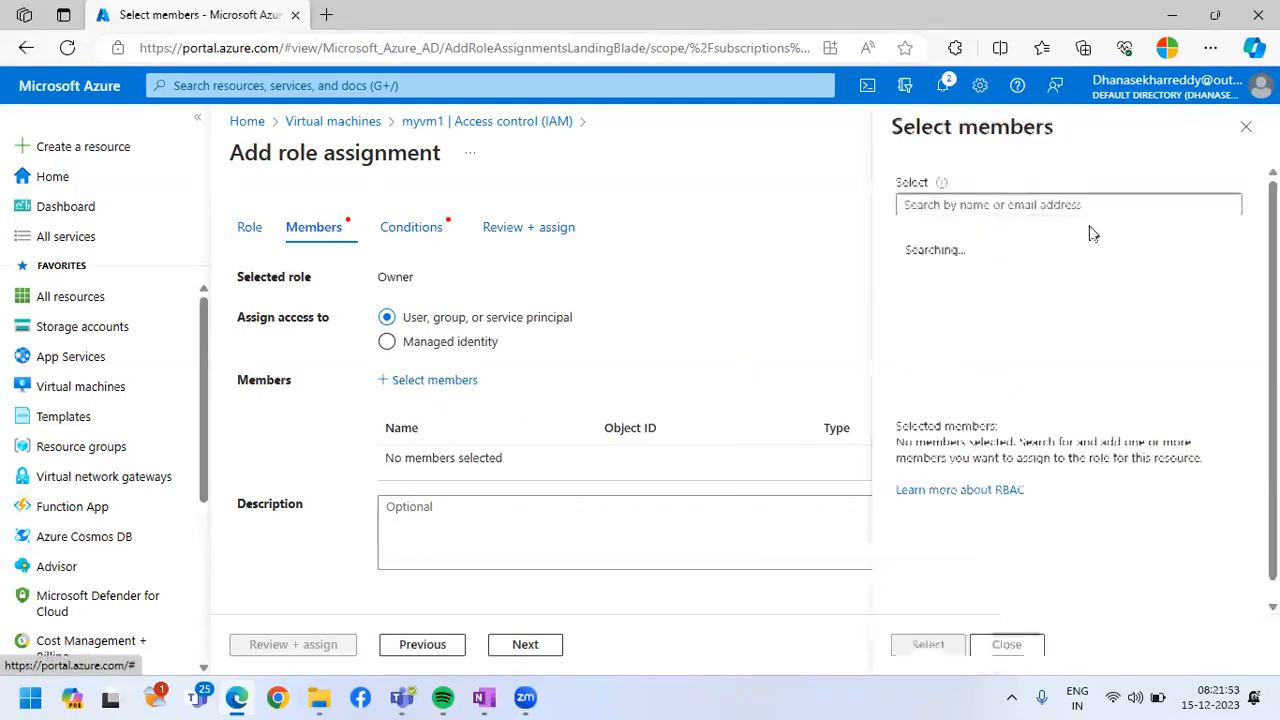
click(1055, 204)
text(az_dev)
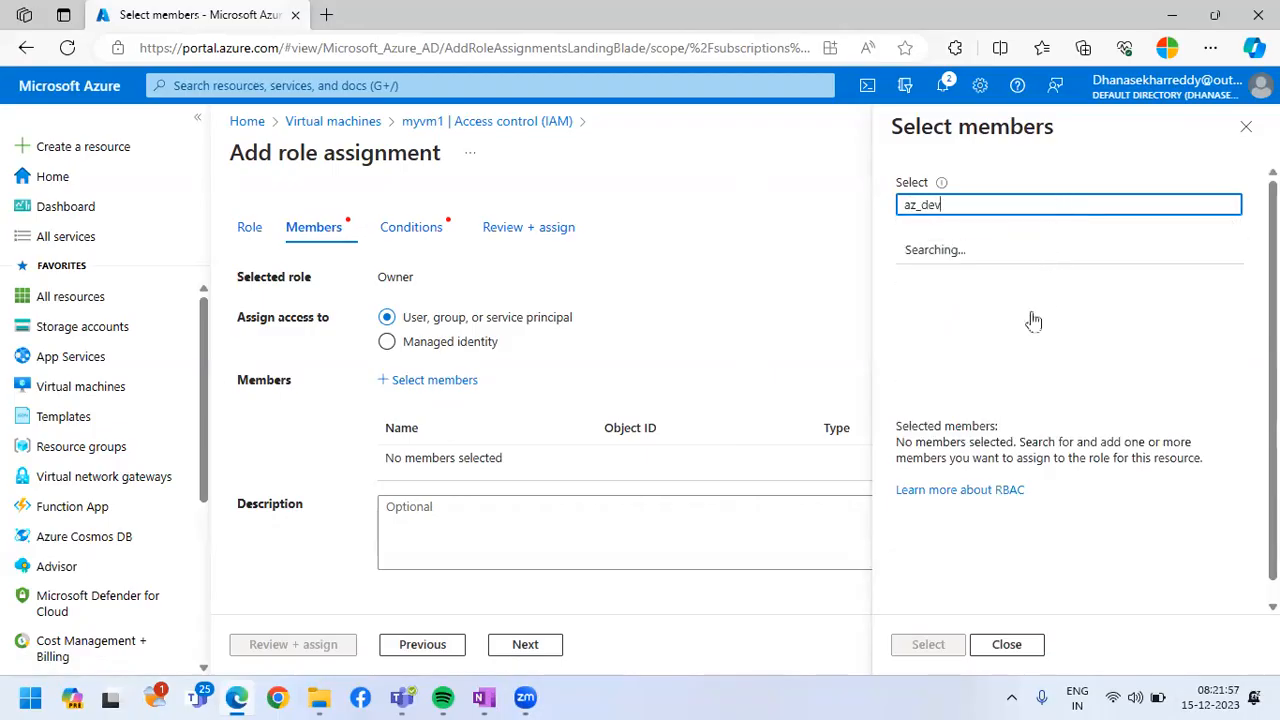
click(1057, 263)
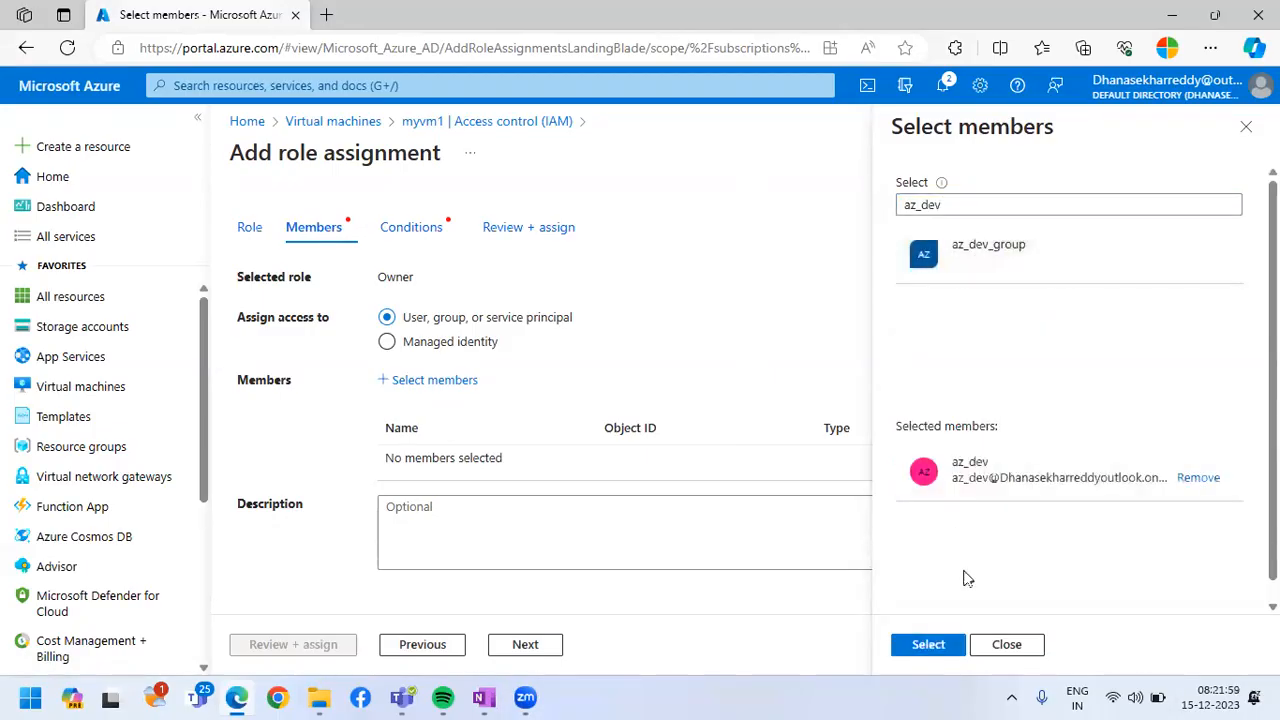
click(928, 645)
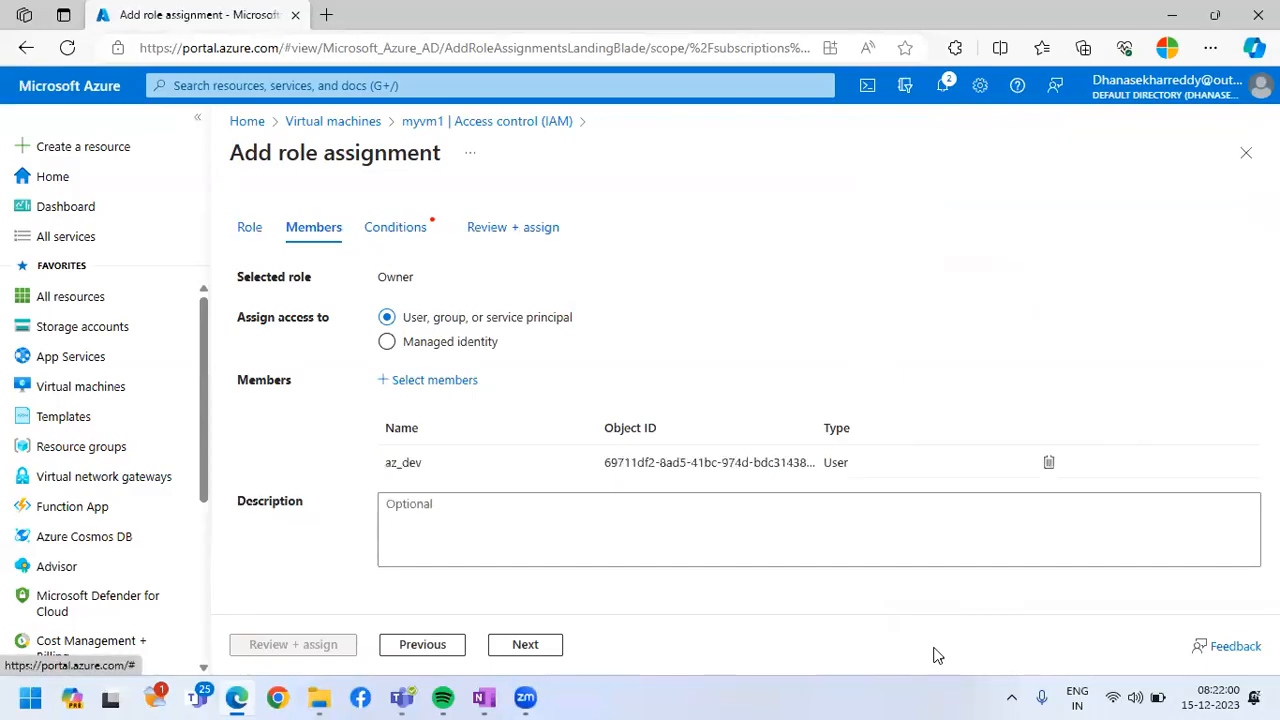
Allow the user to assign all roles (highly privileged), then review and assign the Owner role
click(532, 646)
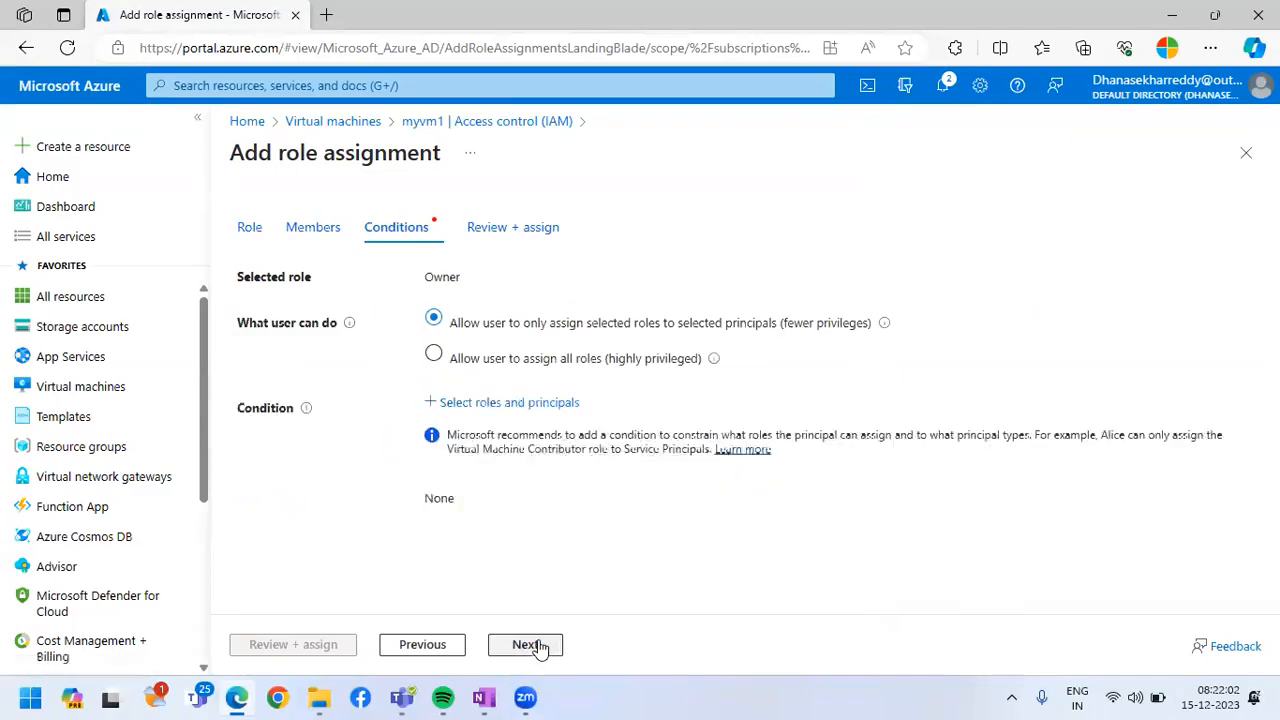
click(452, 358)
click(525, 645)
click(274, 651)
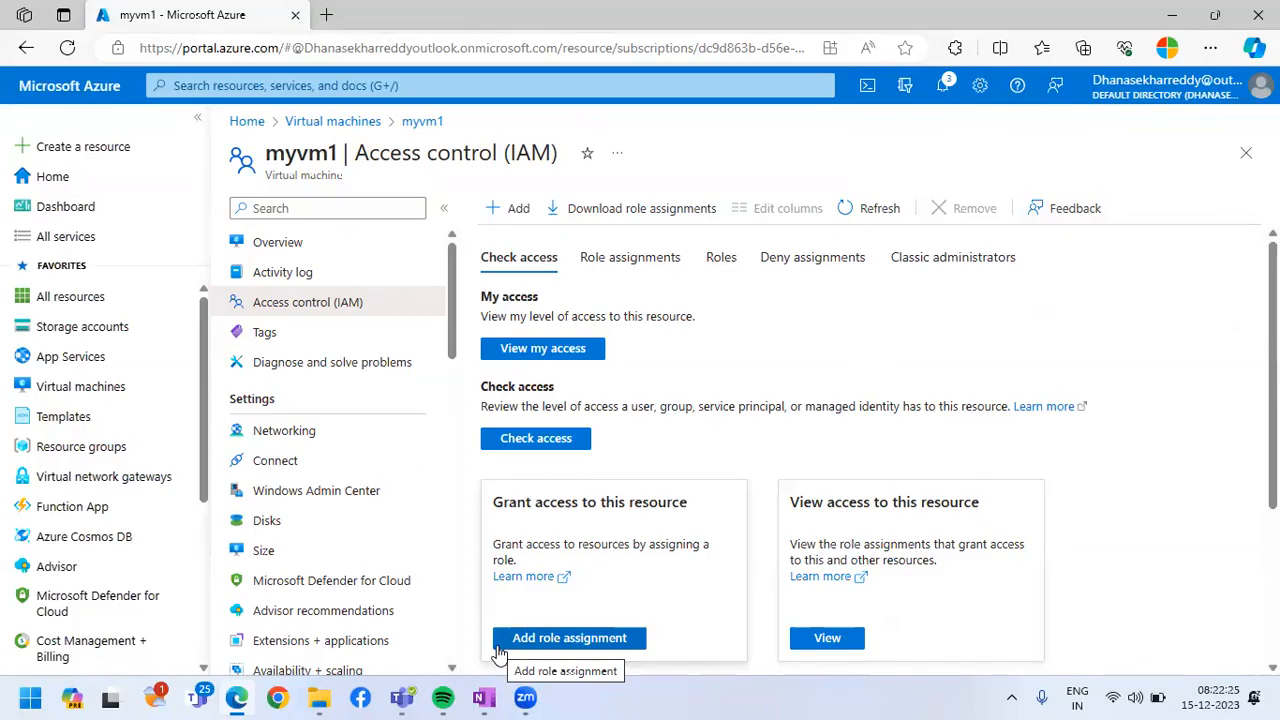
Open the Azure portal sign-in page in a new InPrivate window
scroll(736, 525, down, 3)
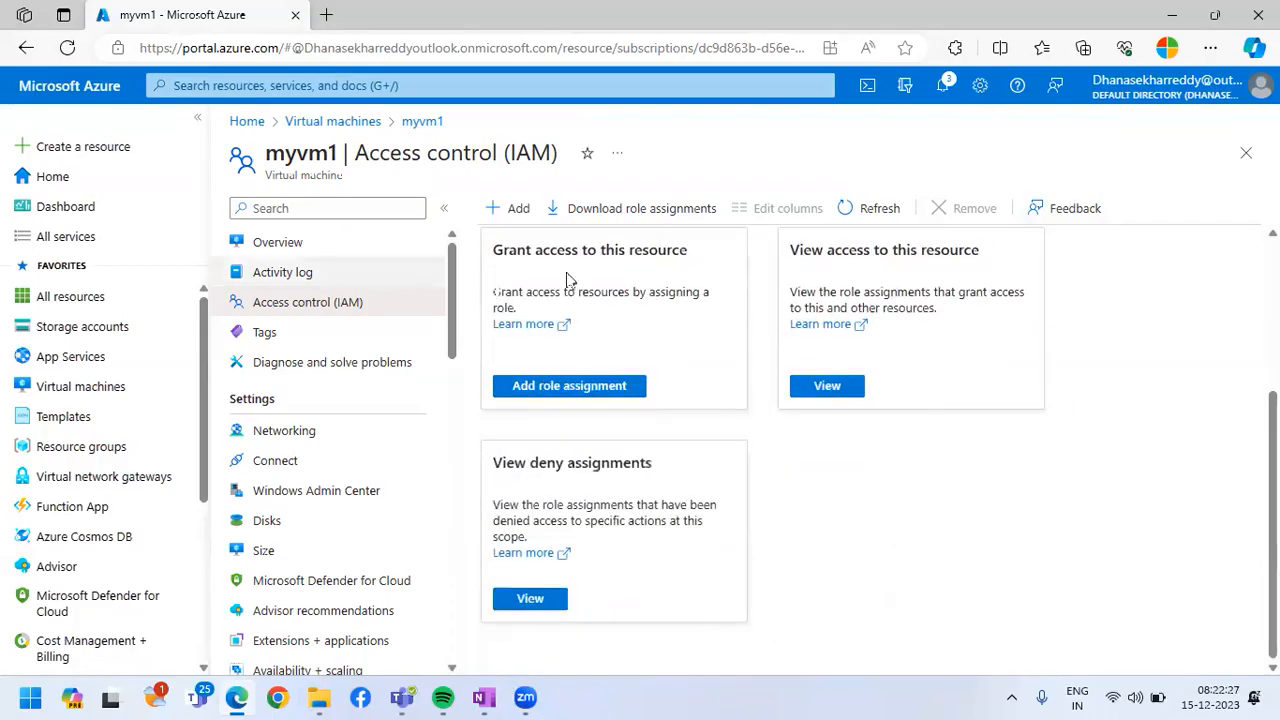
click(236, 698)
click(236, 698)
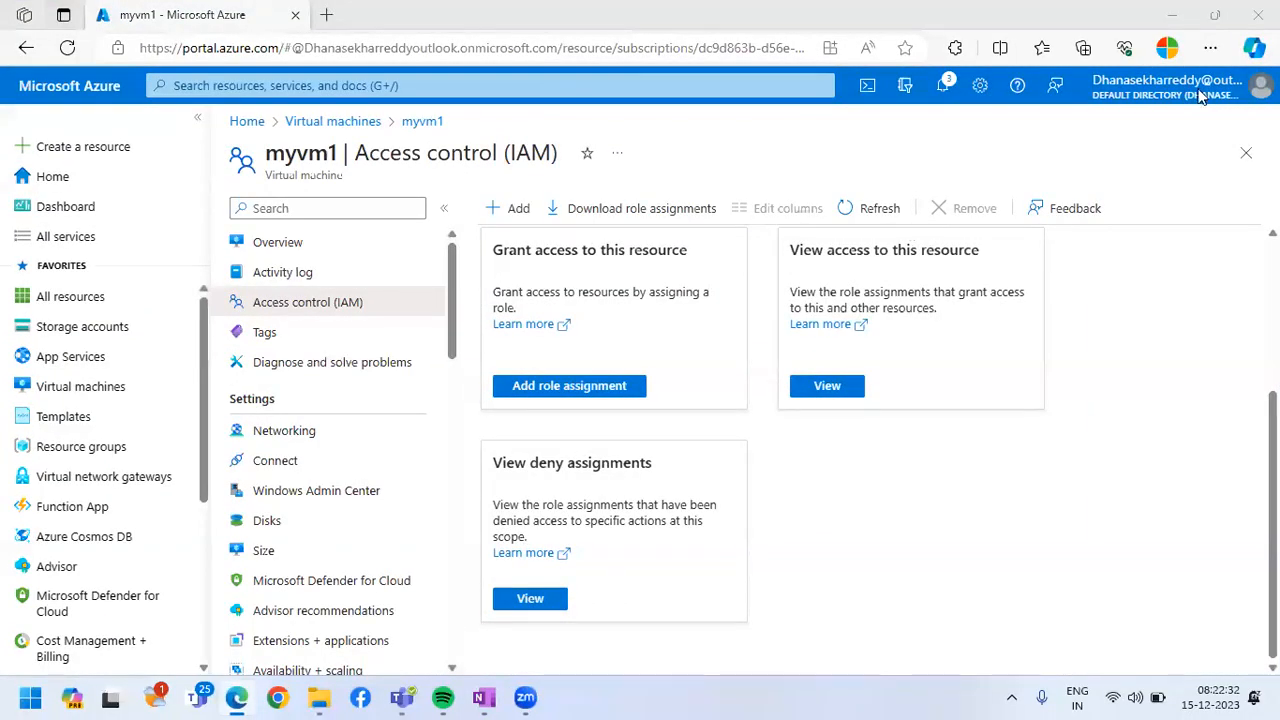
key(ctrl+shift+n)
text(po)
key(Return)
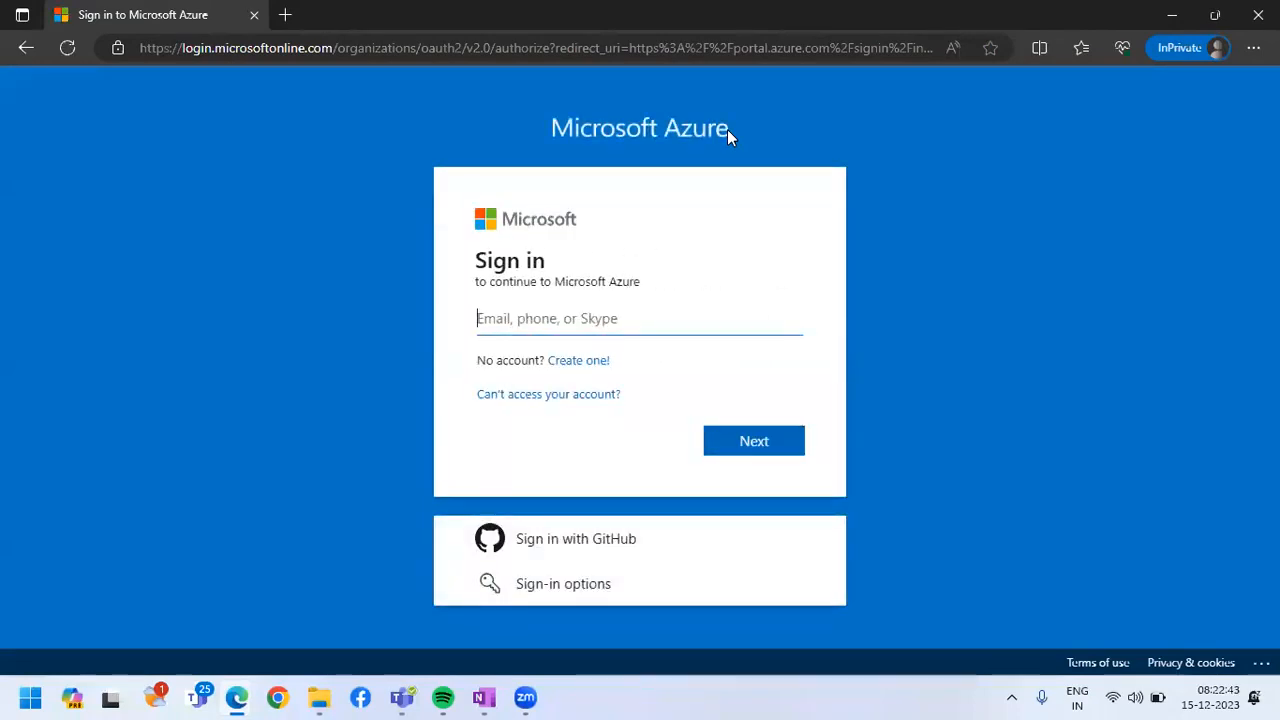
Enter the az_dev user's sign-in address on the Azure sign-in page and continue to the password
key(ctrl+v)
click(510, 321)
key(BackSpace)
key(BackSpace)
key(BackSpace)
key(BackSpace)
key(BackSpace)
text(az_dev)
click(746, 446)
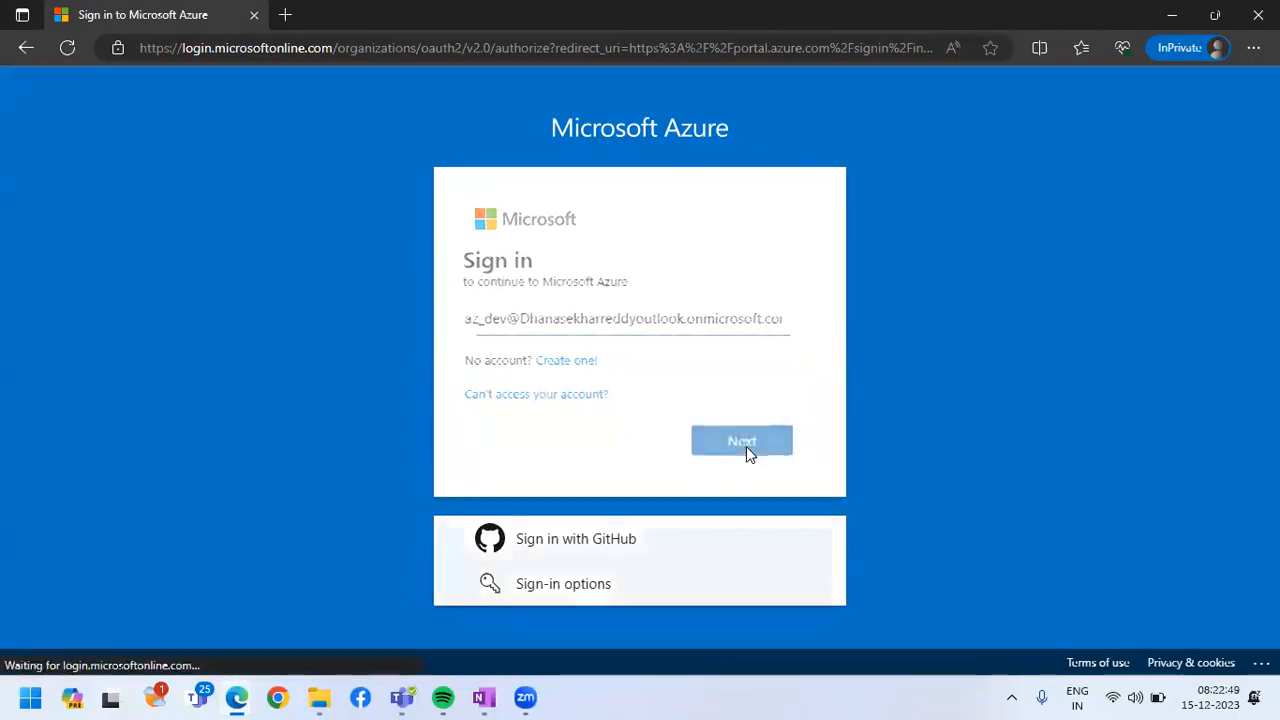
Enter the az_dev account password and sign in, re-entering the password if it is rejected
text(•••••••••••••)
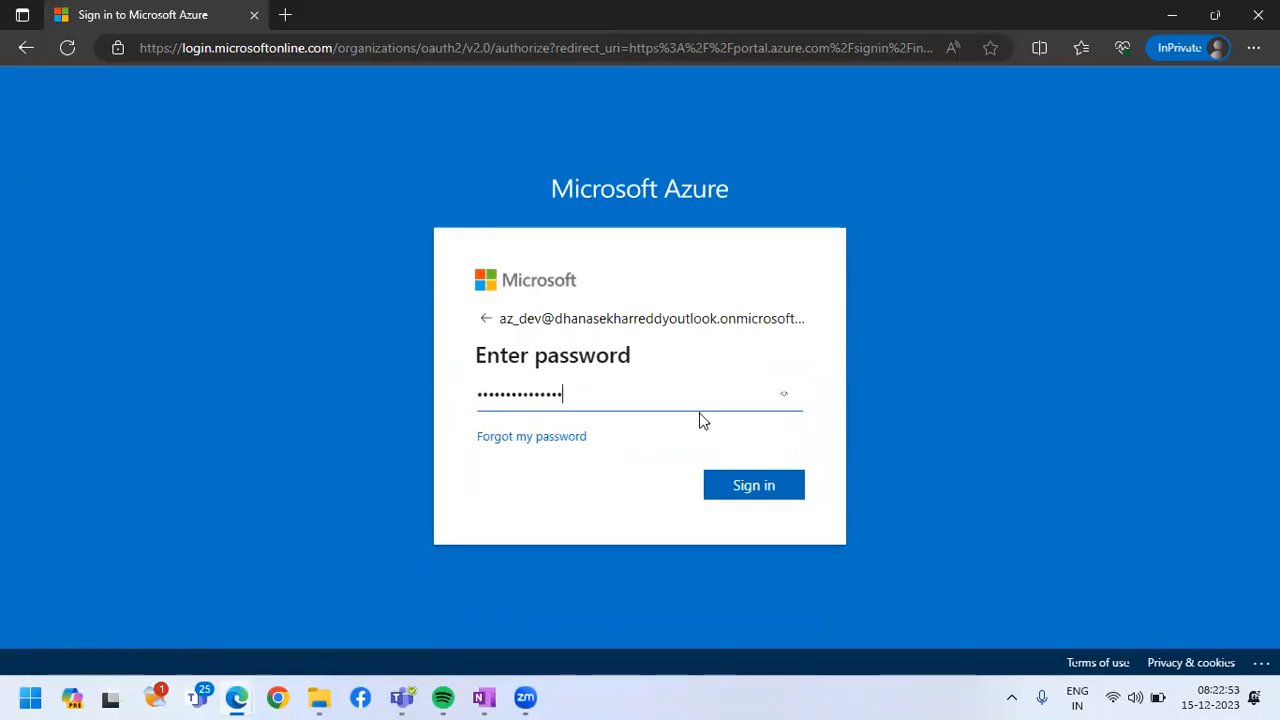
click(772, 490)
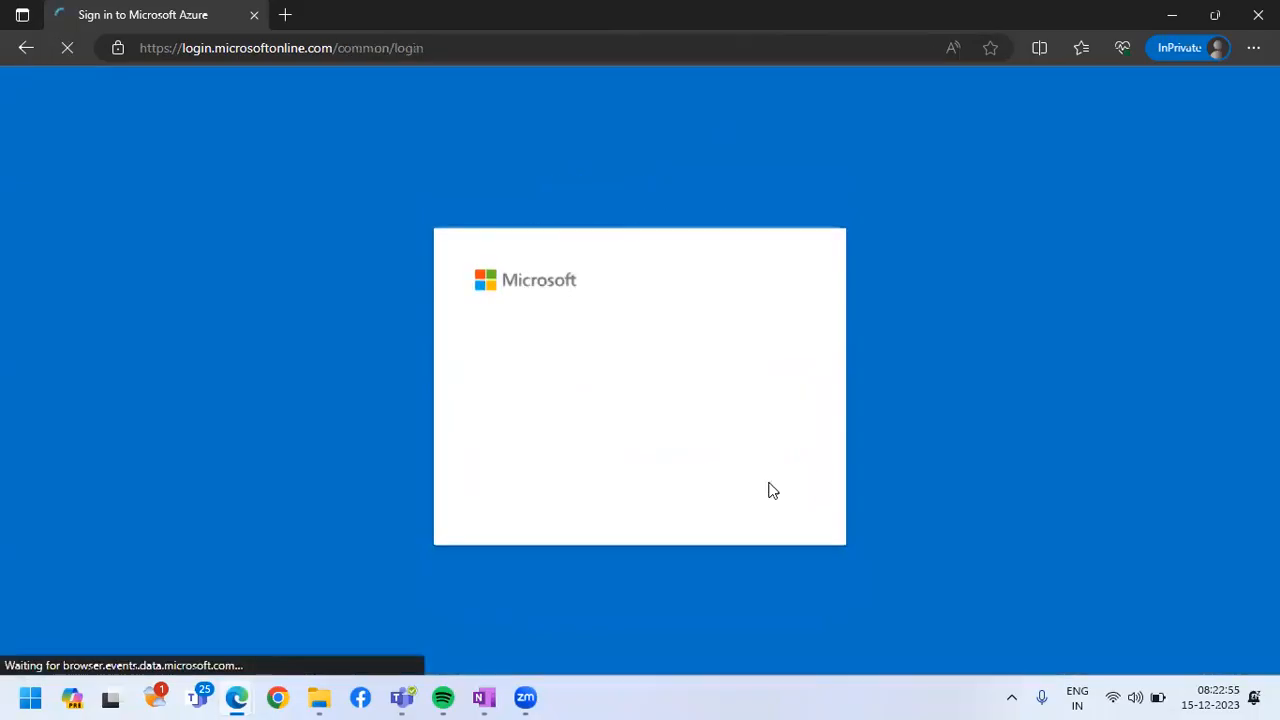
text(•••••••••••••••)
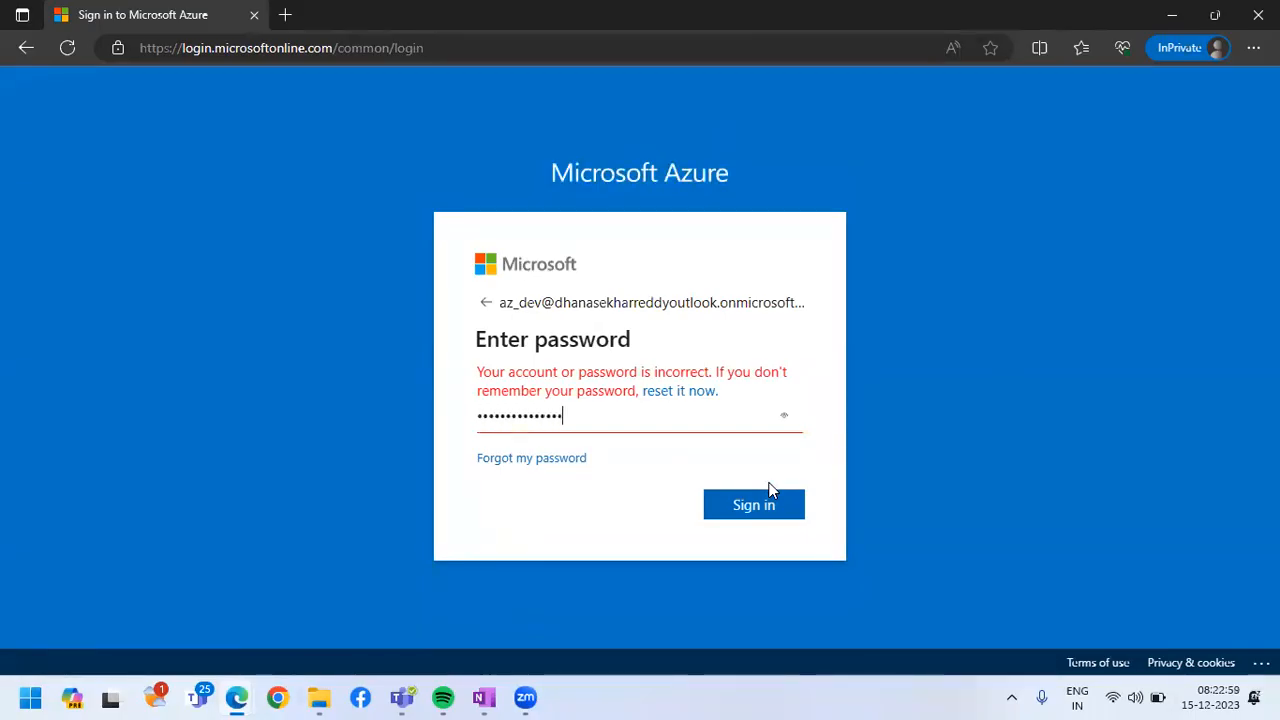
click(777, 503)
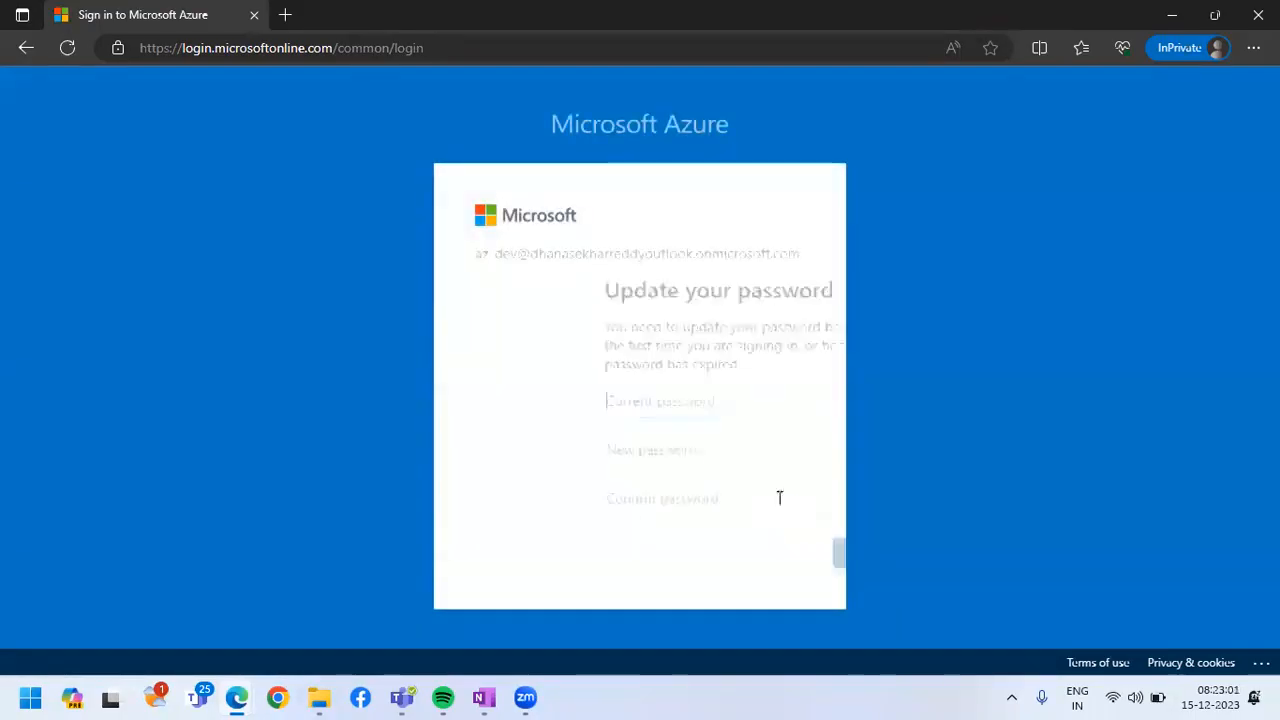
Fill in the az_dev account's current password, new password and password confirmation, and submit the password update
text(•••••••••••••)
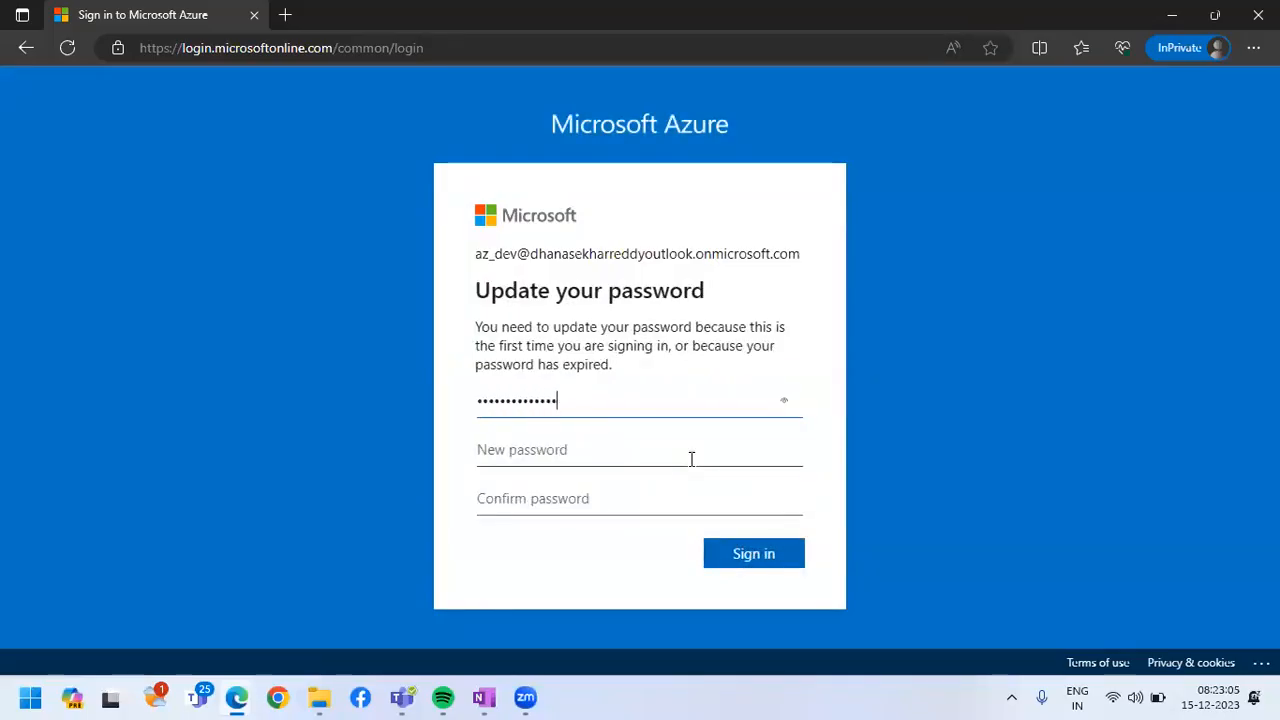
click(665, 458)
text(••••••••)
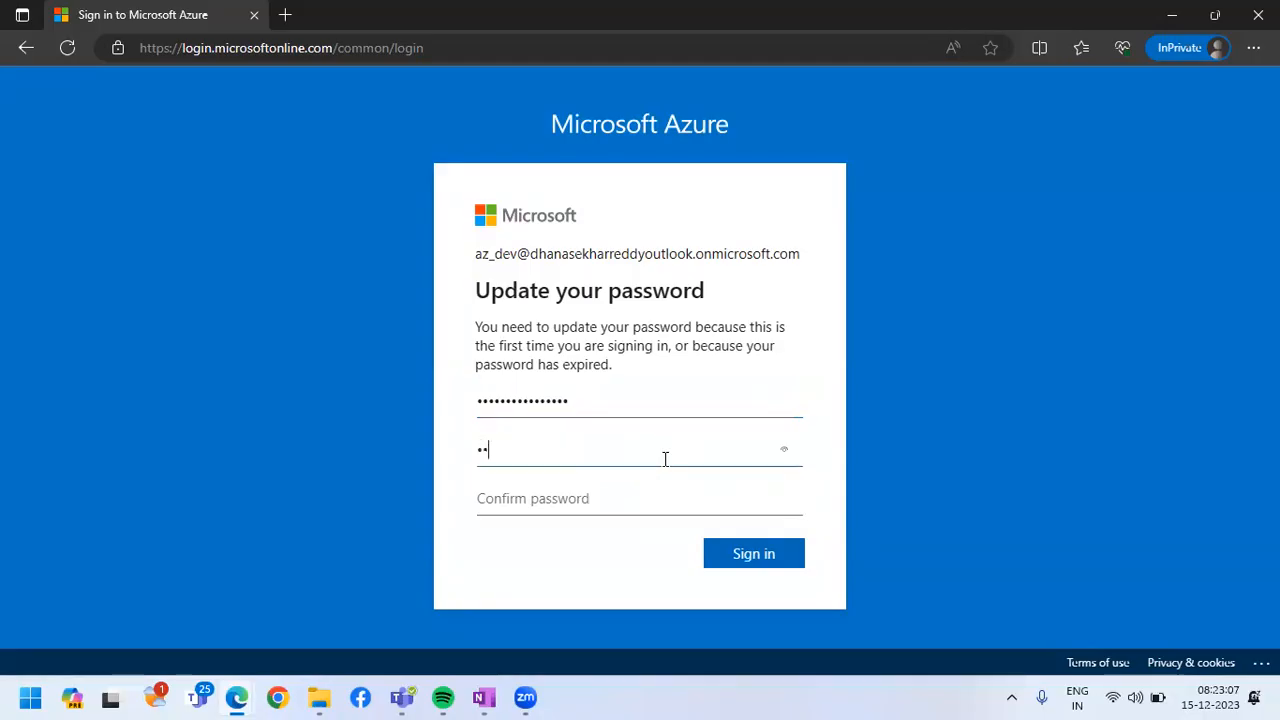
text(••)
key(Tab)
text(••••••••••)
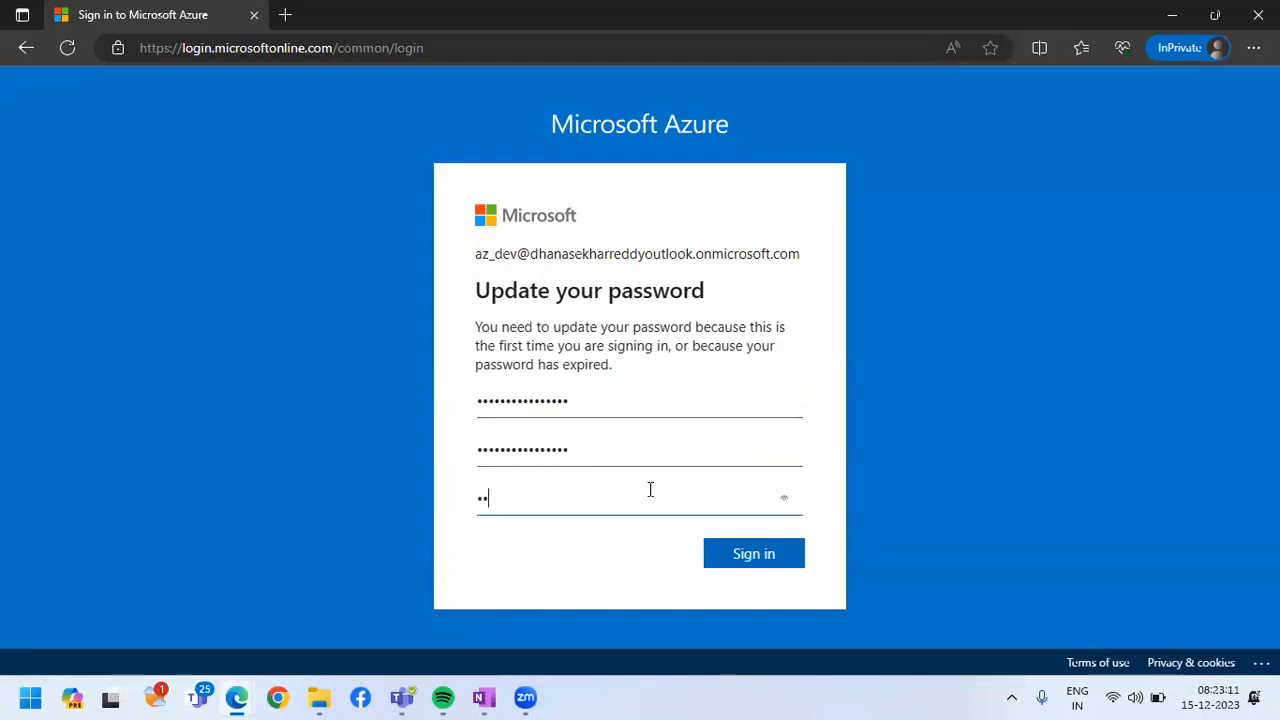
text(•••••)
click(722, 557)
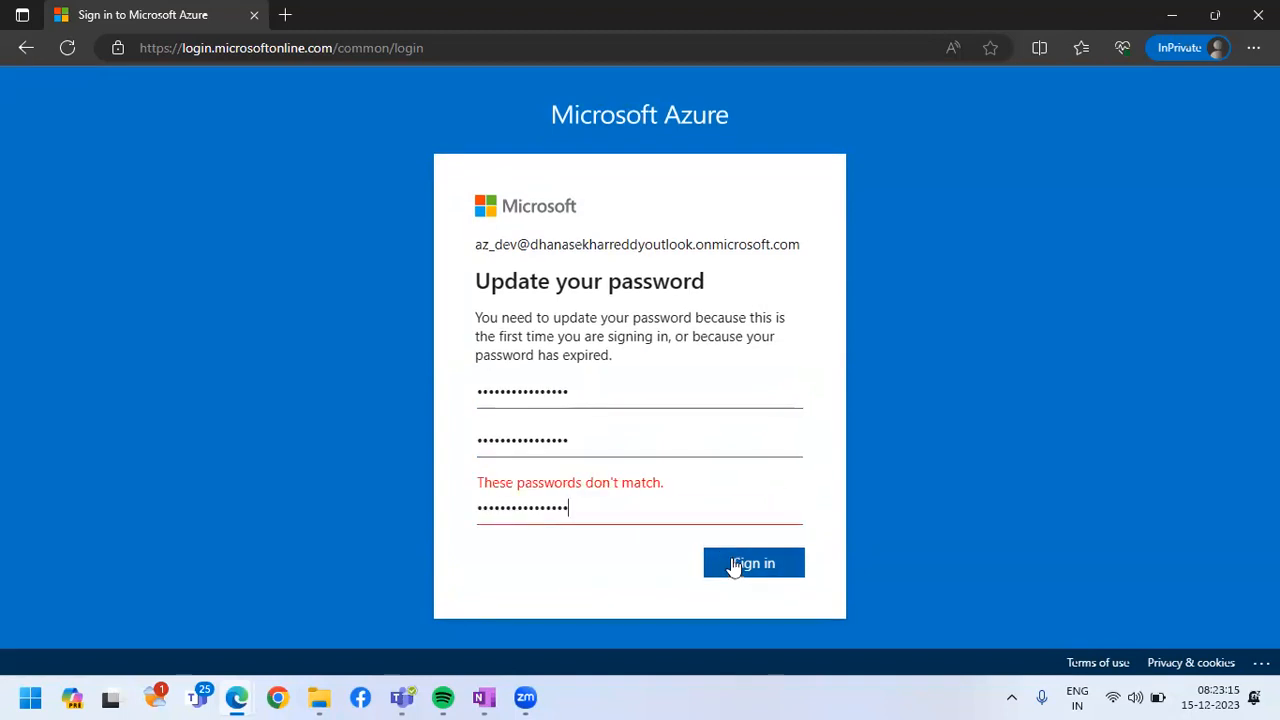
Clear the password confirmation field and re-enter the new account password there
drag(666, 520, 449, 523)
text(•••••••••••••)
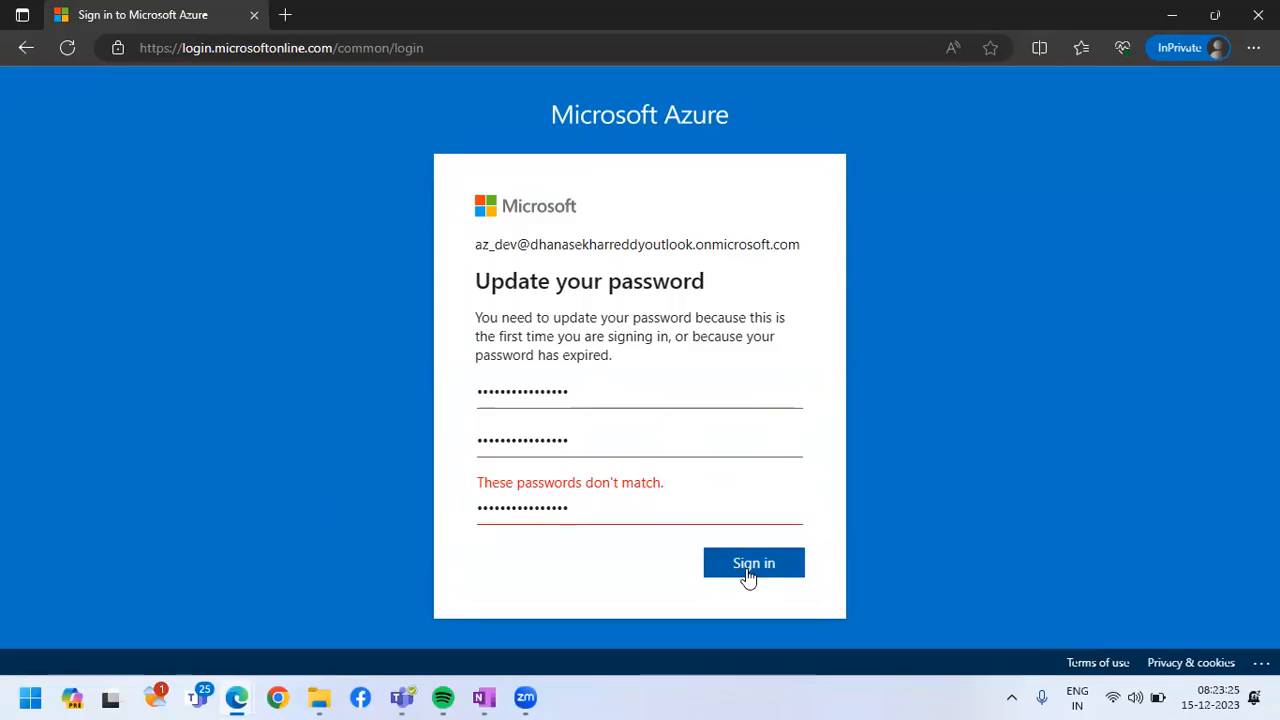
key(BackSpace)
key(BackSpace)
key(BackSpace)
key(BackSpace)
key(BackSpace)
key(BackSpace)
key(BackSpace)
key(BackSpace)
key(BackSpace)
key(BackSpace)
key(BackSpace)
key(BackSpace)
key(BackSpace)
key(BackSpace)
key(BackSpace)
text(••••••••)
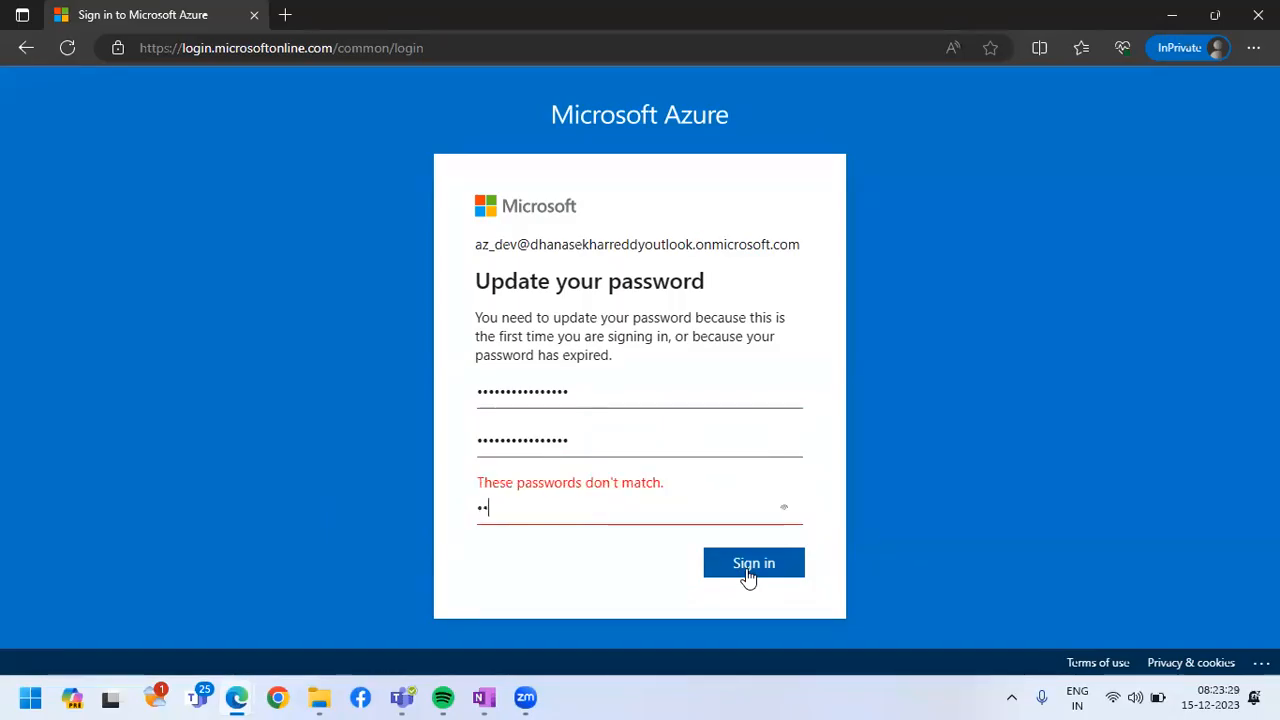
text(••••••••)
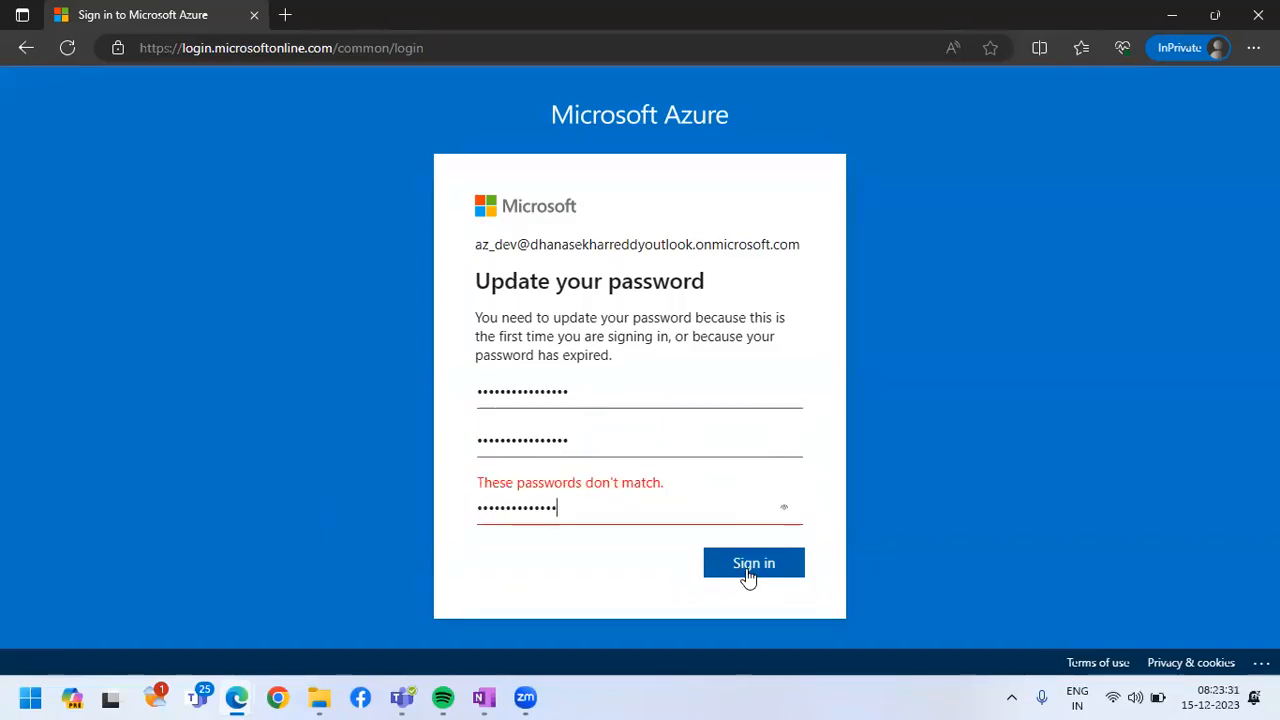
Replace the entry in the new password field with the matching account password and submit the update
drag(594, 437, 447, 450)
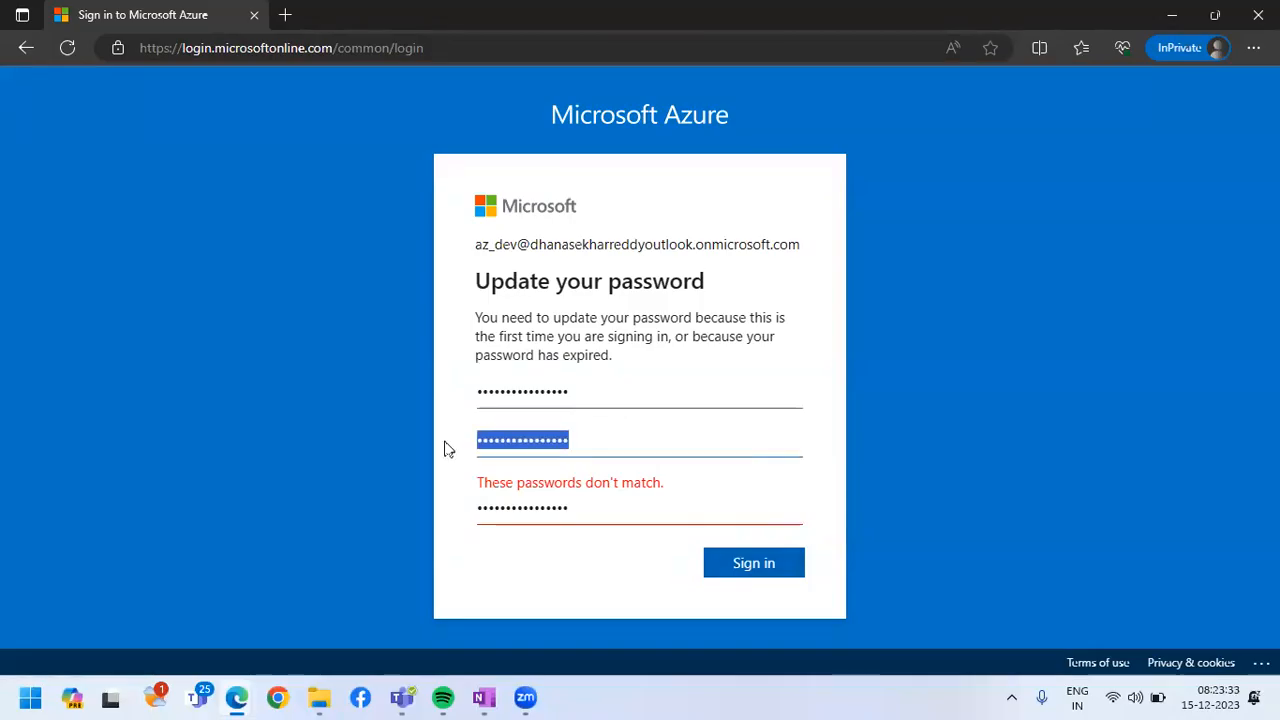
text(••••••••••)
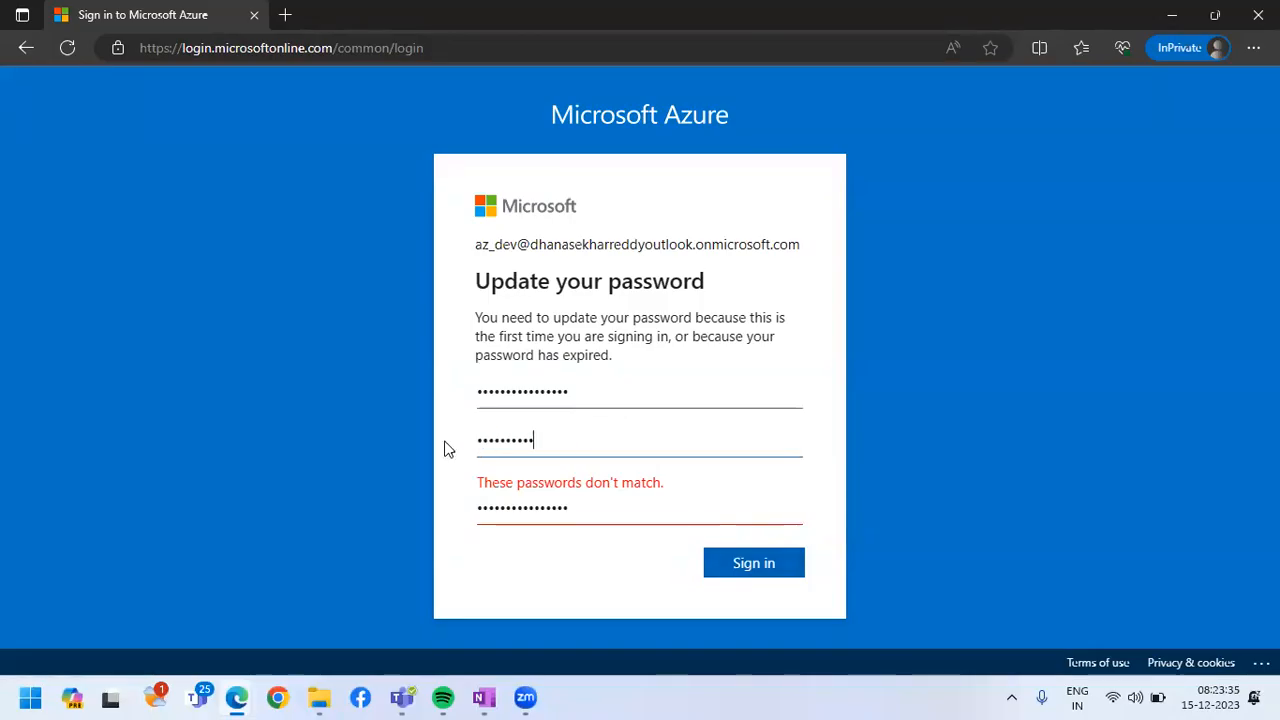
text(••)
click(742, 556)
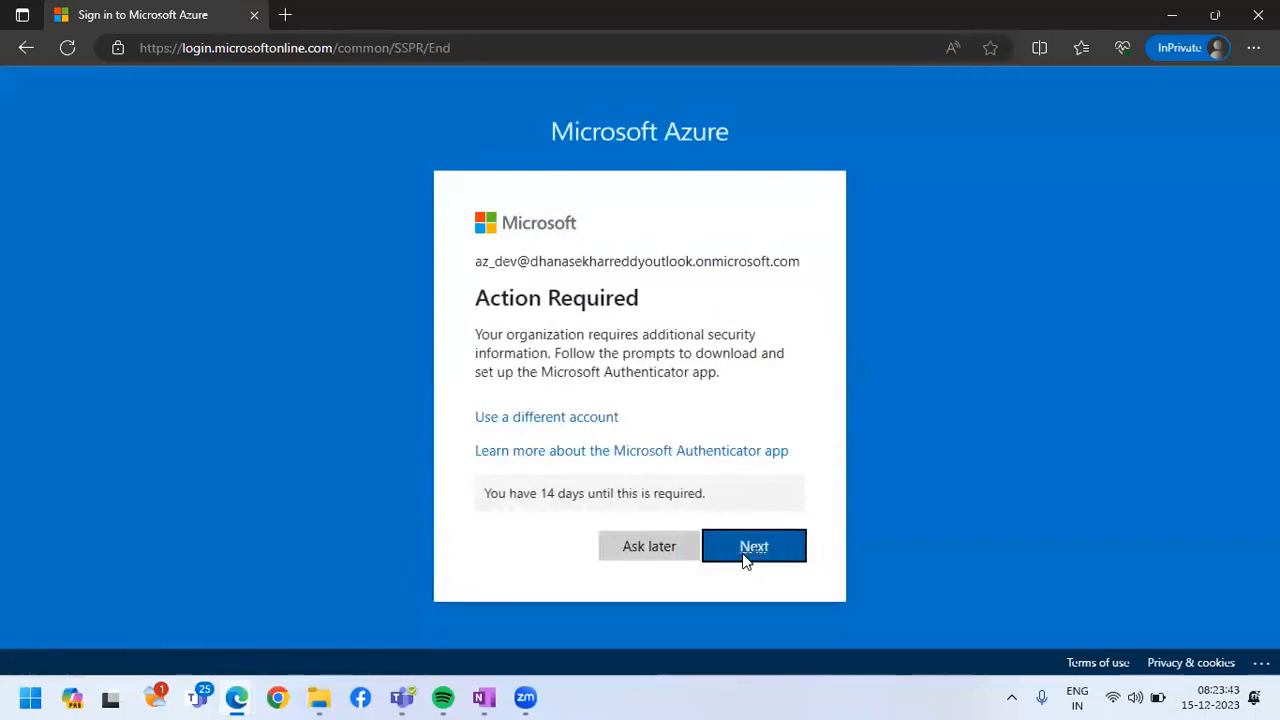
Continue to the Microsoft Authenticator setup for az_dev, and go back to the earlier sign-in pages
click(749, 554)
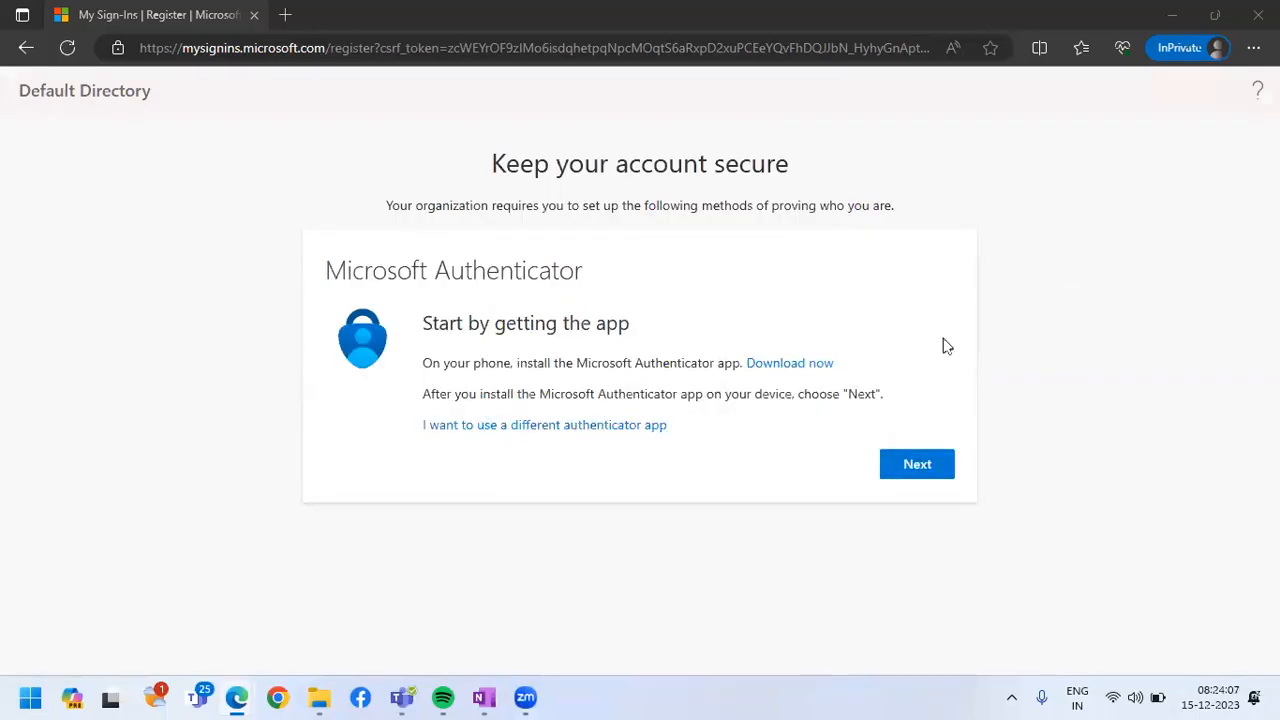
click(26, 50)
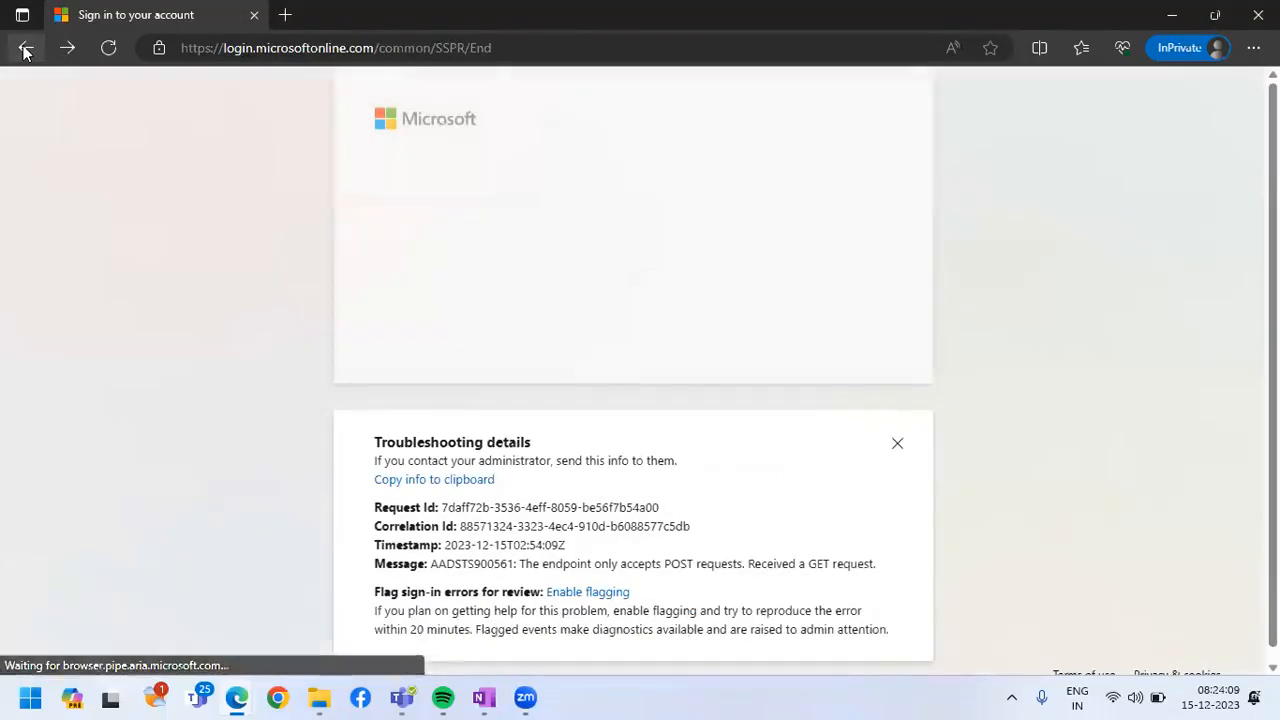
click(30, 50)
click(30, 50)
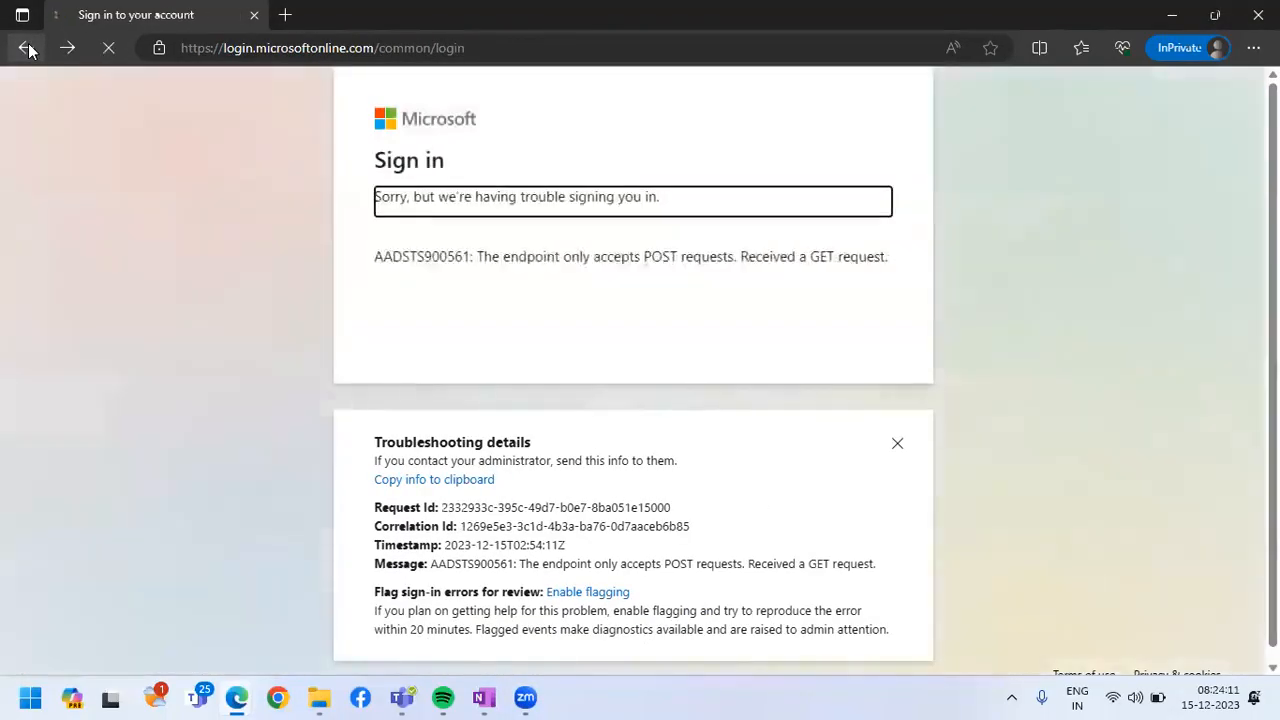
Close the failed sign-in window and open portal.azure.com in a new InPrivate window
click(1258, 14)
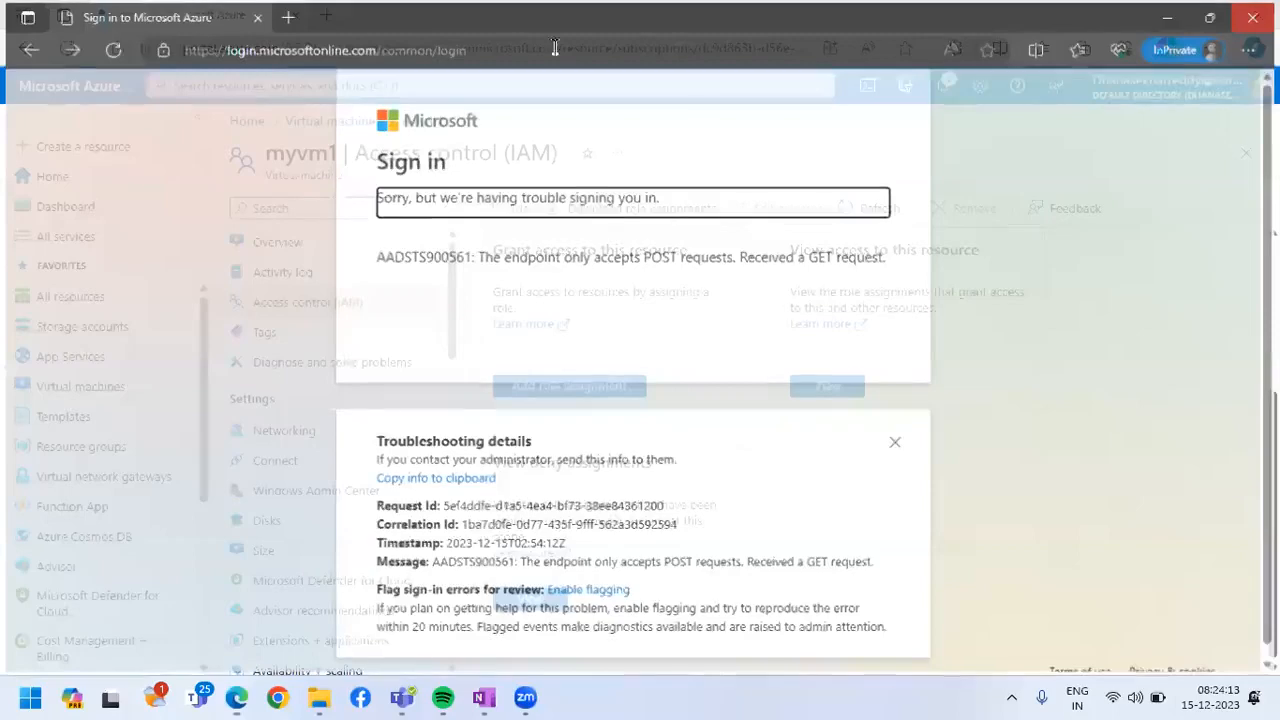
click(1213, 50)
click(1046, 143)
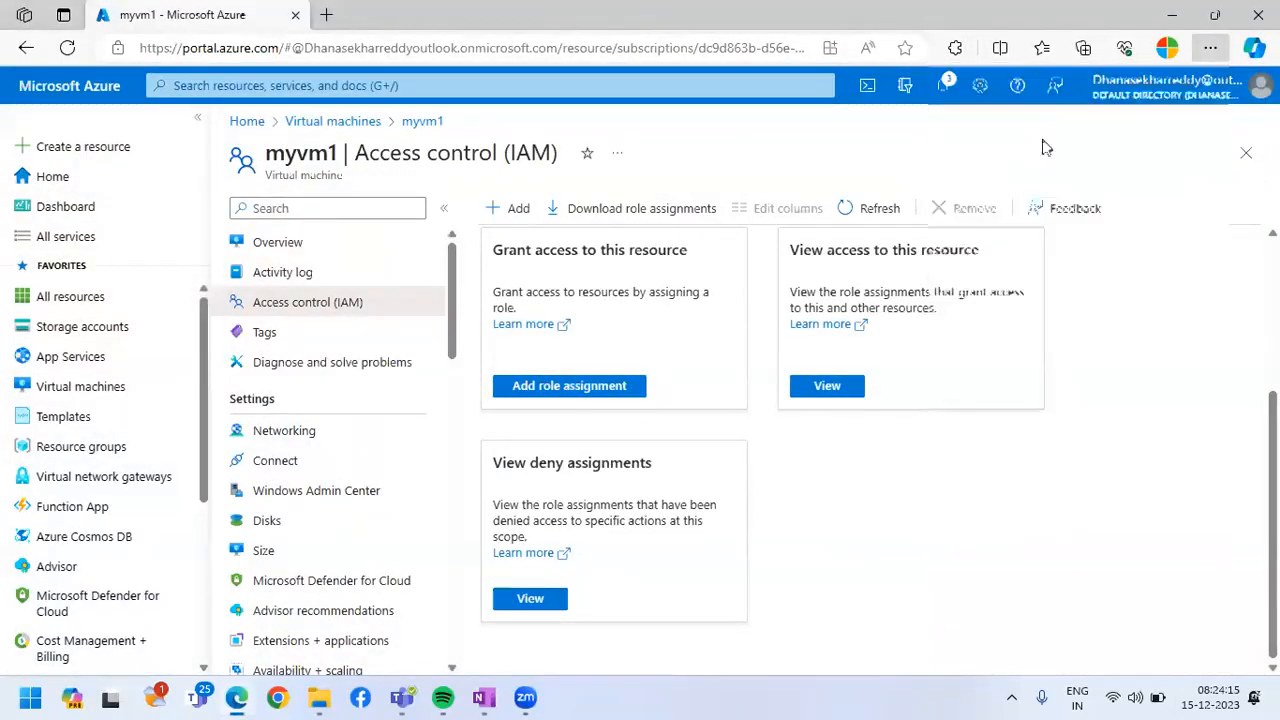
text(portal.azure.com)
key(Return)
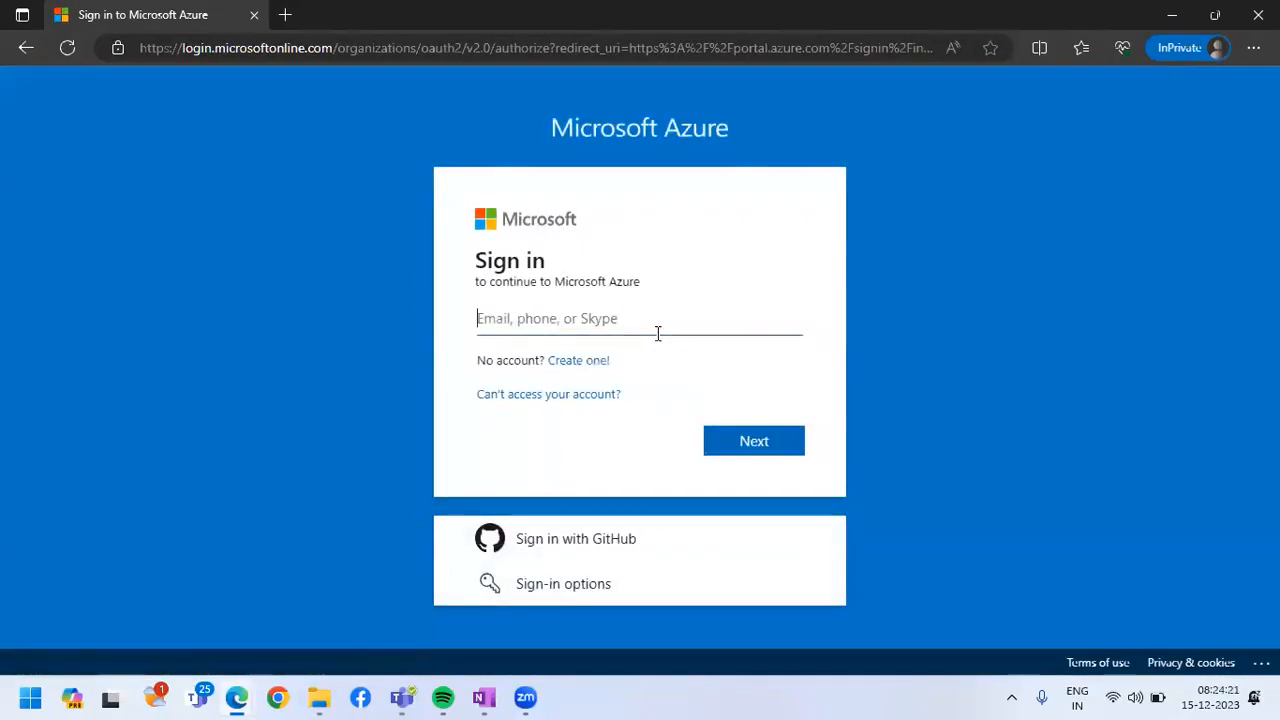
Enter the tenant account's sign-in name, change its user part to az_dev, and continue to the password page
key(ctrl+v)
click(763, 466)
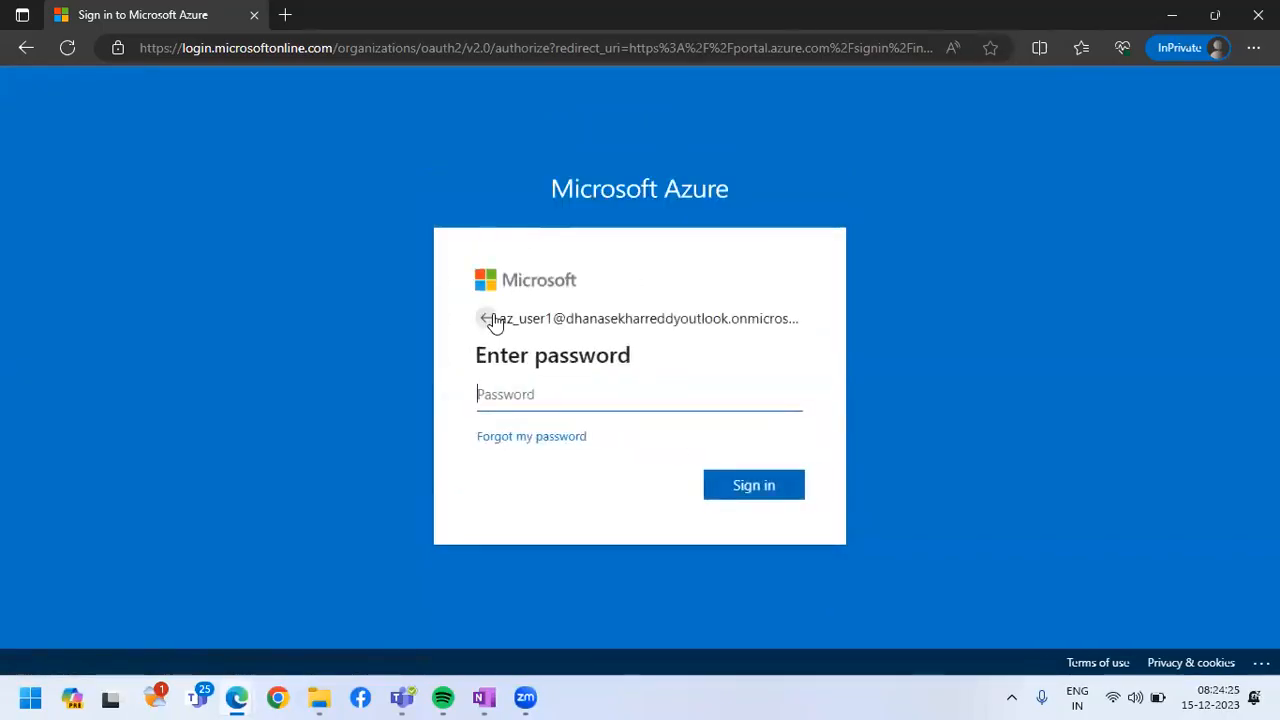
click(488, 318)
click(513, 318)
key(BackSpace)
key(BackSpace)
key(BackSpace)
key(BackSpace)
key(BackSpace)
text(dev)
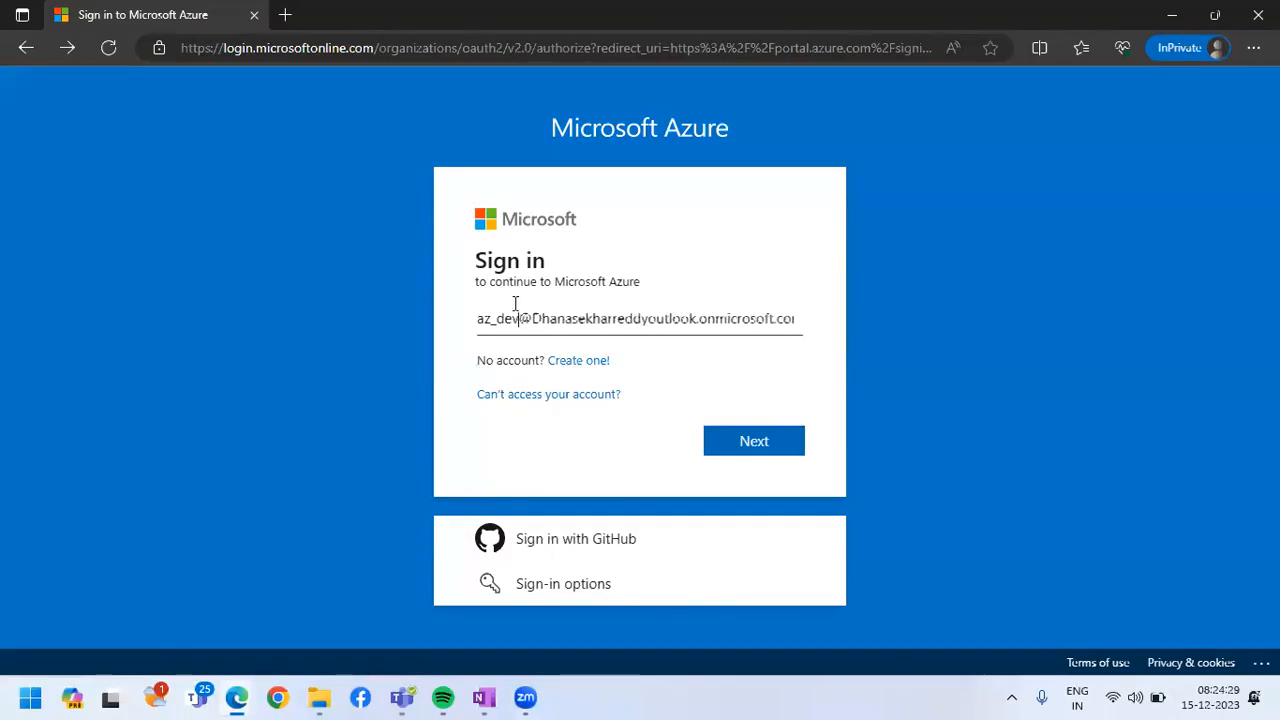
click(745, 446)
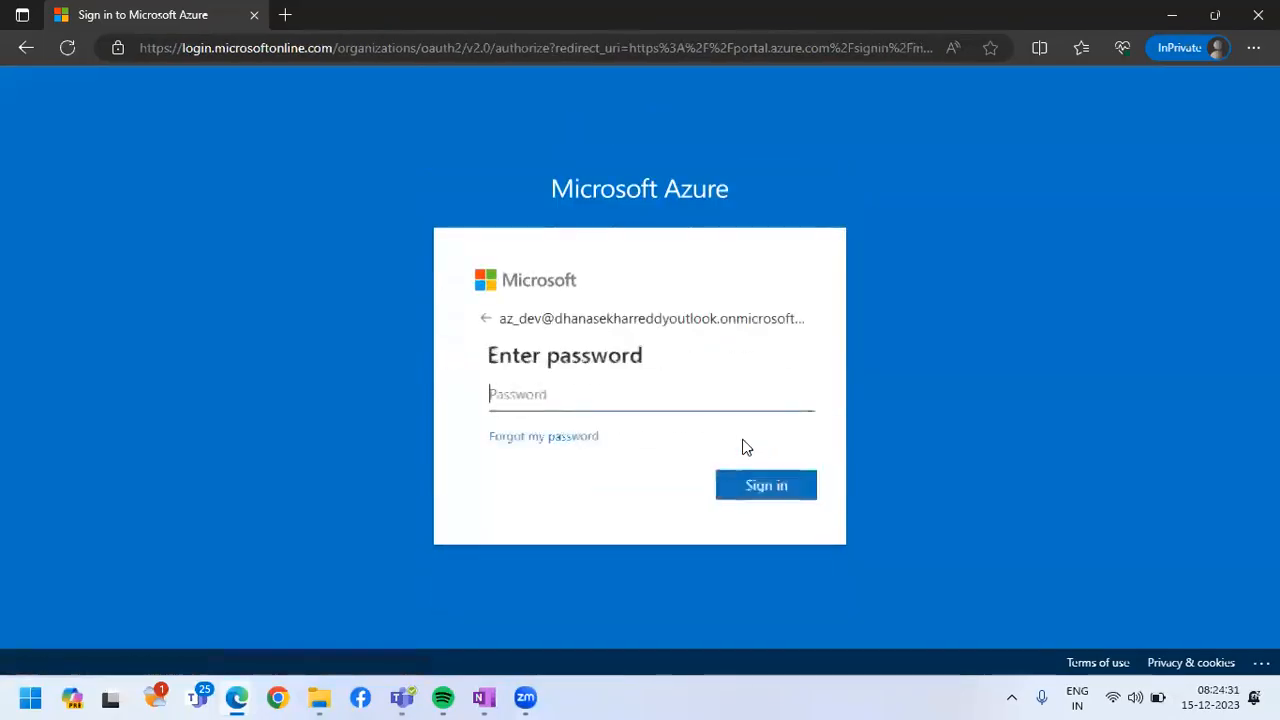
Enter the az_dev account password, complete the sign-in to the portal, and postpone the welcome tour
text(•••••••••••••)
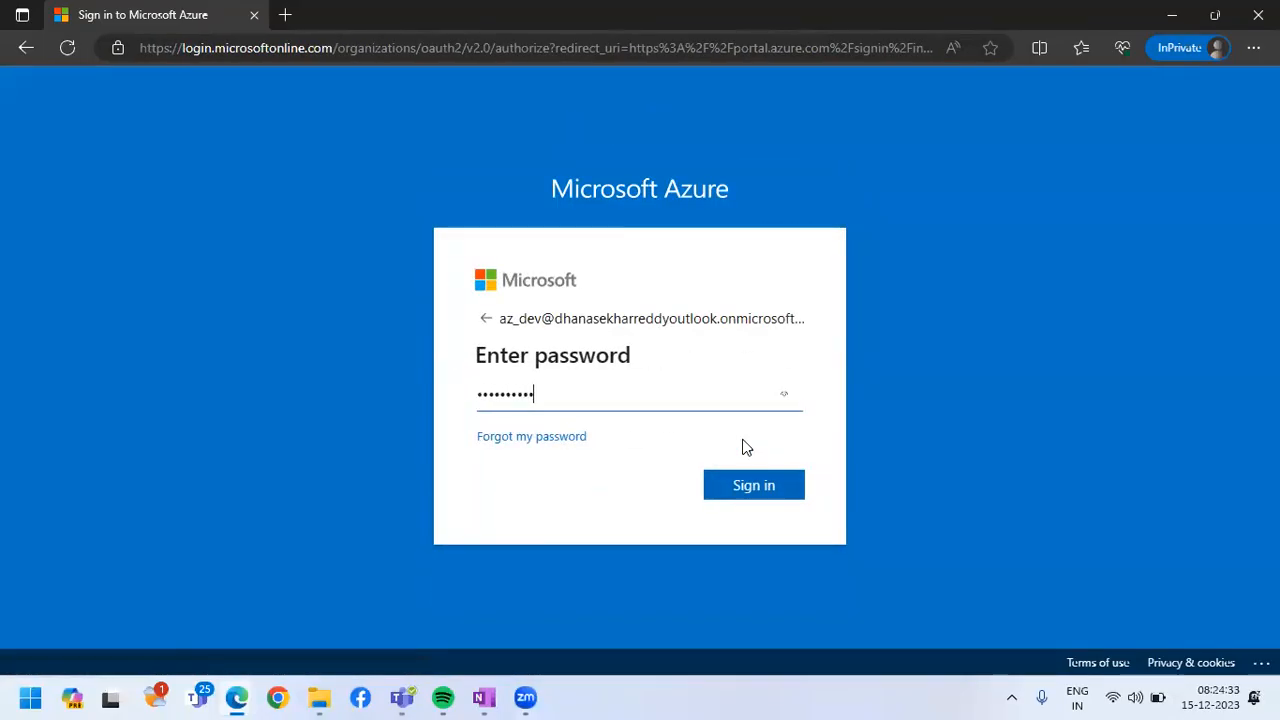
click(737, 488)
click(651, 543)
click(751, 499)
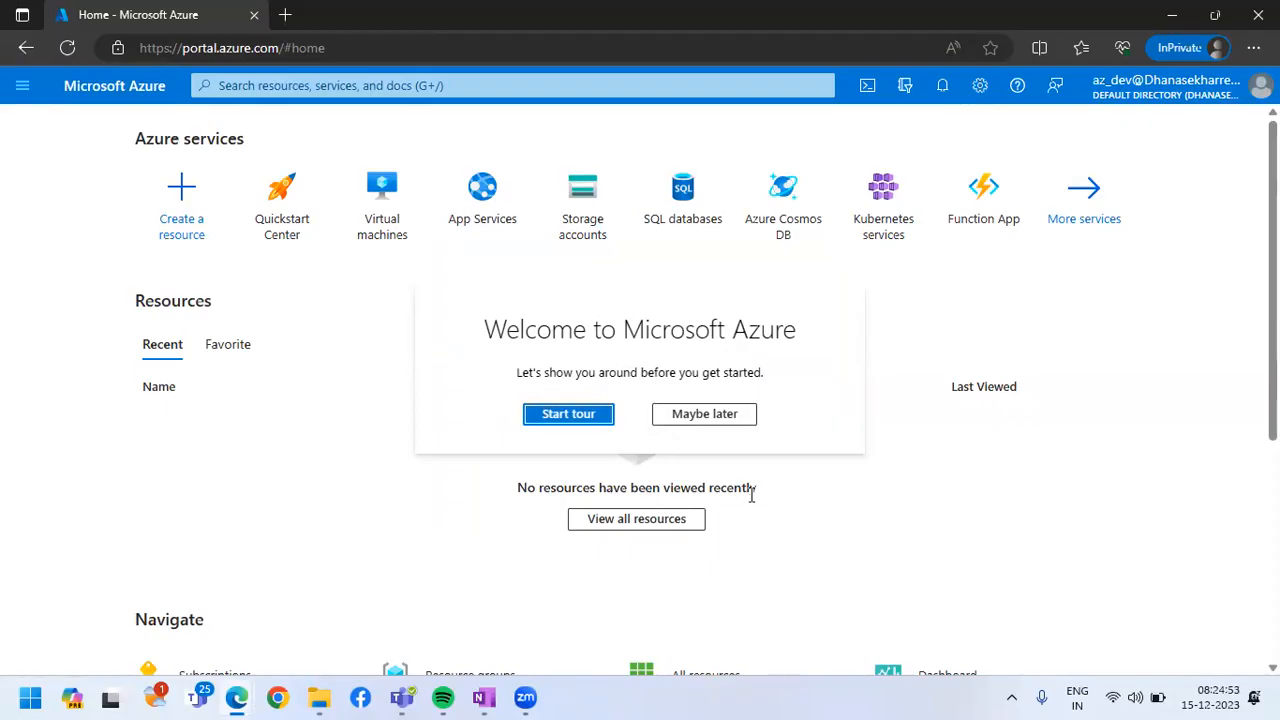
click(716, 420)
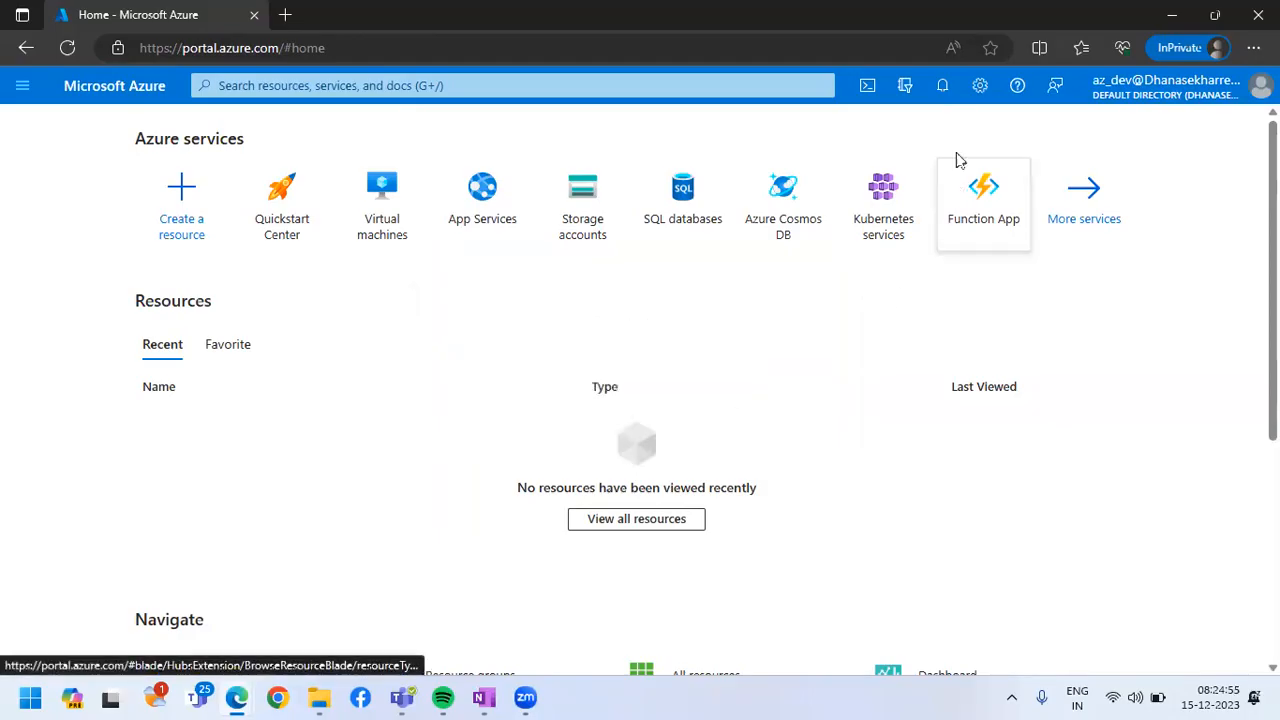
Set the portal's menu behavior to Docked in the appearance settings, apply it, and close the settings
click(981, 88)
click(86, 272)
click(706, 305)
click(308, 644)
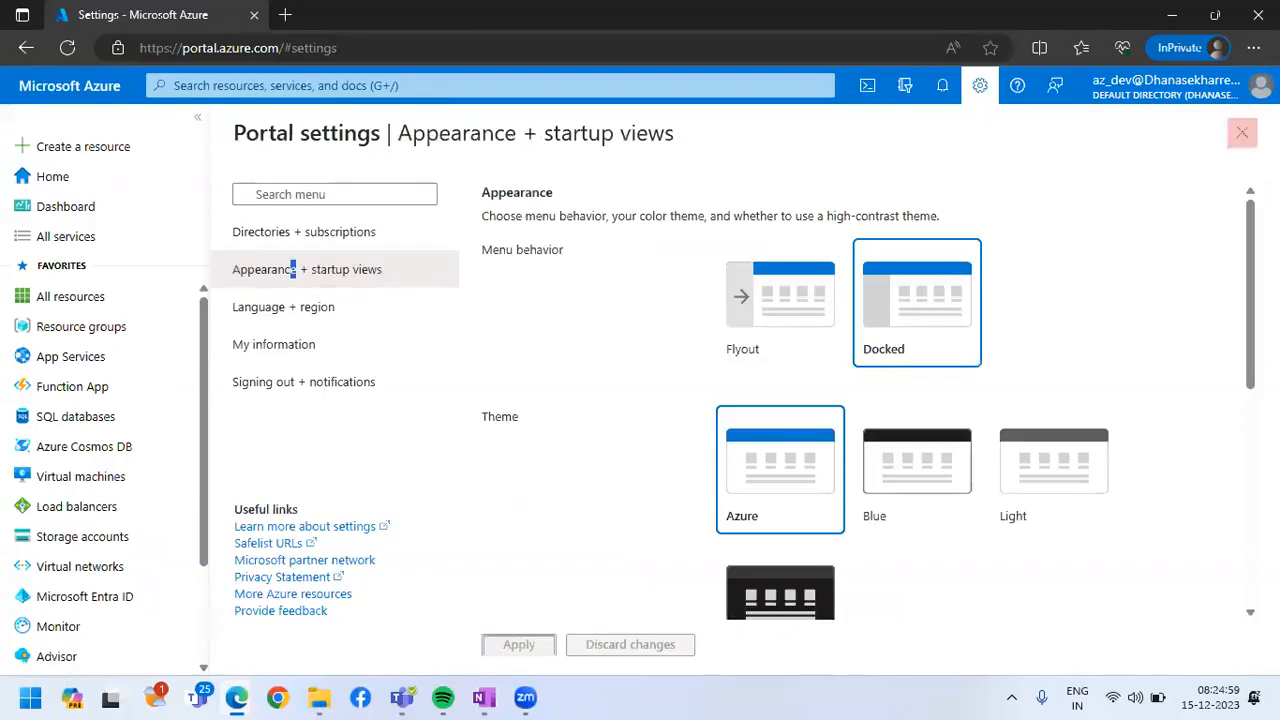
click(1242, 132)
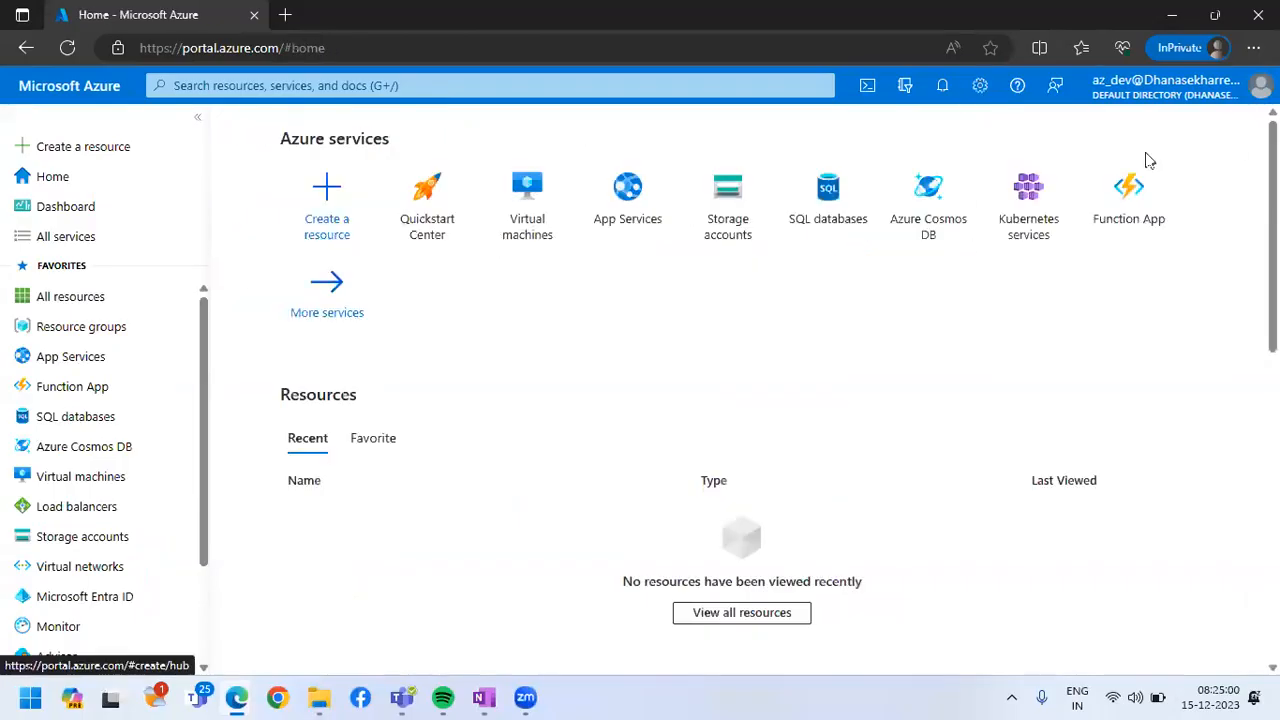
Check az_dev's access in the list of resource groups and the list of virtual machines
click(109, 334)
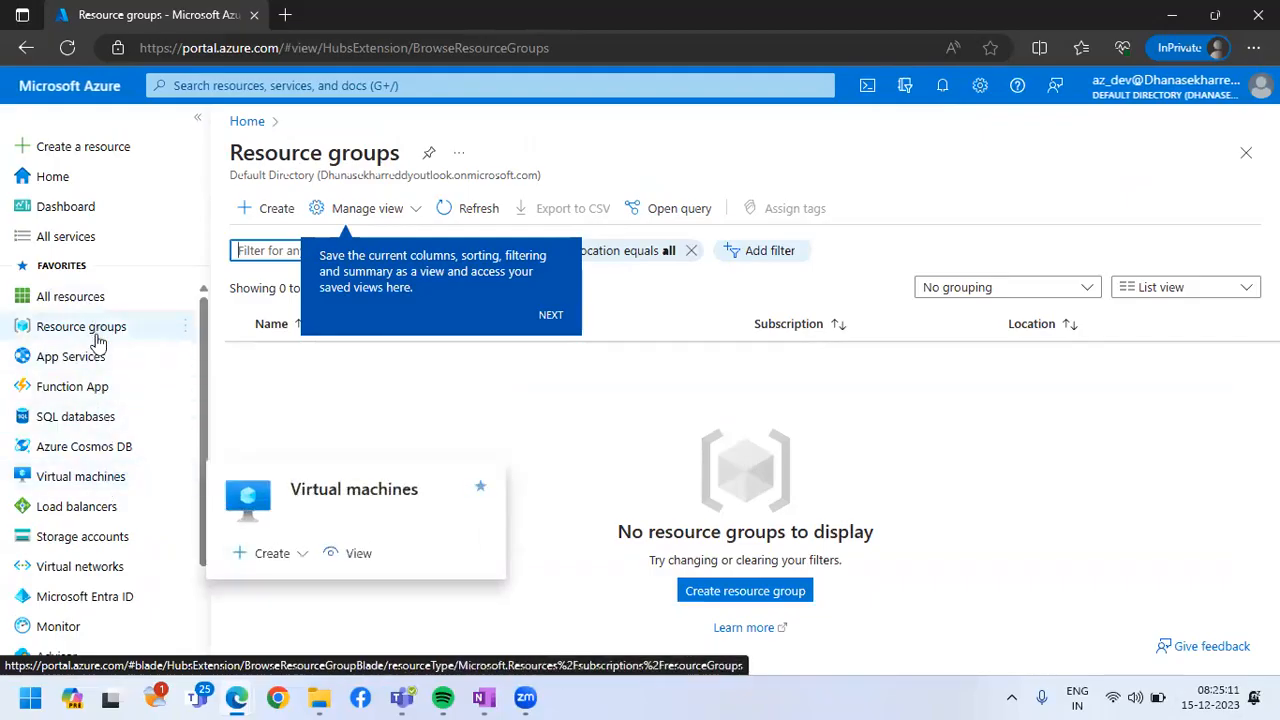
click(105, 480)
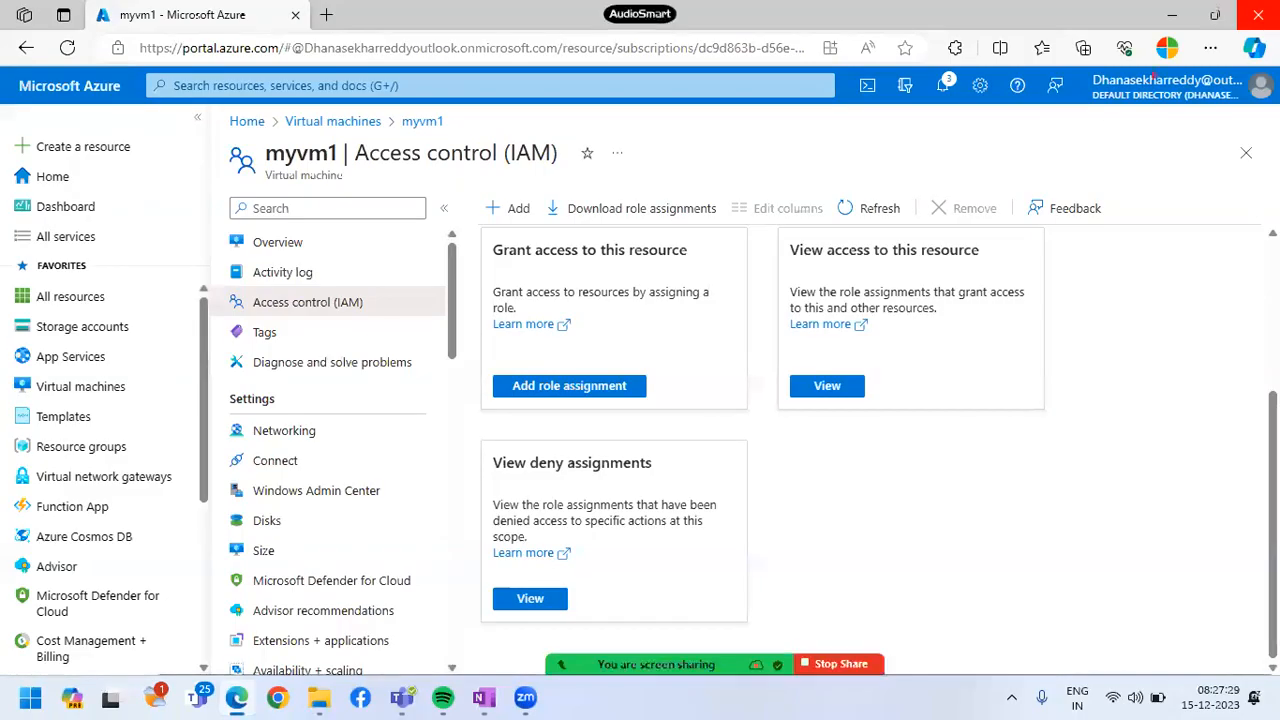
drag(400, 138, 604, 192)
mouse_move(492, 192)
mouse_down()
mouse_move(495, 274)
mouse_move(678, 287)
mouse_move(818, 318)
mouse_up()
drag(616, 154, 667, 127)
drag(838, 280, 893, 252)
mouse_move(746, 318)
mouse_down()
mouse_move(750, 418)
mouse_move(884, 418)
mouse_move(975, 446)
mouse_move(1030, 394)
mouse_up()
mouse_move(924, 406)
mouse_down()
mouse_move(928, 432)
mouse_move(940, 430)
mouse_move(934, 404)
mouse_up()
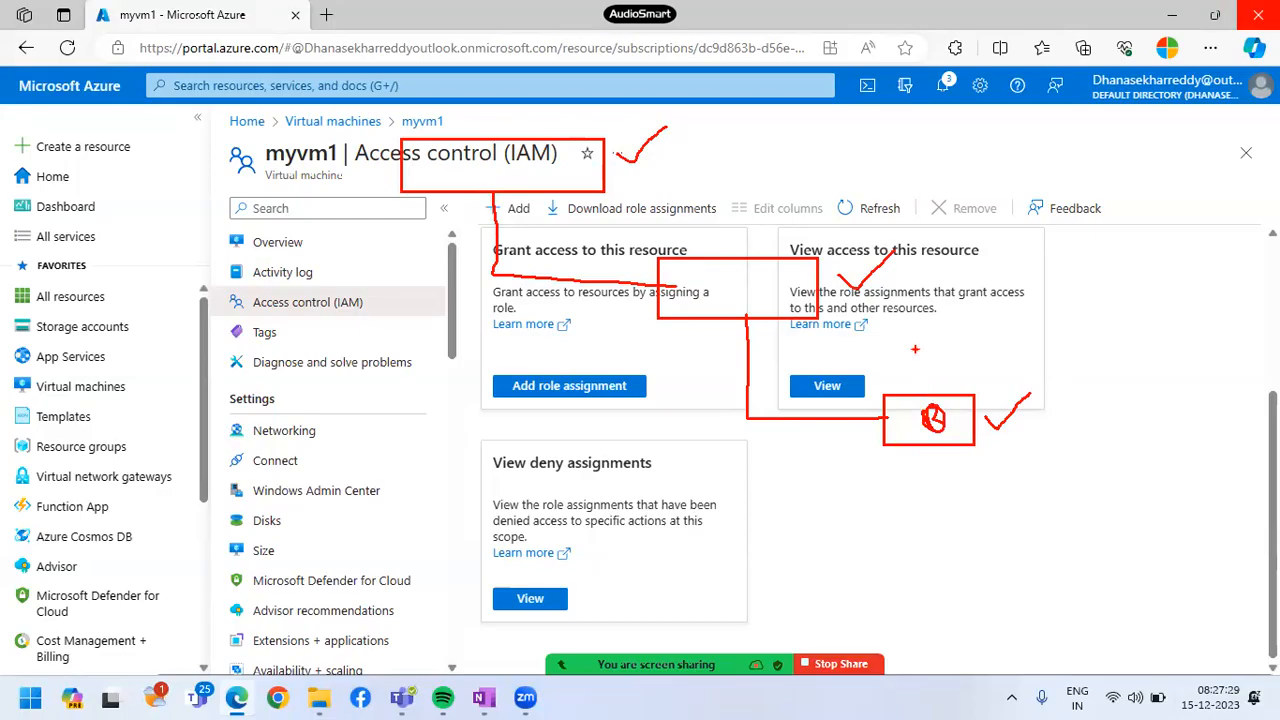
mouse_move(886, 240)
mouse_down()
mouse_move(904, 286)
mouse_move(826, 300)
mouse_move(896, 300)
mouse_move(990, 325)
mouse_move(920, 335)
mouse_up()
mouse_move(876, 294)
mouse_down()
mouse_move(876, 326)
mouse_move(847, 326)
mouse_up()
mouse_move(998, 378)
mouse_down()
mouse_move(975, 399)
mouse_move(1034, 412)
mouse_move(1012, 394)
mouse_up()
drag(1034, 405, 1066, 413)
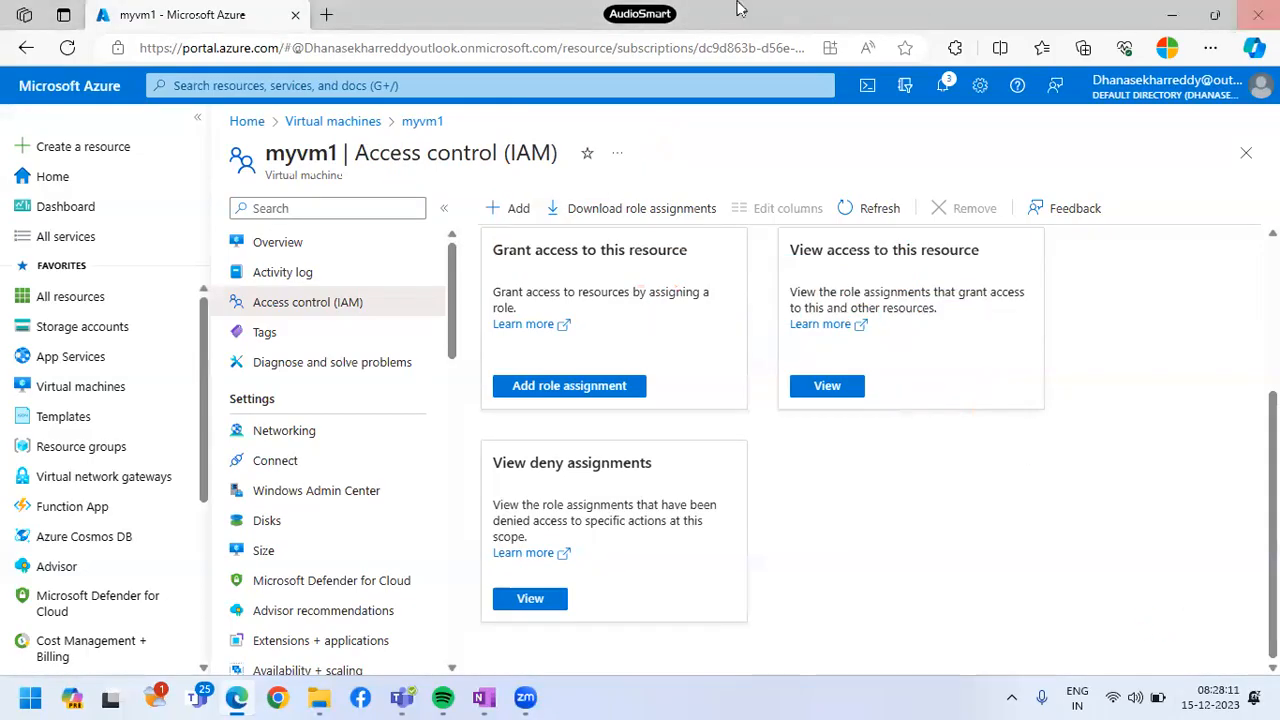
Show the overview of the myvm1 virtual machine and open its resource group dotnet-rg
click(290, 244)
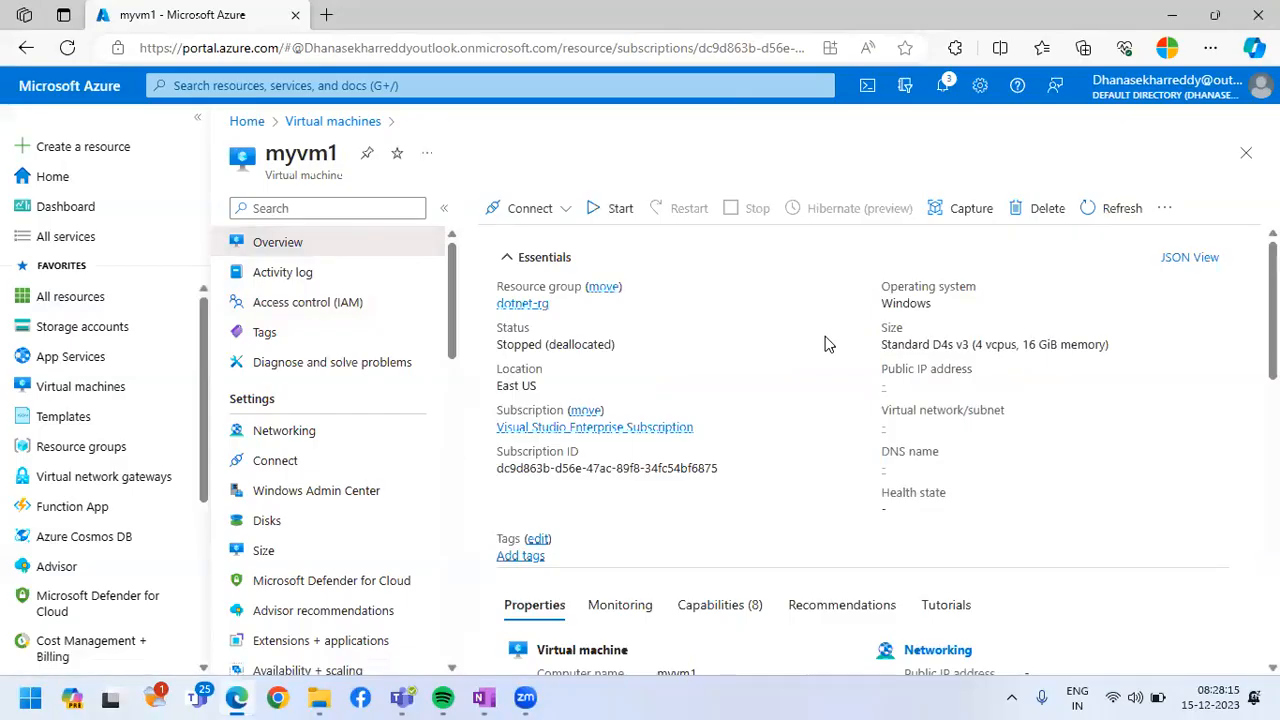
drag(252, 156, 348, 160)
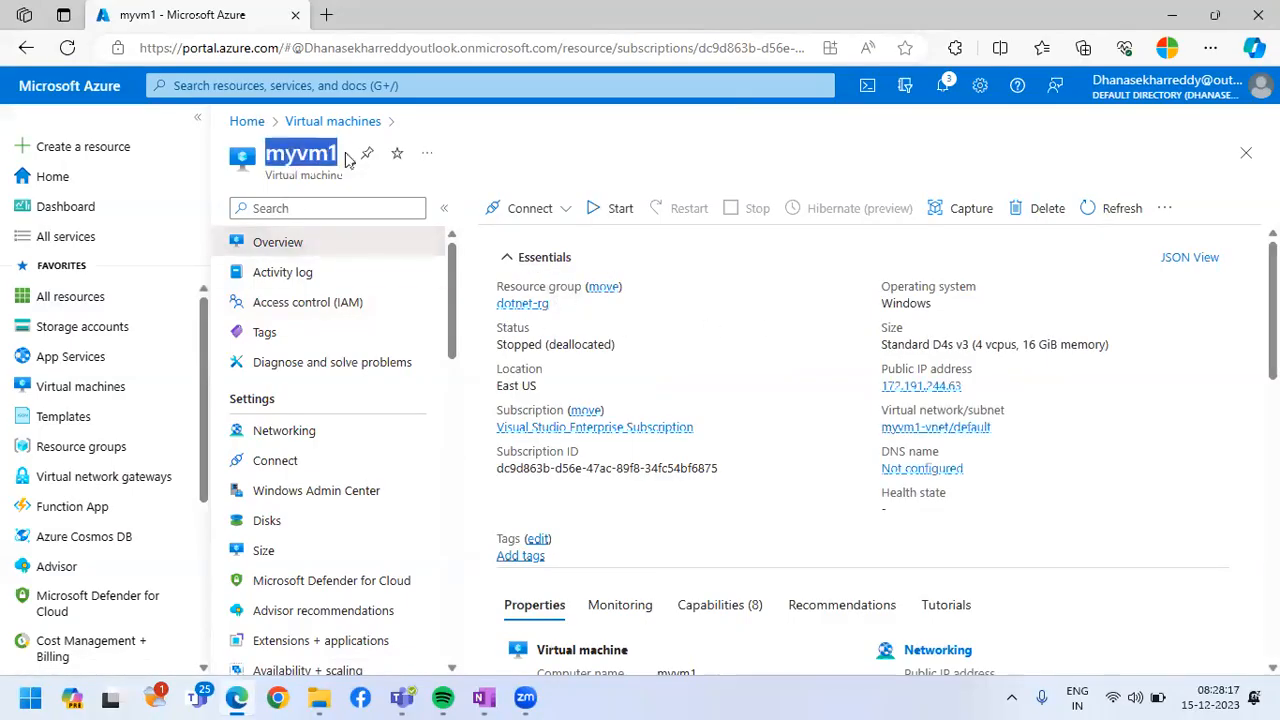
drag(612, 306, 494, 290)
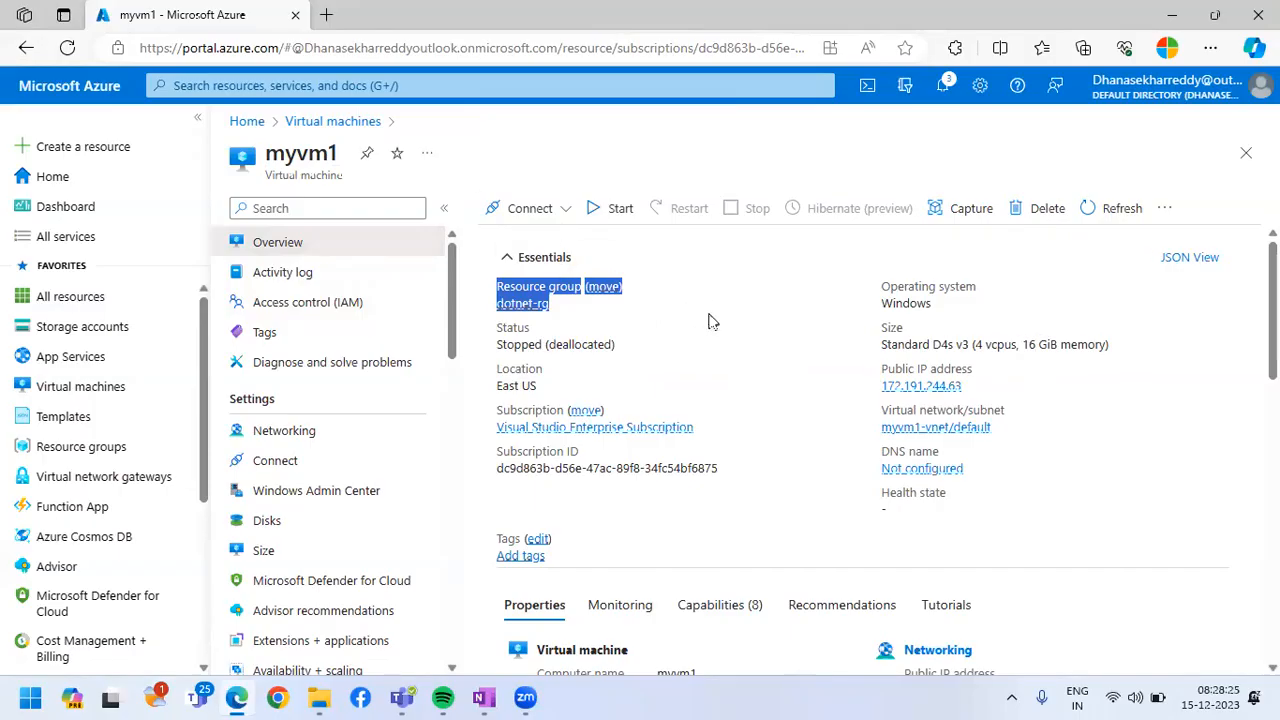
click(750, 335)
click(540, 306)
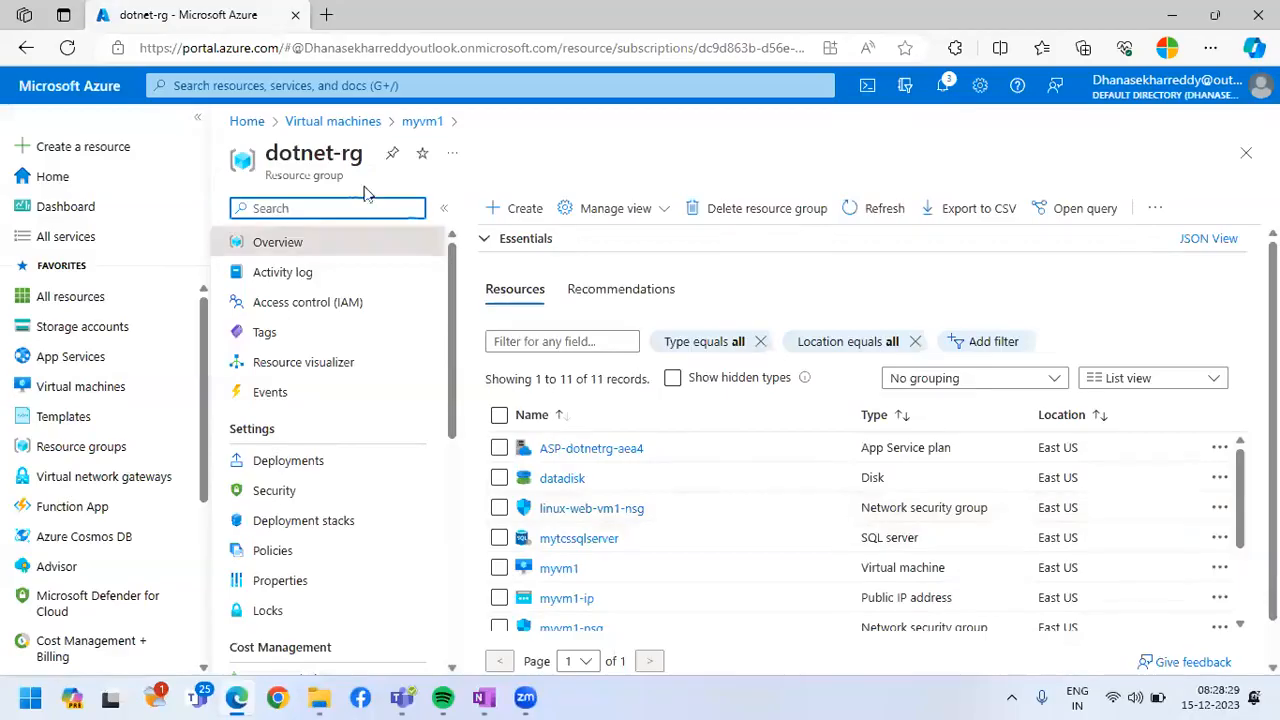
Examine the resources contained in the dotnet-rg resource group and return to the myvm1 overview
drag(298, 155, 375, 165)
scroll(711, 514, down, 3)
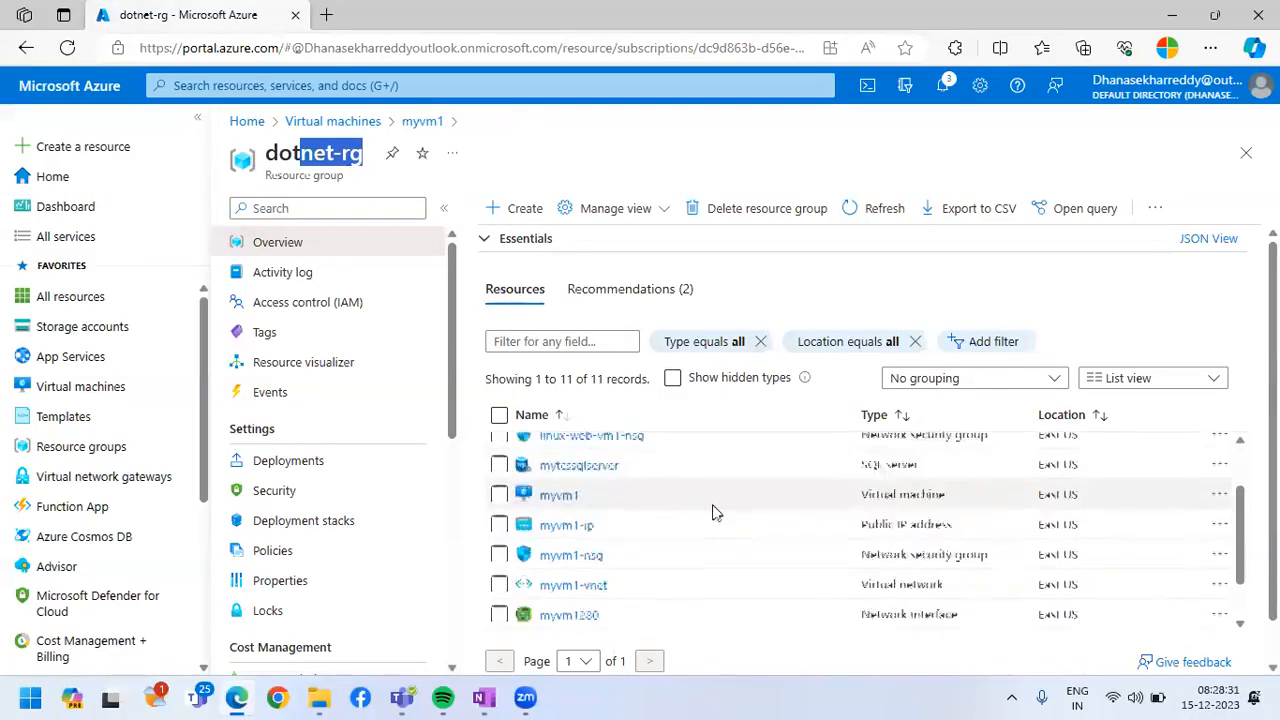
scroll(727, 520, up, 3)
scroll(737, 530, up, 1)
scroll(777, 526, down, 2)
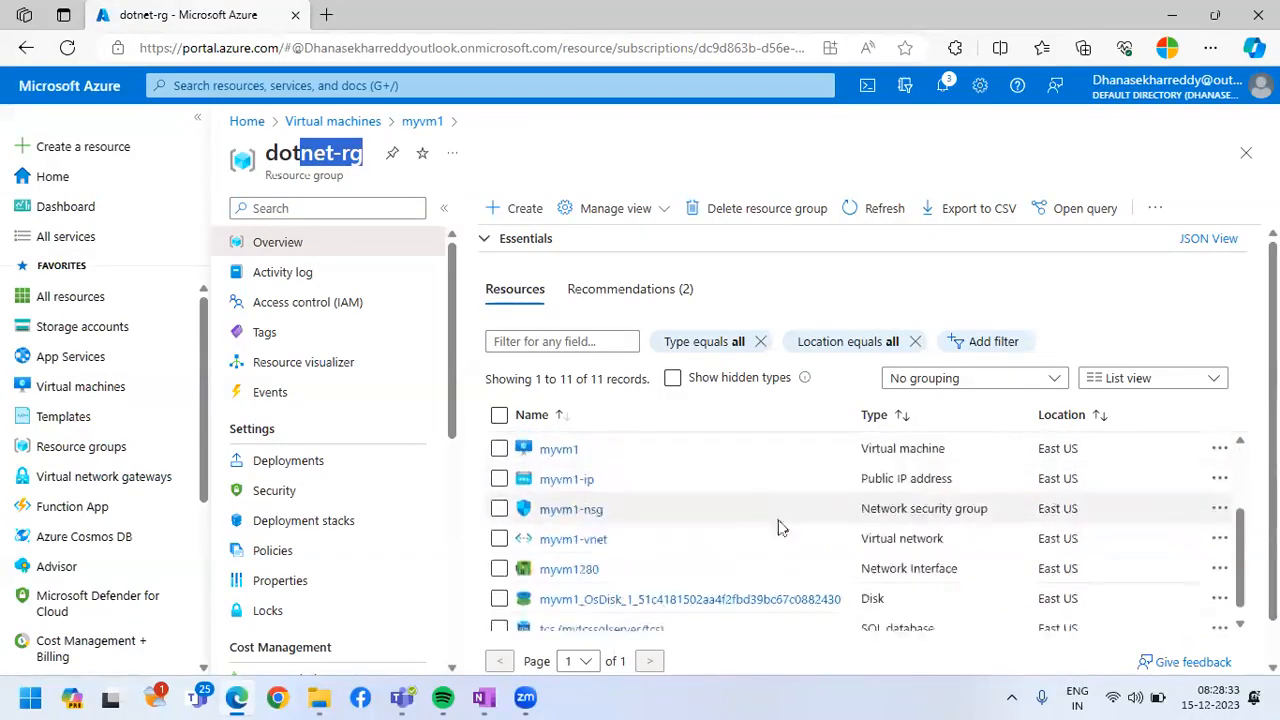
scroll(797, 537, up, 2)
scroll(799, 540, down, 2)
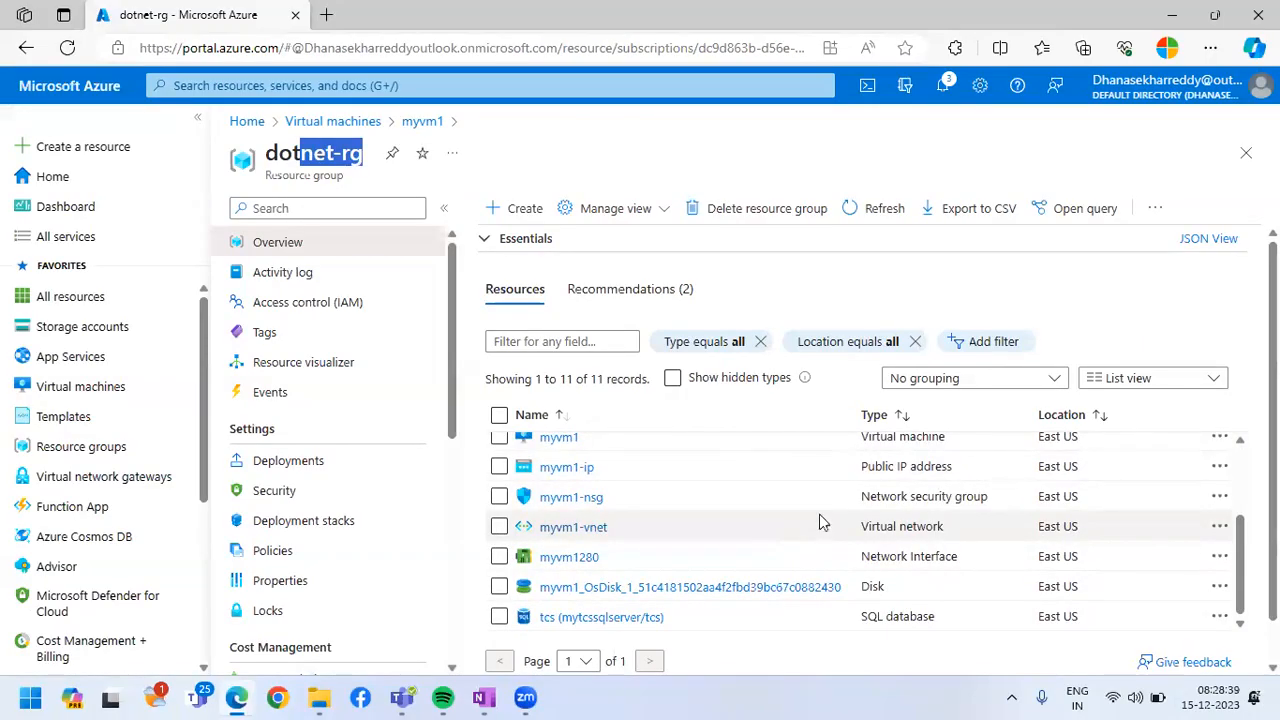
click(1246, 152)
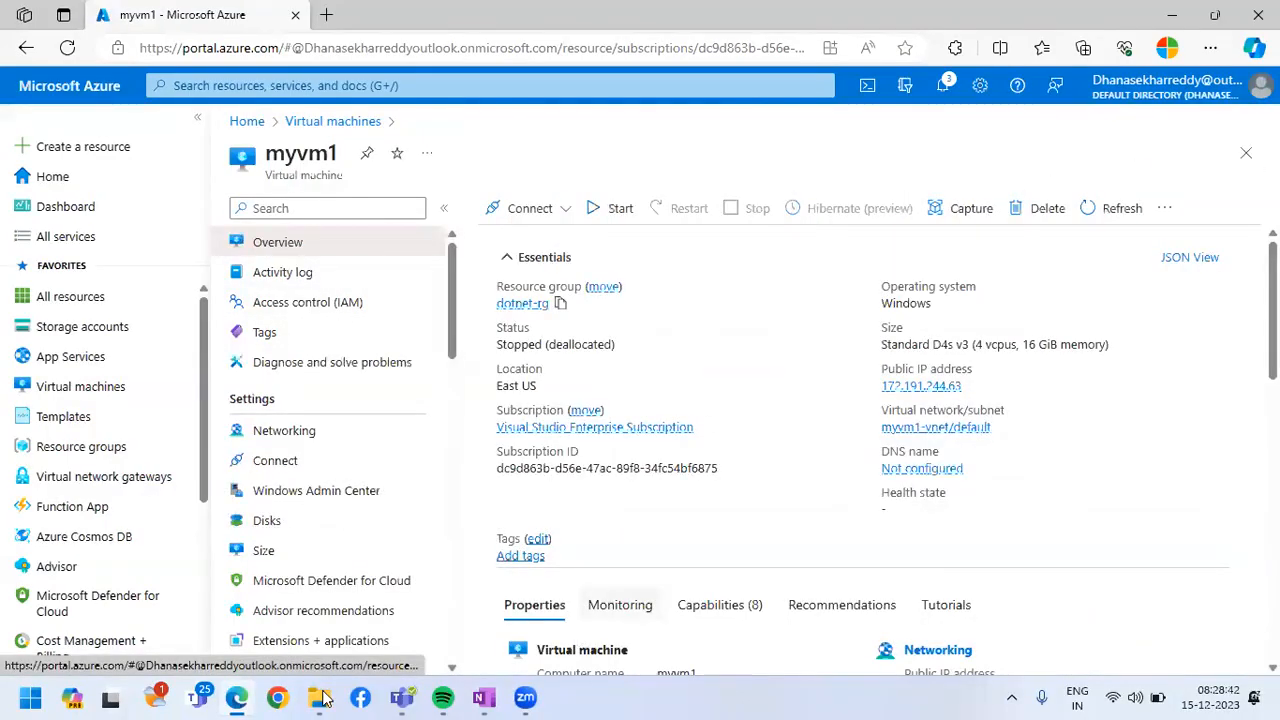
Return to the administrator's Azure portal window and open the list of all users in Microsoft Entra ID
click(237, 697)
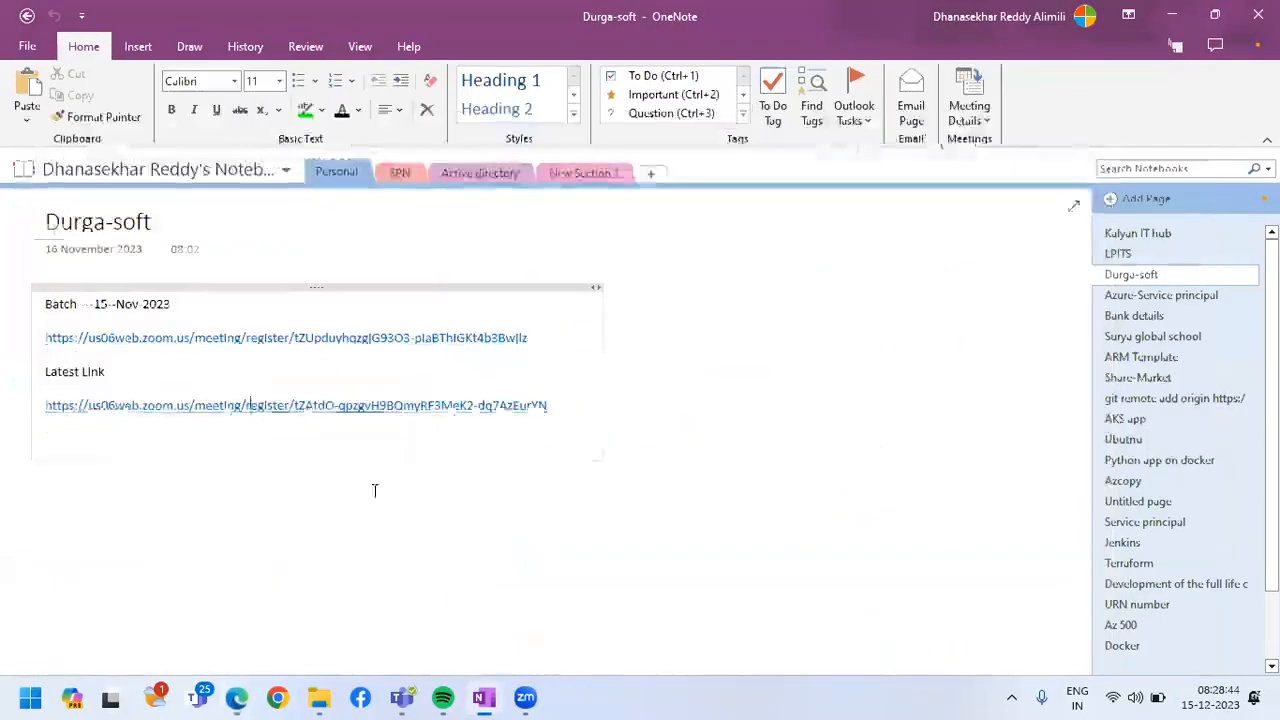
click(237, 697)
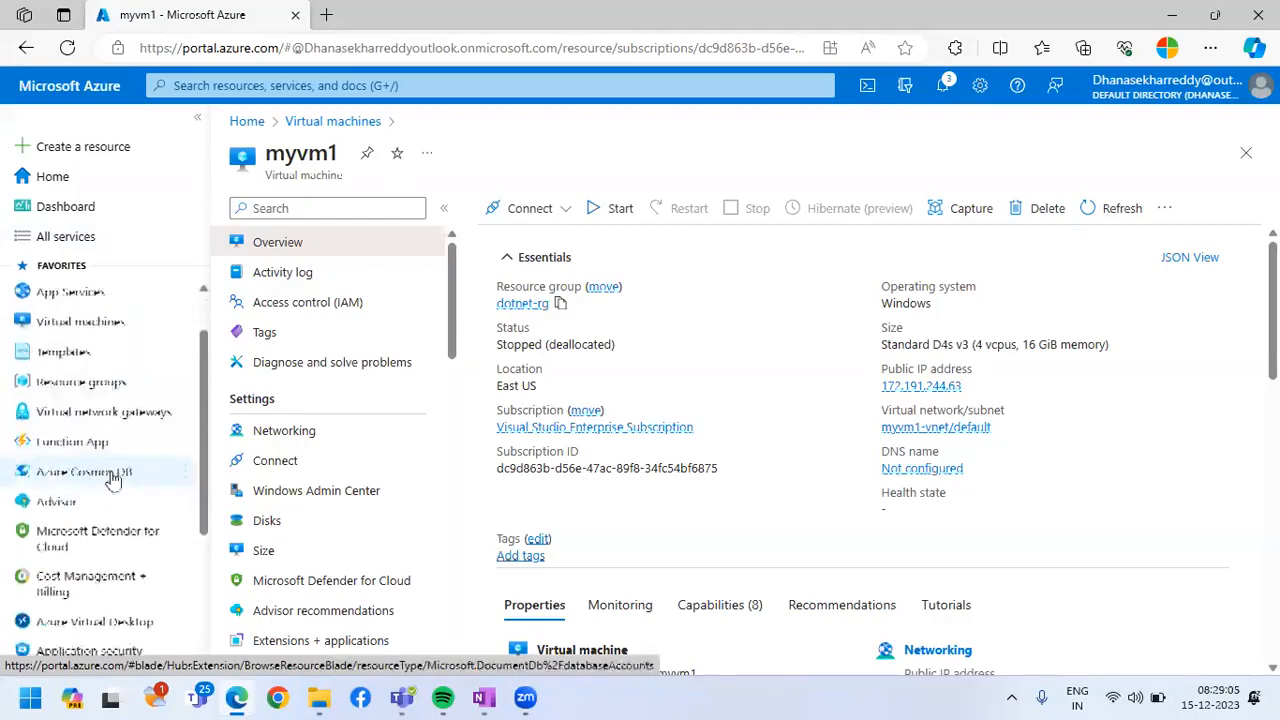
scroll(100, 478, down, 5)
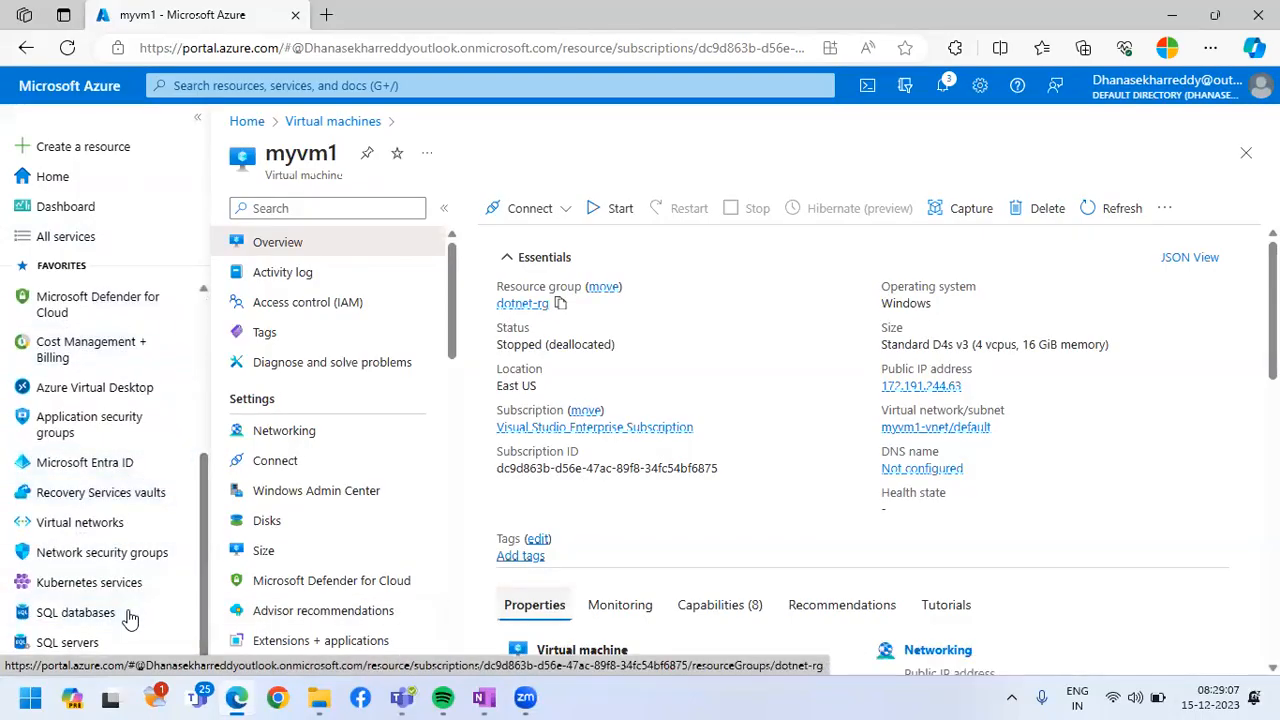
scroll(135, 570, up, 3)
scroll(150, 500, down, 2)
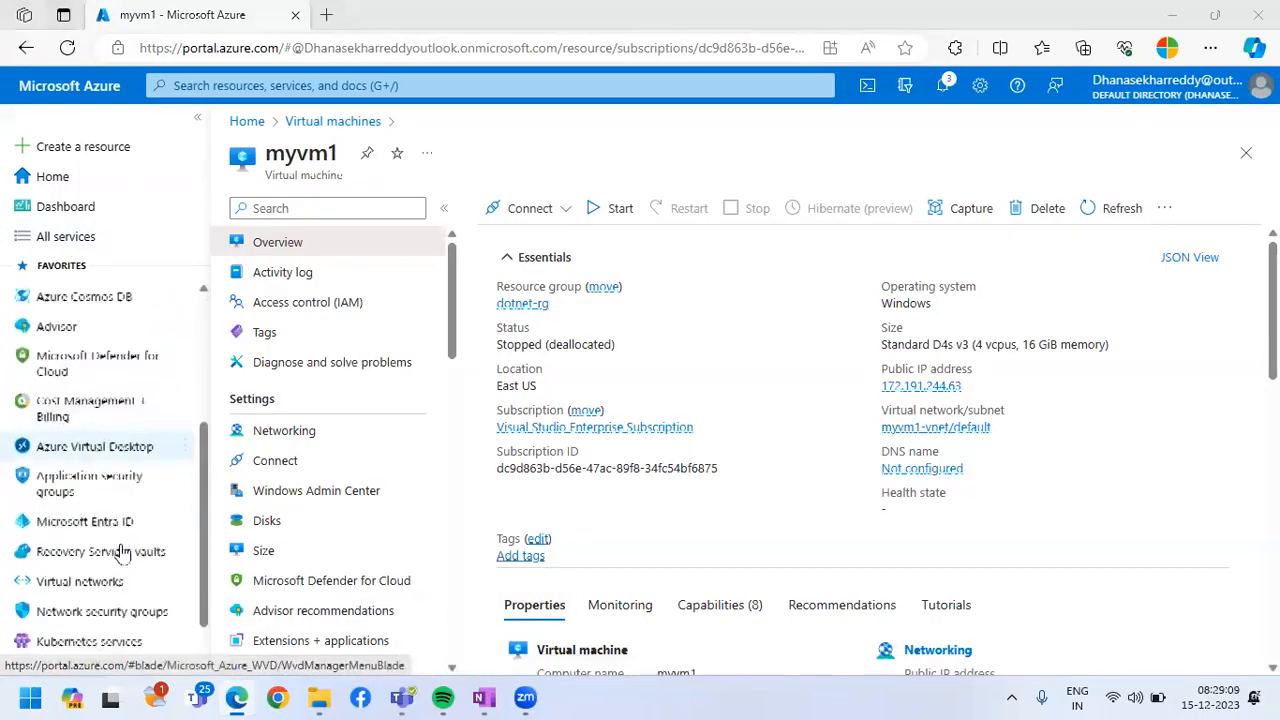
scroll(117, 510, down, 1)
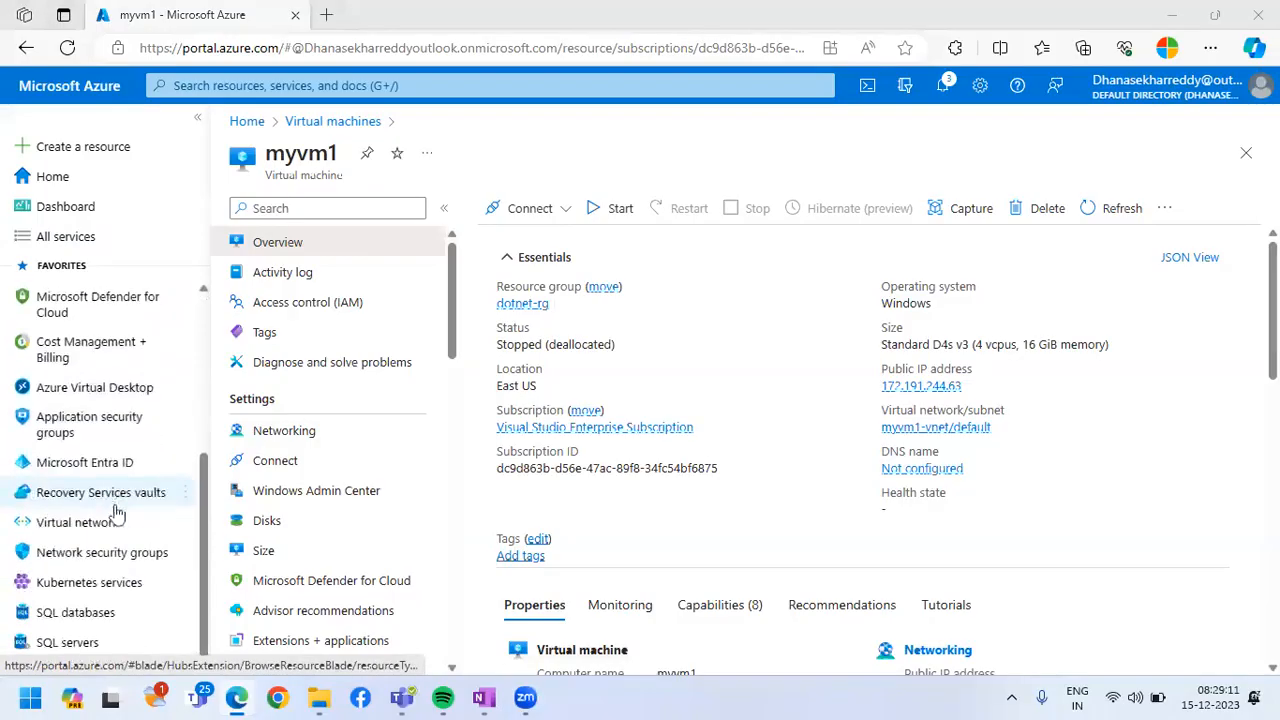
scroll(115, 550, up, 4)
scroll(115, 520, down, 3)
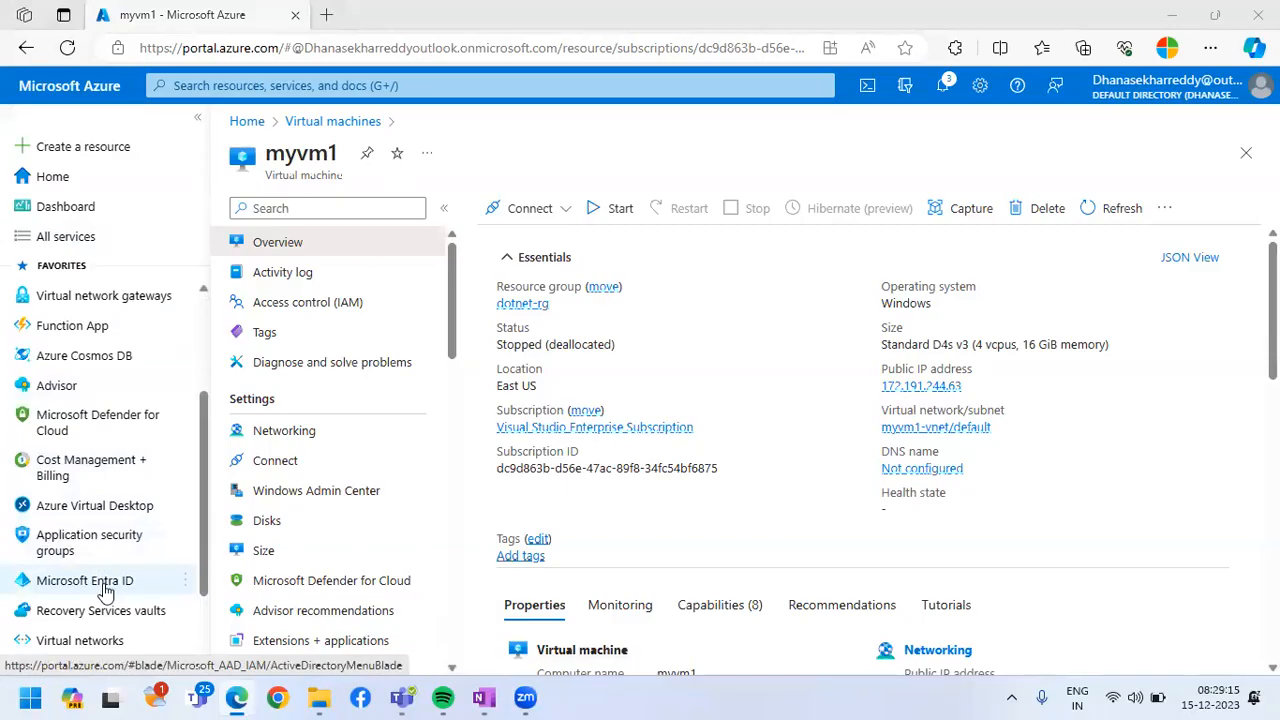
click(108, 580)
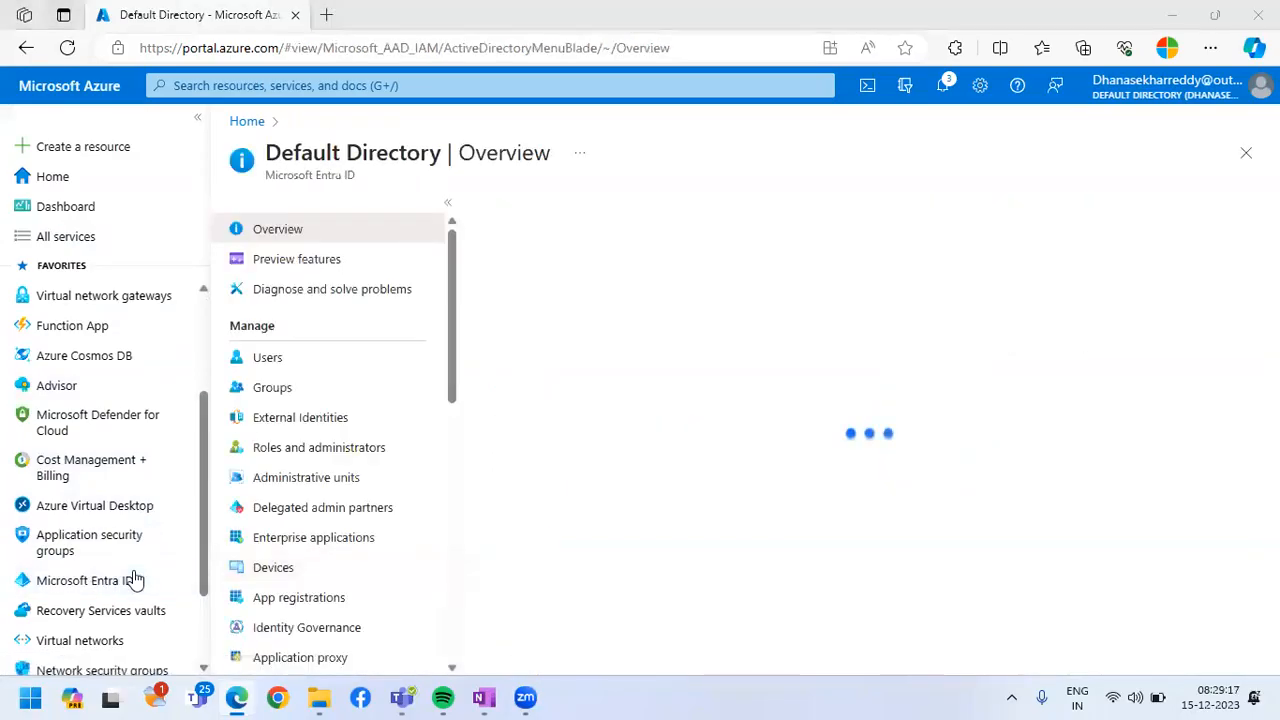
click(314, 364)
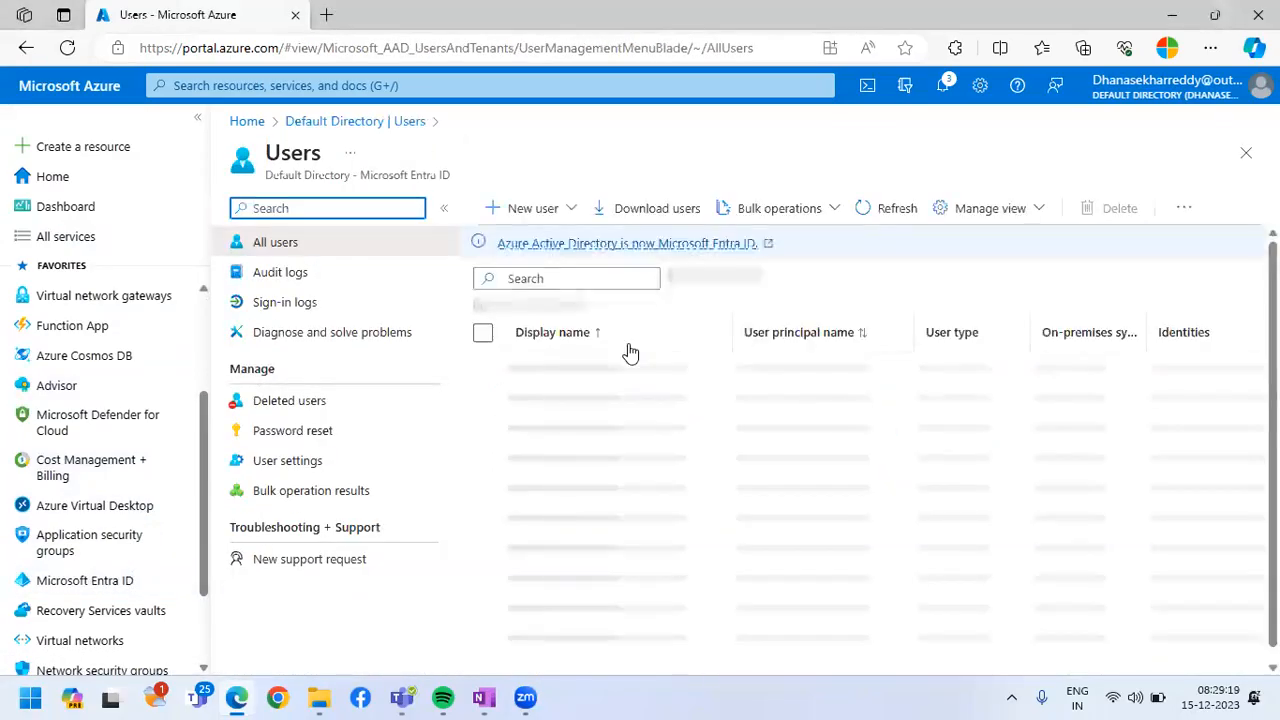
Start creating a new internal user with superadmin as both the user principal name and the display name
click(535, 210)
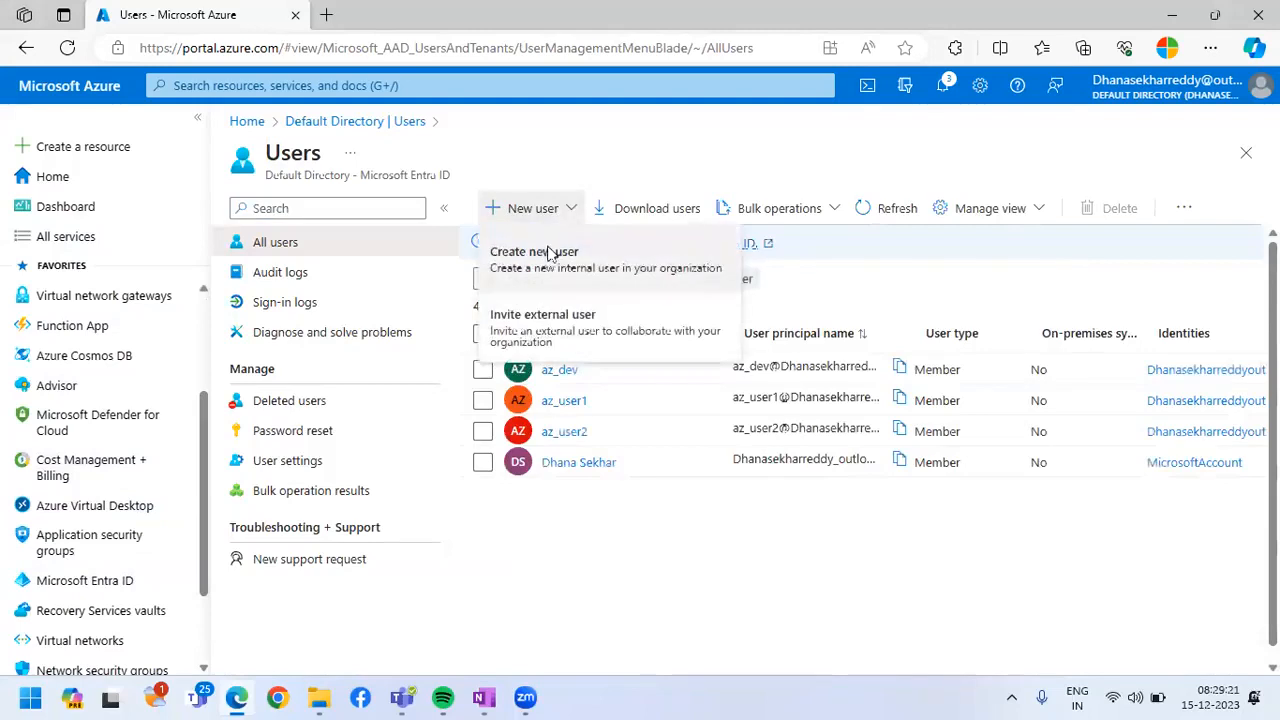
click(548, 252)
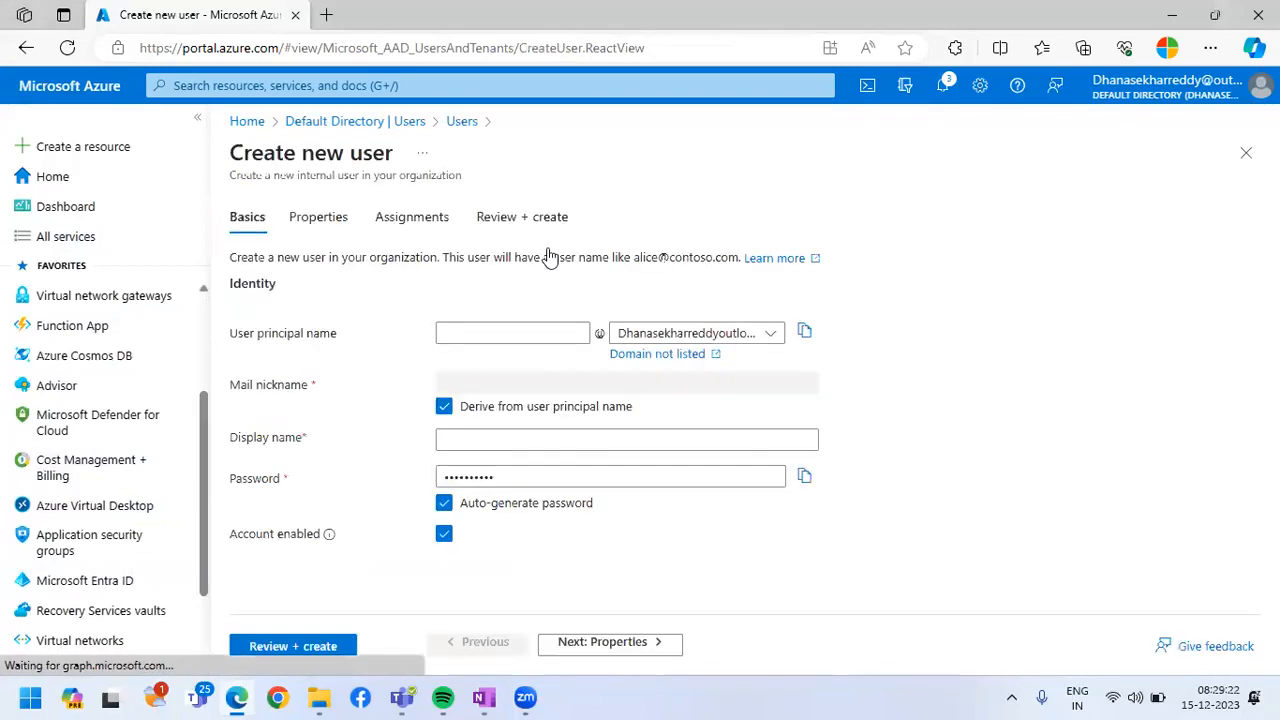
click(522, 331)
text(superadmin)
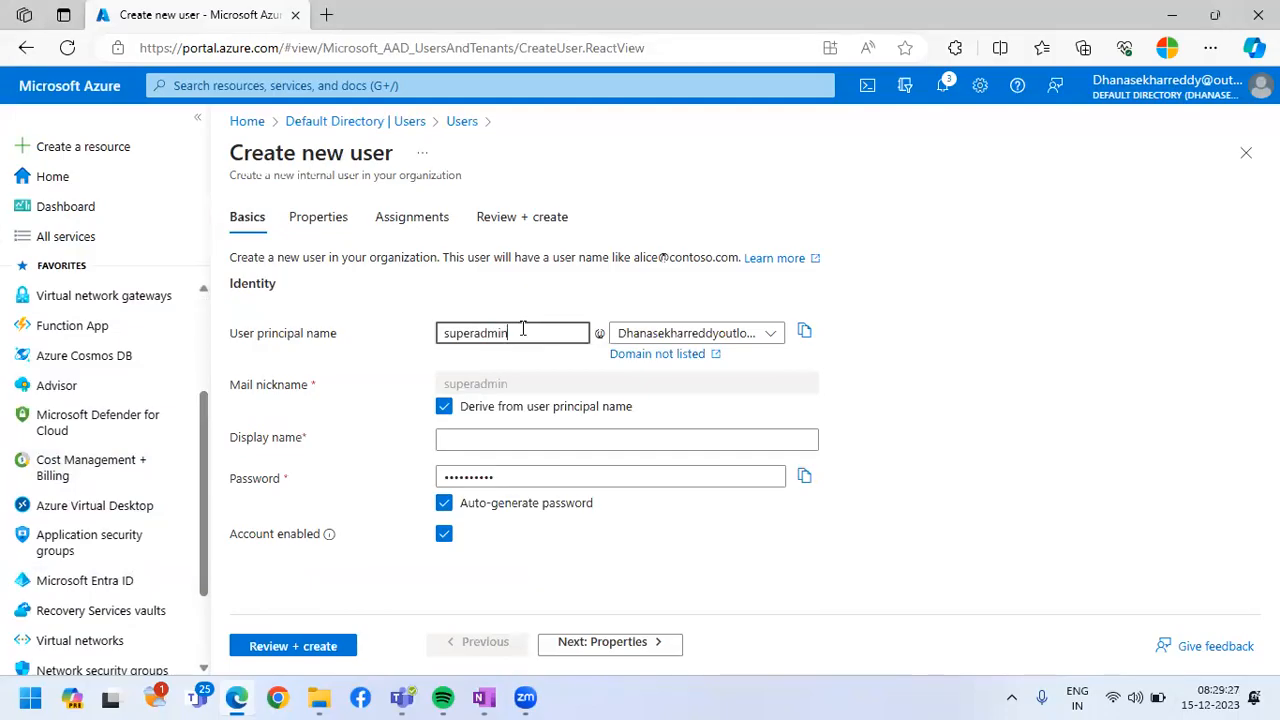
click(610, 441)
text(su)
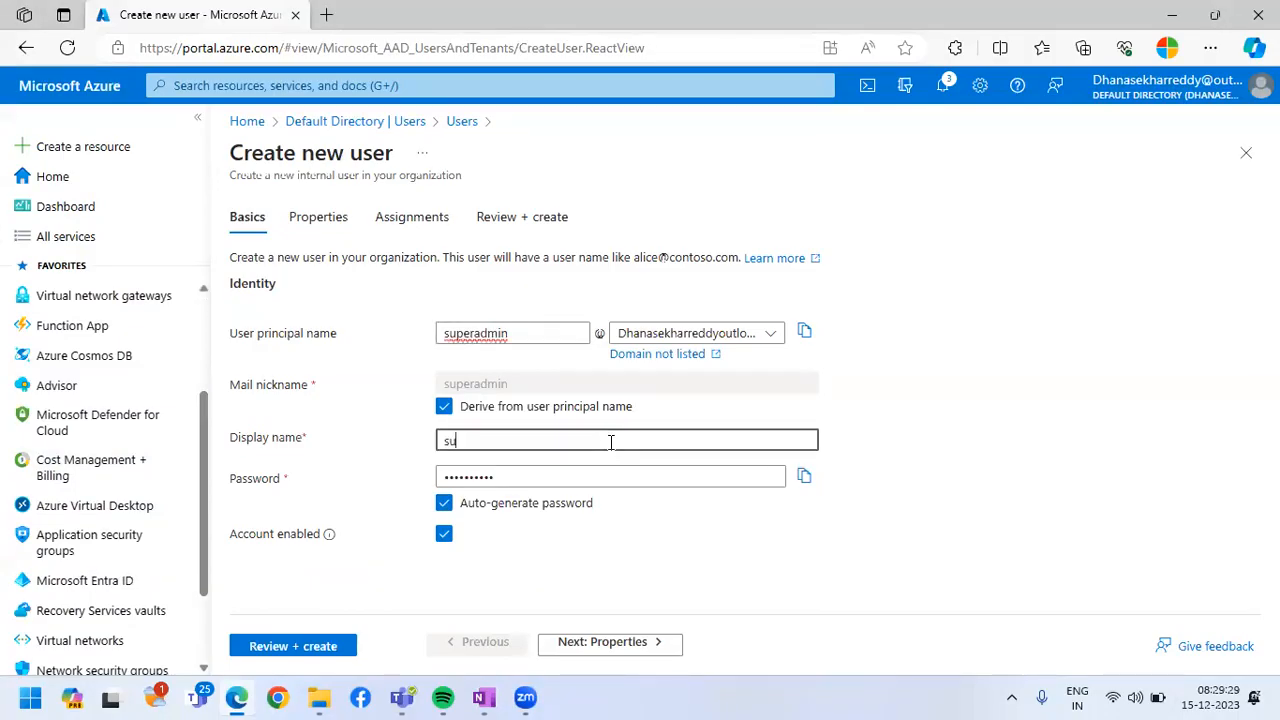
text(peradmin)
Disable automatic password generation and enter the account password for the new user
click(444, 503)
click(530, 478)
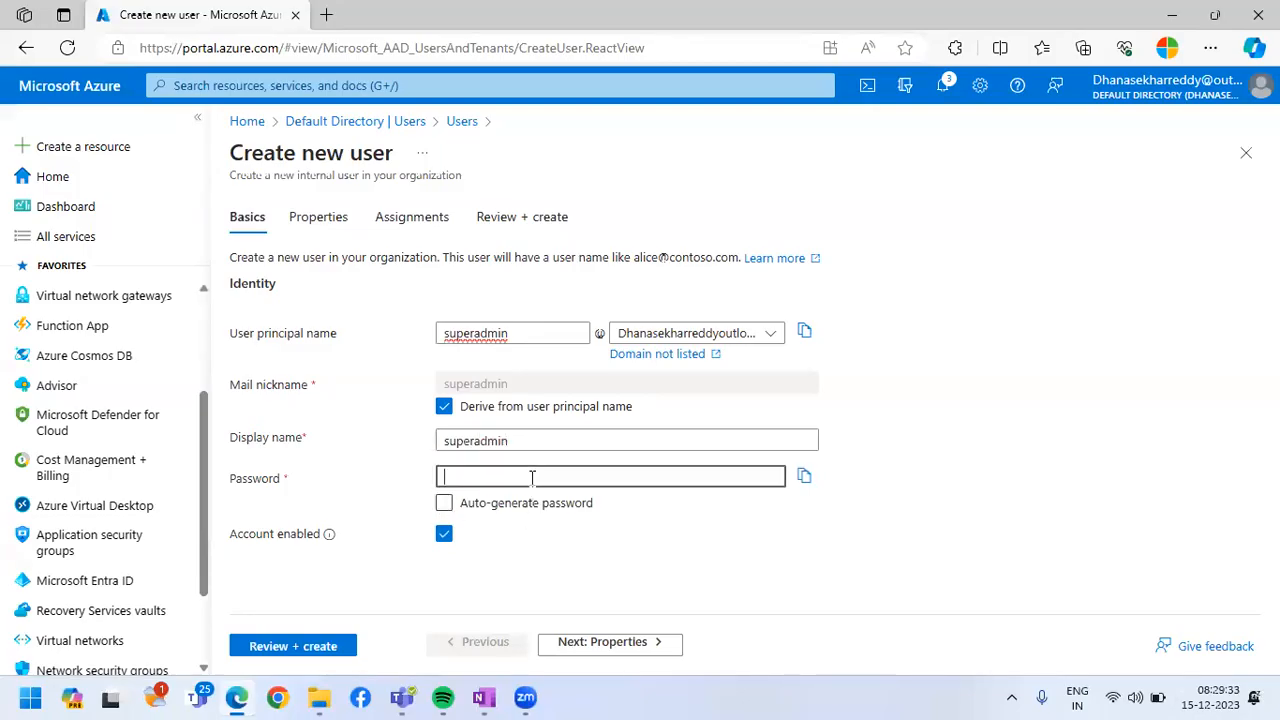
text(•••••••••••)
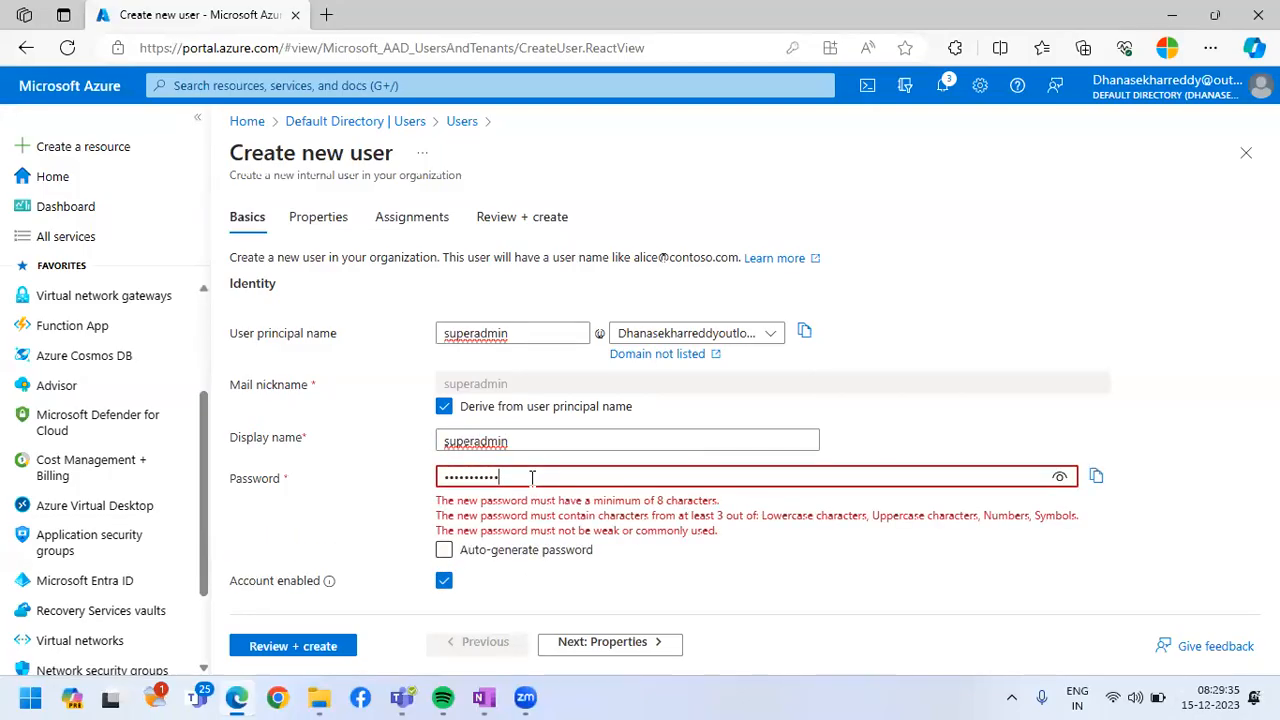
text(•••)
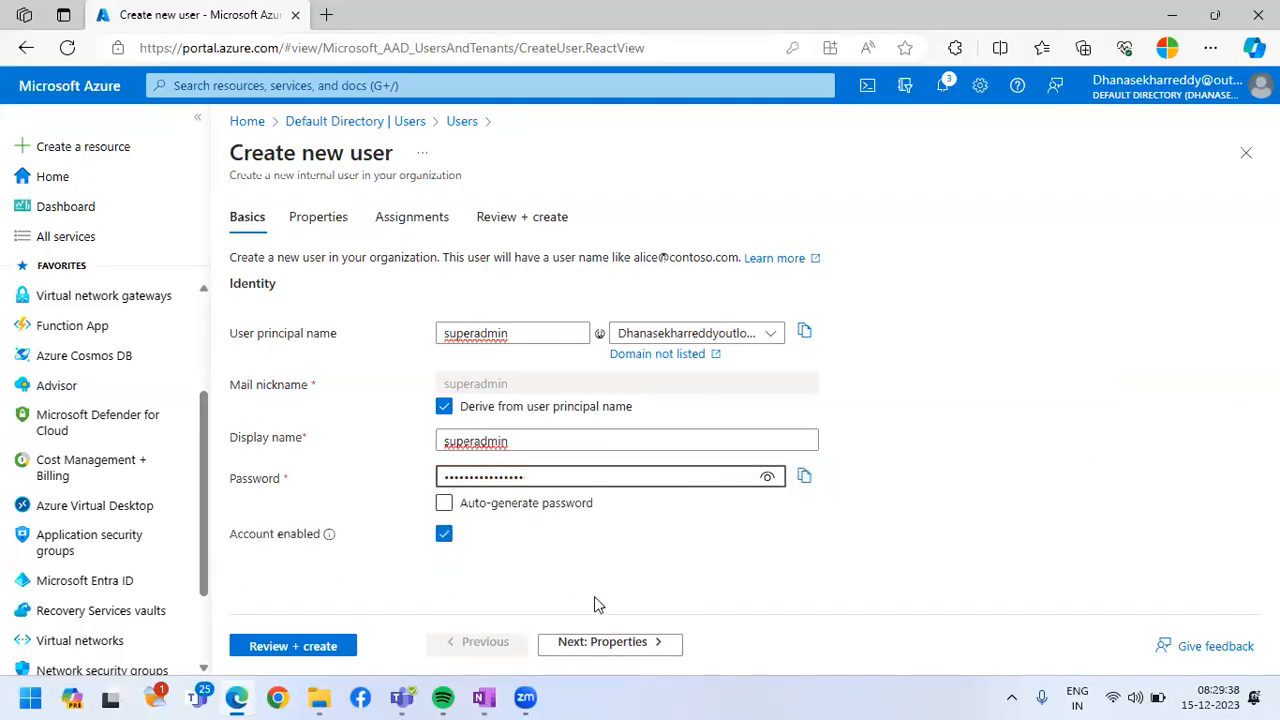
Leave the new user's properties and assignments at their defaults and create the superadmin user
double_click(603, 643)
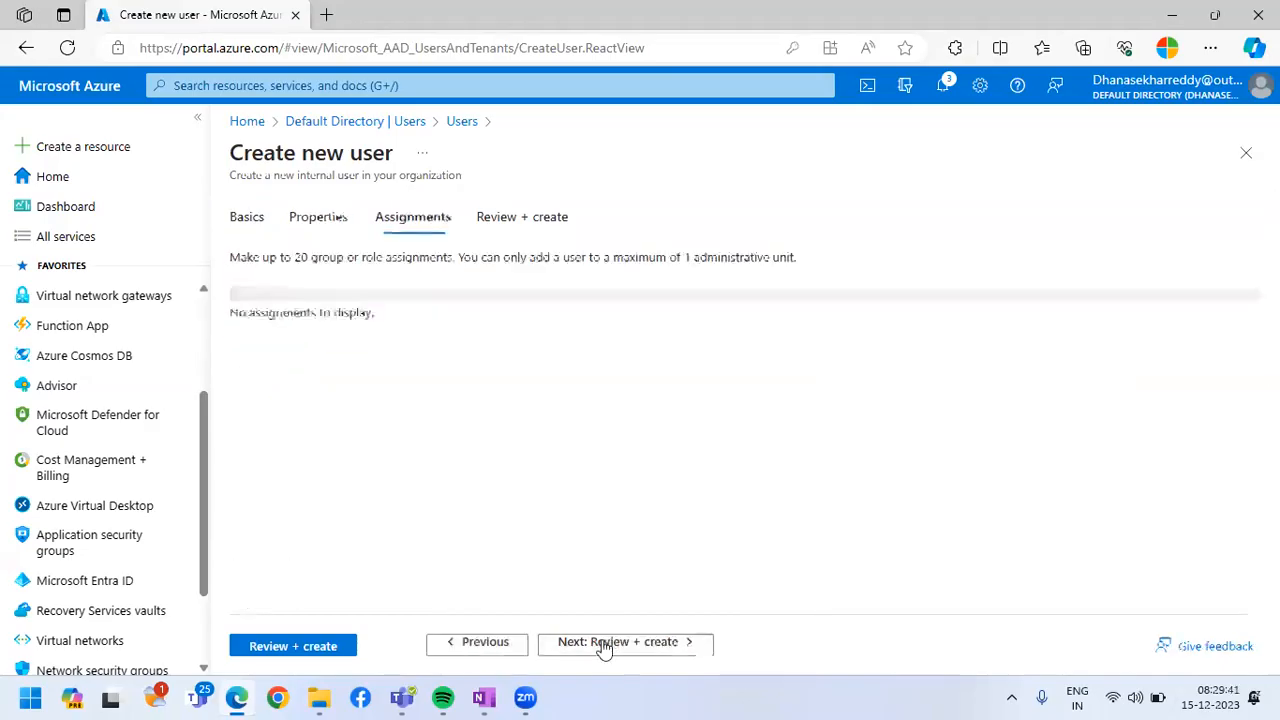
click(604, 645)
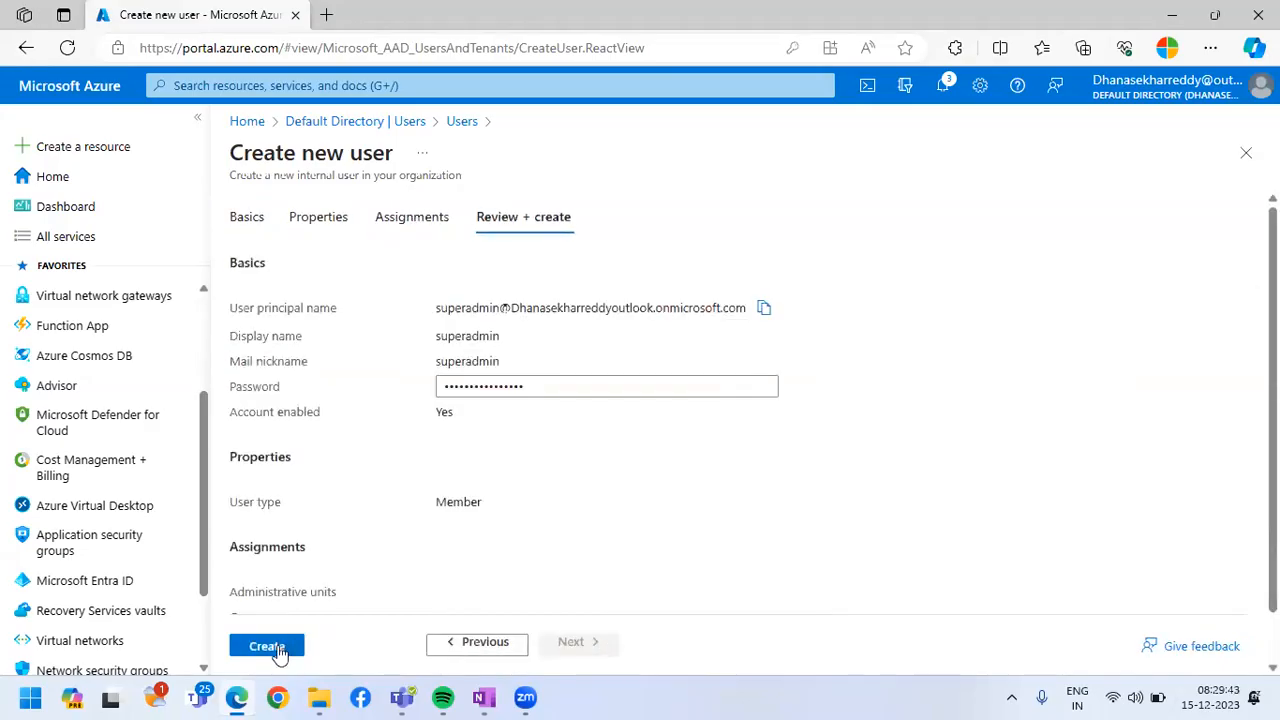
click(276, 648)
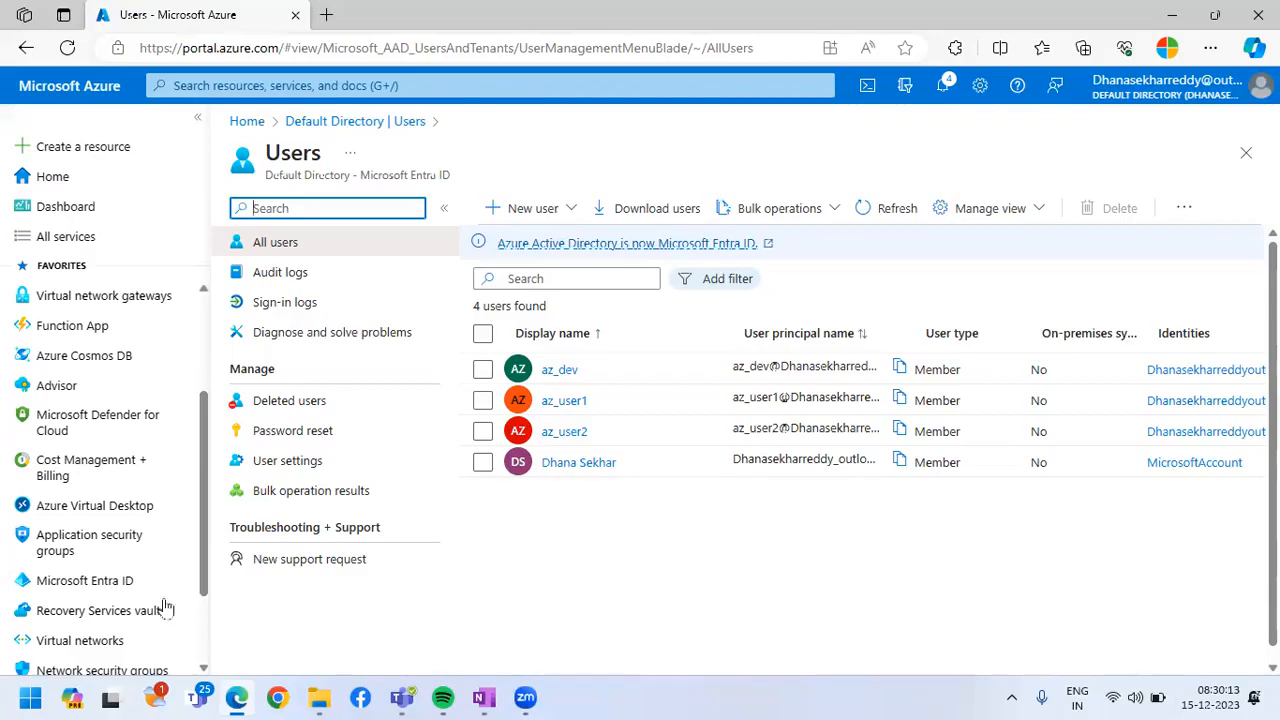
click(518, 208)
click(537, 251)
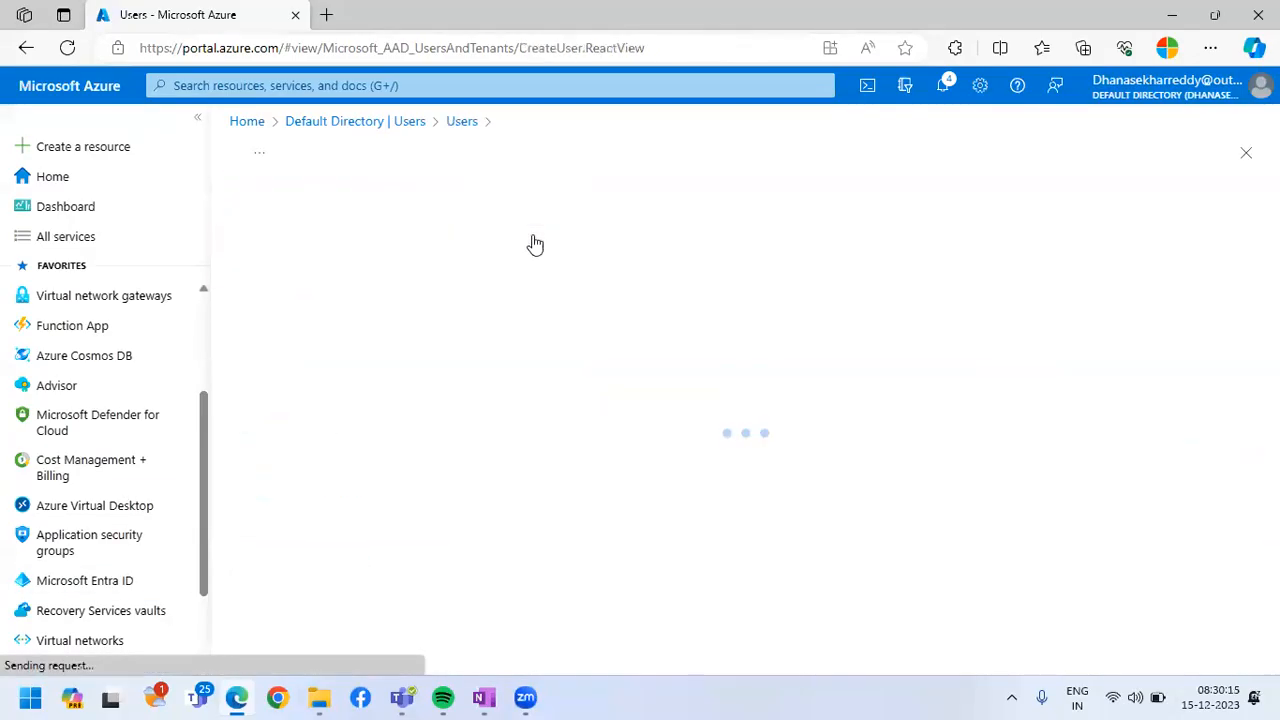
click(527, 333)
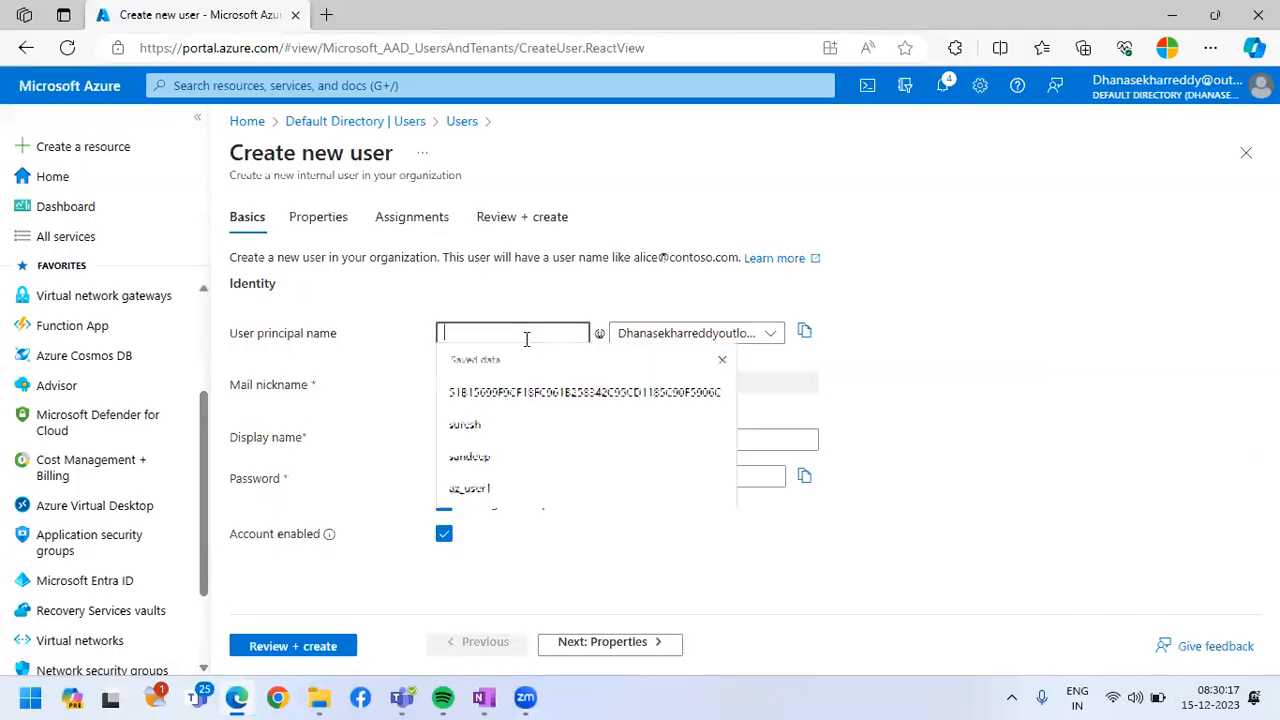
text(superadmin)
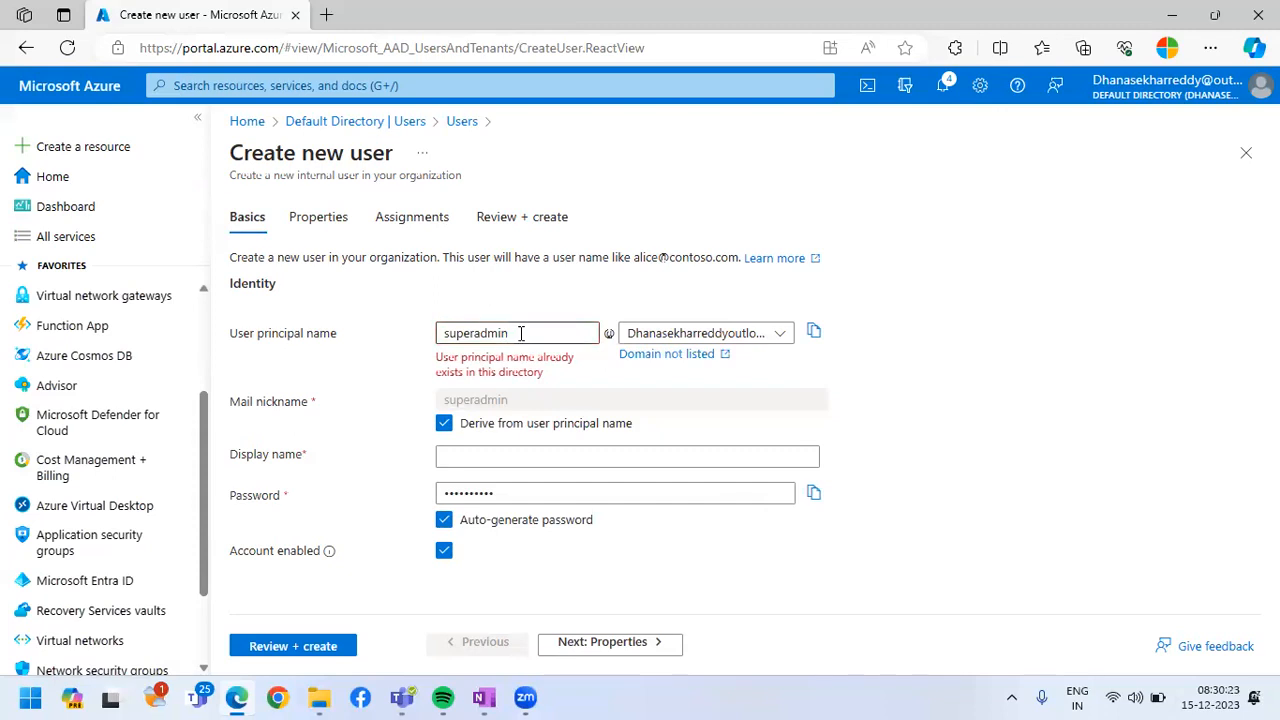
scroll(110, 600, down, 2)
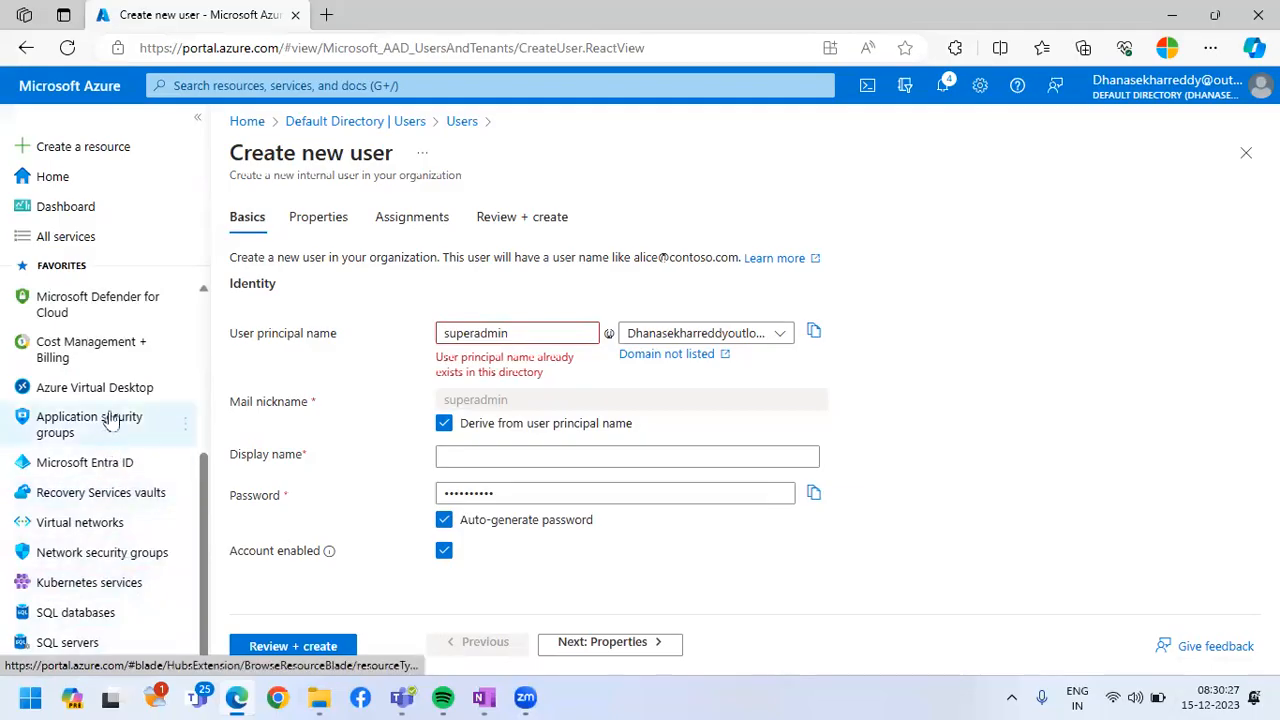
click(1246, 152)
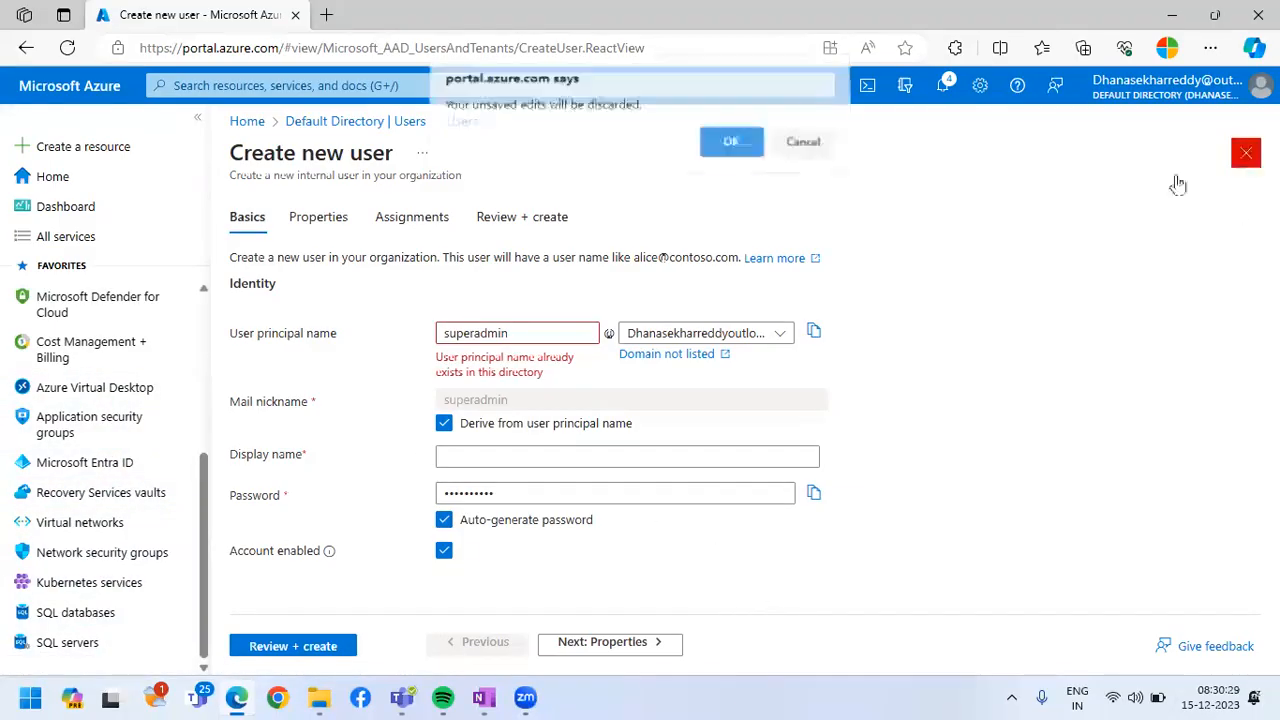
click(731, 147)
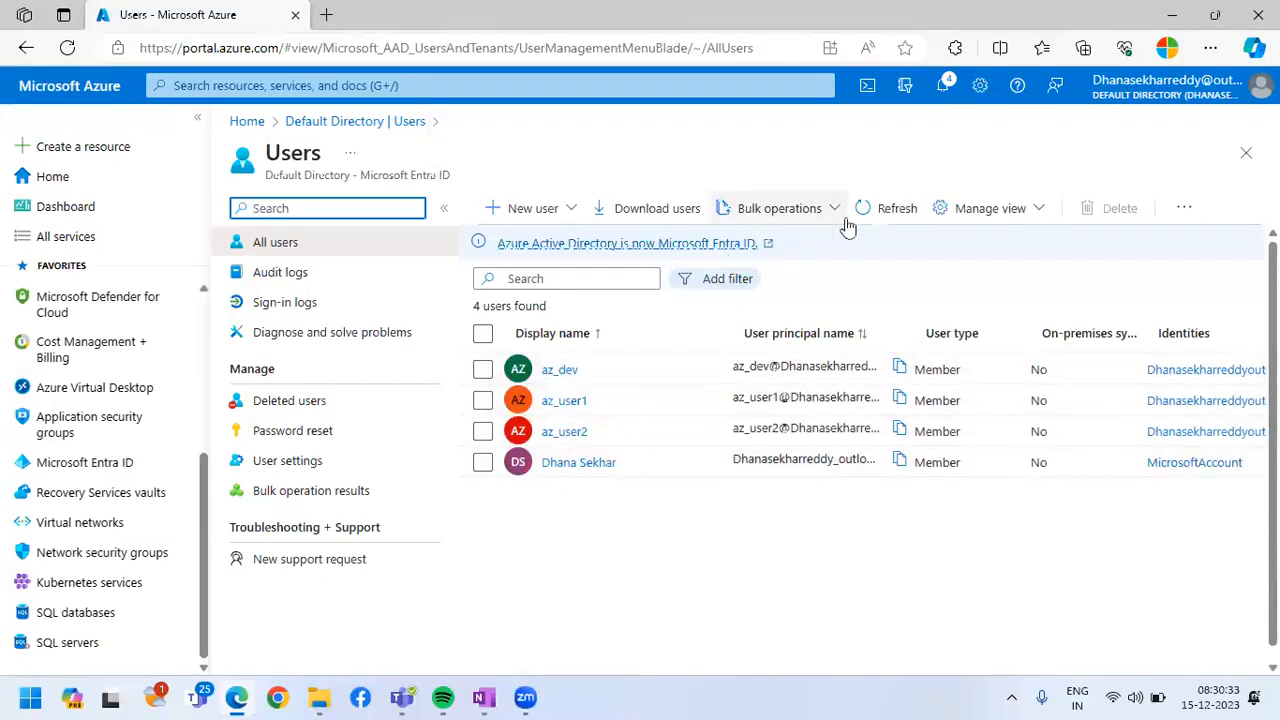
Refresh the list of all users and check it for the superadmin account
click(883, 211)
drag(610, 494, 541, 495)
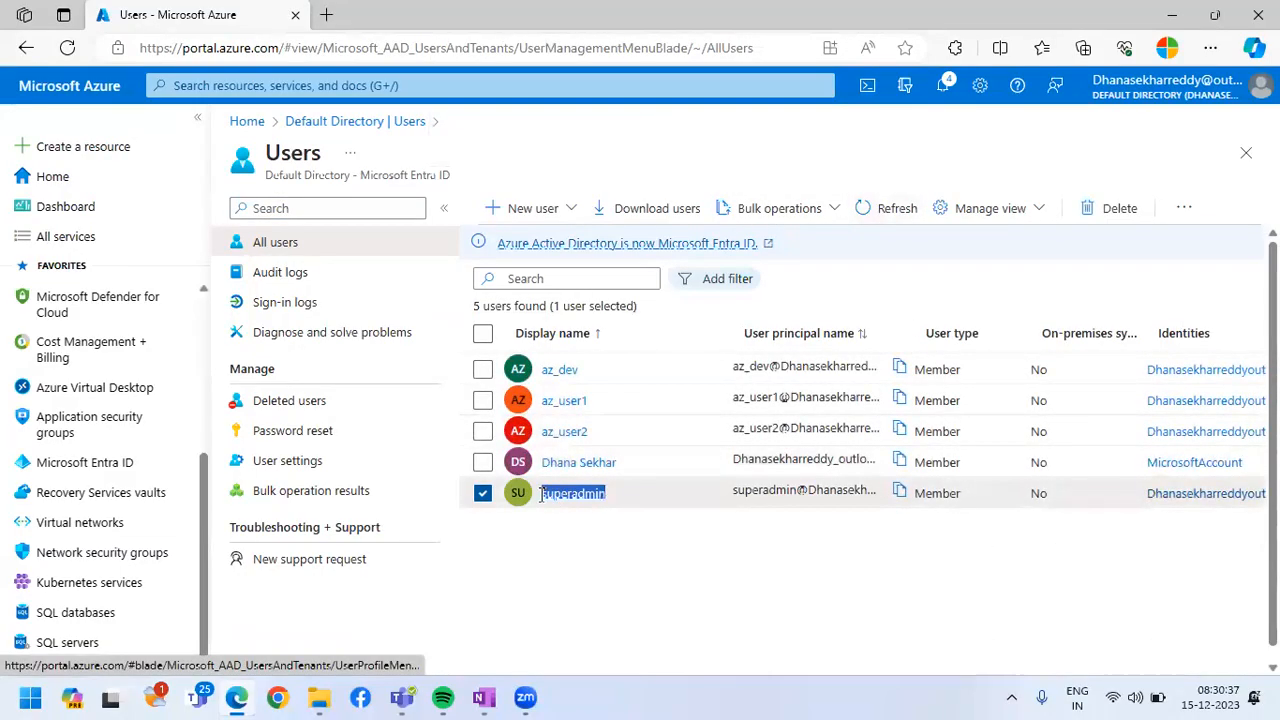
click(737, 557)
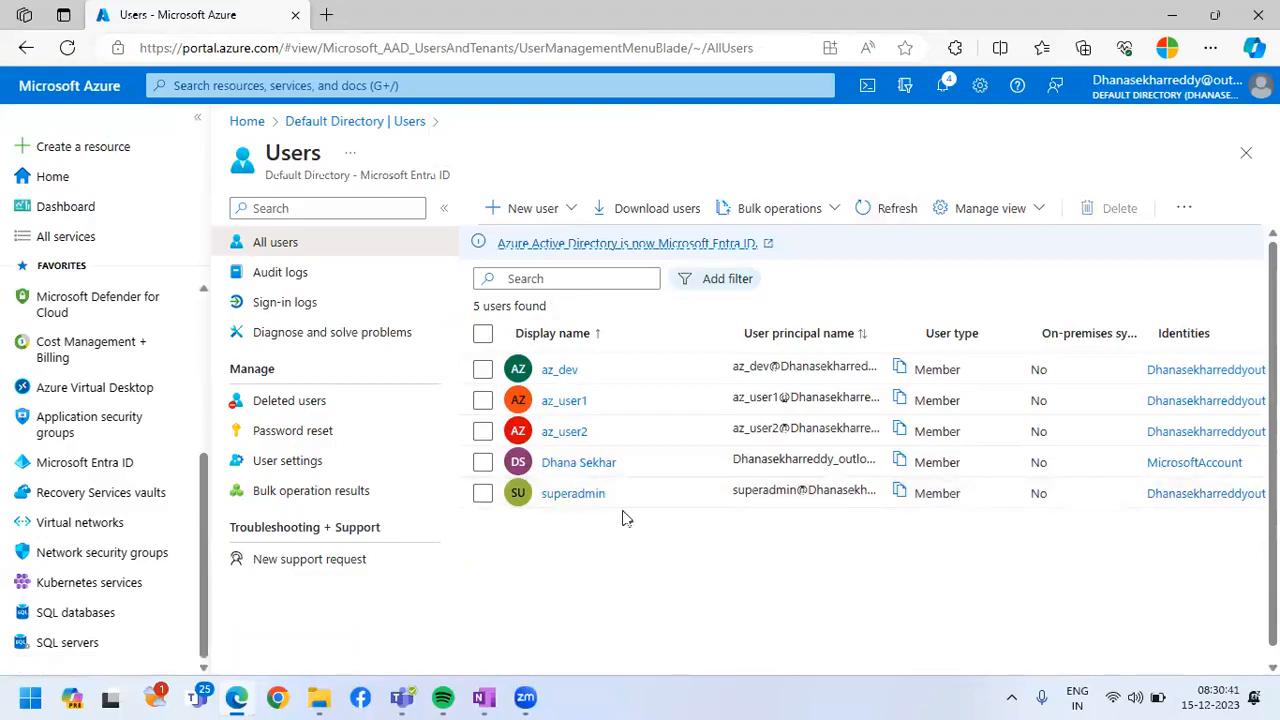
Open the access control (IAM) settings of the Visual Studio Enterprise Subscription from the portal's list of subscriptions
click(55, 180)
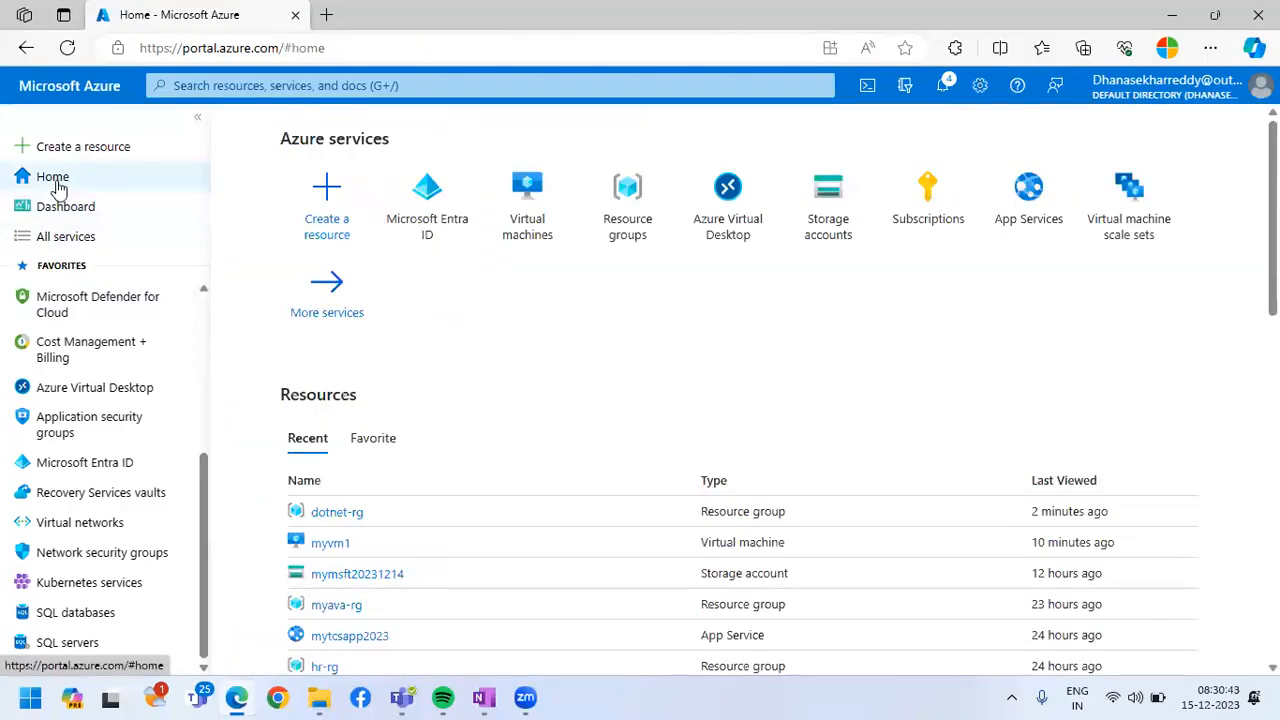
scroll(435, 452, down, 4)
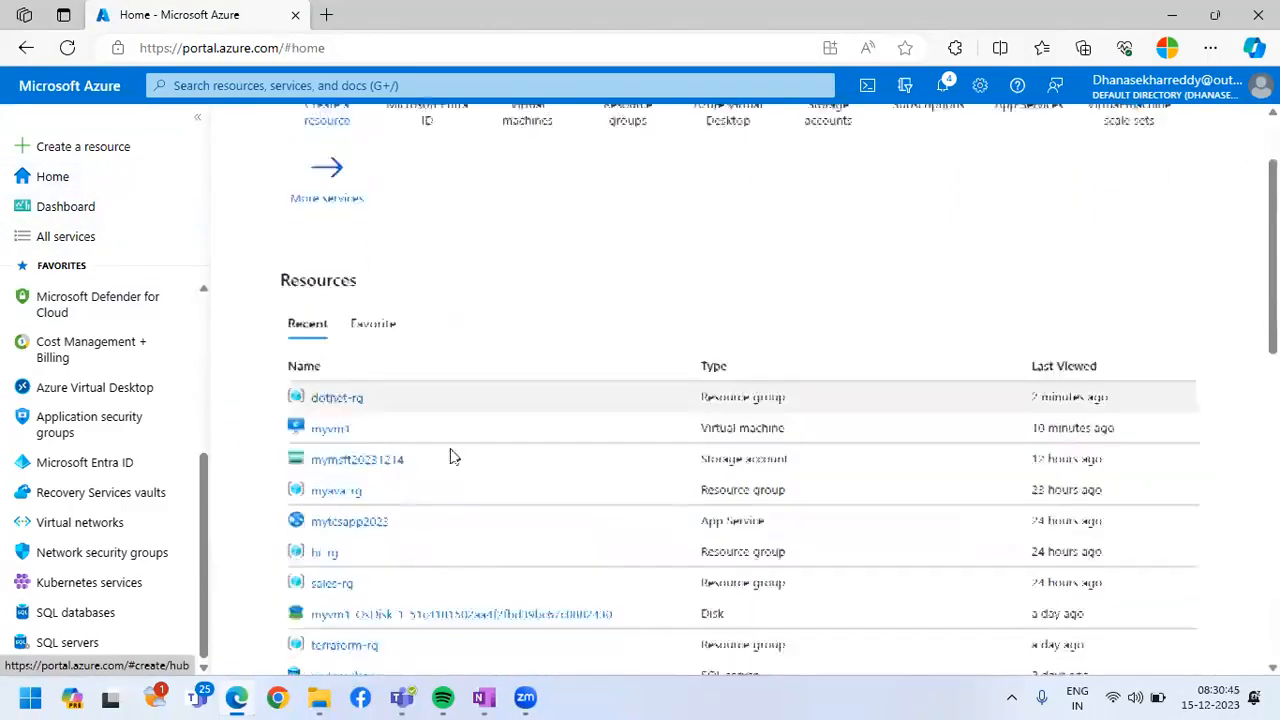
scroll(452, 461, down, 2)
drag(277, 363, 350, 362)
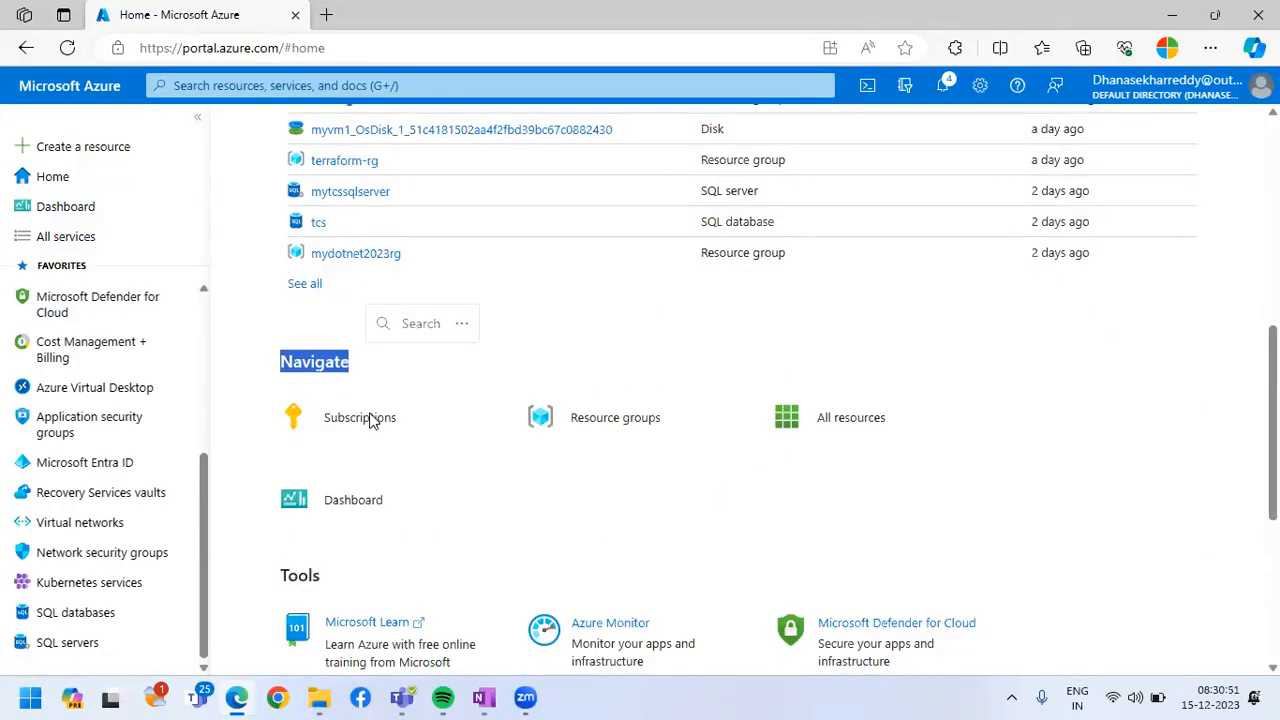
click(370, 420)
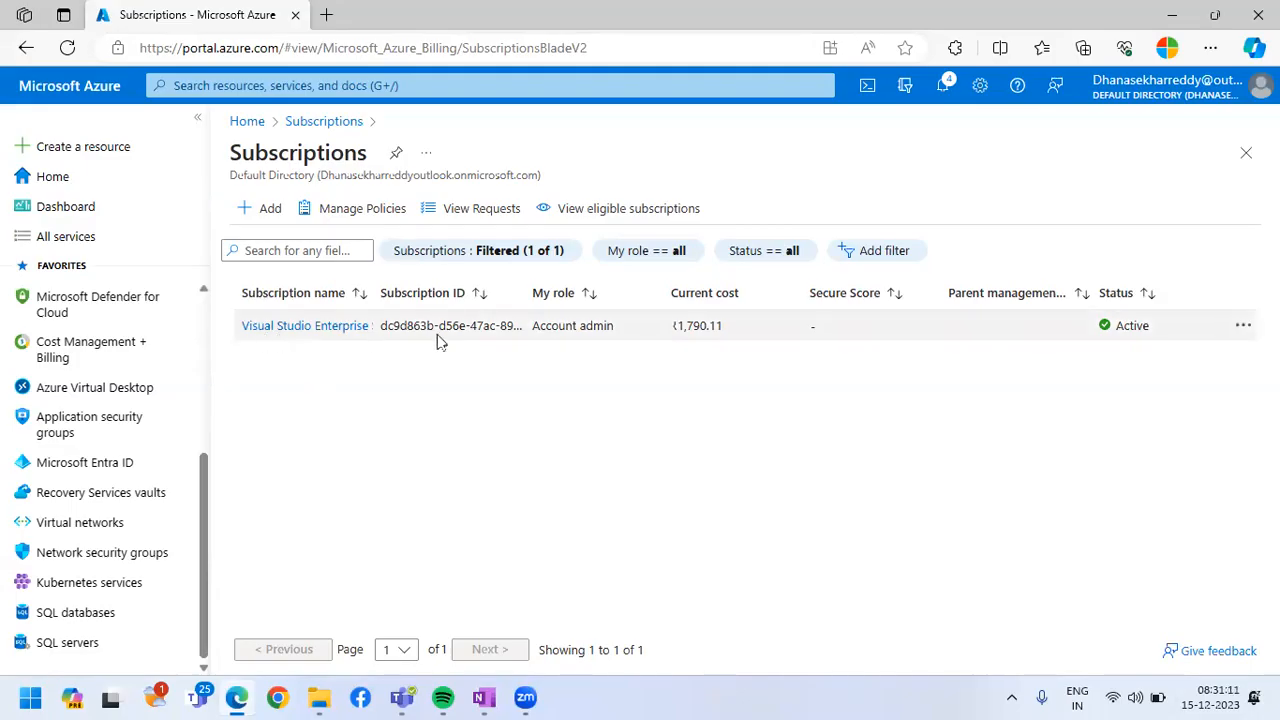
click(302, 328)
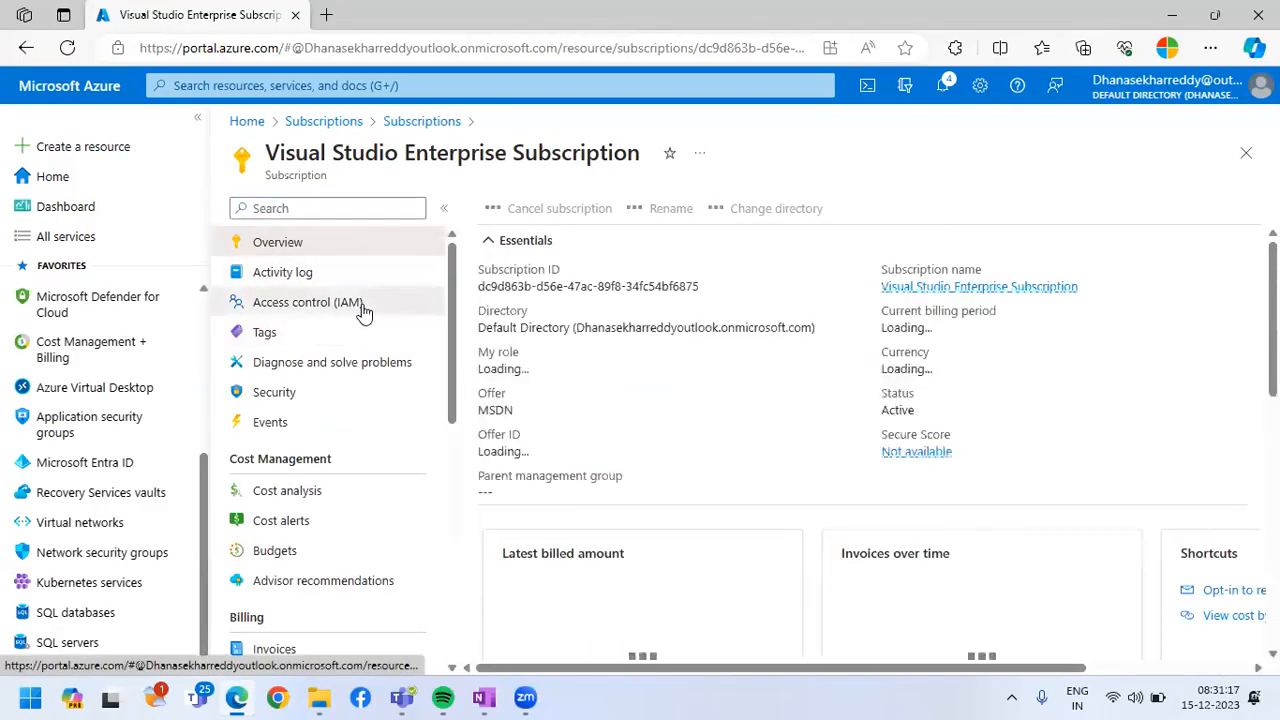
click(363, 313)
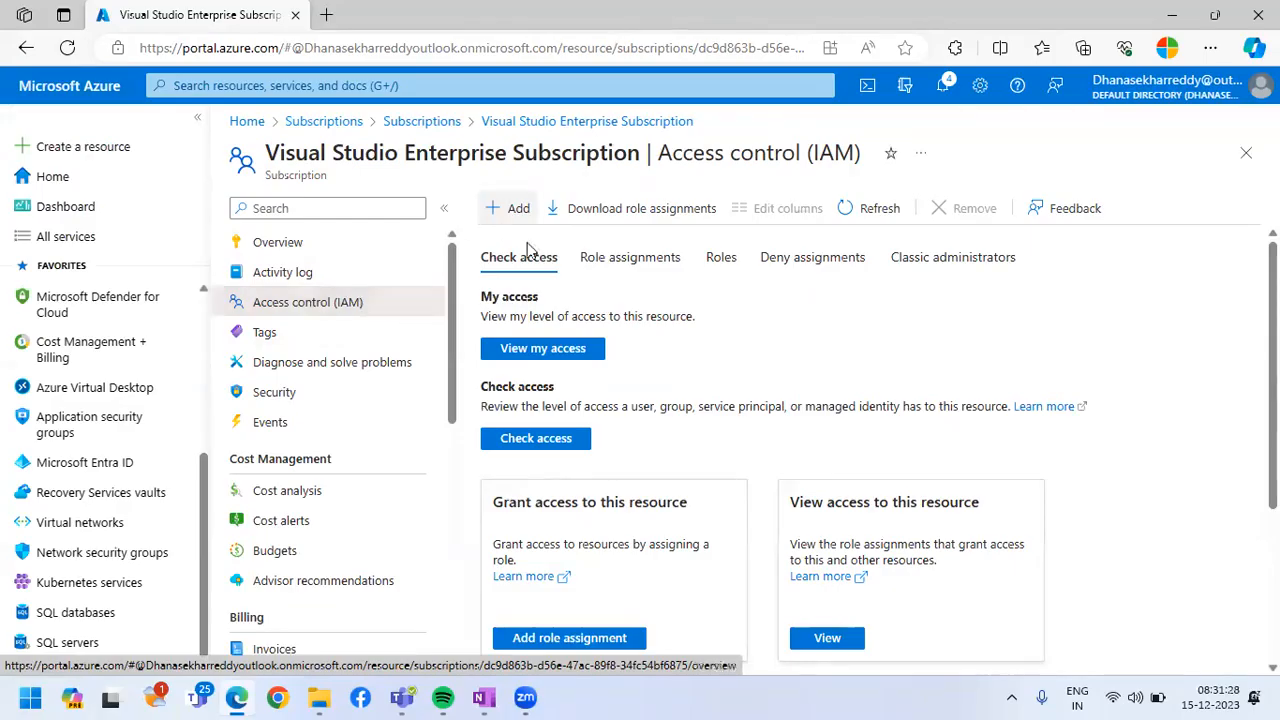
Start a role assignment on the subscription with the privileged administrator role Owner and proceed to its members
click(518, 208)
click(531, 243)
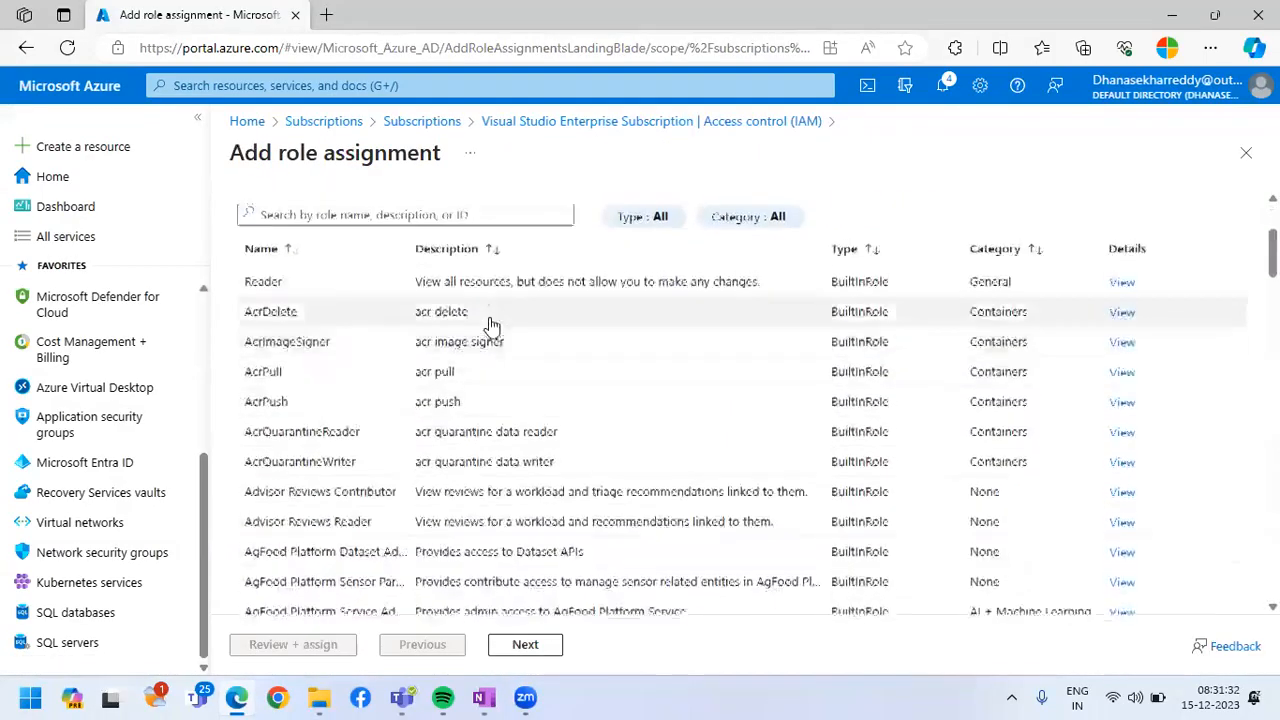
click(488, 320)
click(320, 505)
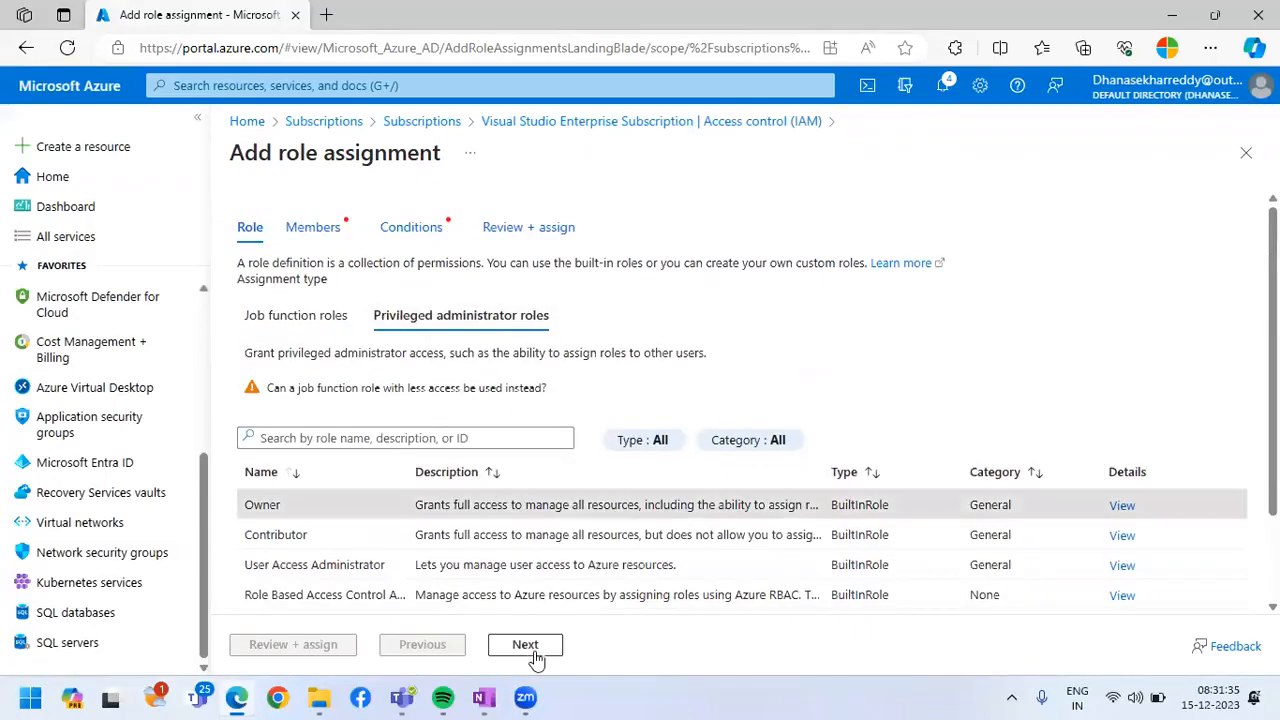
click(525, 644)
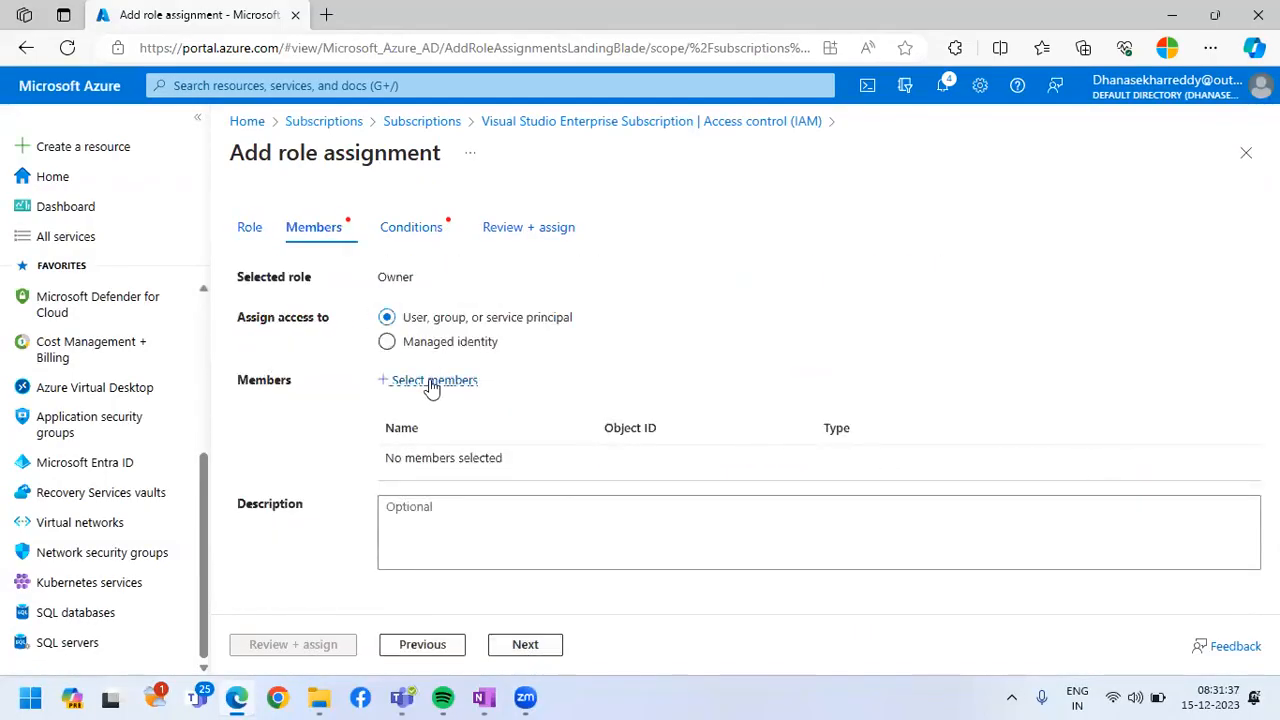
click(432, 386)
click(443, 646)
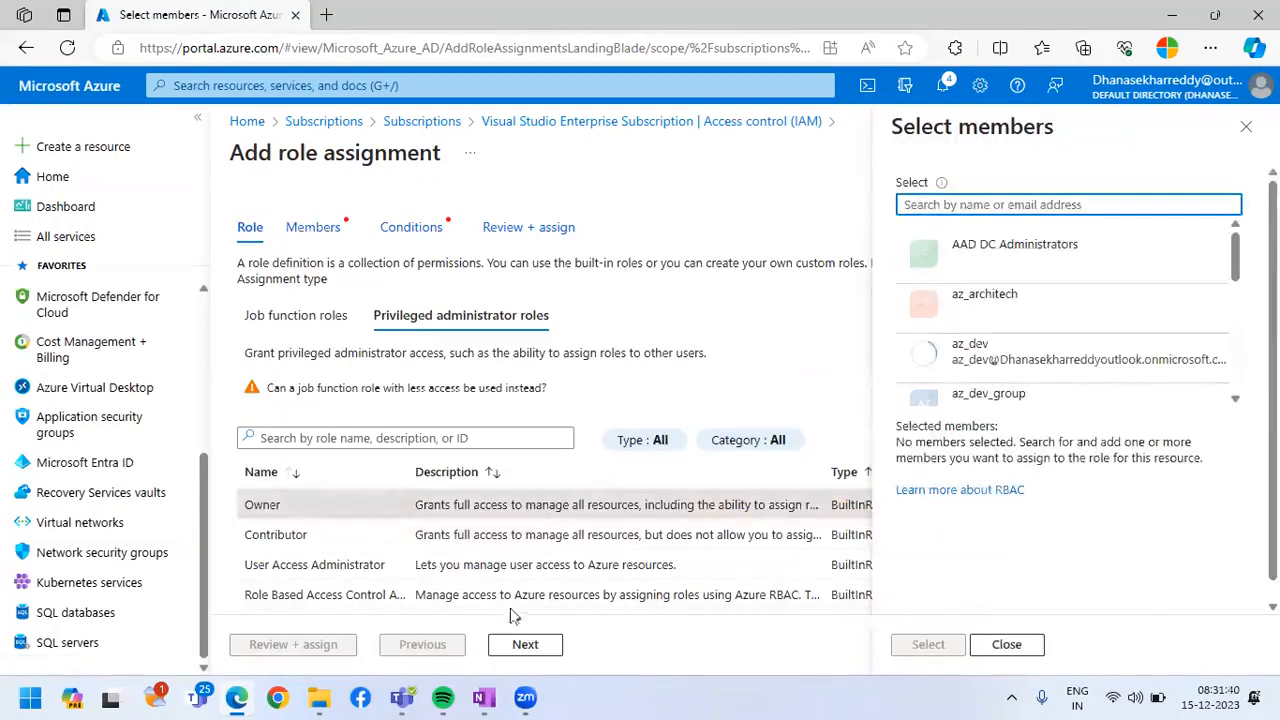
click(524, 646)
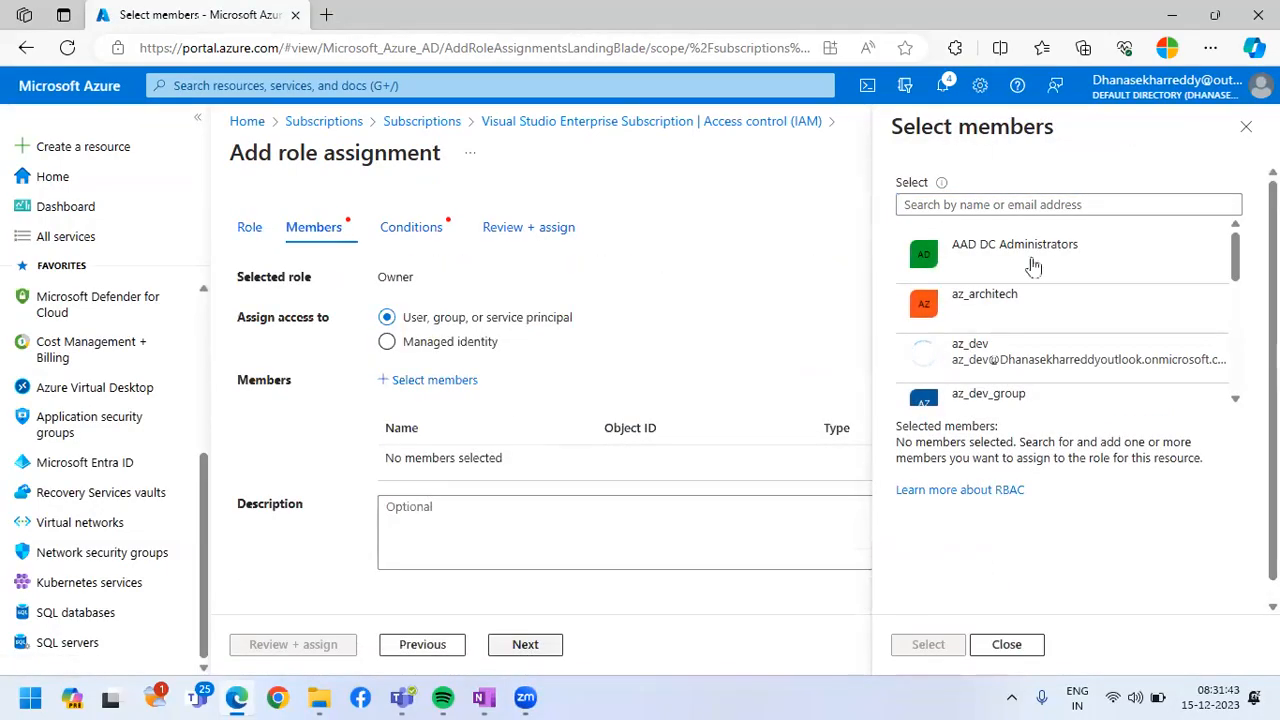
click(1246, 128)
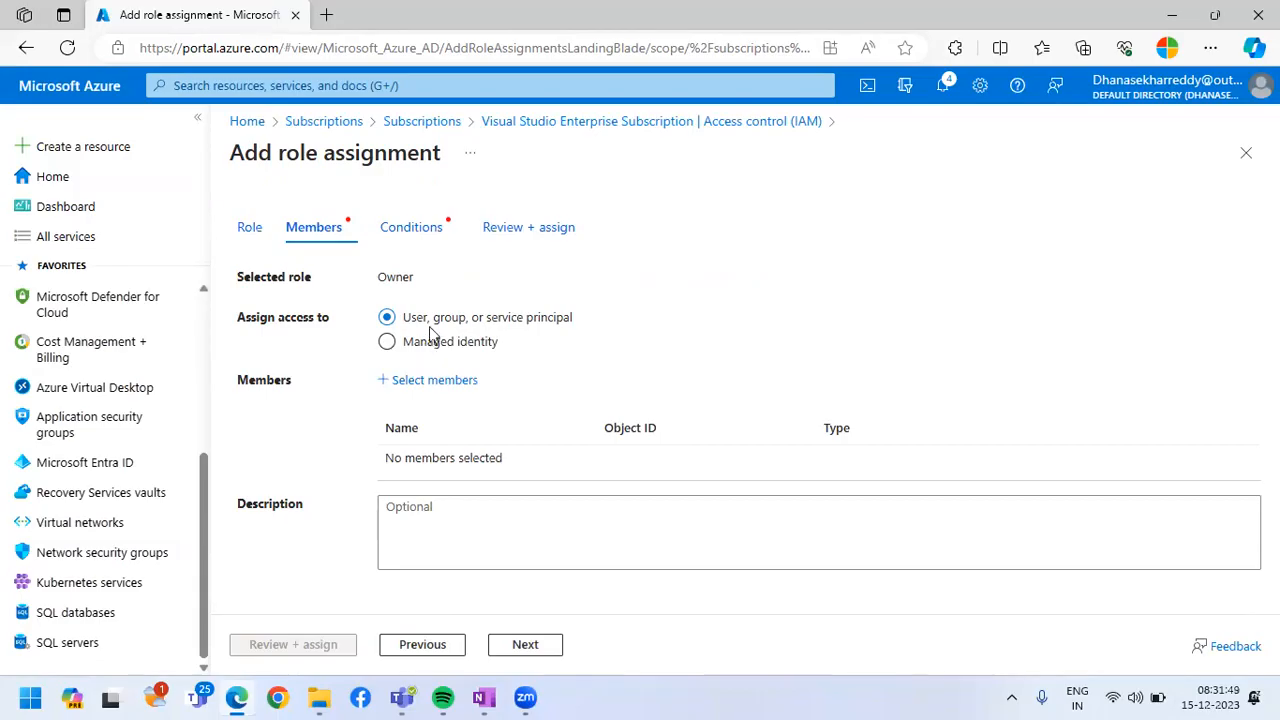
Find superadmin by searching for "supera", select it as the Owner role's member, and proceed to the assignment conditions
click(433, 383)
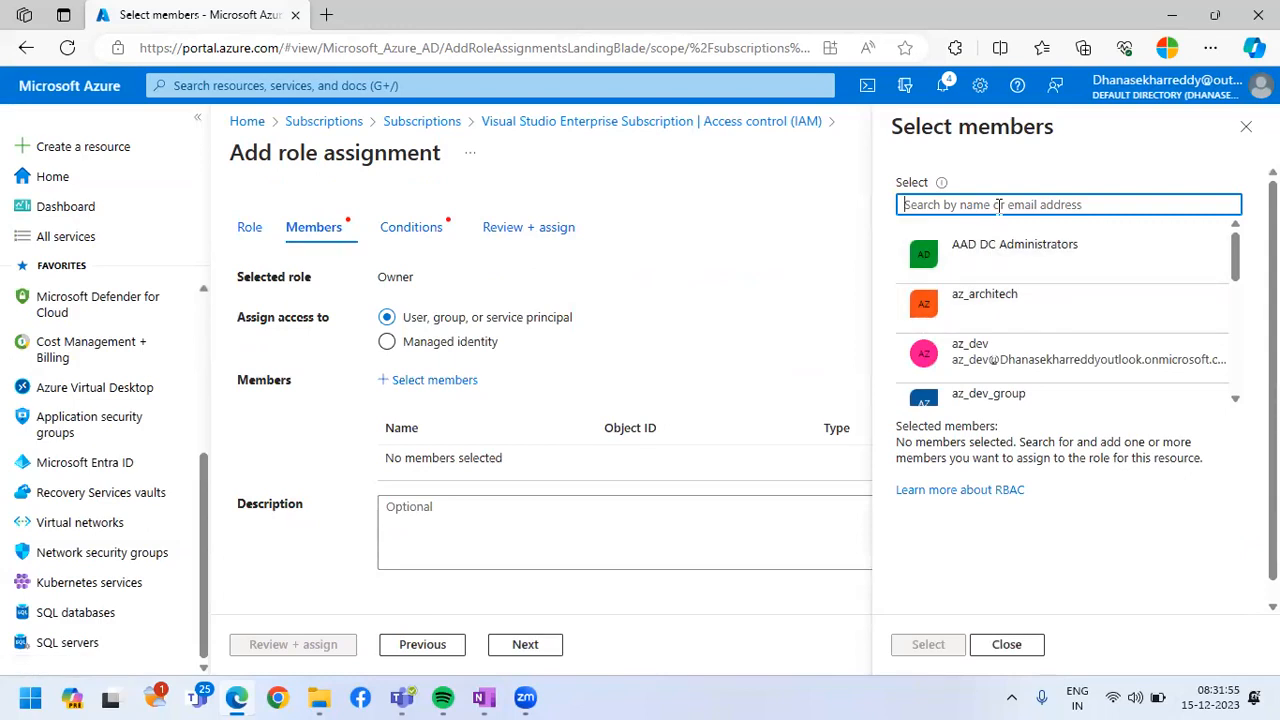
text(supera)
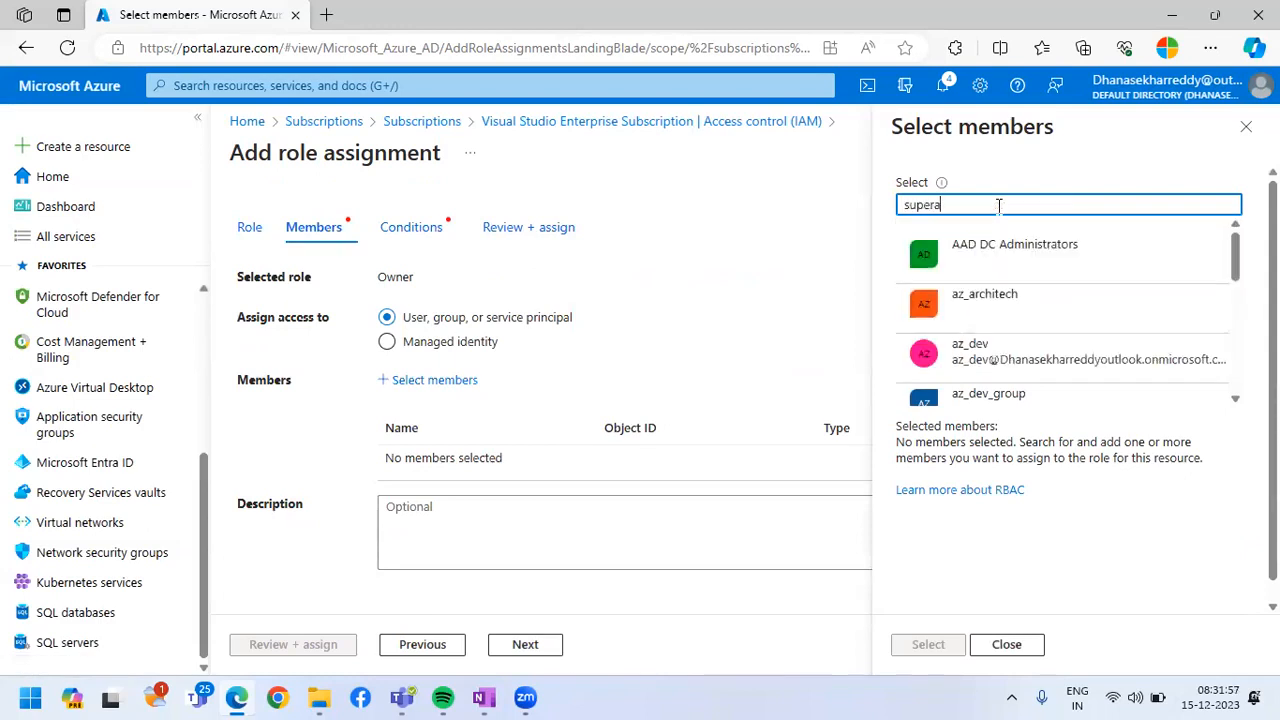
click(914, 252)
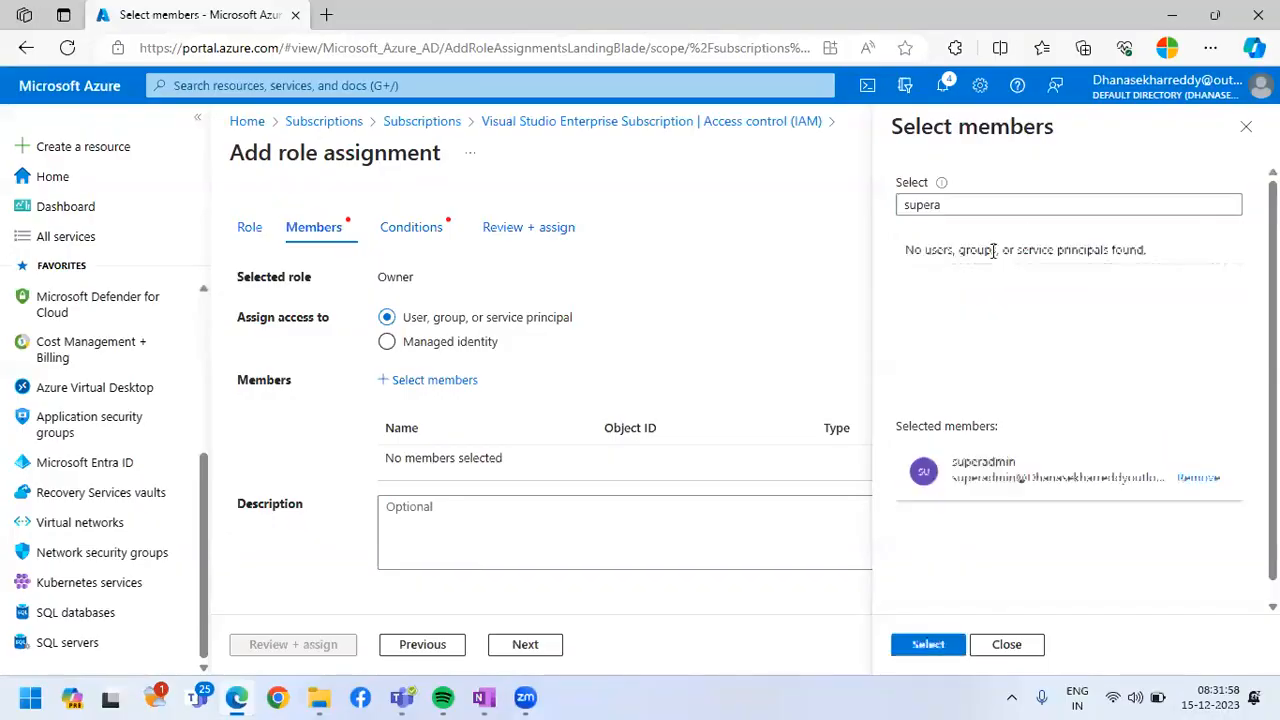
click(928, 644)
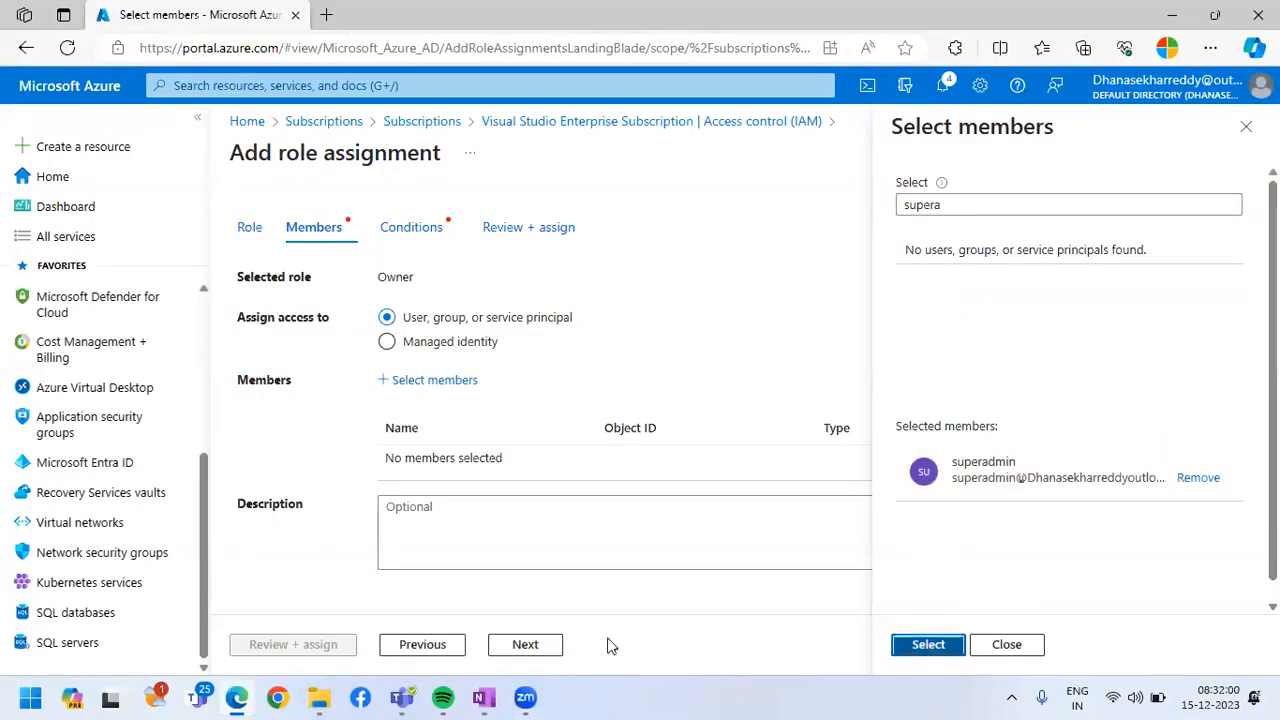
click(524, 648)
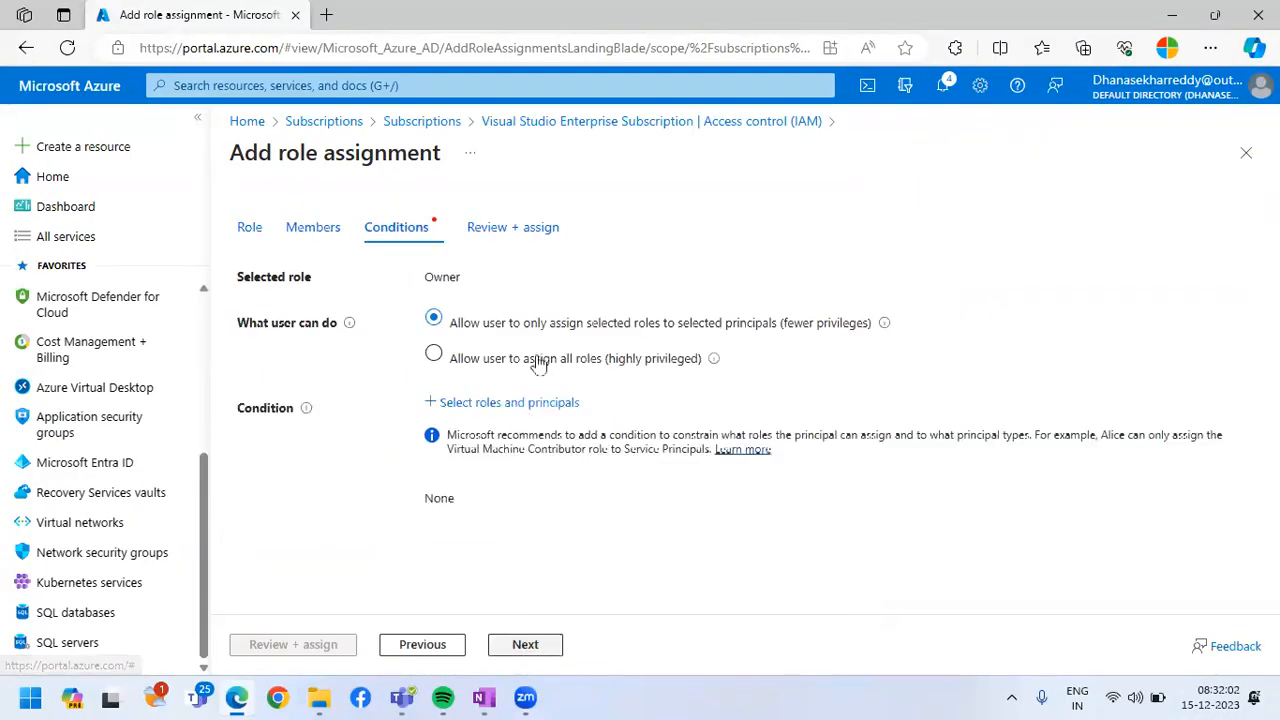
Allow the user to assign all roles (highly privileged), and review and submit superadmin's Owner role assignment on the subscription
click(294, 648)
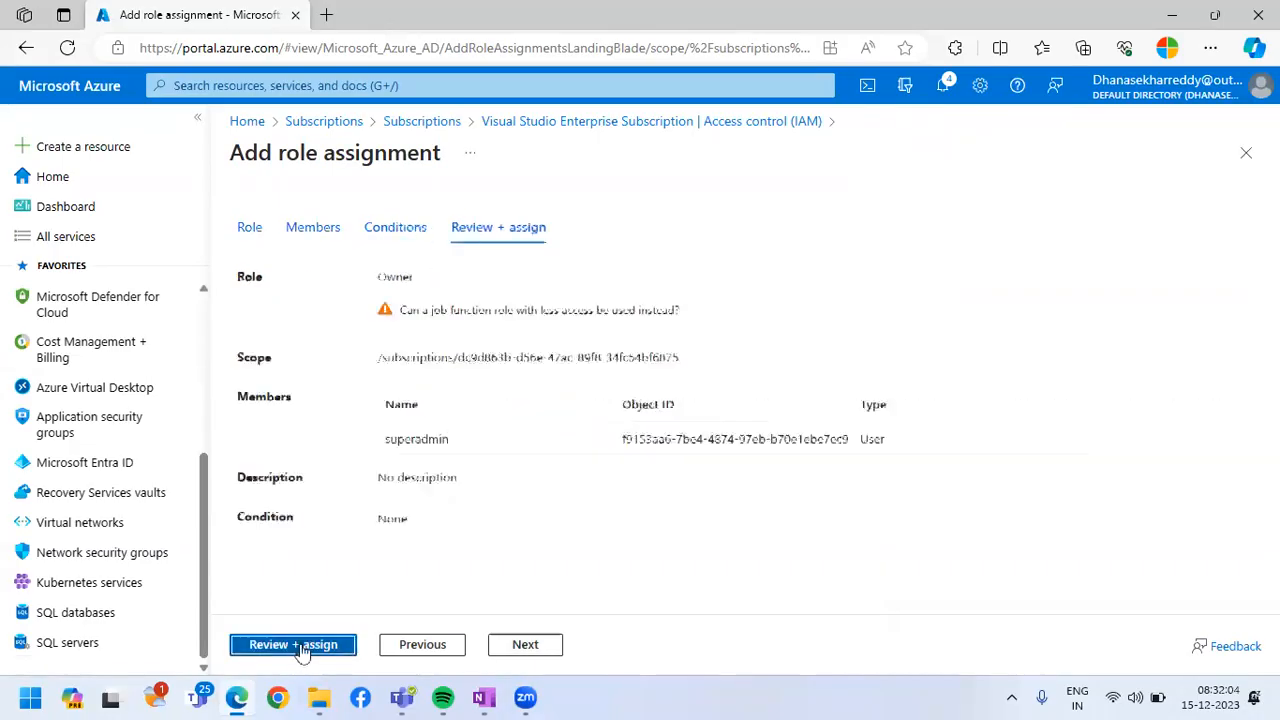
click(300, 645)
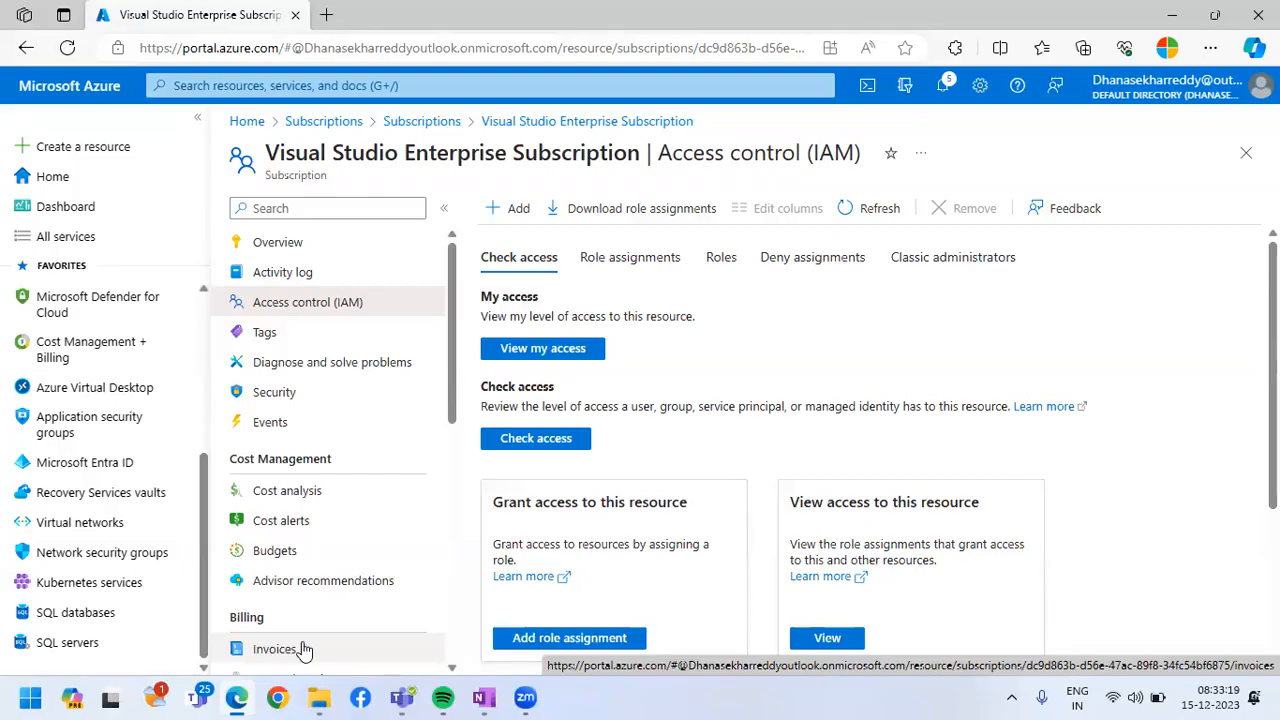
scroll(500, 525, down, 3)
scroll(549, 508, up, 3)
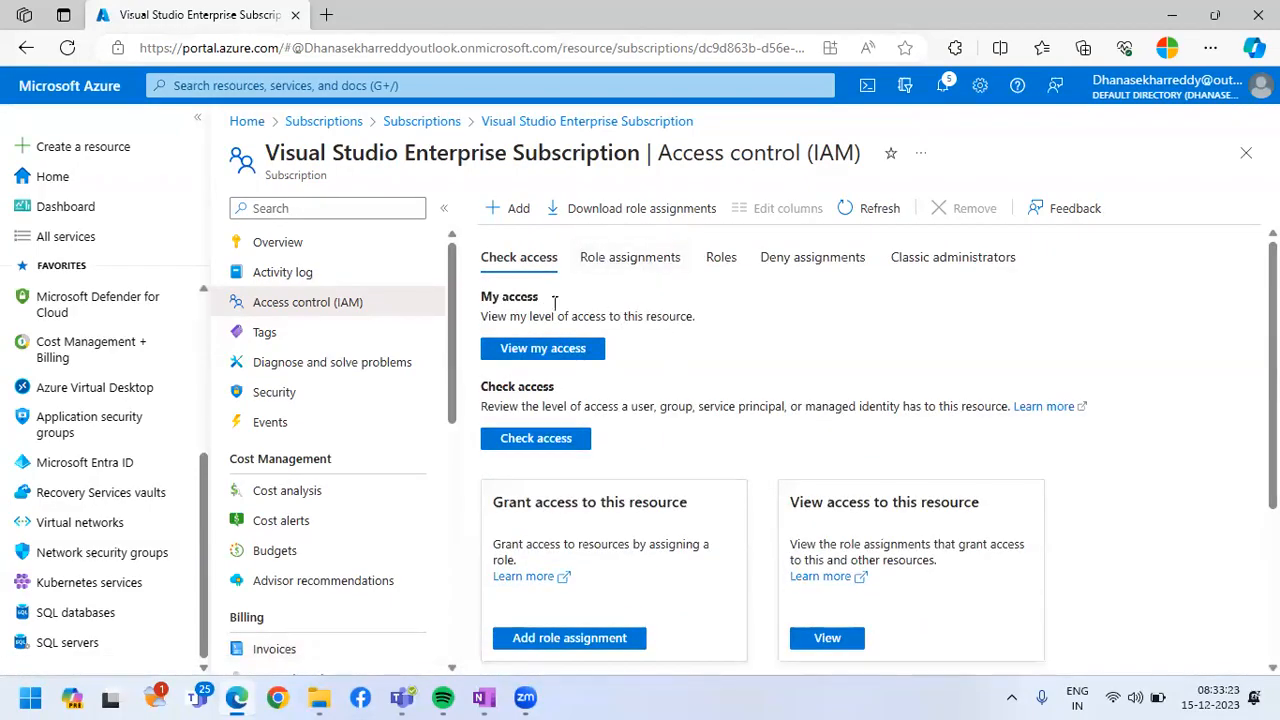
click(1150, 30)
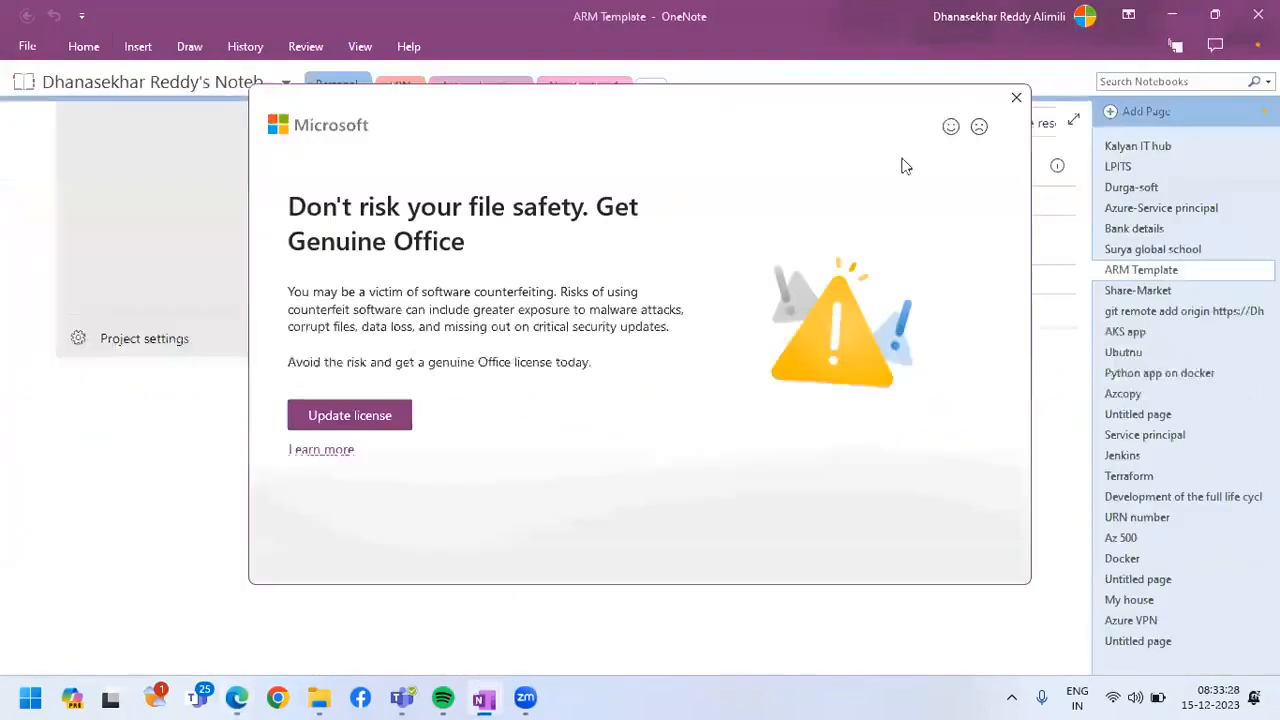
click(1016, 97)
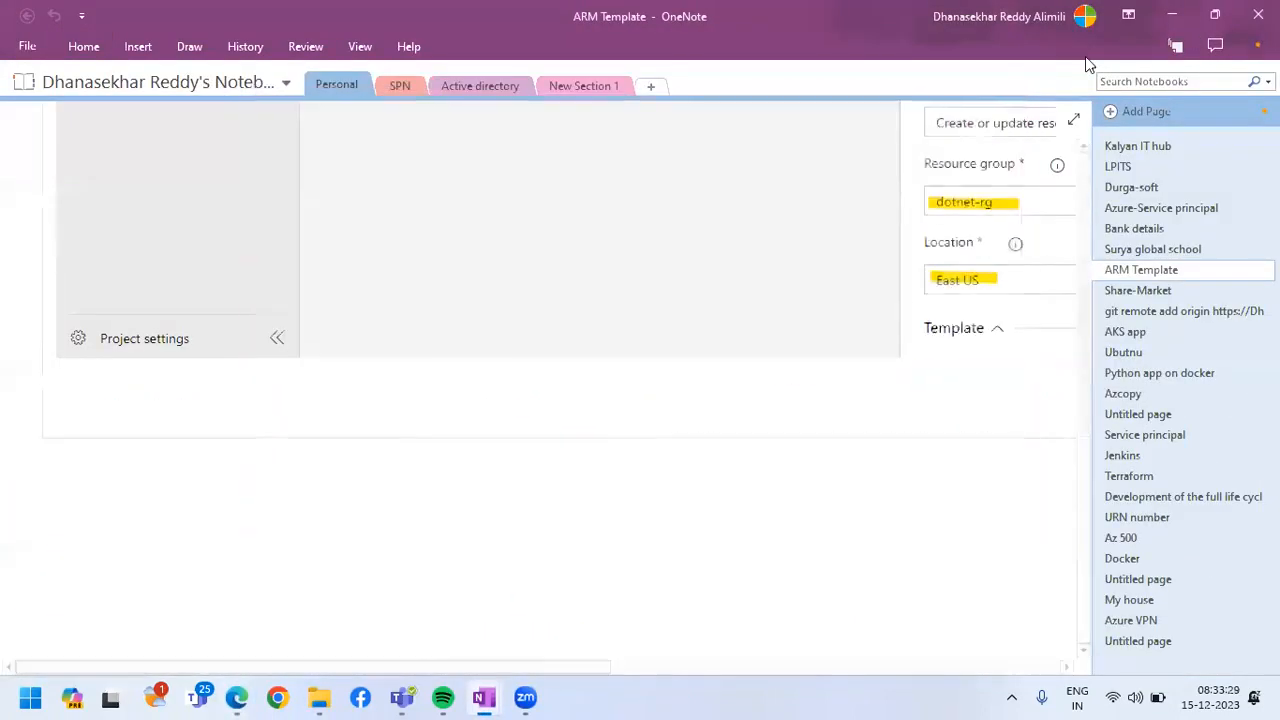
click(1172, 15)
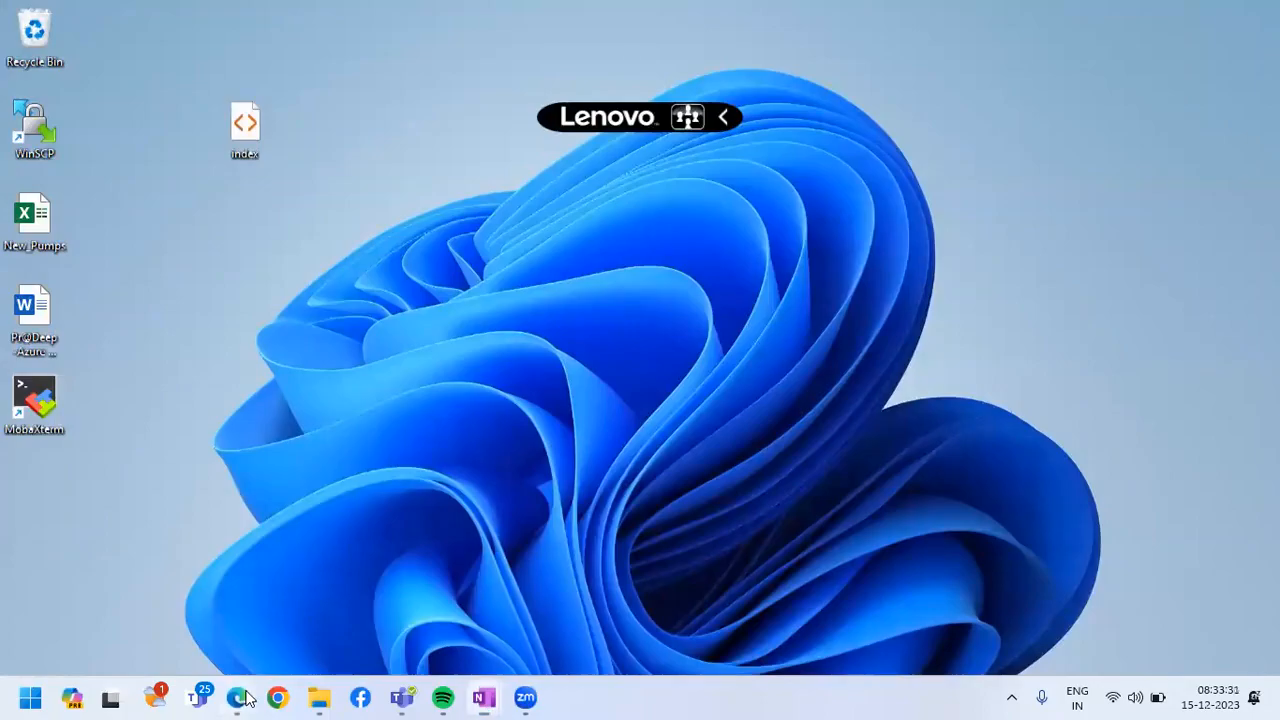
click(237, 698)
Open the Azure portal's sign-in page in a new InPrivate browser window
click(1210, 48)
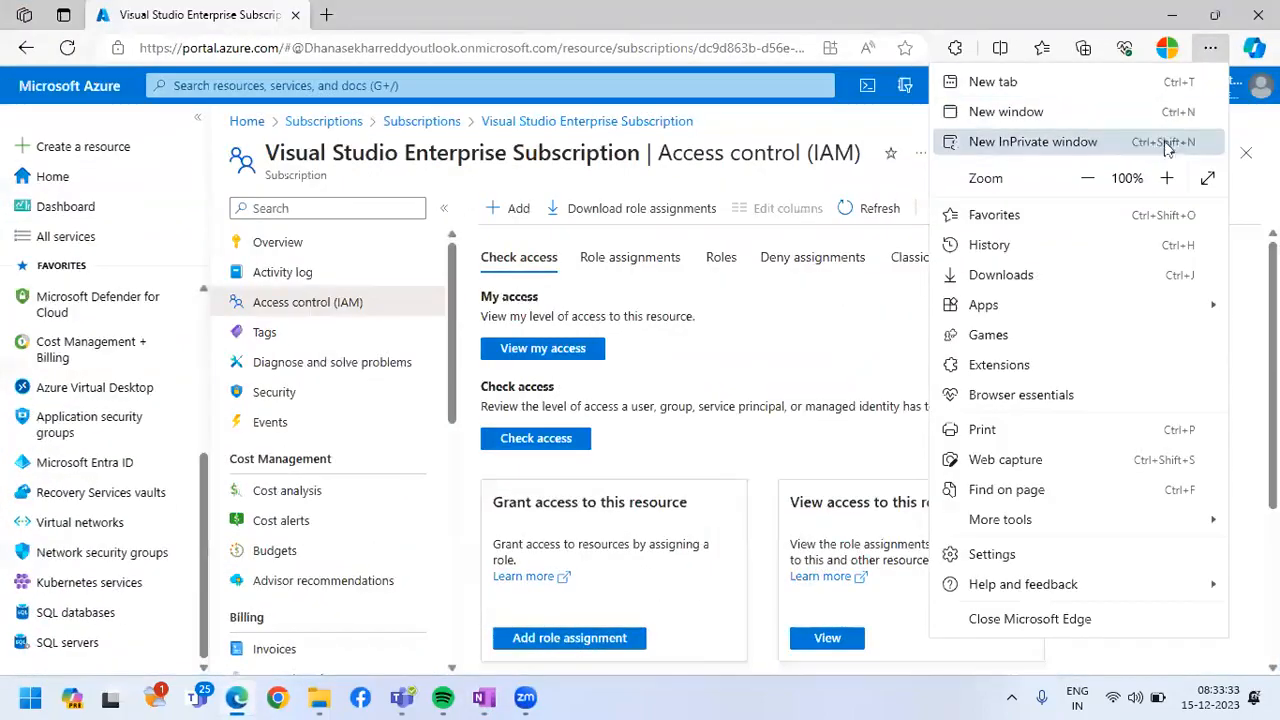
click(1098, 148)
text(po)
key(Return)
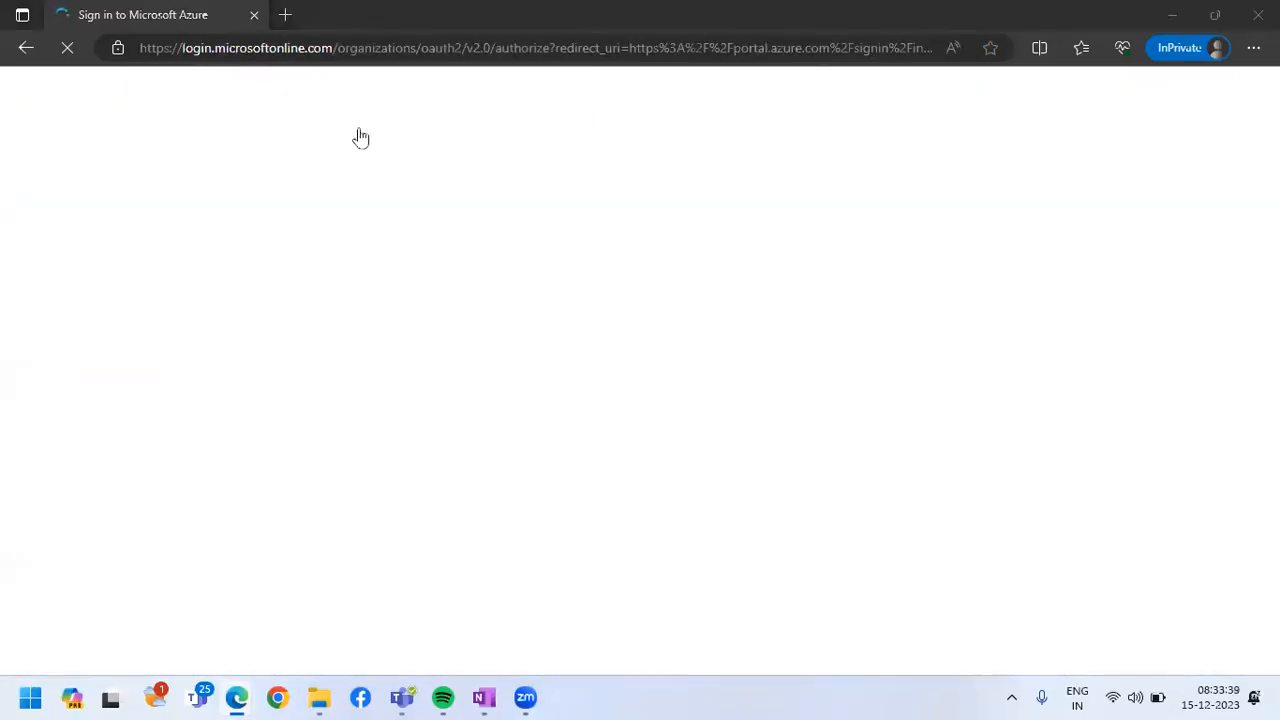
Switch back to the regular browser window and open superadmin's profile from the Microsoft Entra ID users
key(alt+Tab)
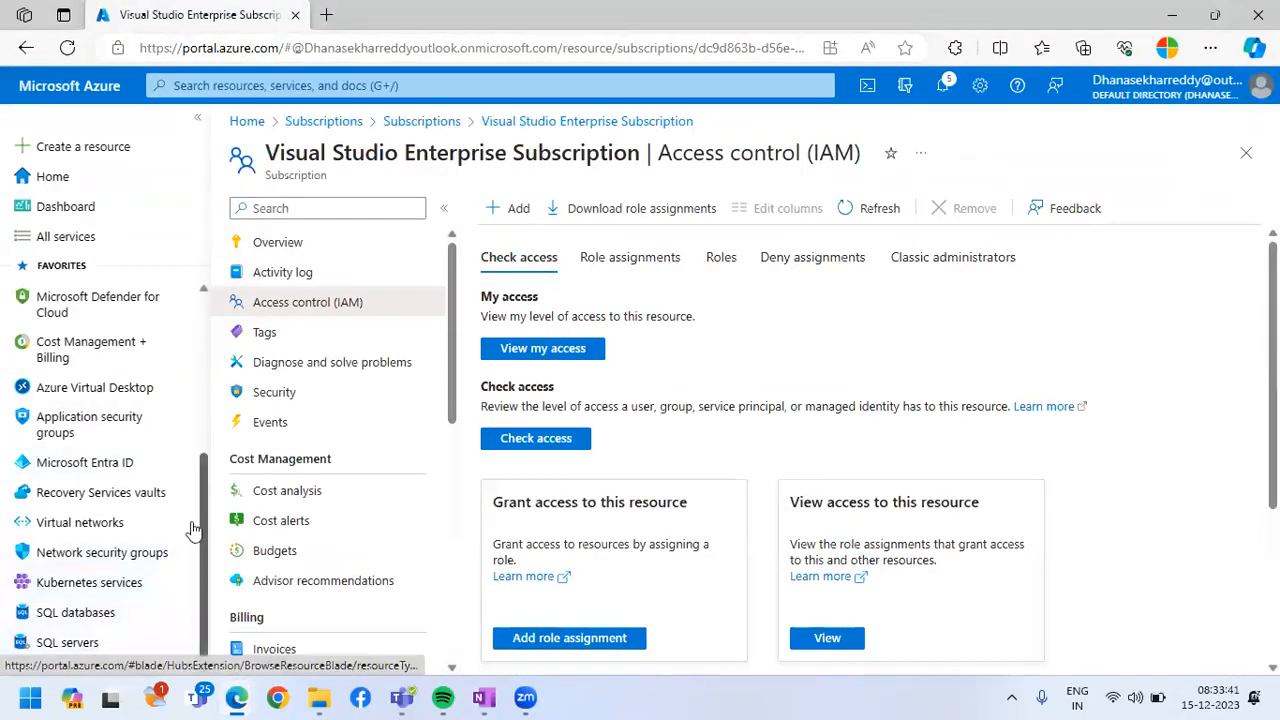
scroll(100, 600, up, 1)
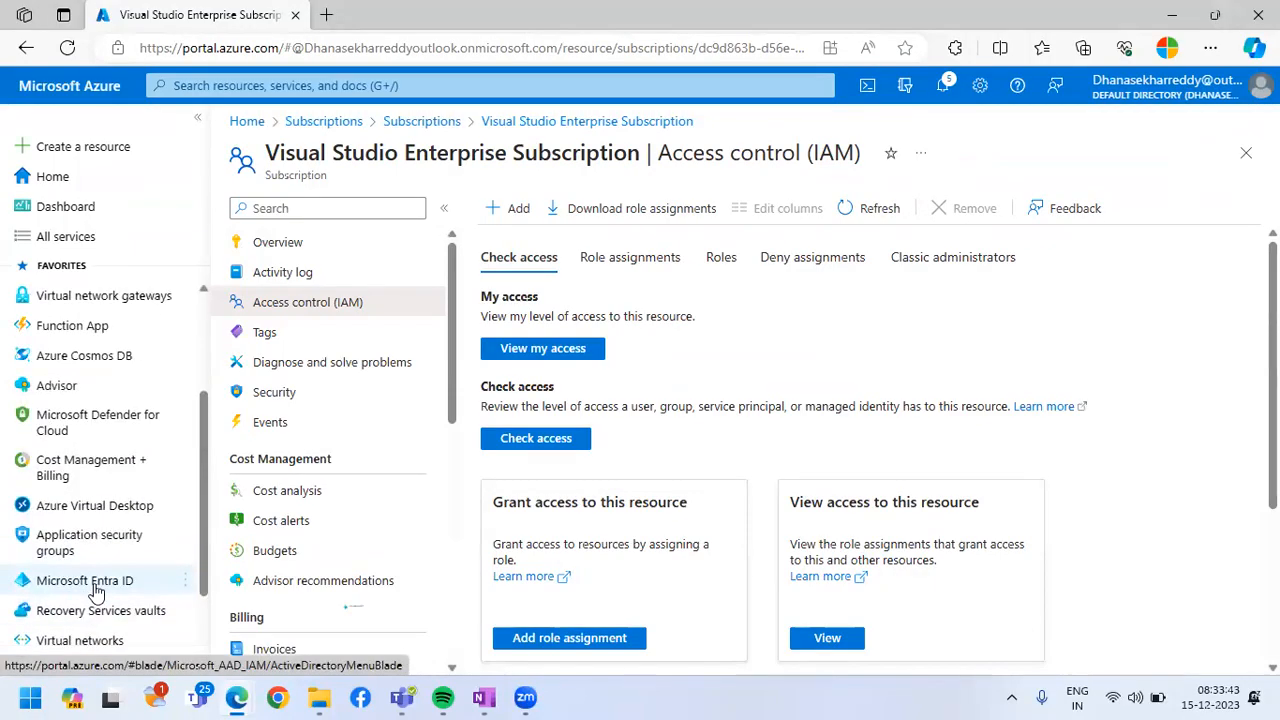
click(96, 588)
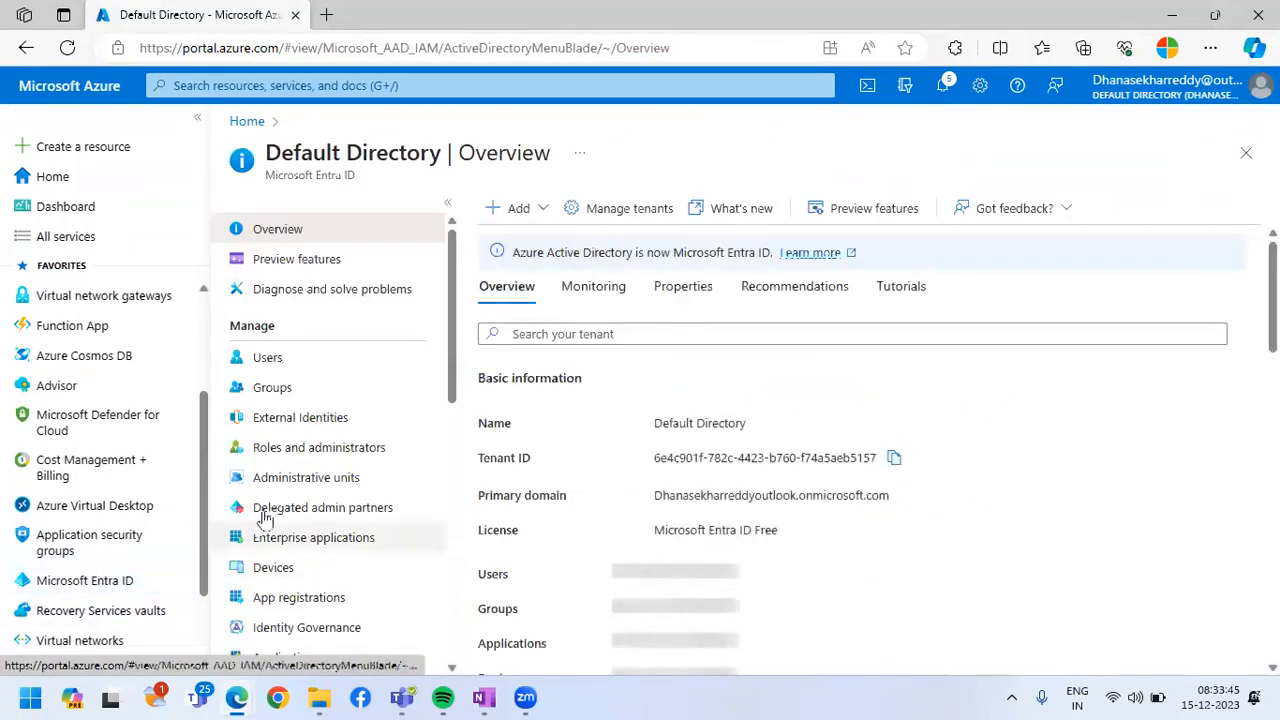
click(330, 360)
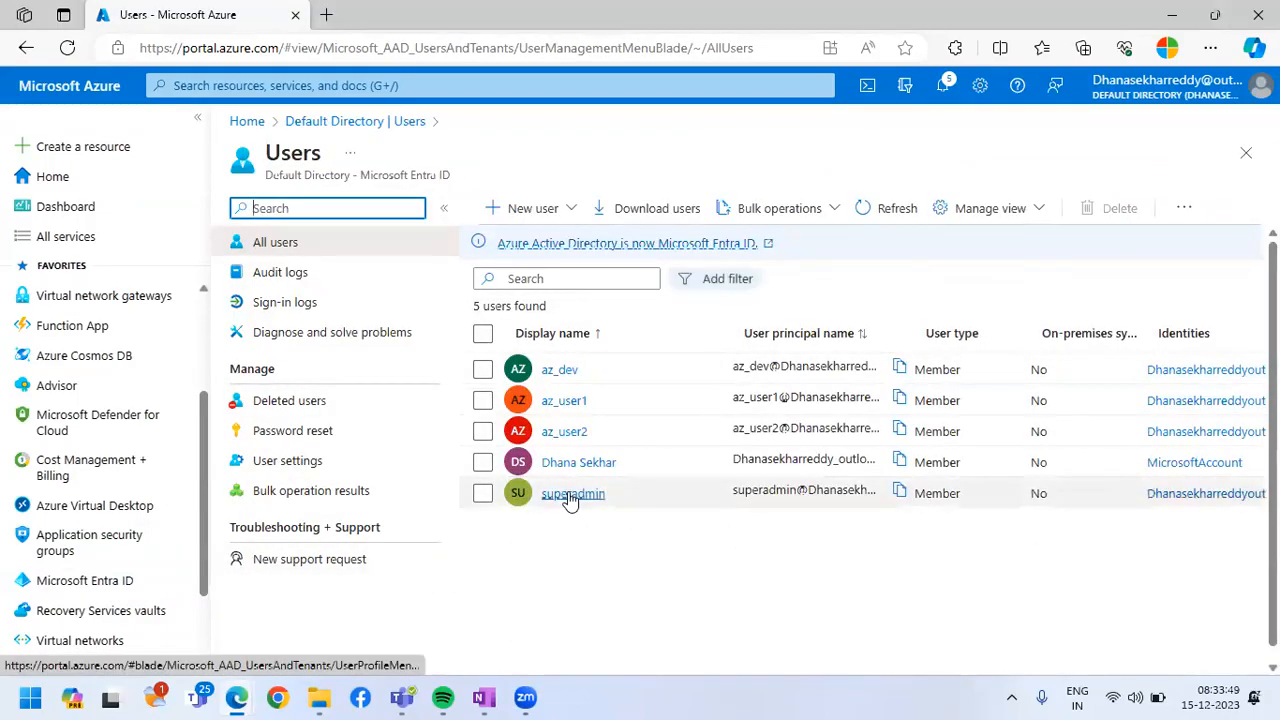
click(572, 496)
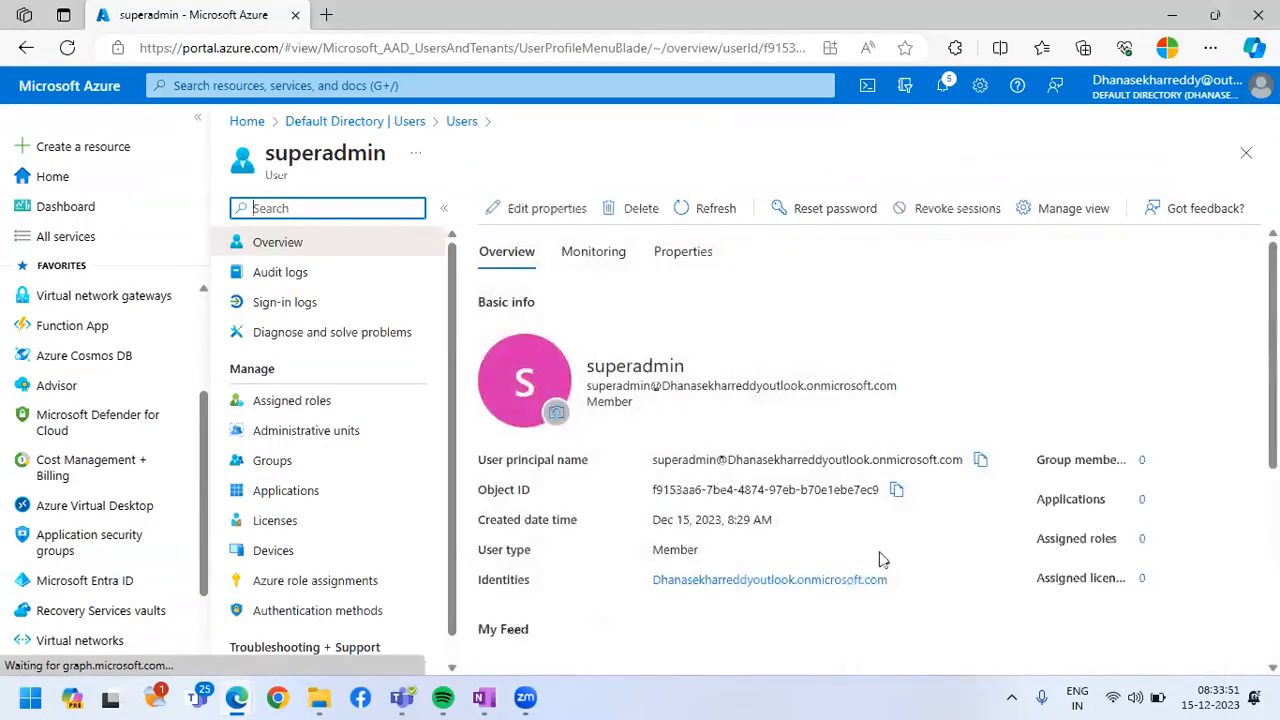
Try to sign in to Azure in the InPrivate window with the Identities value copied from superadmin's profile
drag(890, 580, 660, 612)
key(ctrl+c)
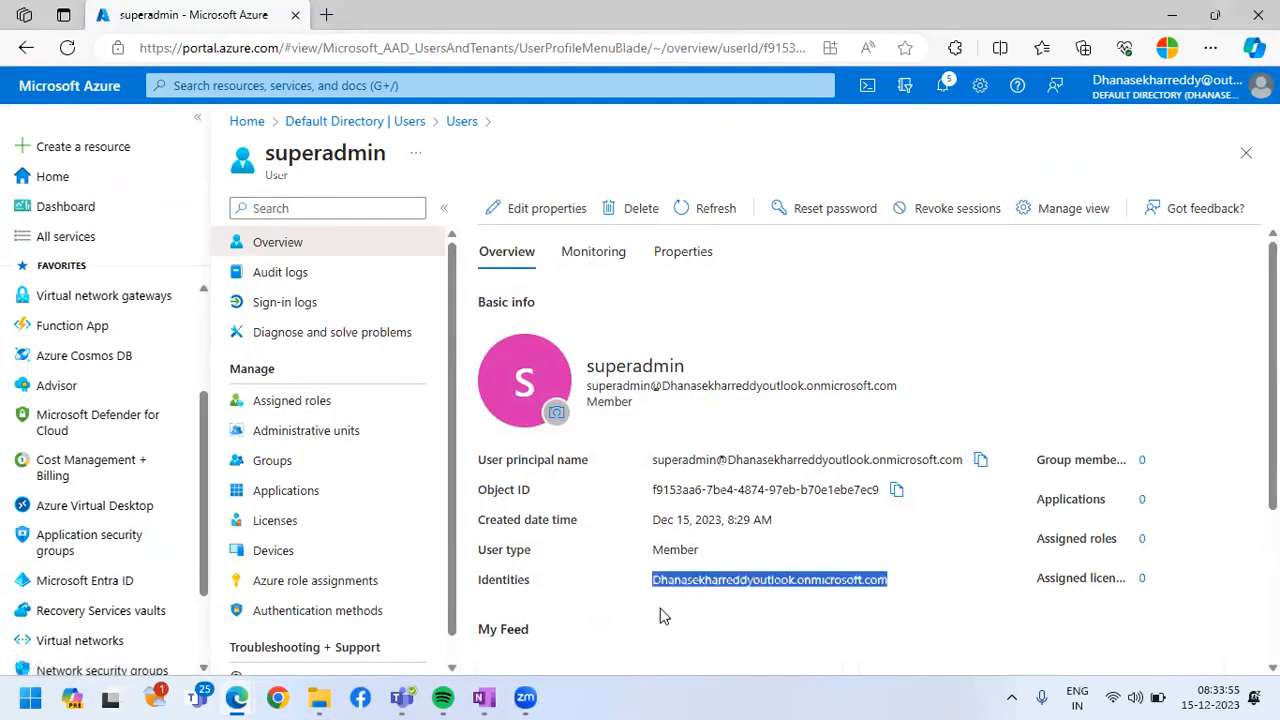
key(alt+Tab)
click(562, 316)
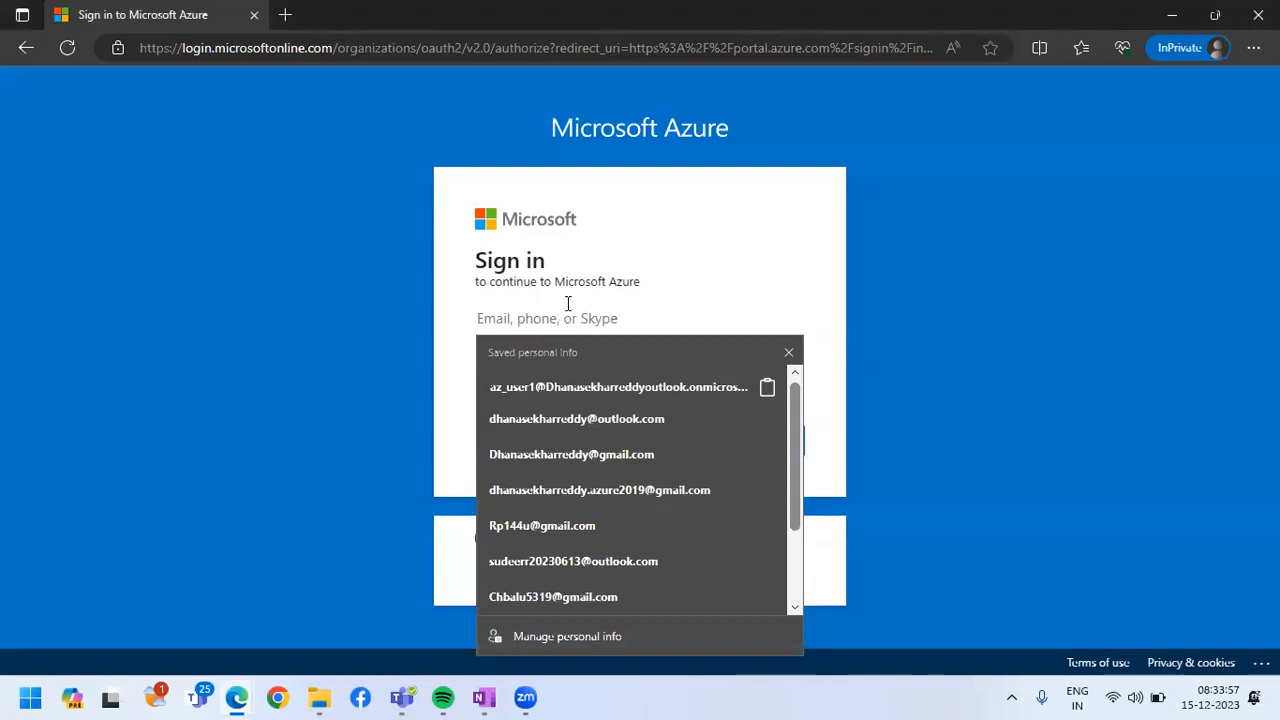
key(ctrl+v)
click(748, 432)
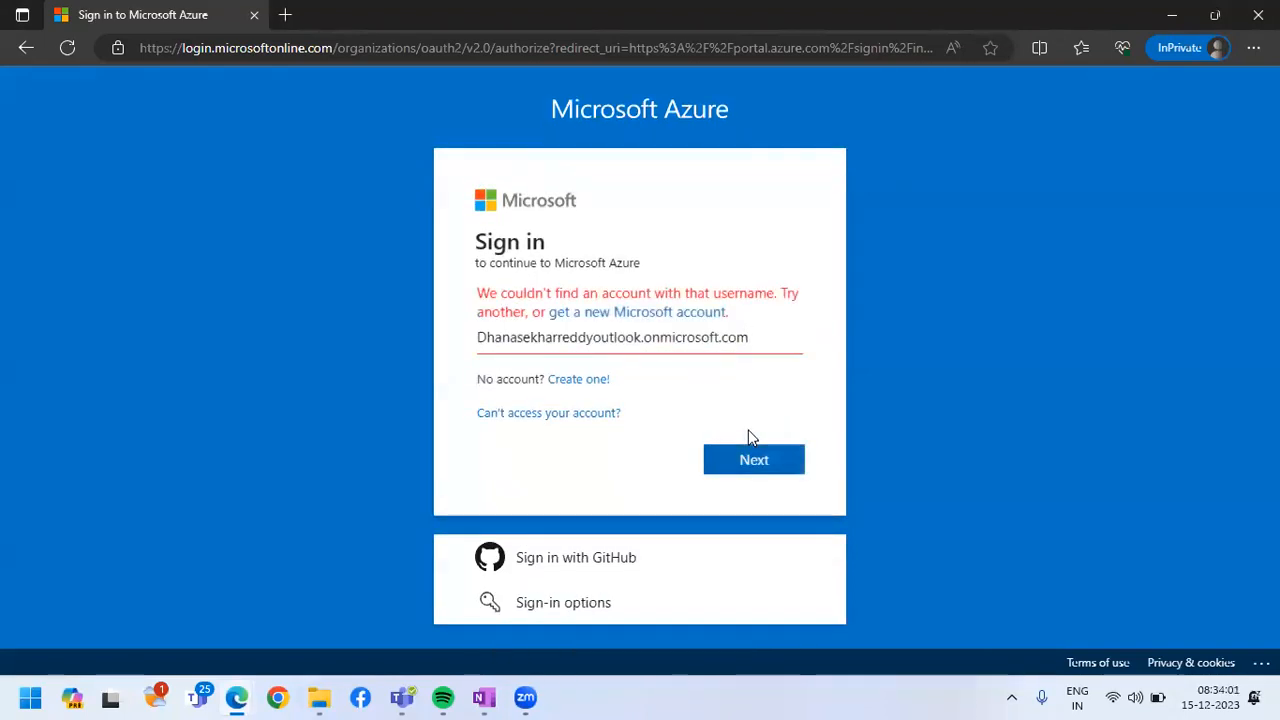
drag(750, 337, 434, 337)
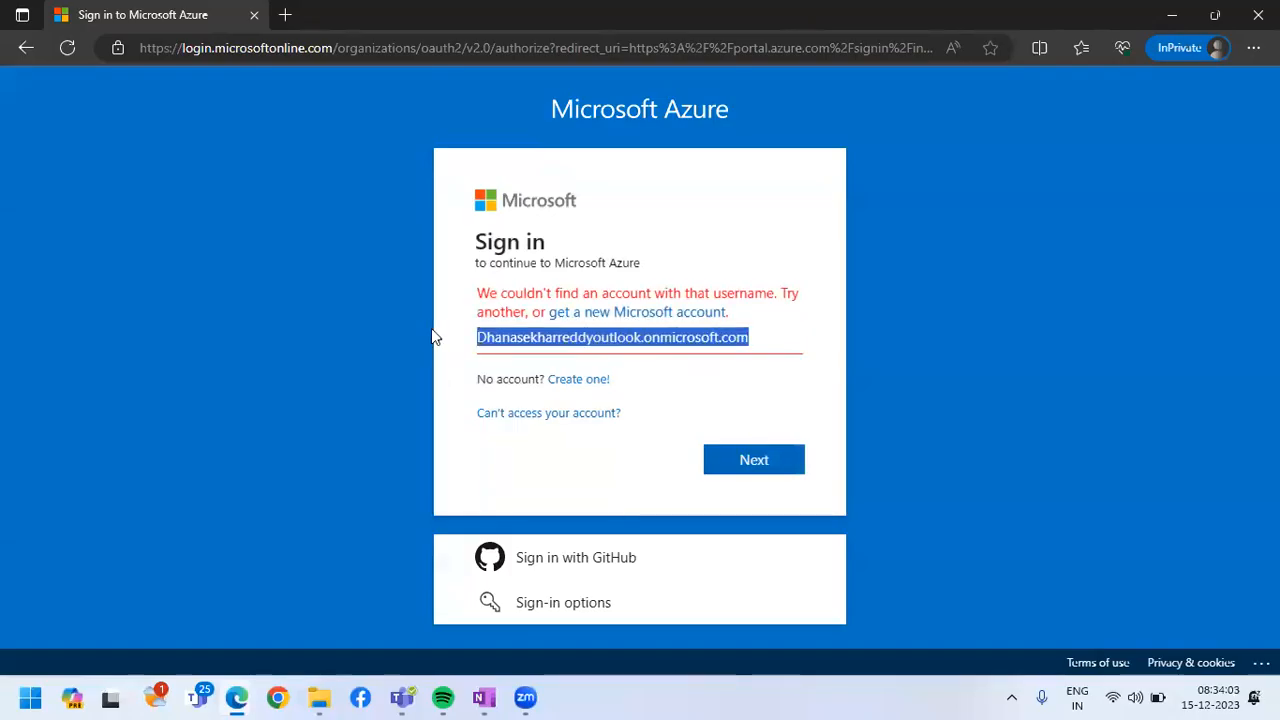
Return to the Entra ID users list, reopen superadmin's profile and copy its user principal name
key(alt+Tab)
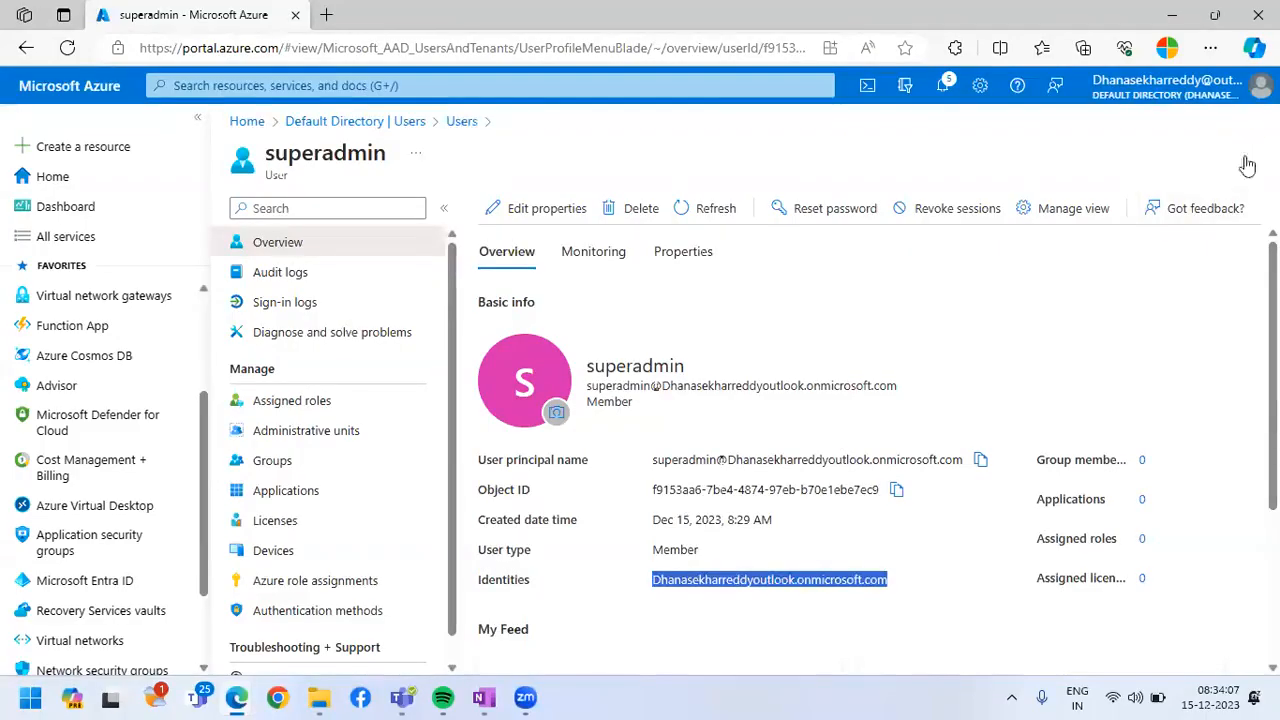
click(1246, 157)
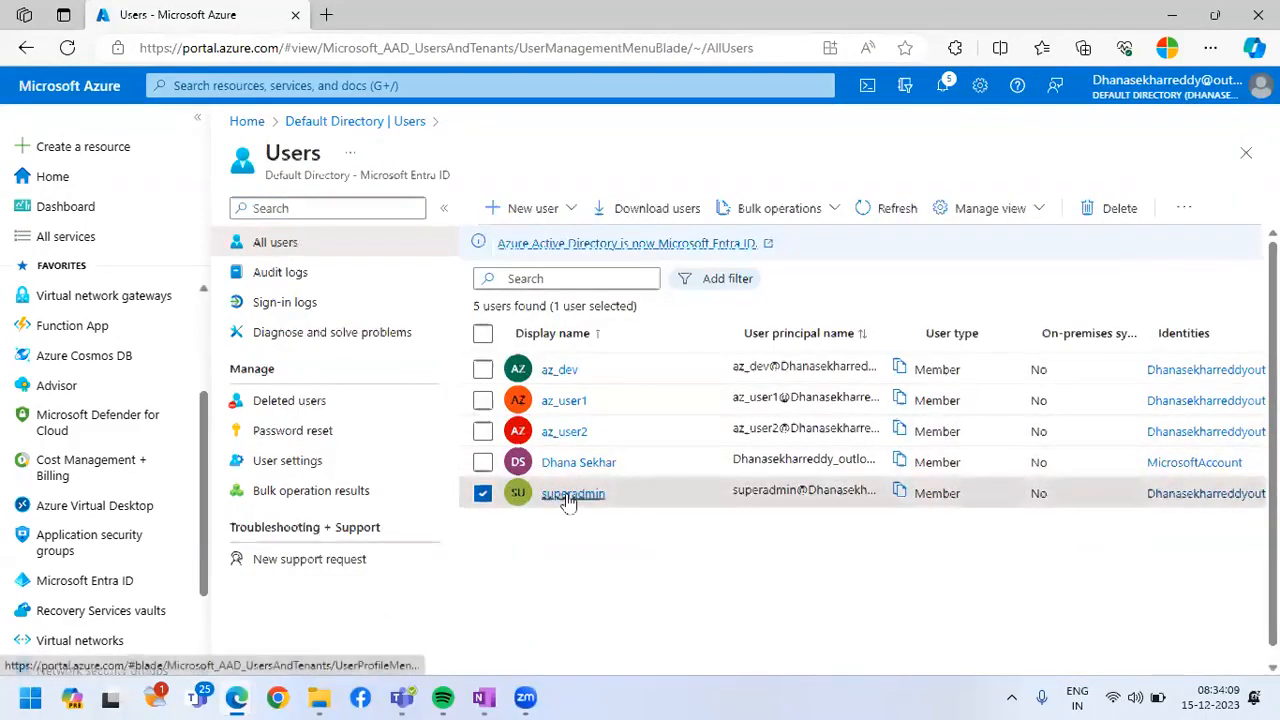
click(568, 496)
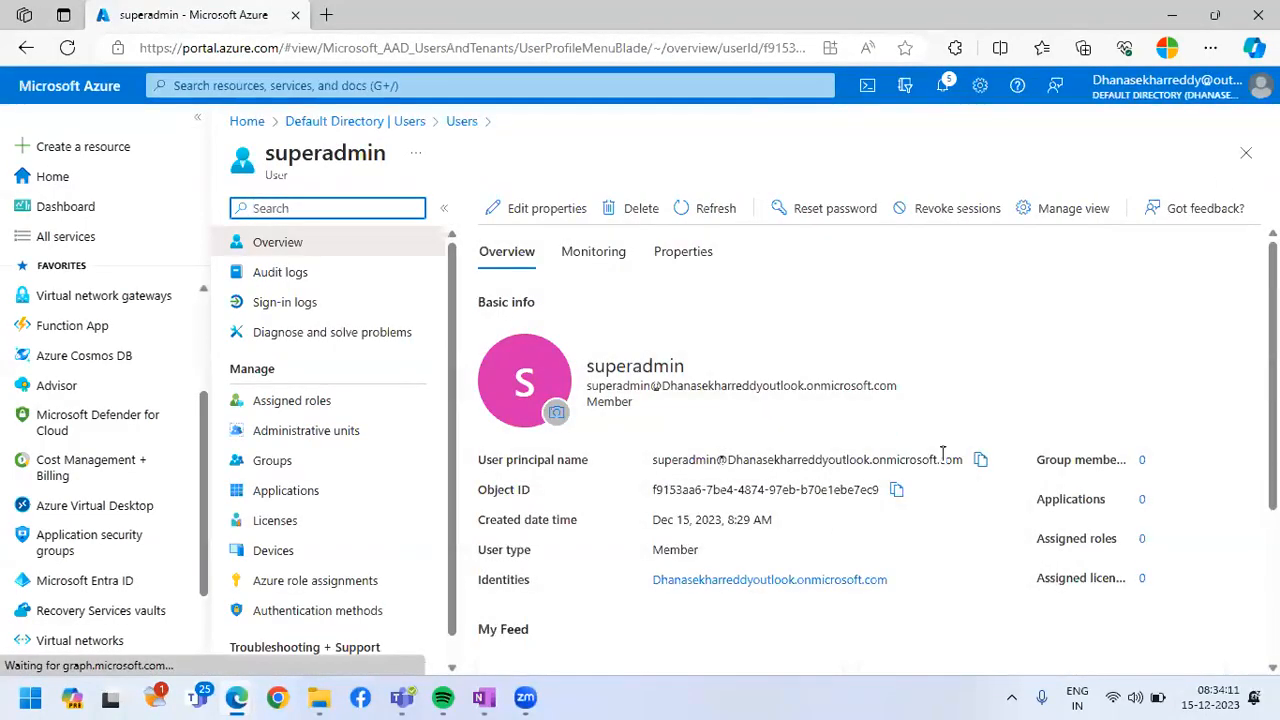
click(980, 459)
Replace the sign-in username in the InPrivate window with superadmin's copied user principal name and proceed to the password
key(alt+Tab)
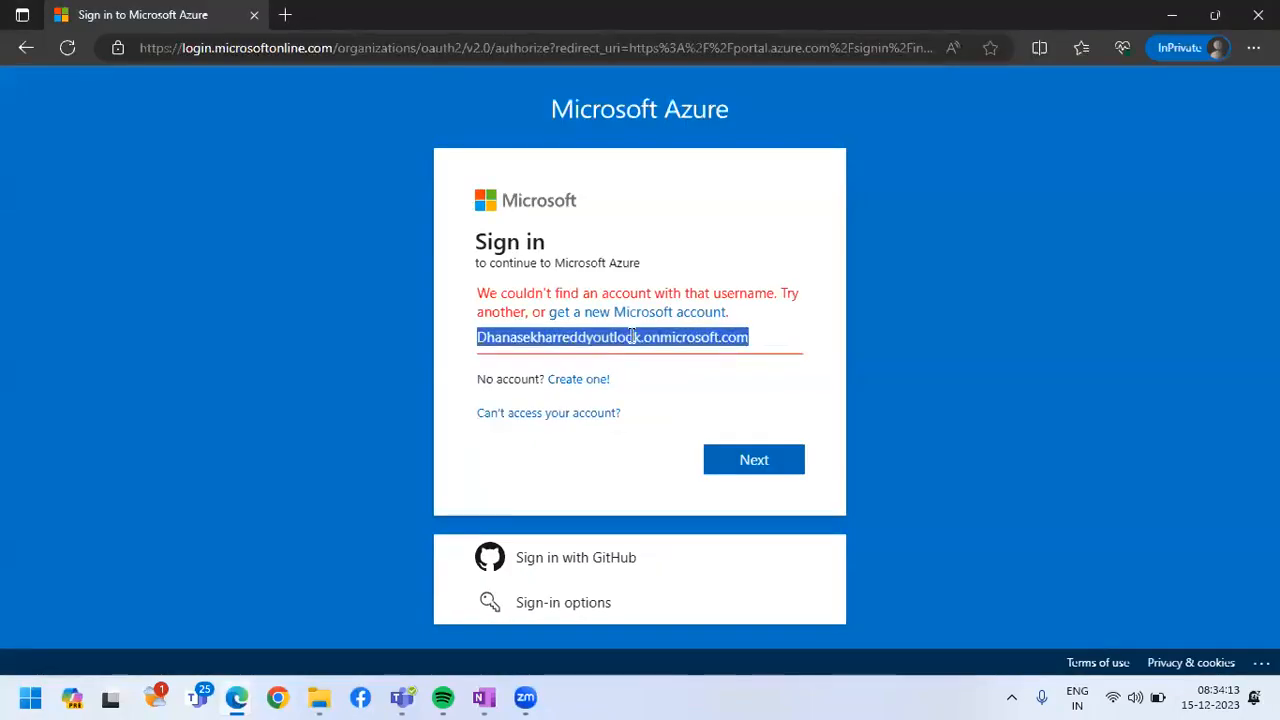
key(ctrl+v)
click(557, 322)
drag(583, 318, 771, 266)
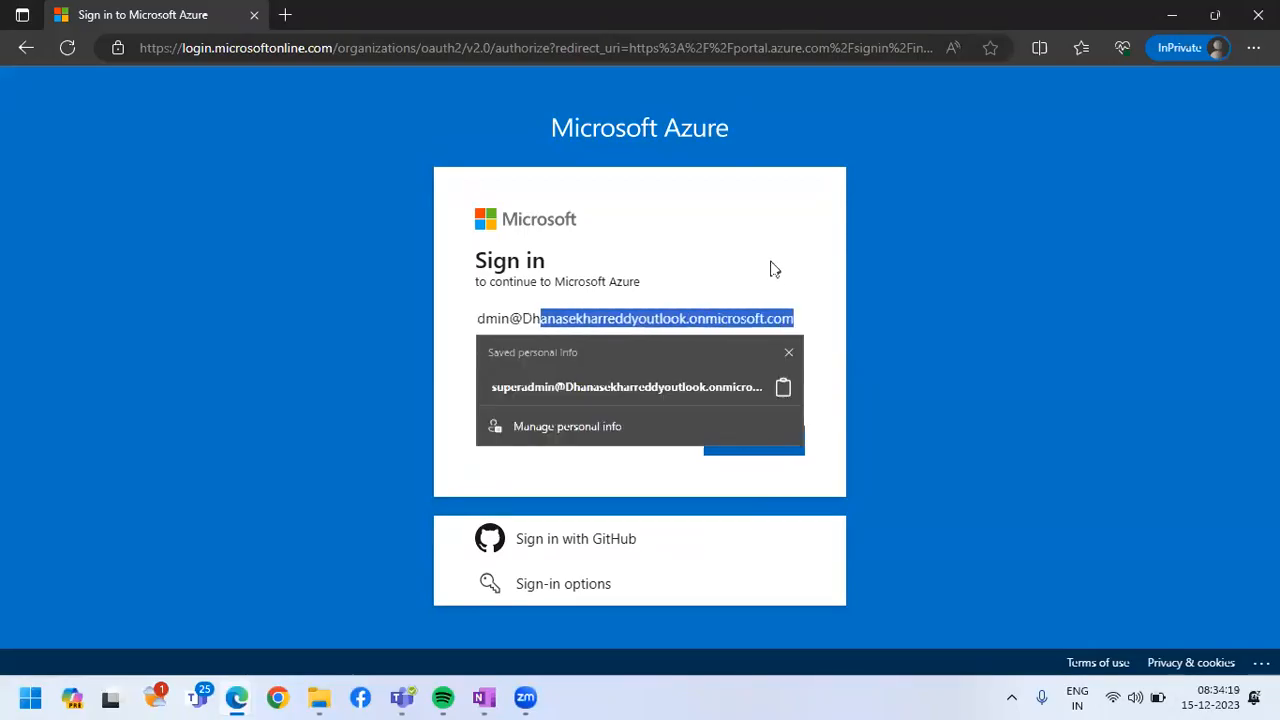
click(757, 262)
click(754, 440)
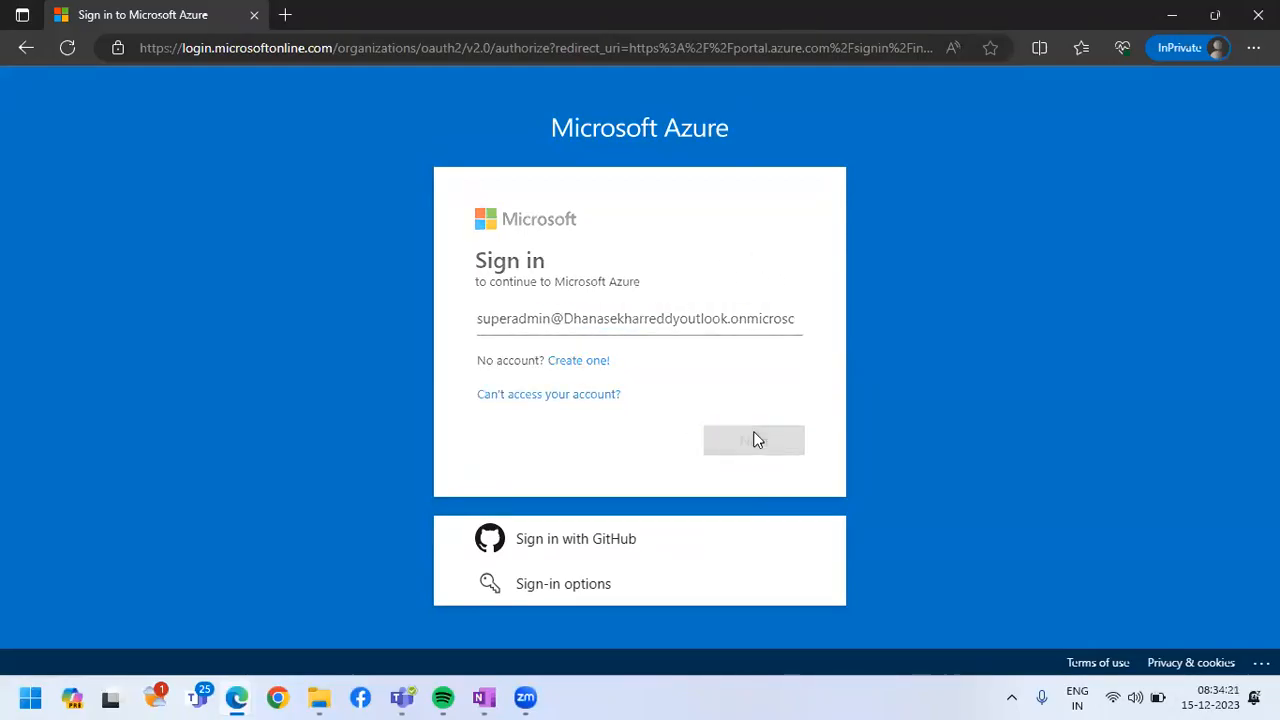
Enter superadmin's account password and submit the sign-in
text(••••••••••)
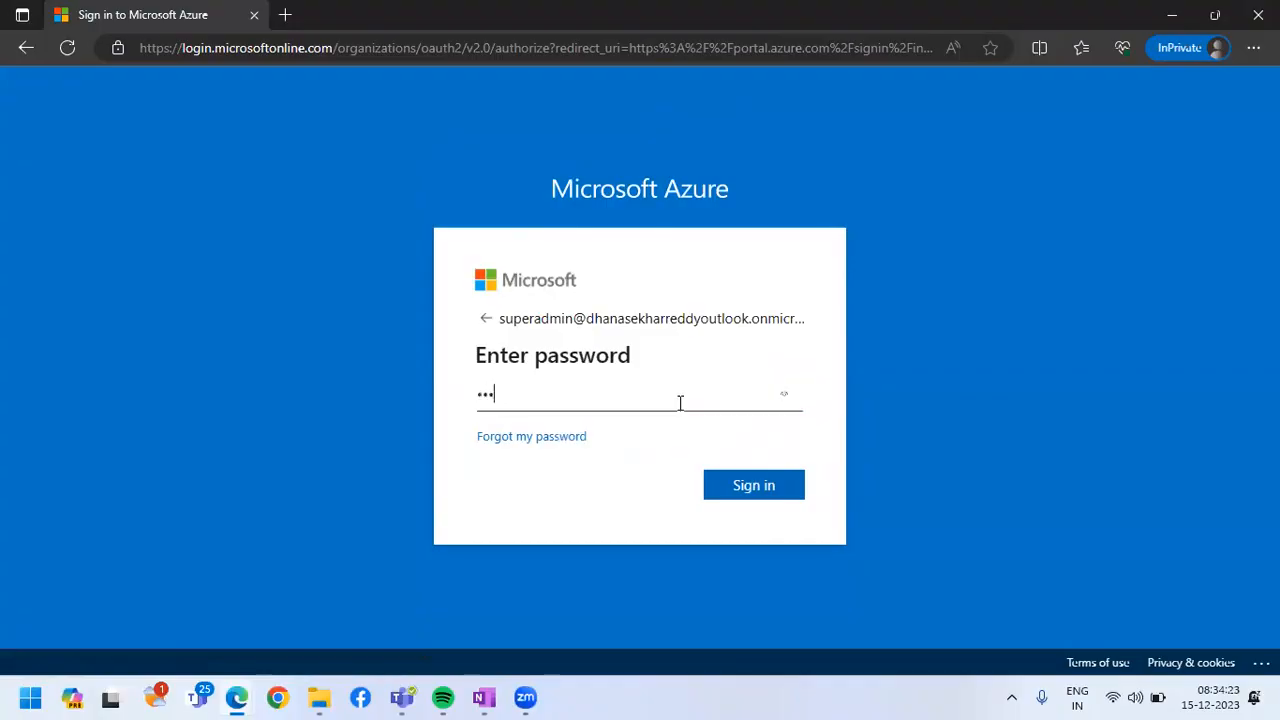
text(•)
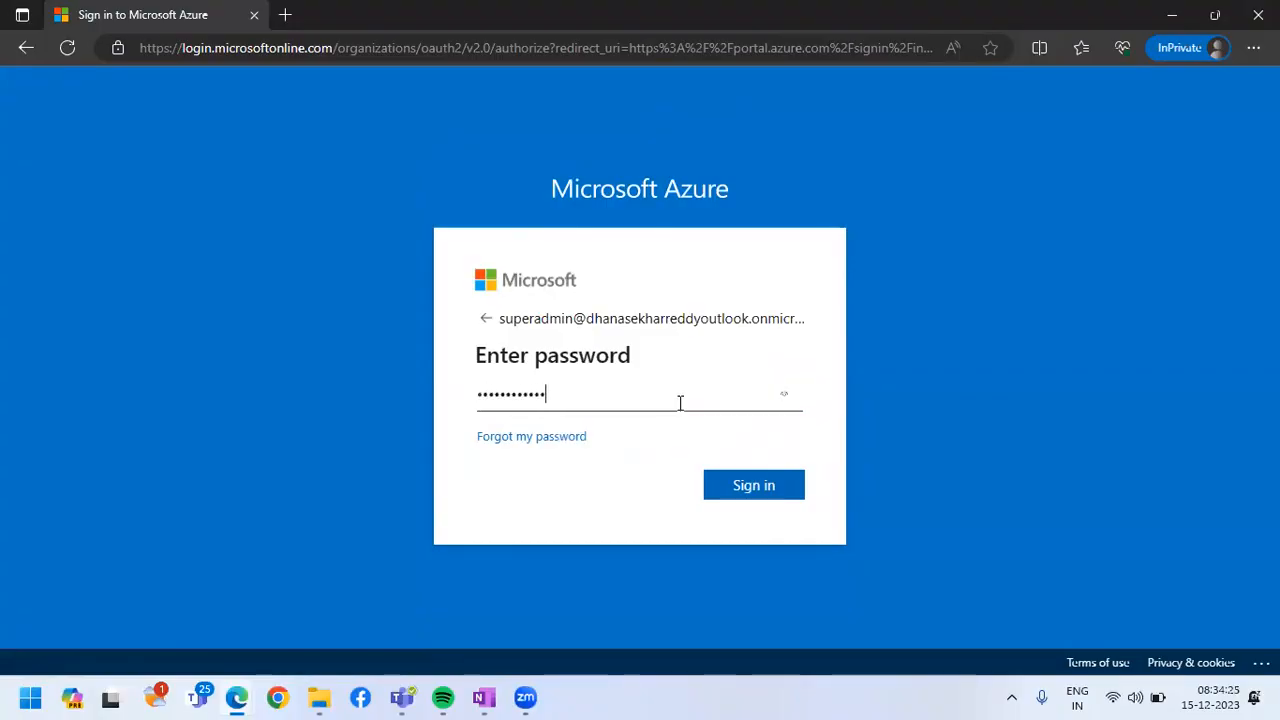
key(Return)
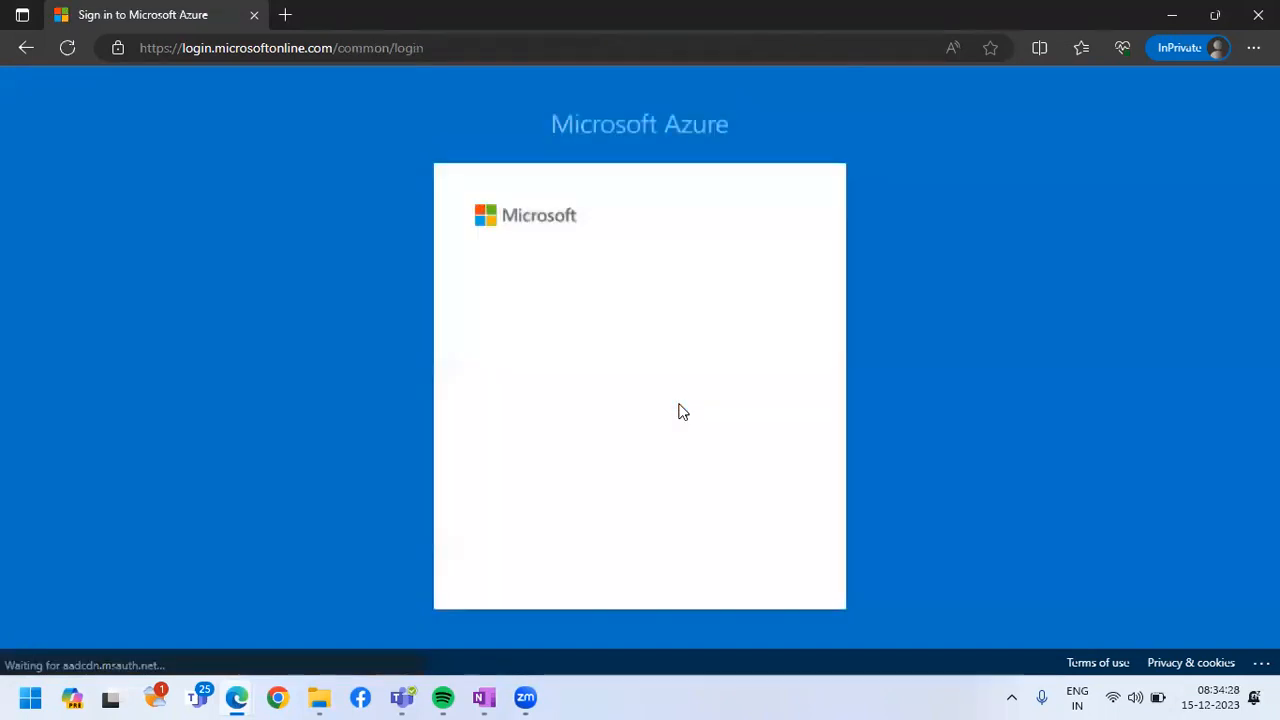
Update superadmin's password by entering the current password, a new password and its confirmation, and submit the form
text(••••••••••••)
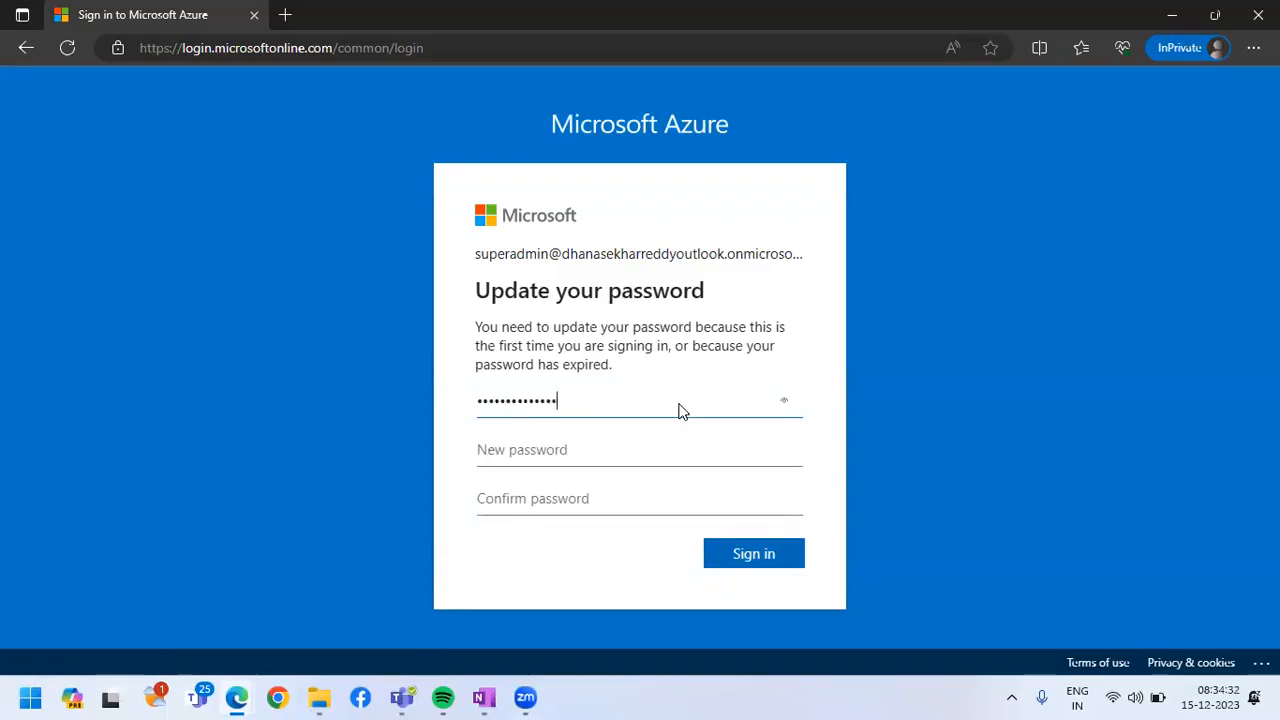
key(Tab)
text(••)
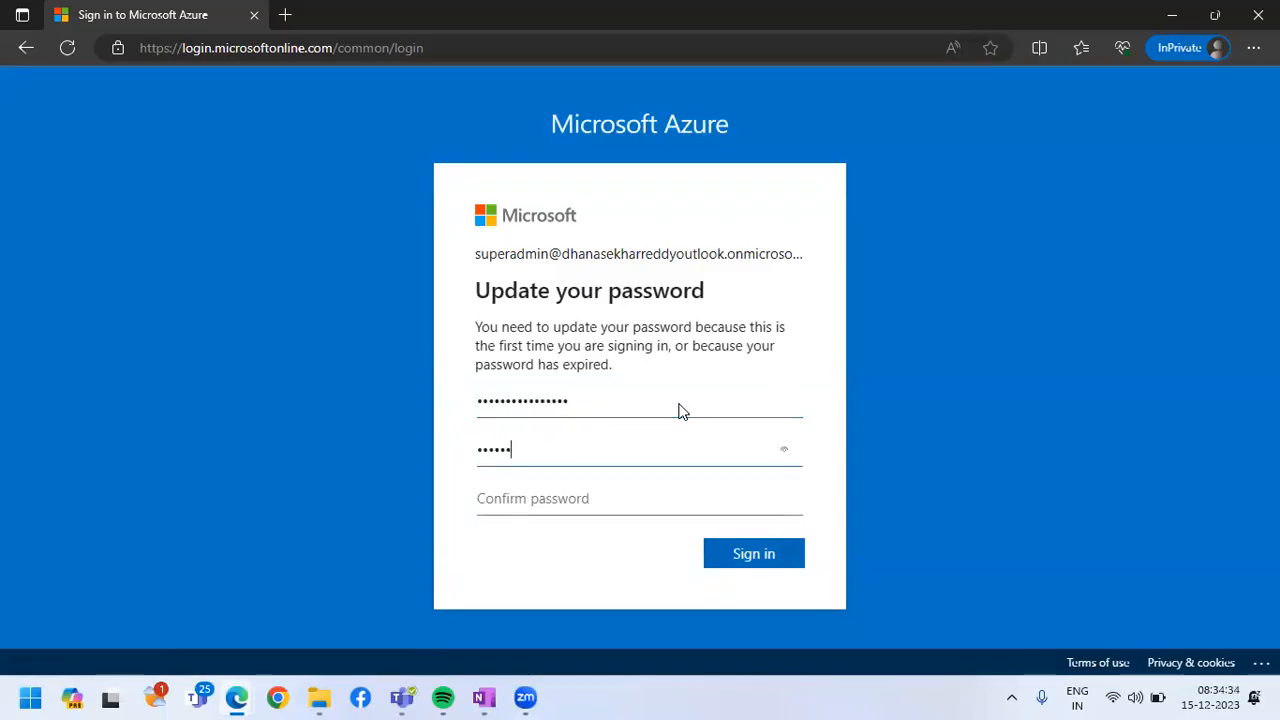
key(Tab)
text(••••••••••••)
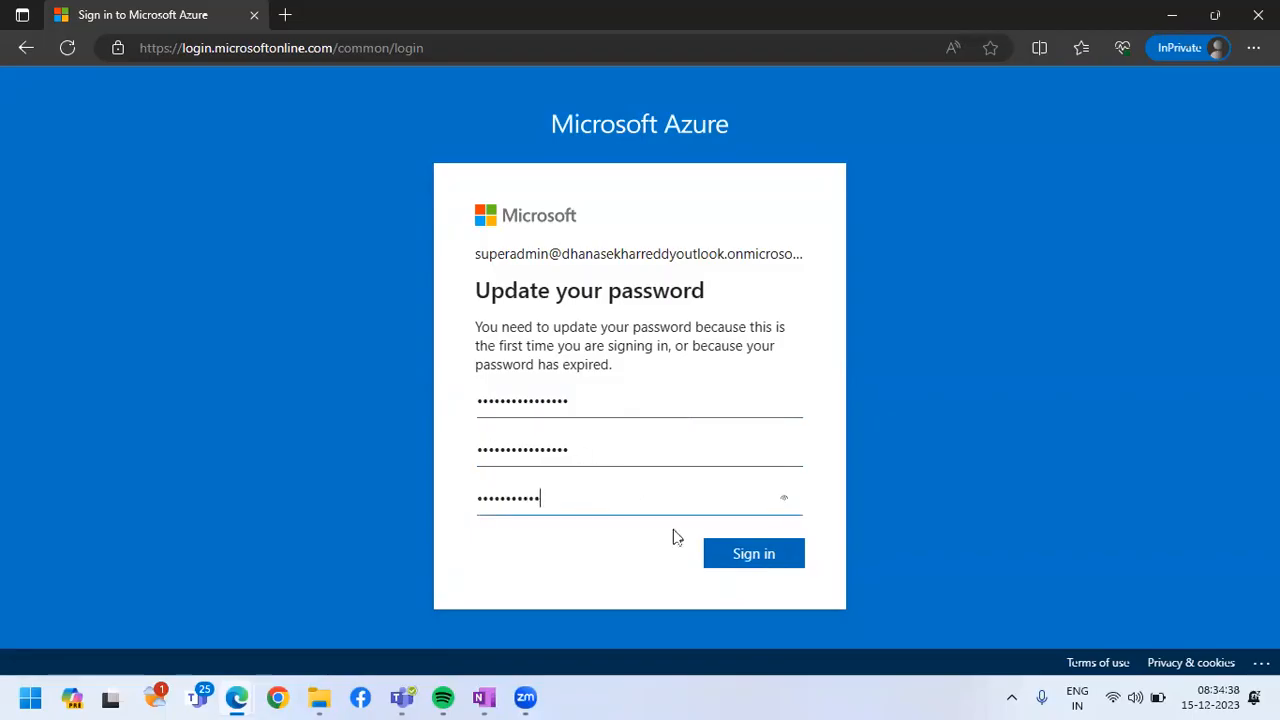
click(744, 556)
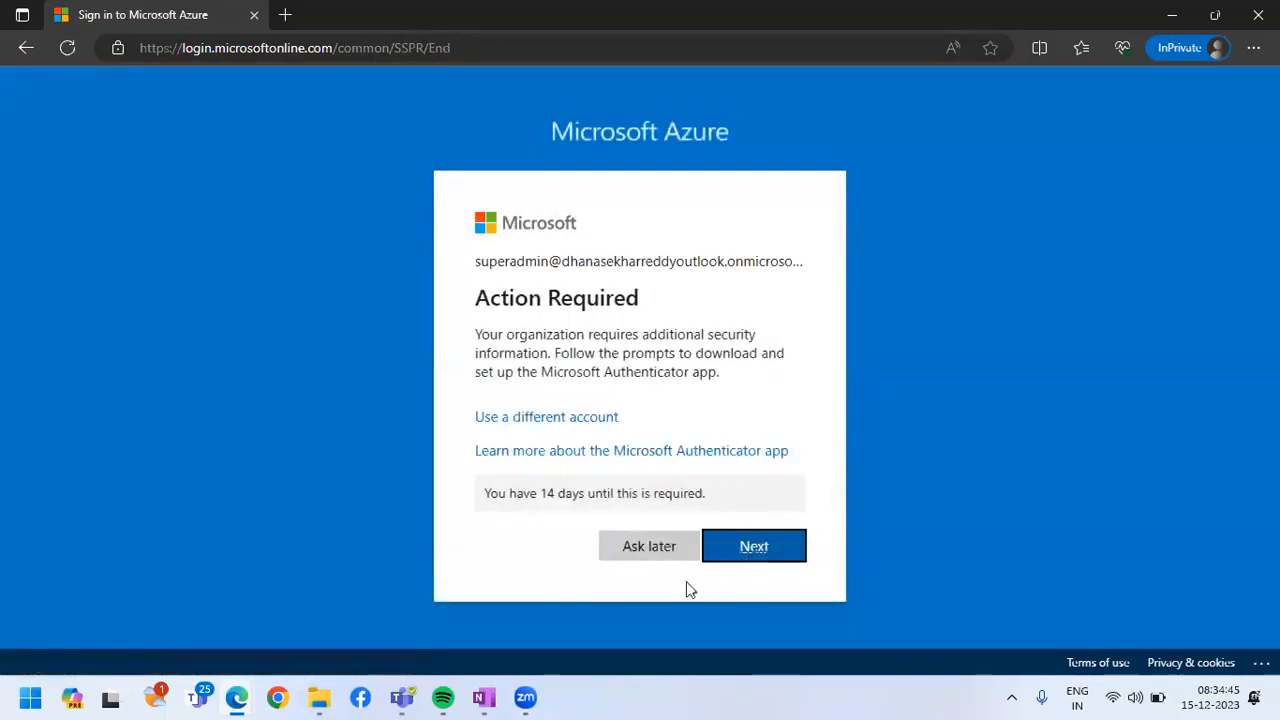
Postpone the Microsoft Authenticator setup and choose to stay signed in as superadmin
click(753, 546)
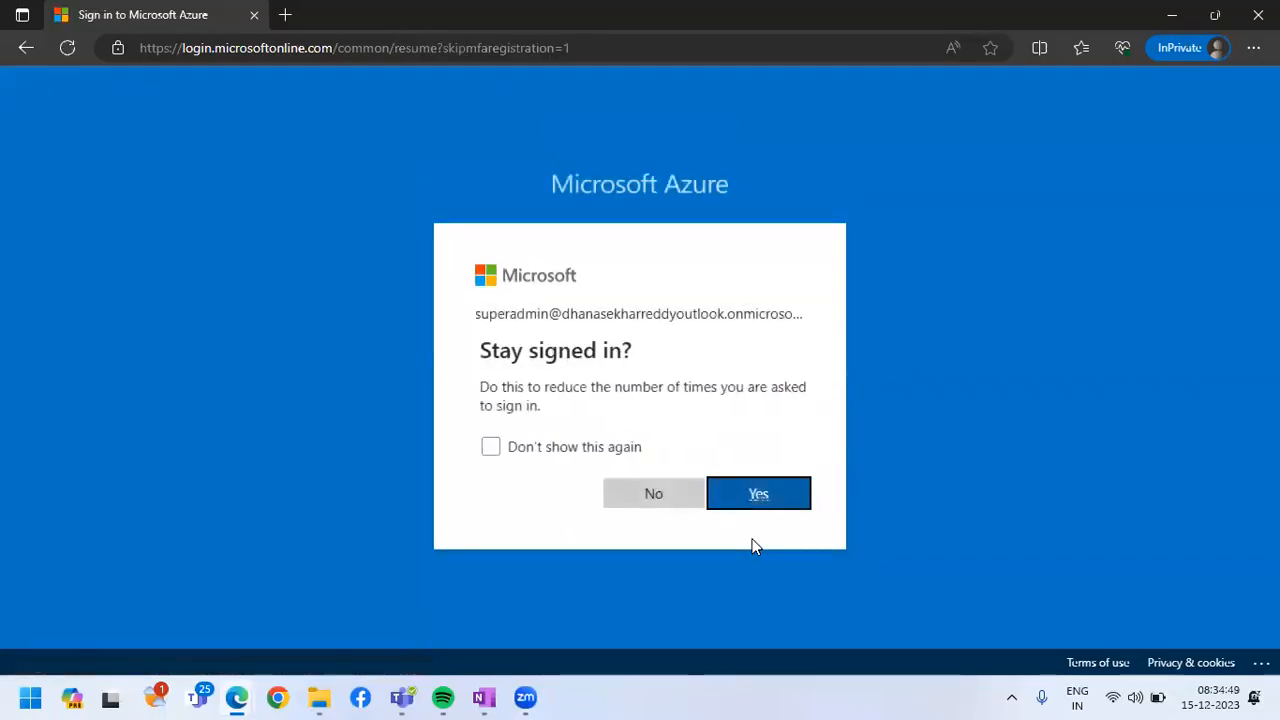
click(779, 507)
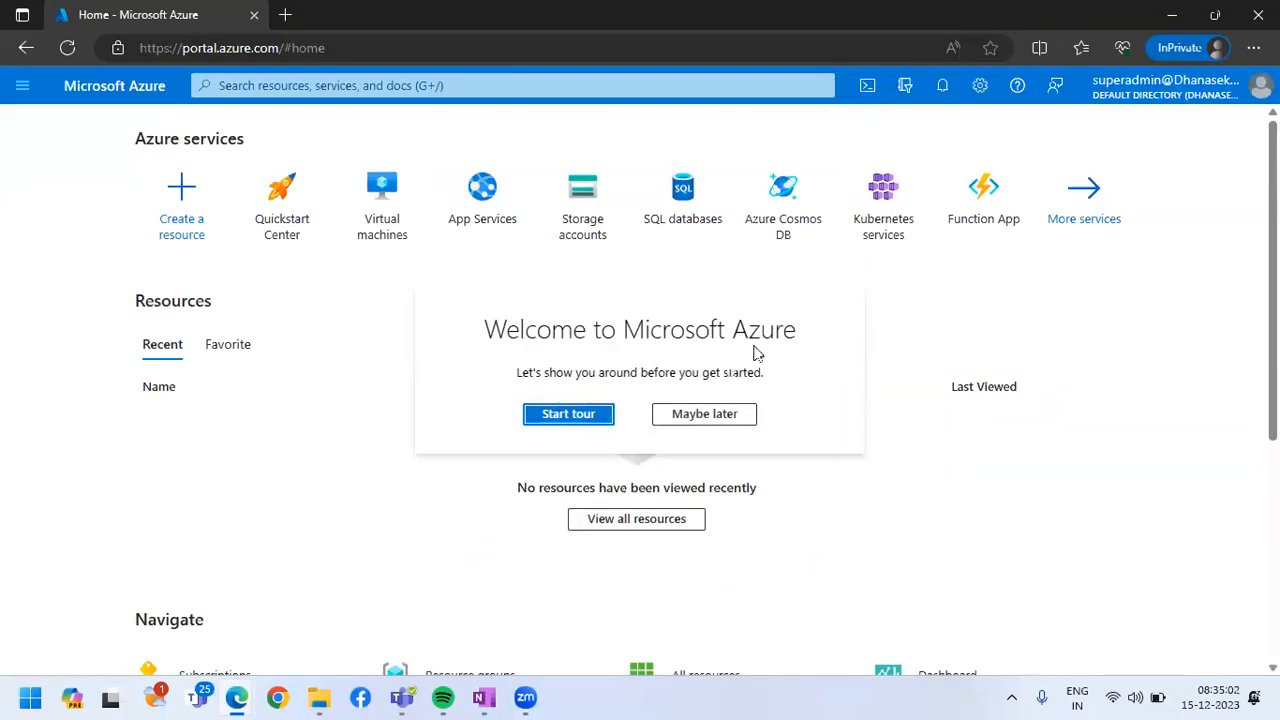
Set the portal's menu behavior to Docked in the appearance settings, and open the signed-in account's details
click(981, 92)
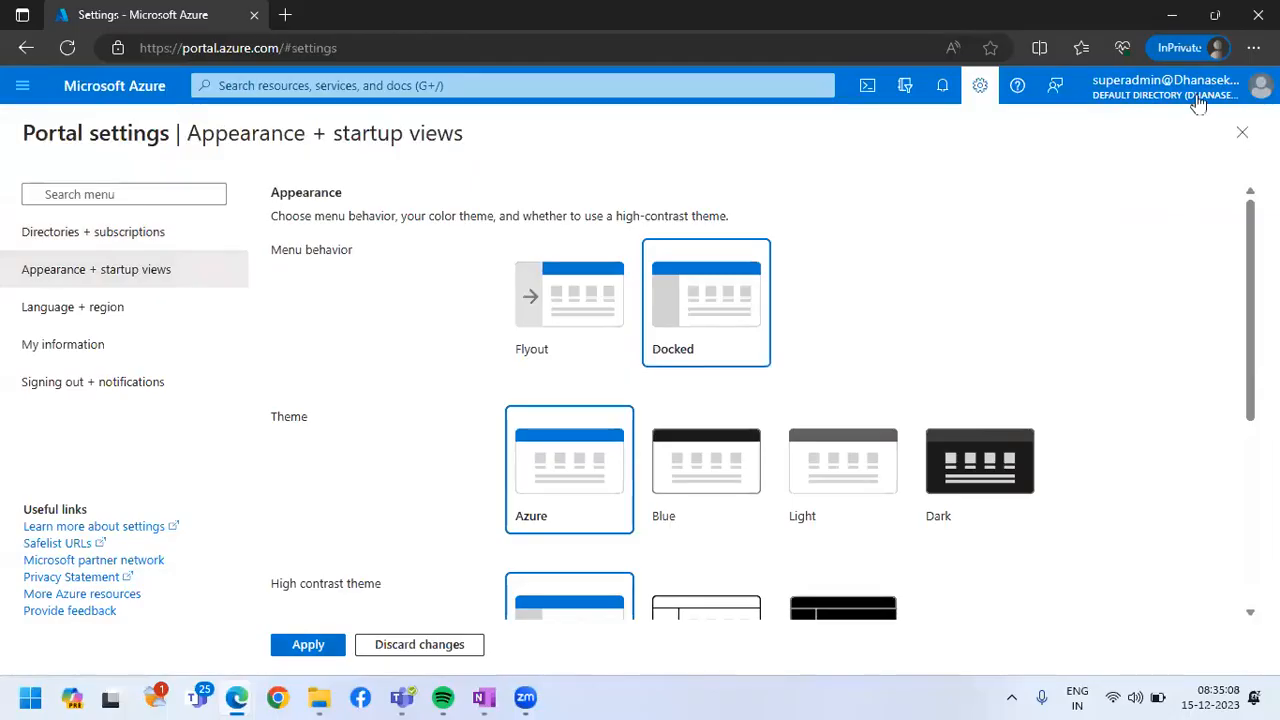
click(1242, 132)
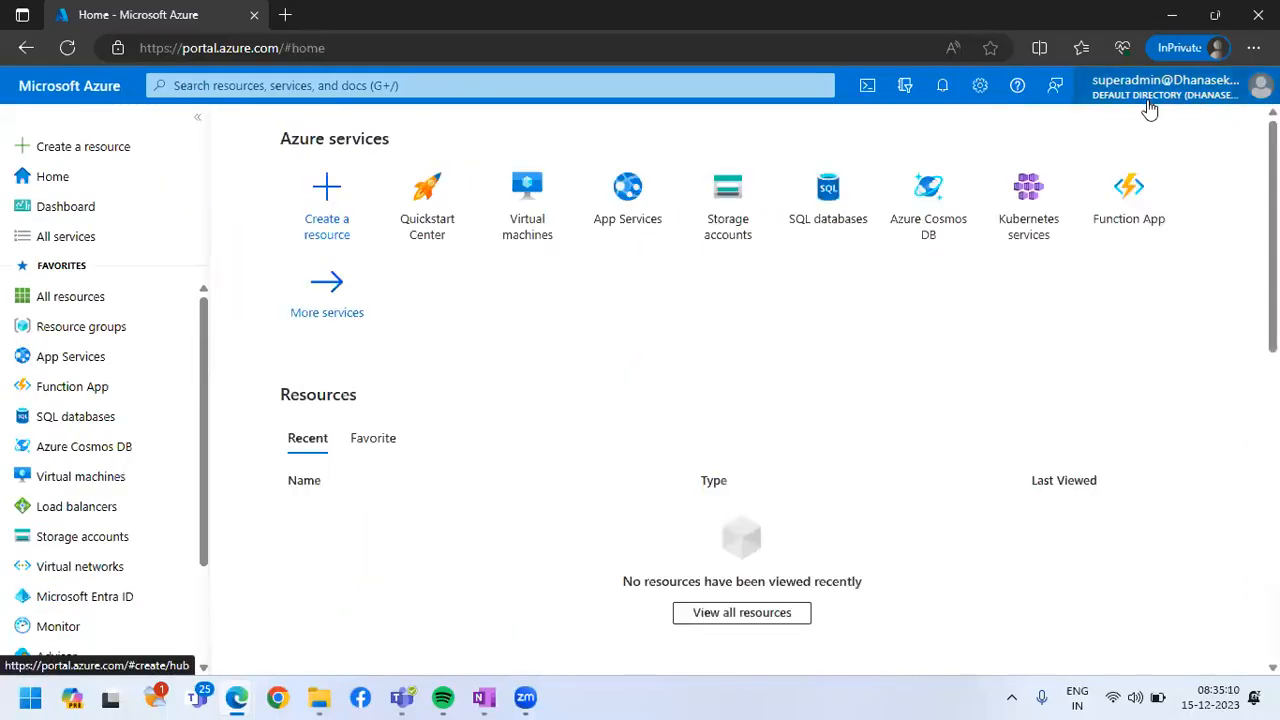
click(1149, 100)
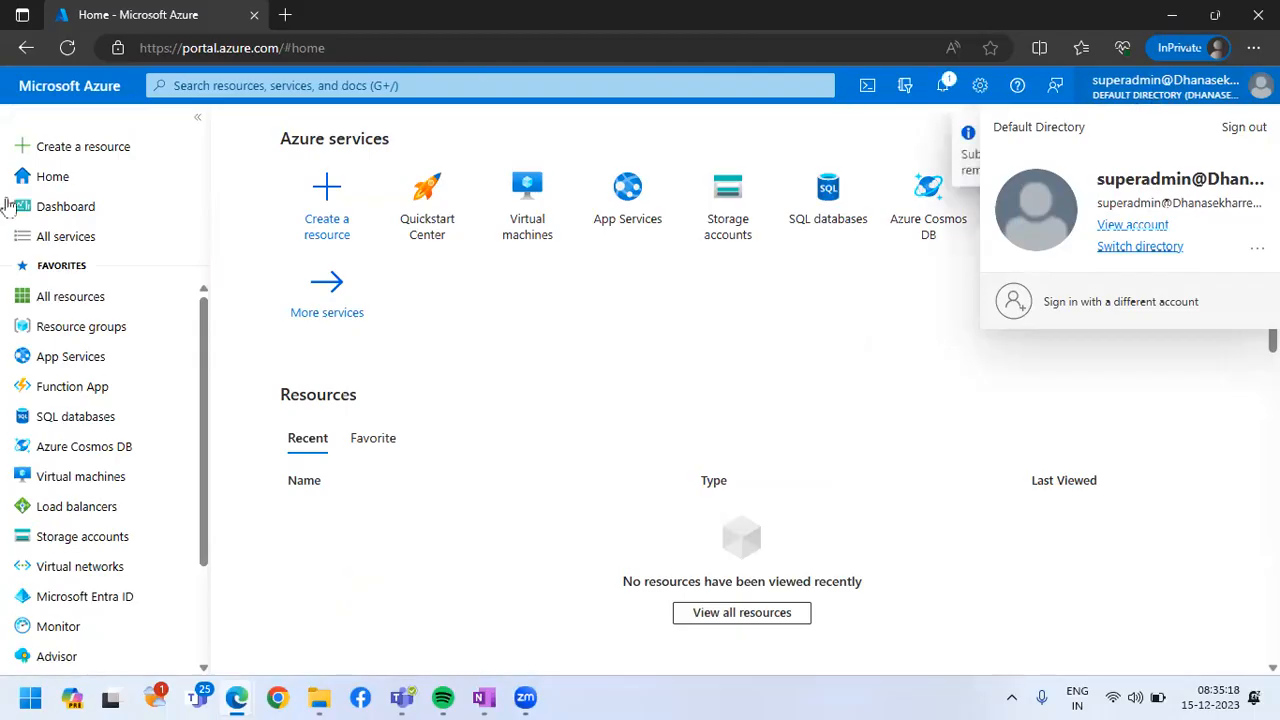
Open the resource groups list and examine all groups available to superadmin under the subscription
click(81, 326)
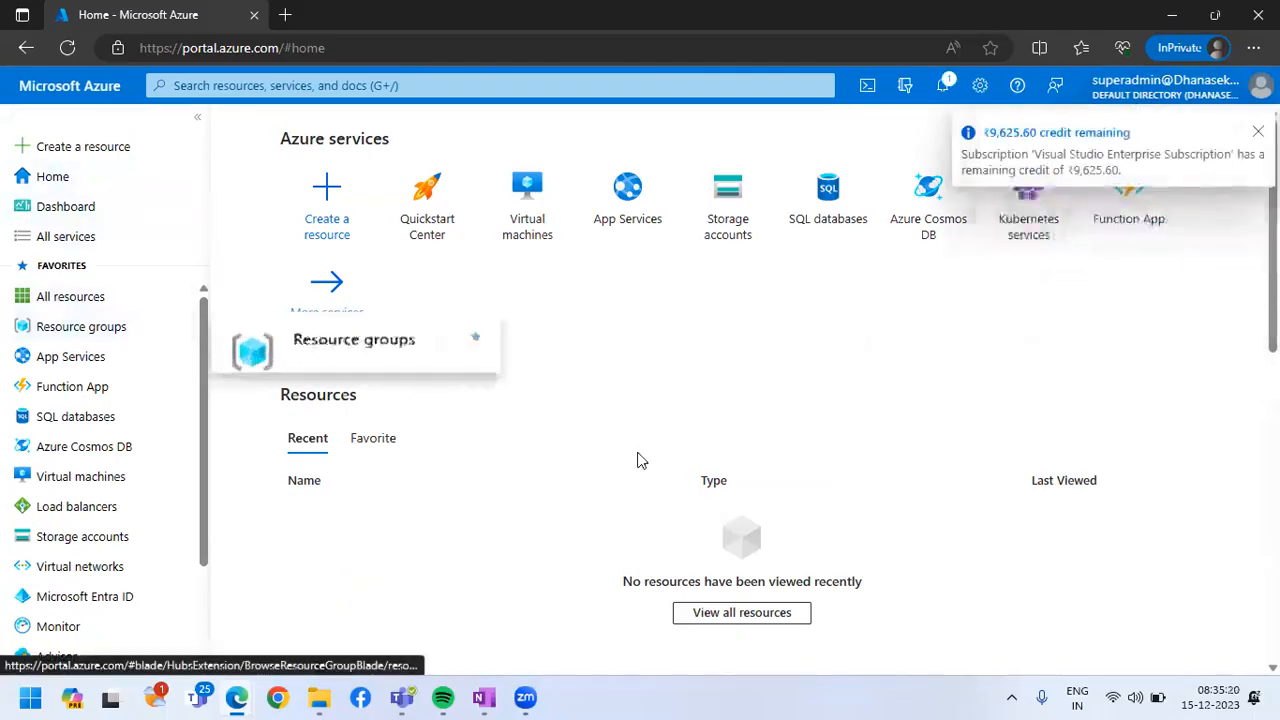
click(552, 316)
click(1241, 396)
scroll(638, 483, down, 1)
drag(341, 288, 1045, 628)
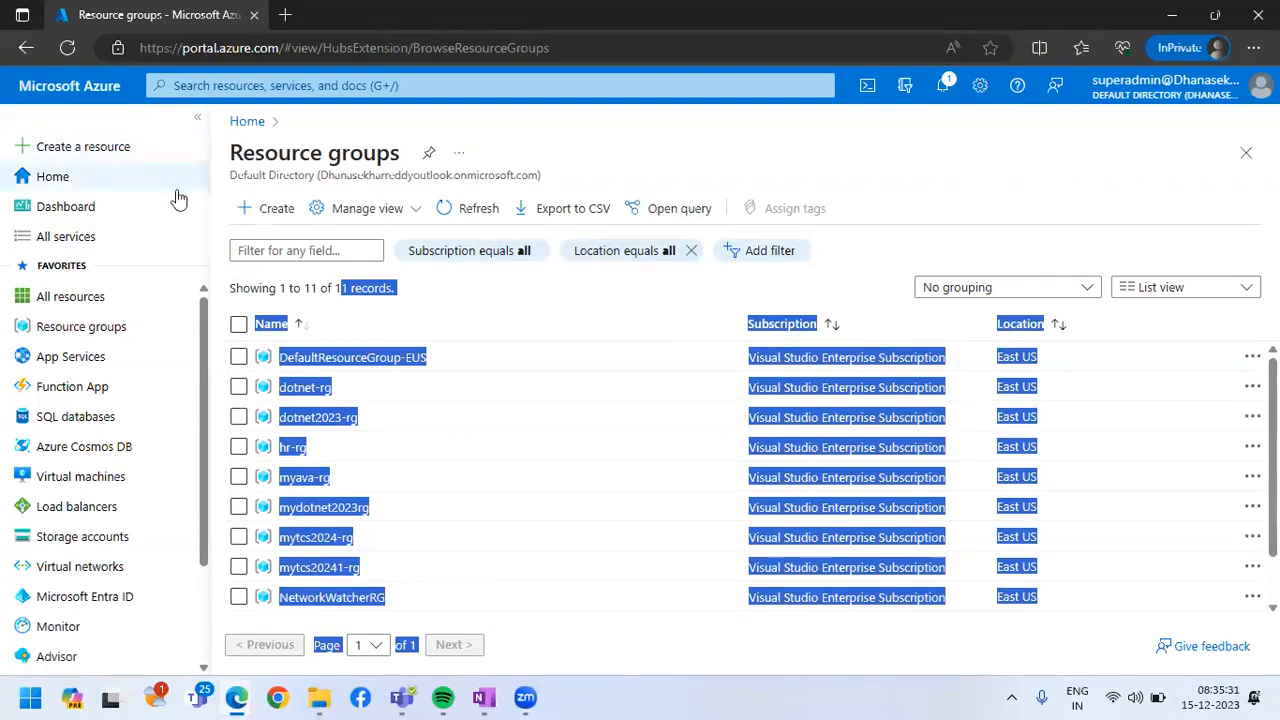
click(632, 181)
click(238, 447)
scroll(277, 553, down, 2)
click(238, 571)
scroll(445, 515, up, 2)
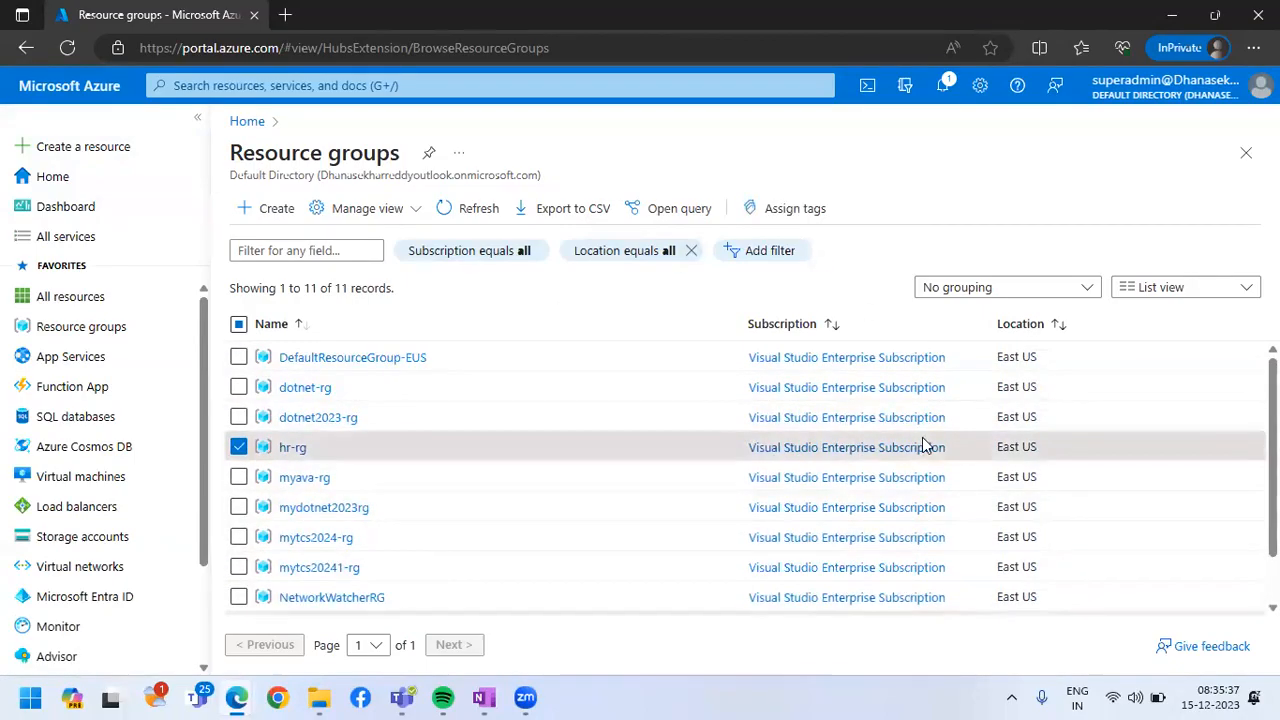
scroll(918, 450, down, 2)
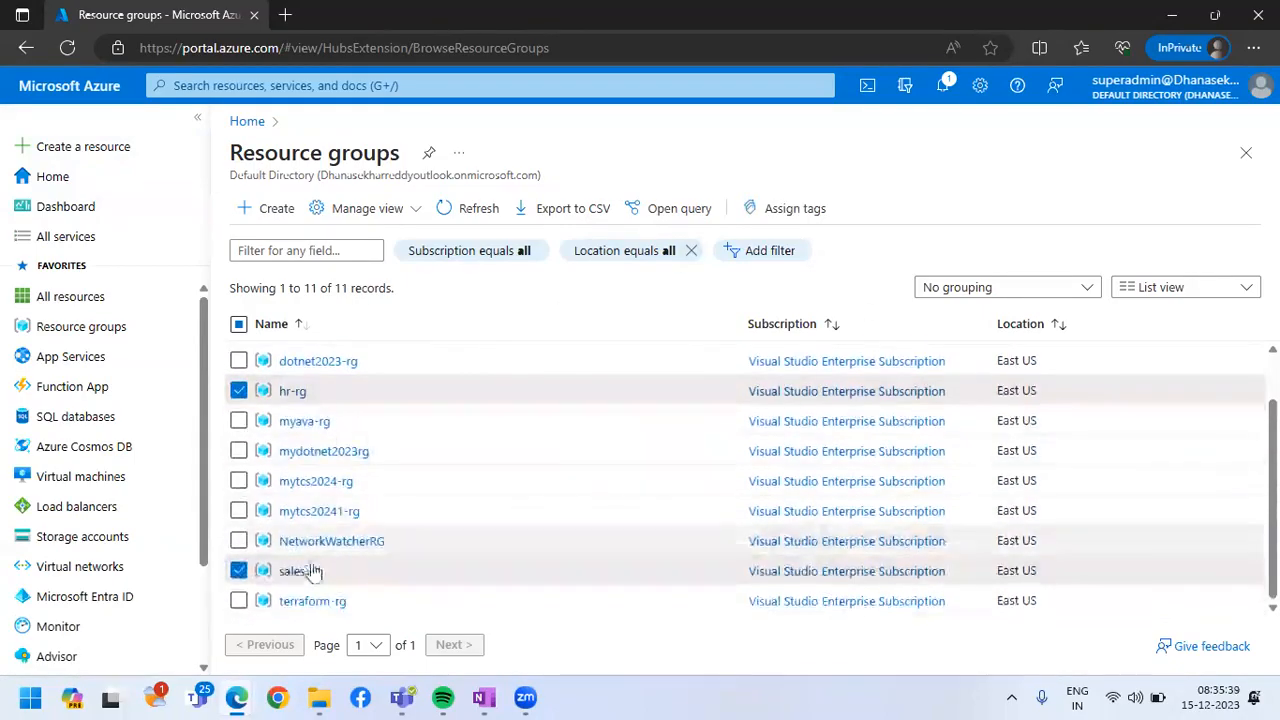
click(238, 570)
Delete the hr-rg resource group, confirming with its name, and check the deletion's progress in the notifications
click(290, 392)
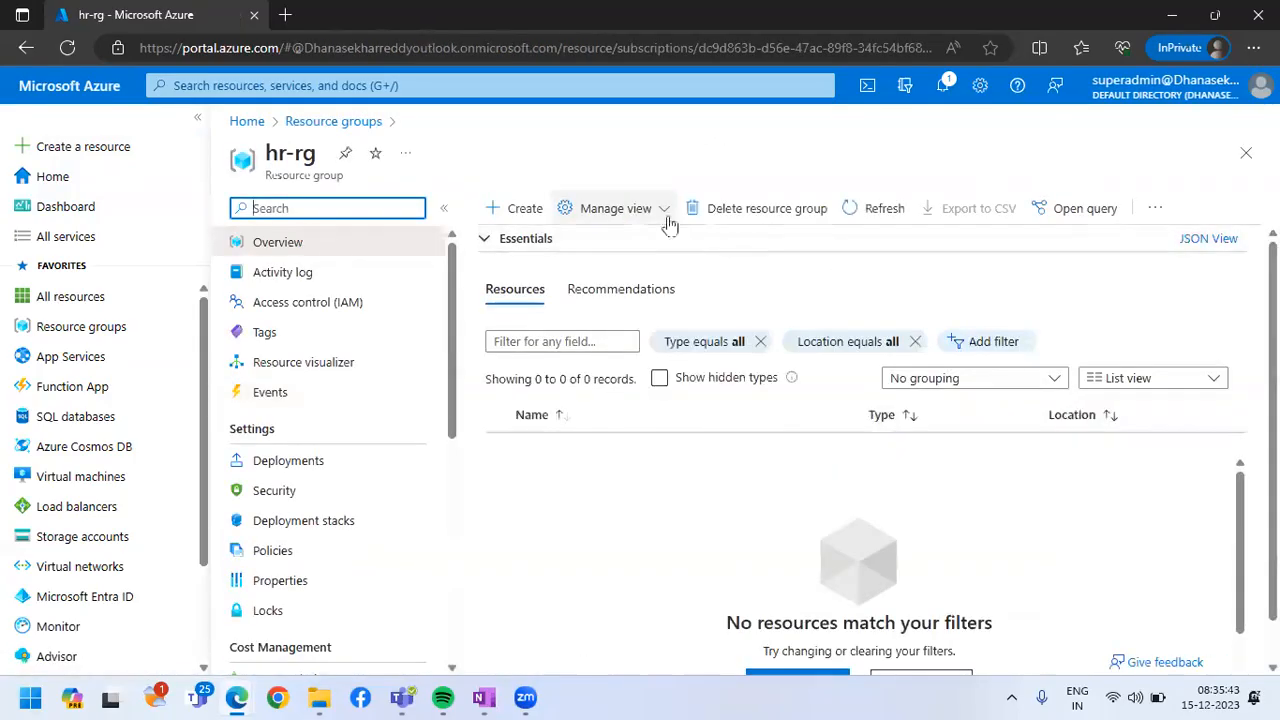
click(765, 221)
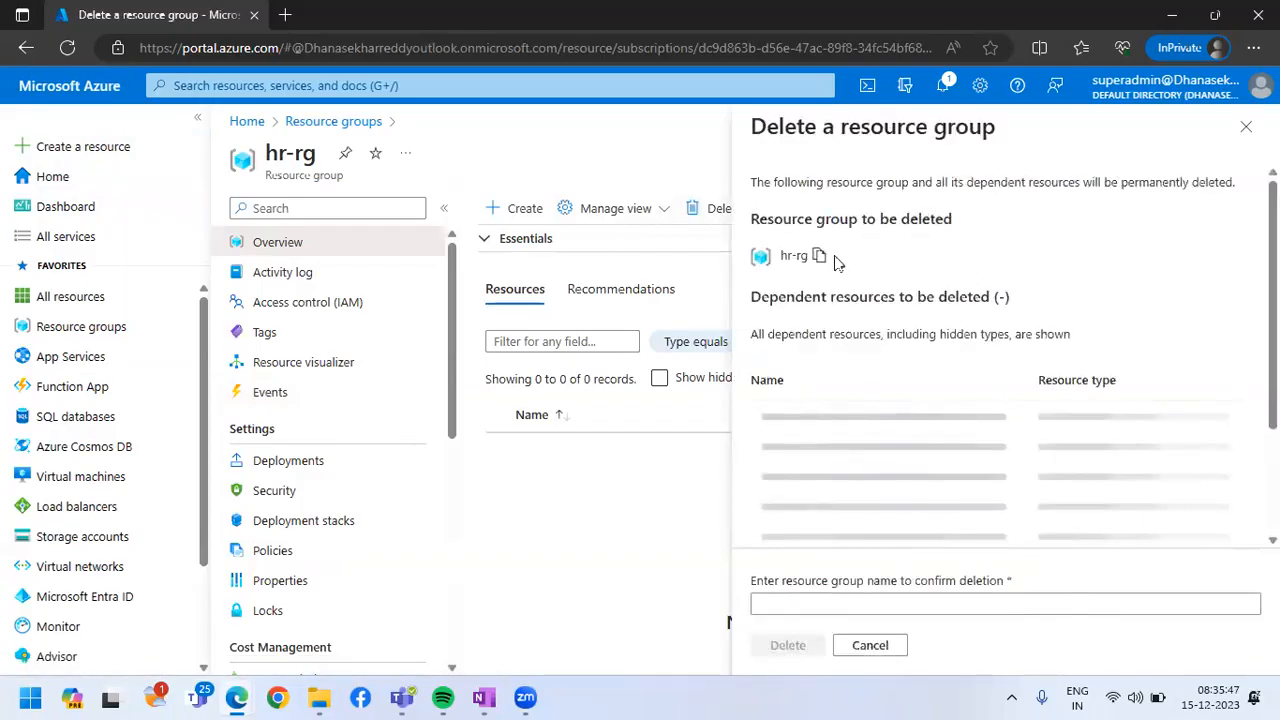
click(778, 600)
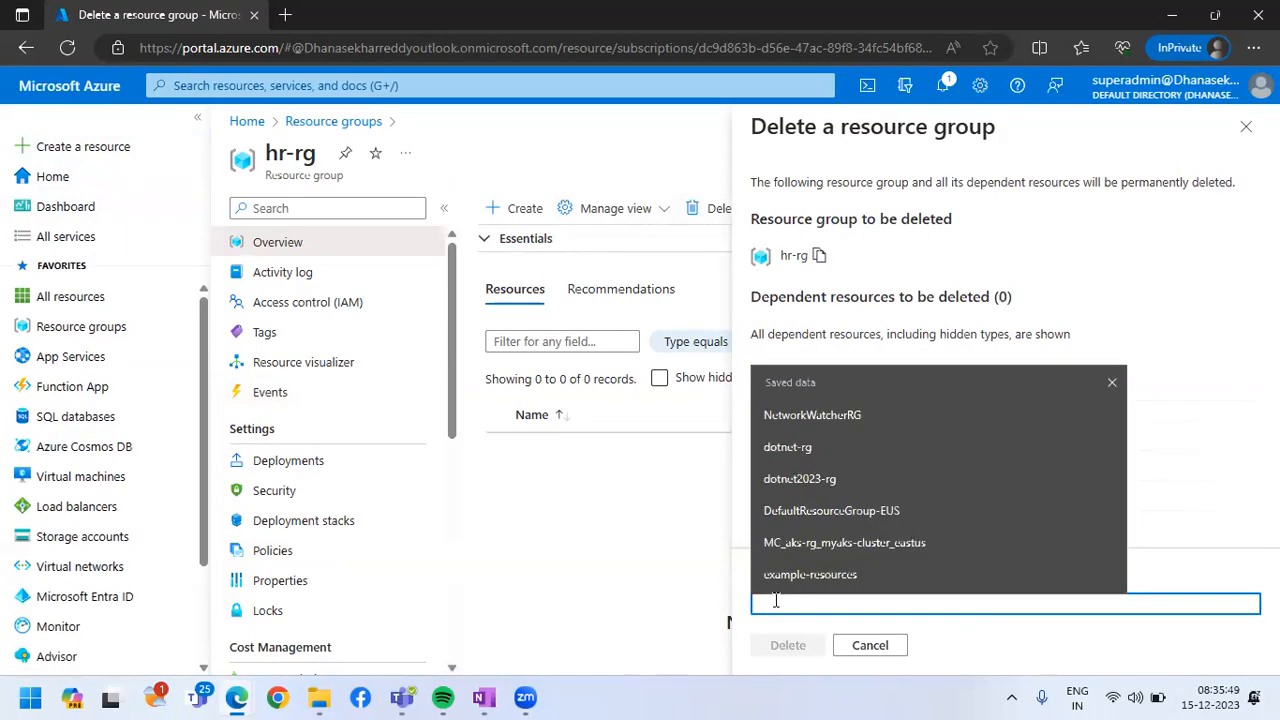
key(ctrl+v)
click(790, 648)
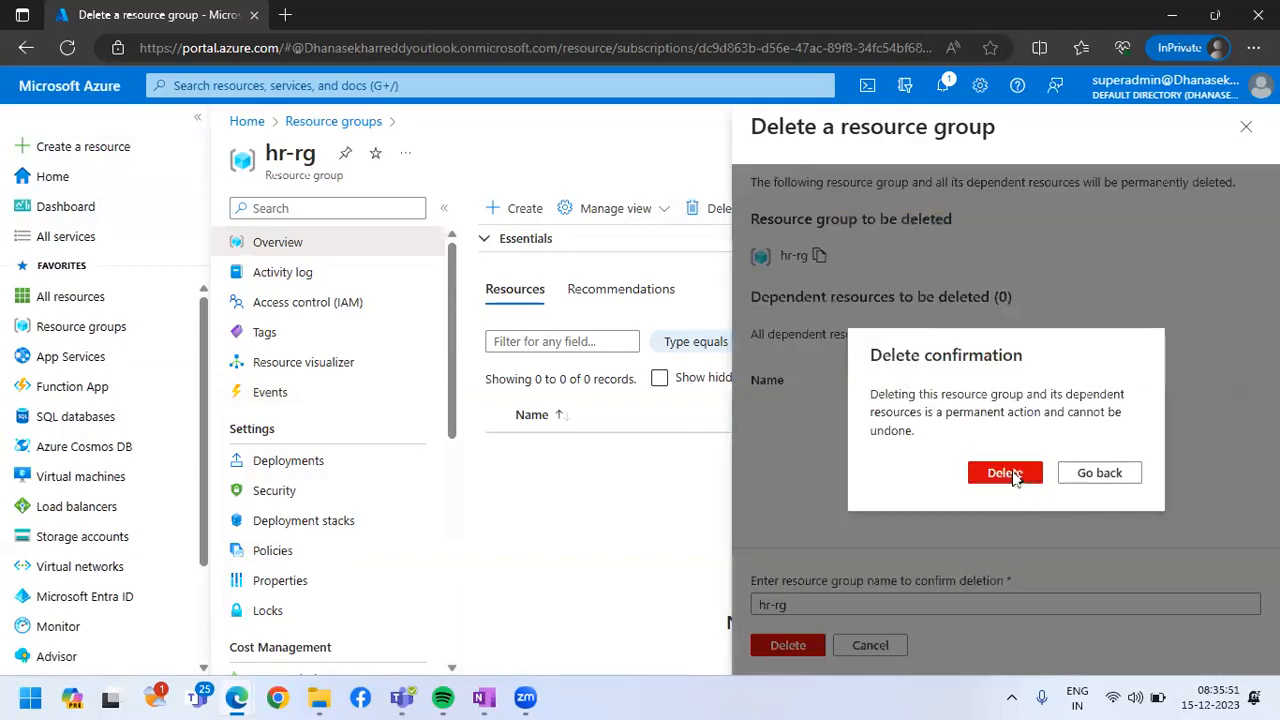
click(1005, 473)
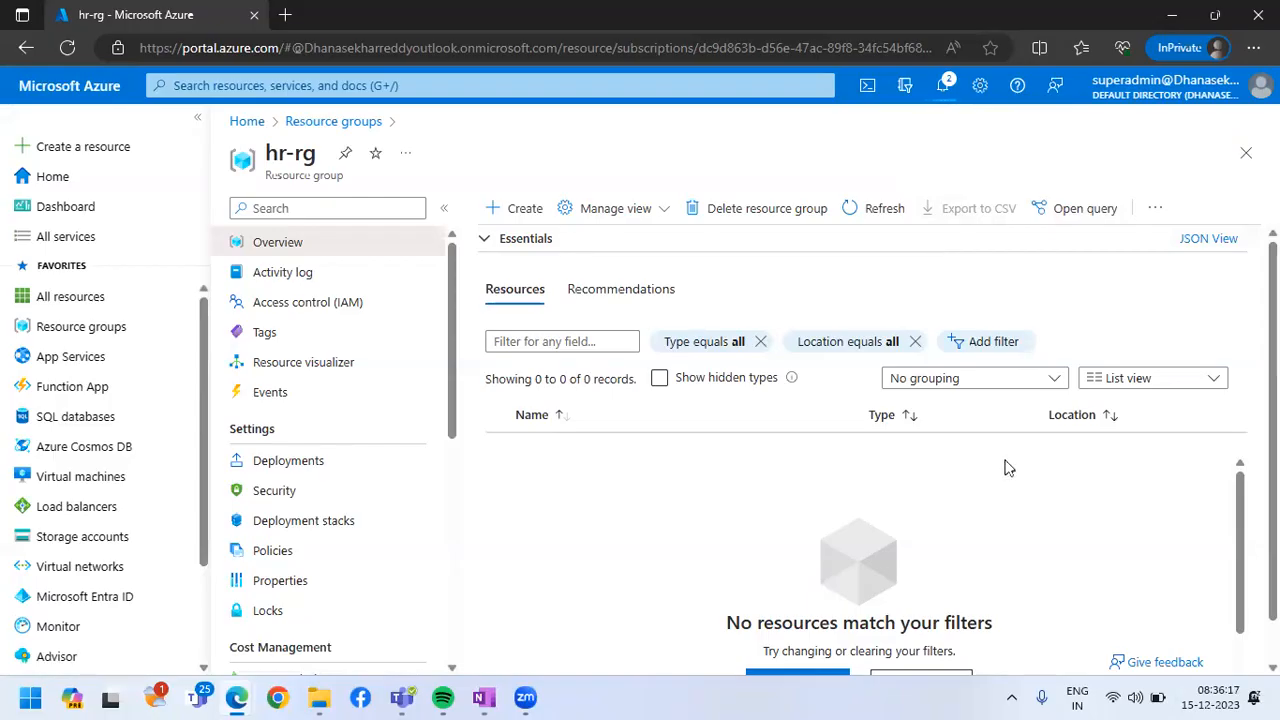
click(942, 85)
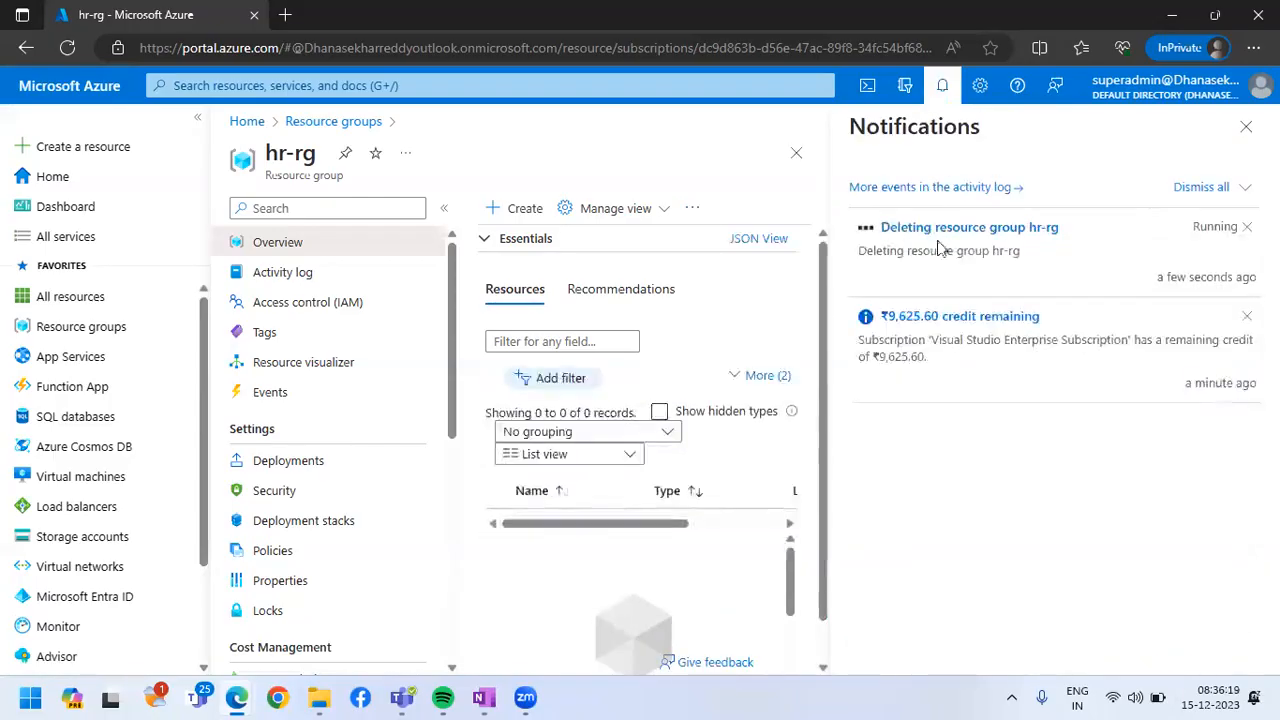
click(1243, 140)
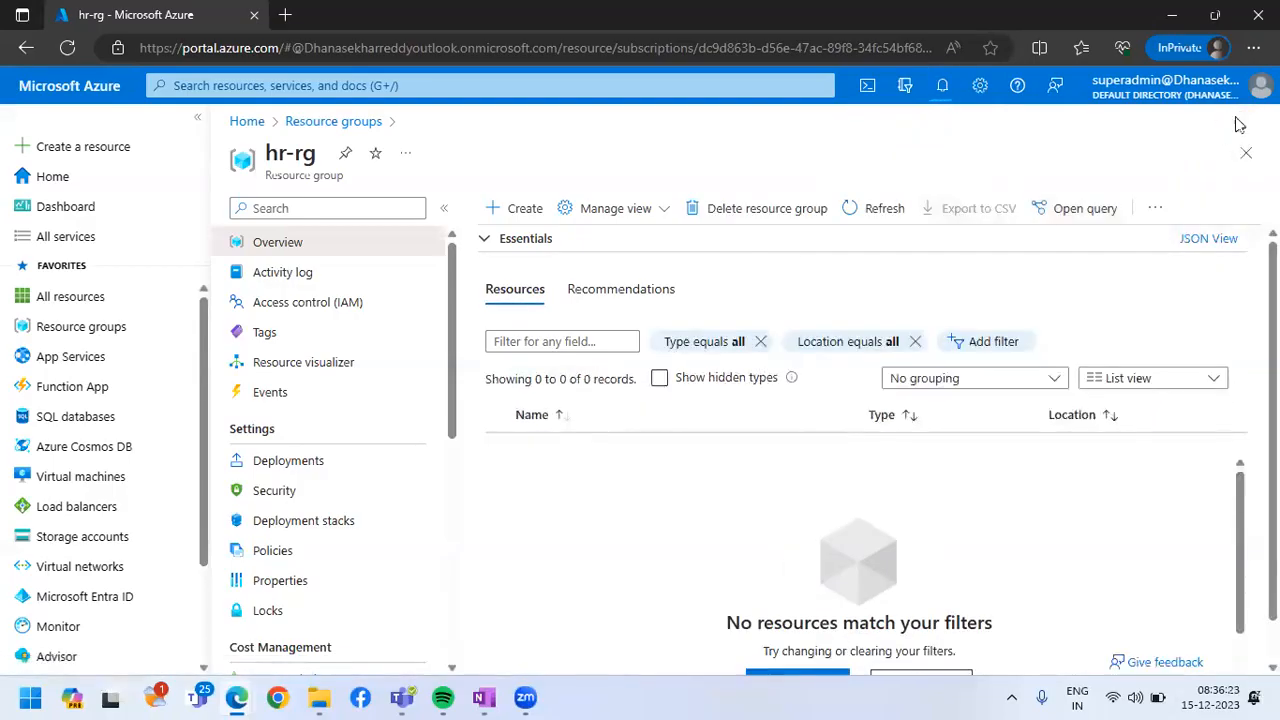
Delete the sales-rg resource group, entering its name to confirm the permanent deletion
click(1247, 150)
click(285, 572)
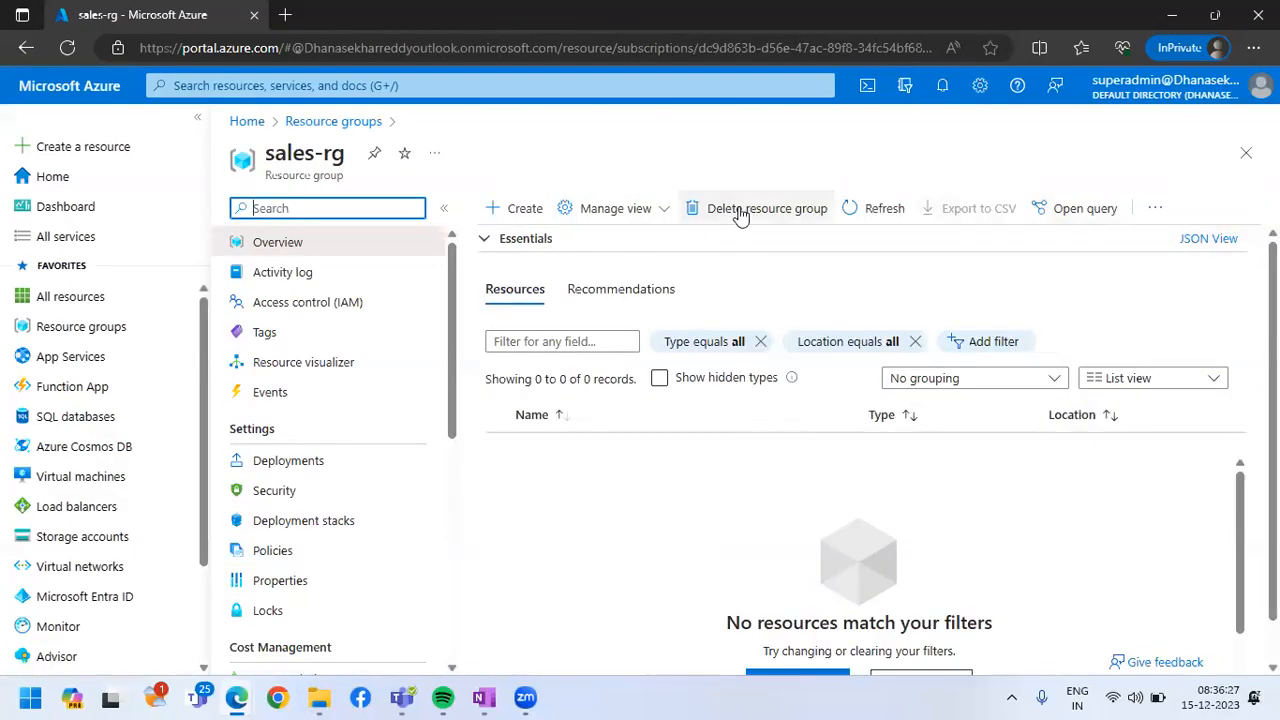
click(739, 212)
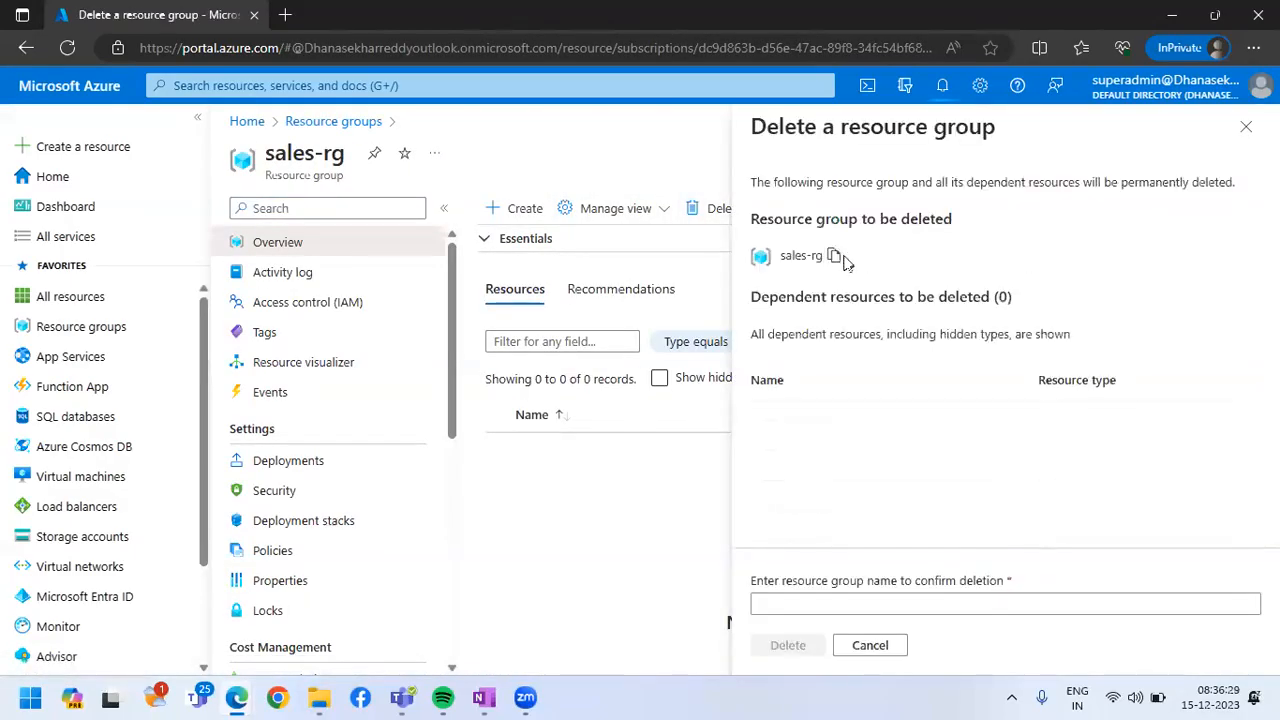
click(773, 602)
text(sales-rg)
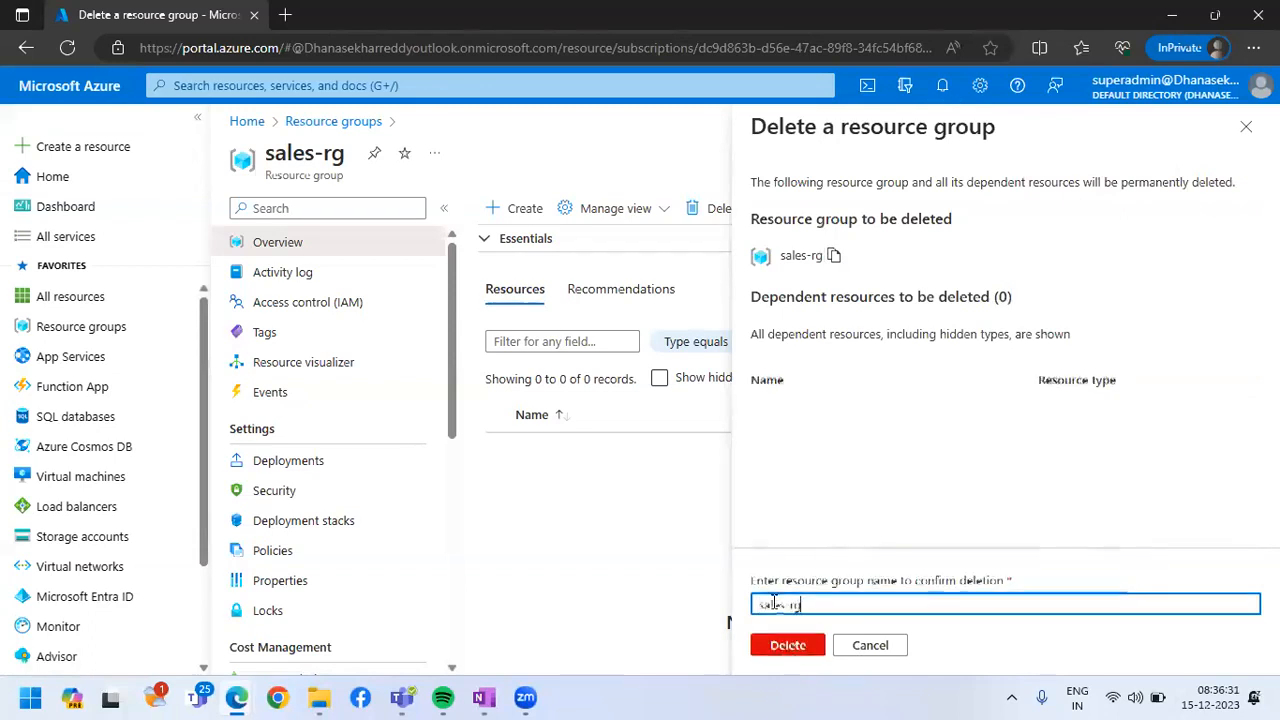
click(788, 645)
click(1004, 474)
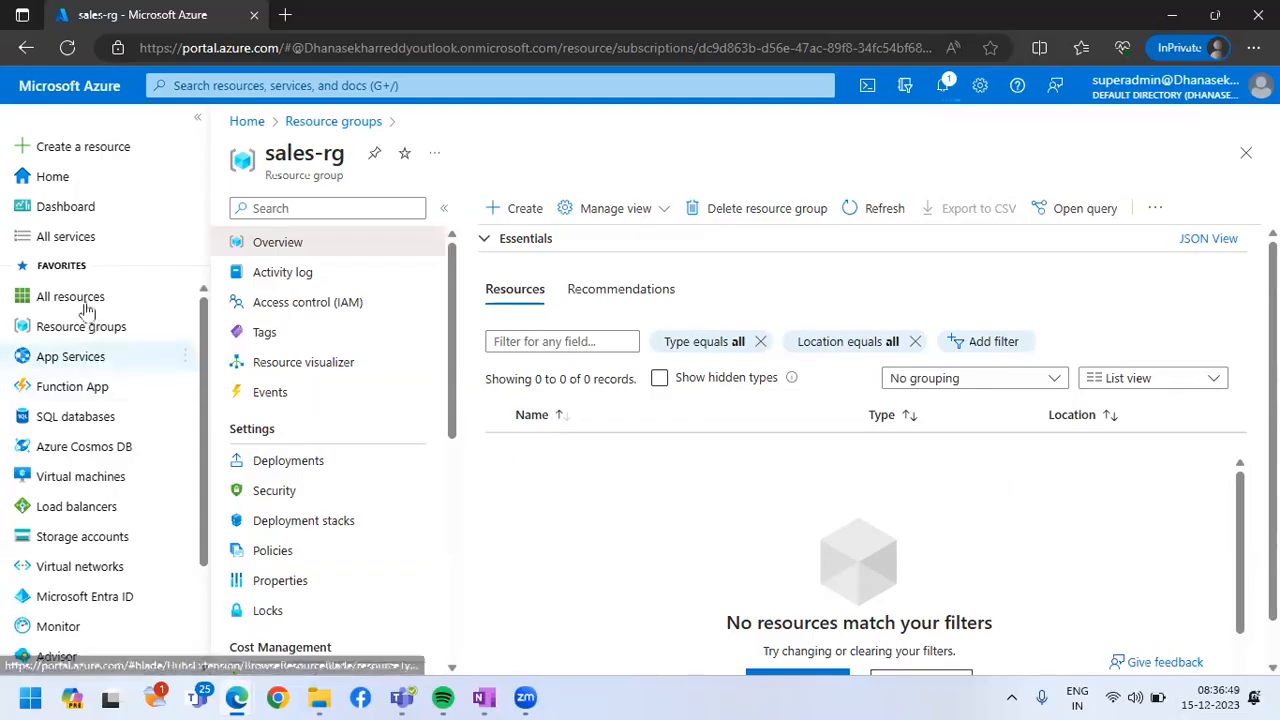
Return to the portal home page and look over its recent resources and navigation shortcuts
click(66, 179)
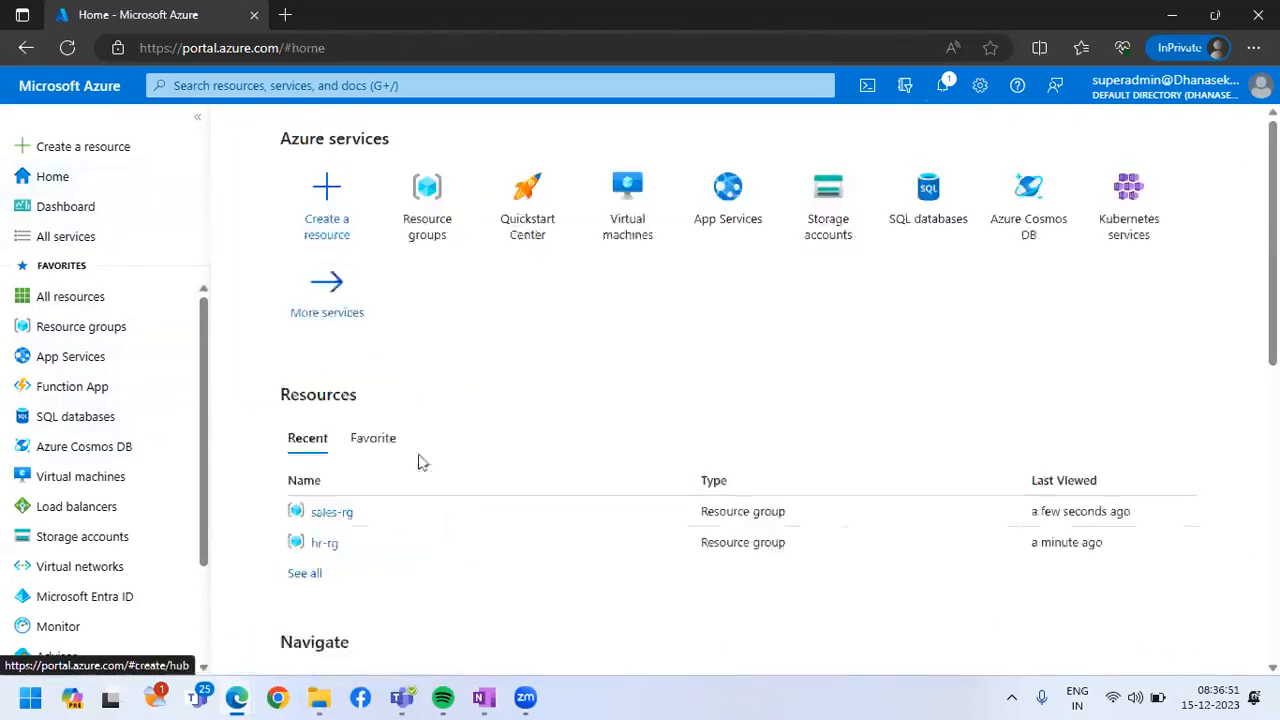
scroll(389, 540, down, 6)
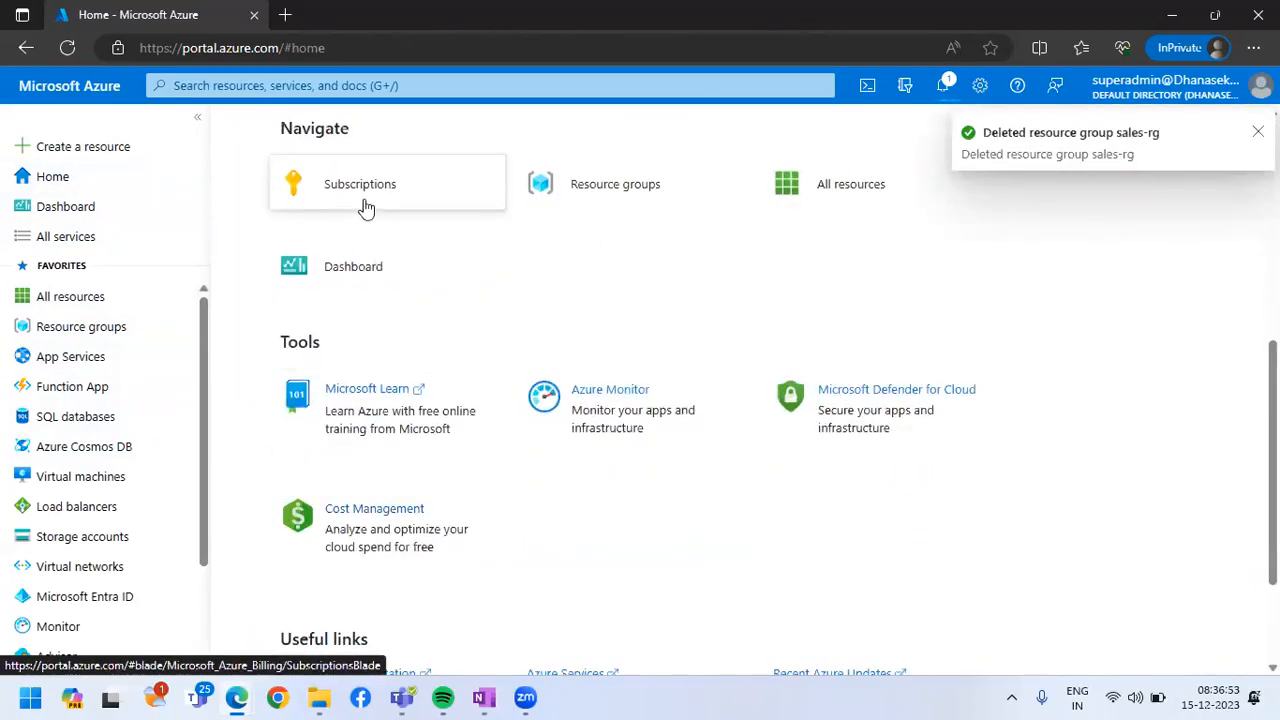
scroll(338, 401, up, 3)
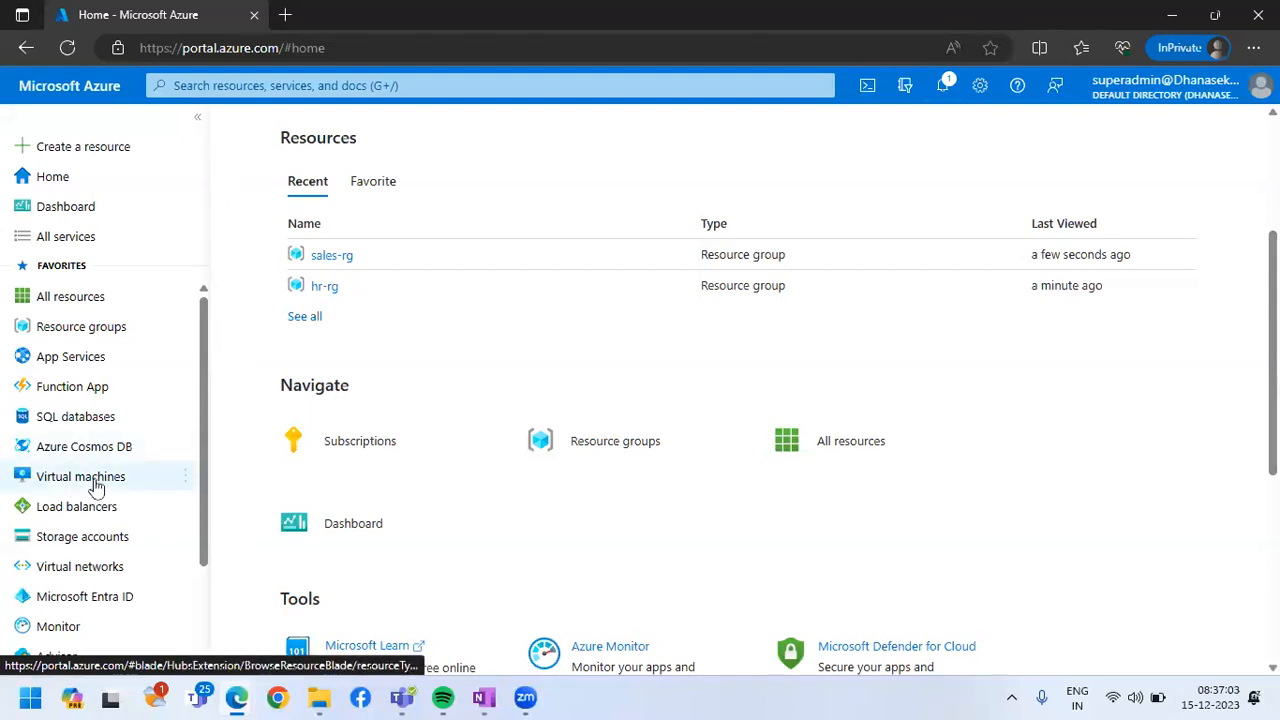
Create a resource group named finance-rg under the Visual Studio Enterprise Subscription in the East US region
click(88, 330)
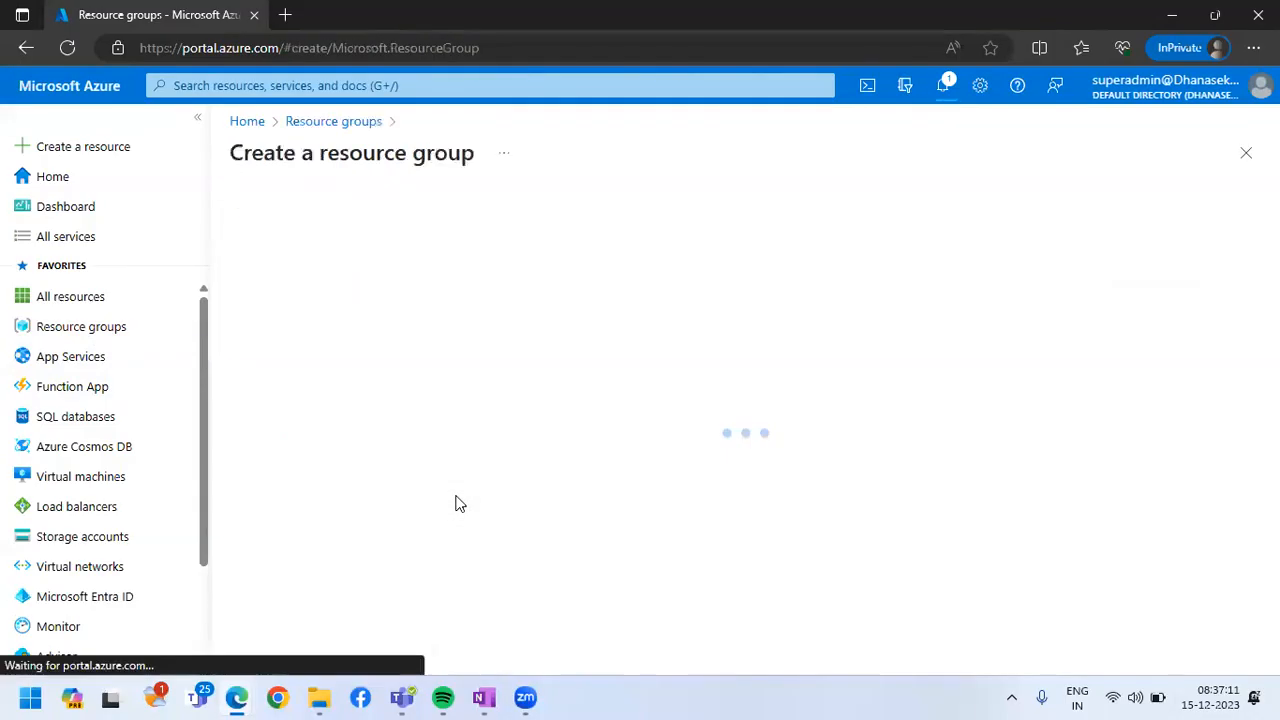
click(586, 391)
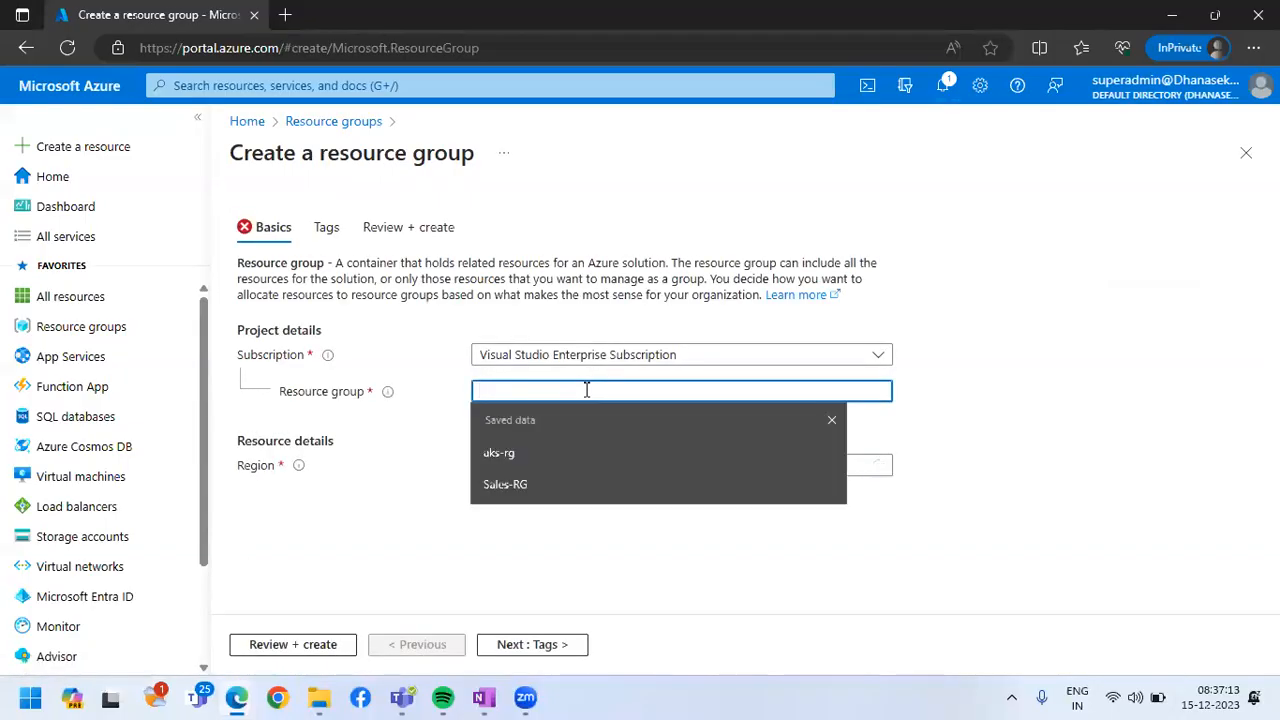
text(finance-rg)
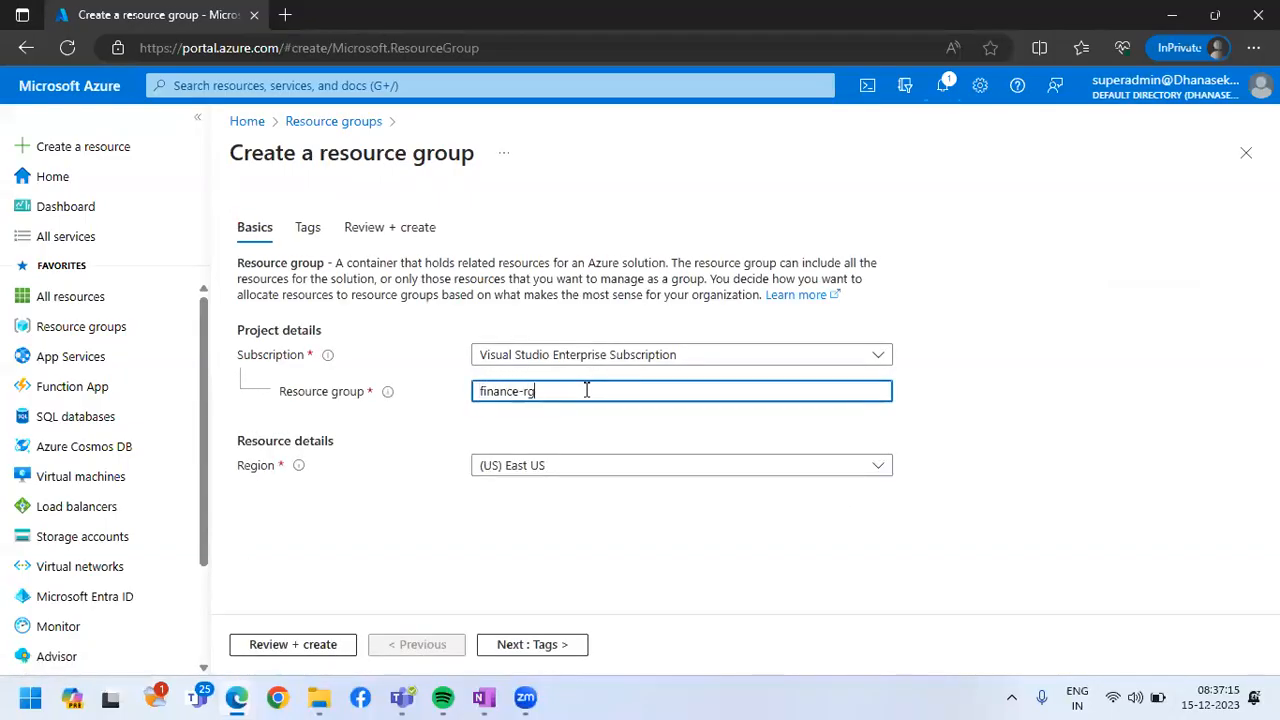
click(275, 646)
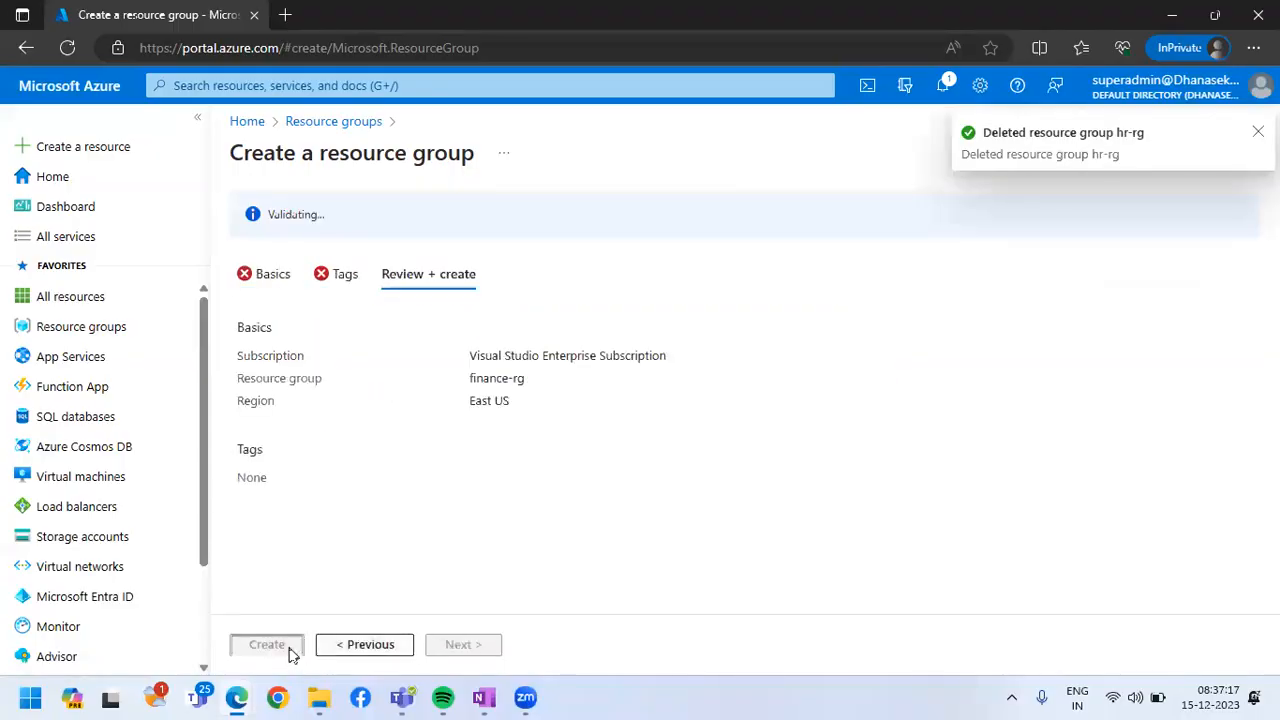
click(287, 648)
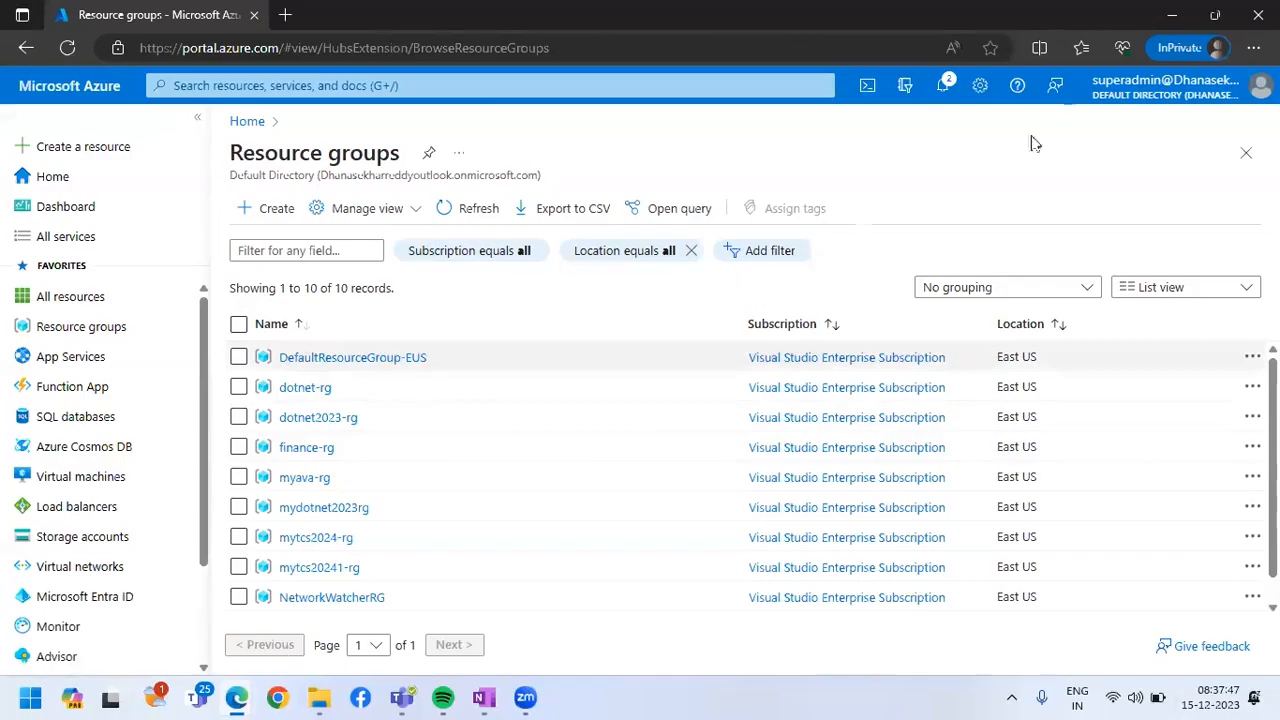
Switch to the directory administrator's portal window, reopen the superadmin user's profile, and select the domain part of its user principal name
key(alt+Tab)
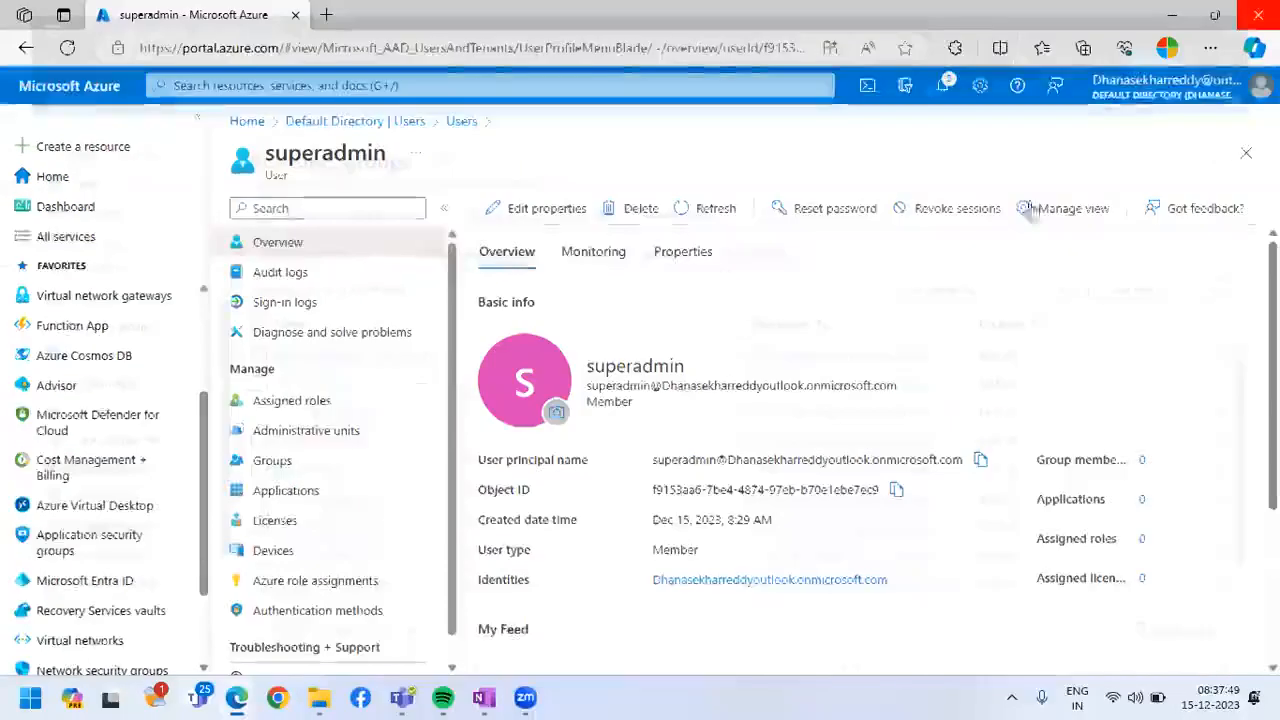
click(1246, 152)
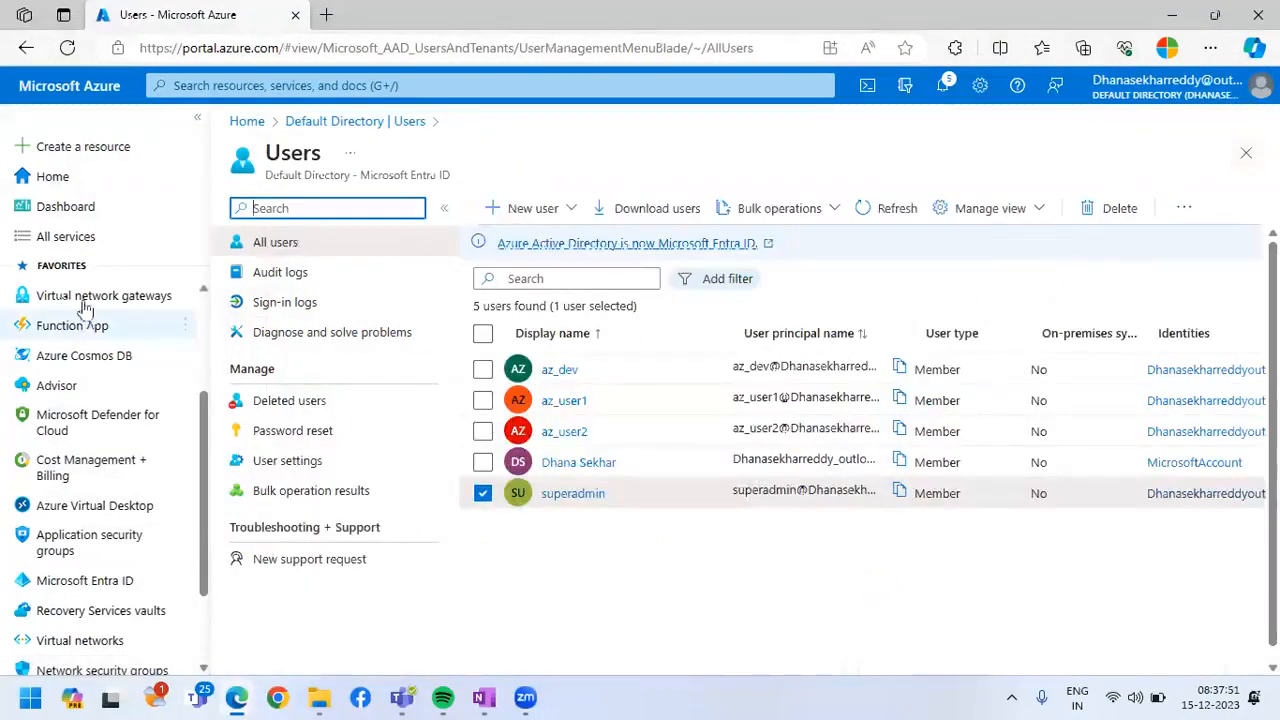
scroll(90, 340, up, 3)
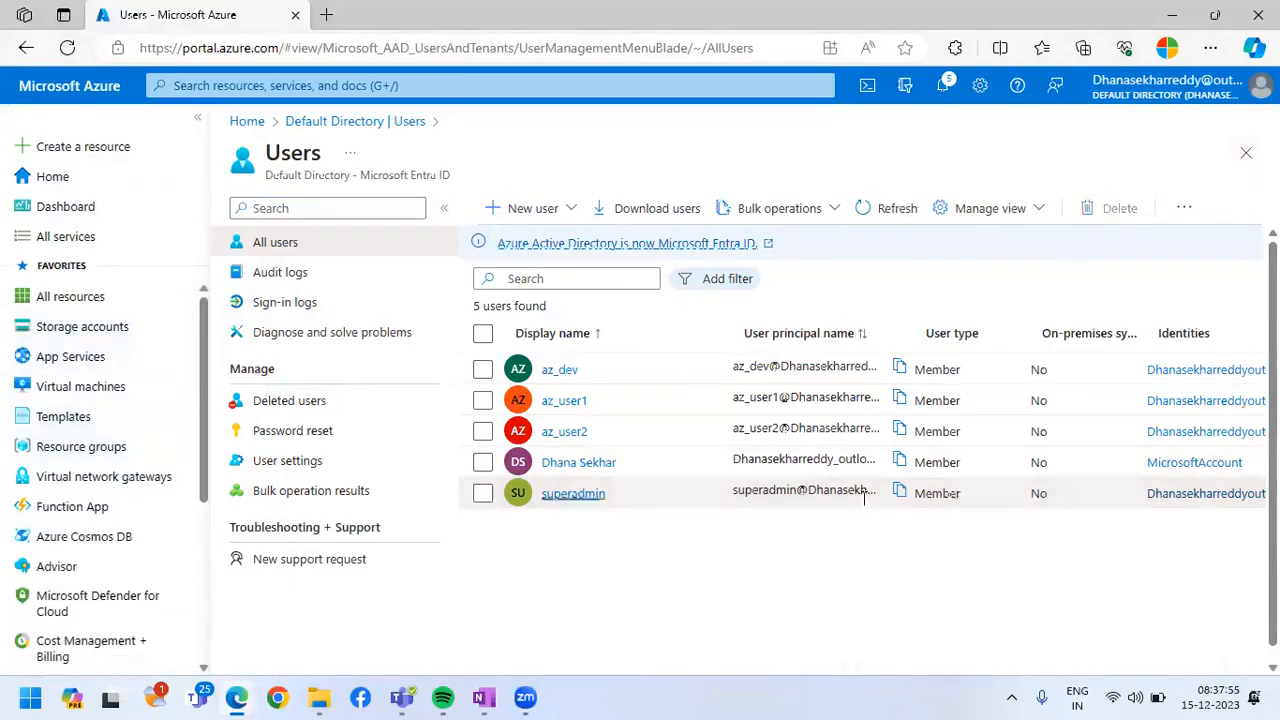
click(573, 494)
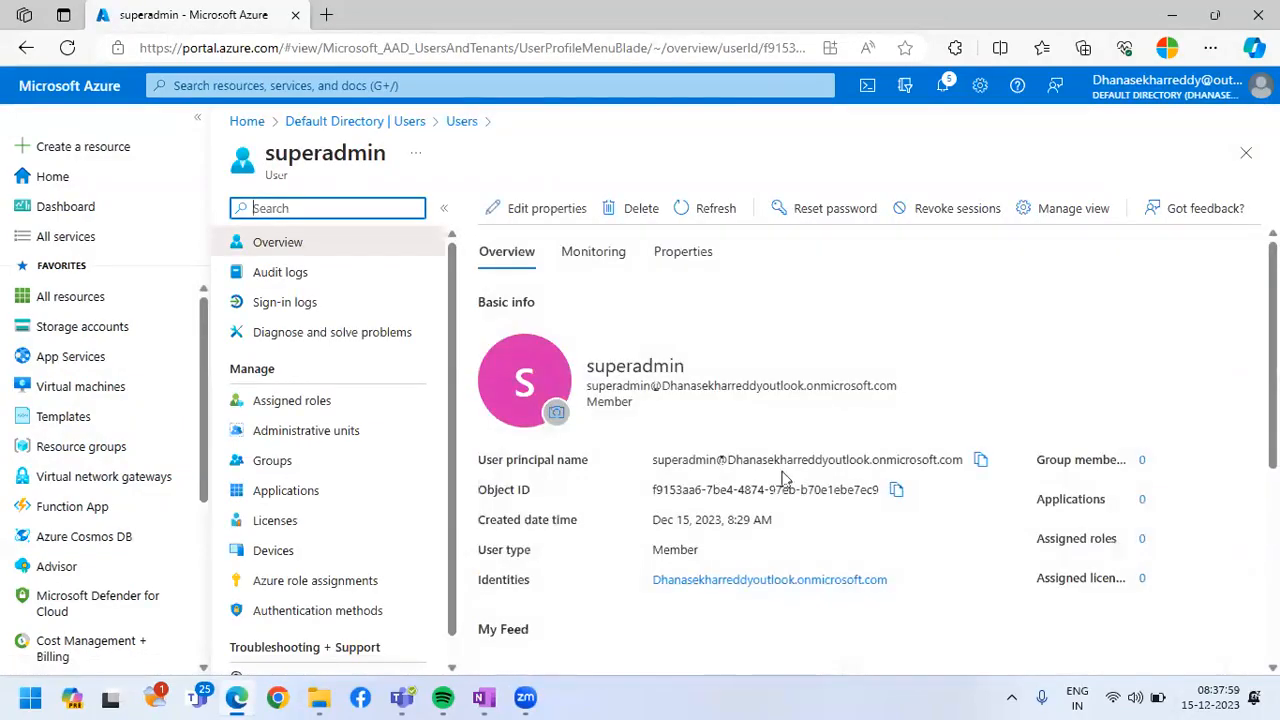
drag(727, 460, 966, 459)
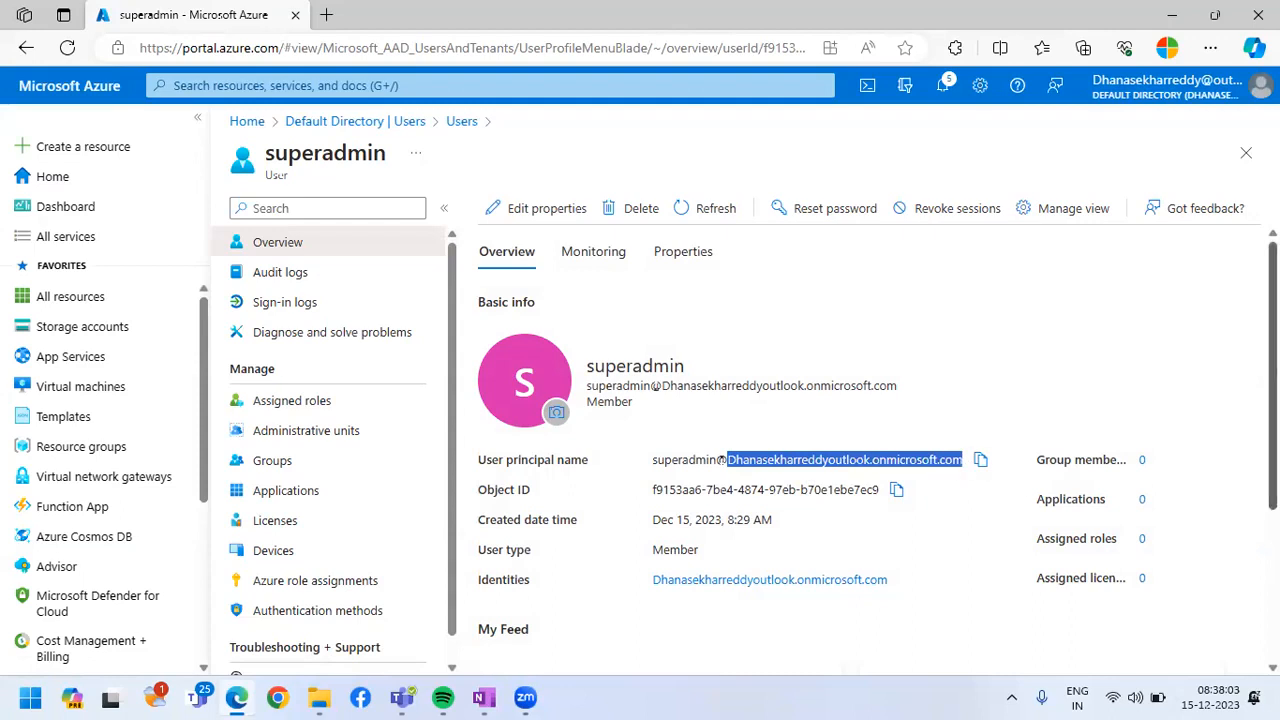
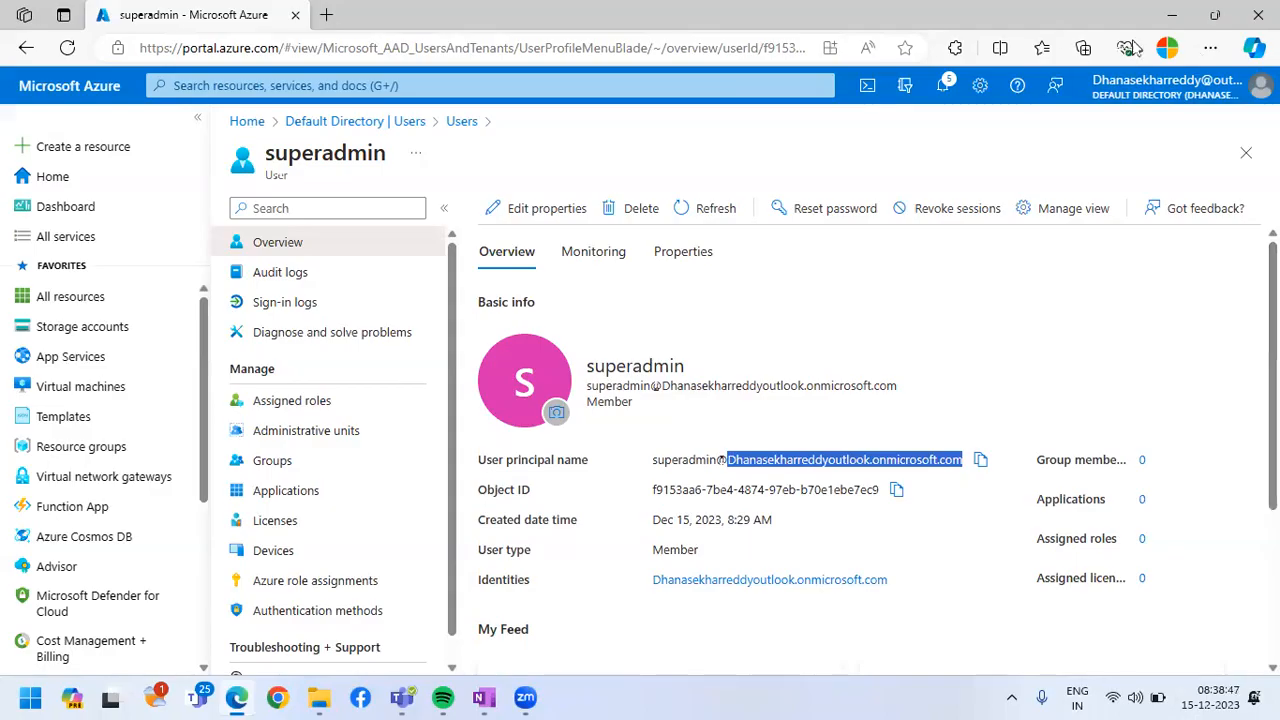
Open the GoDaddy website in a new browser tab and dismiss the chat offer on its home page
click(1210, 48)
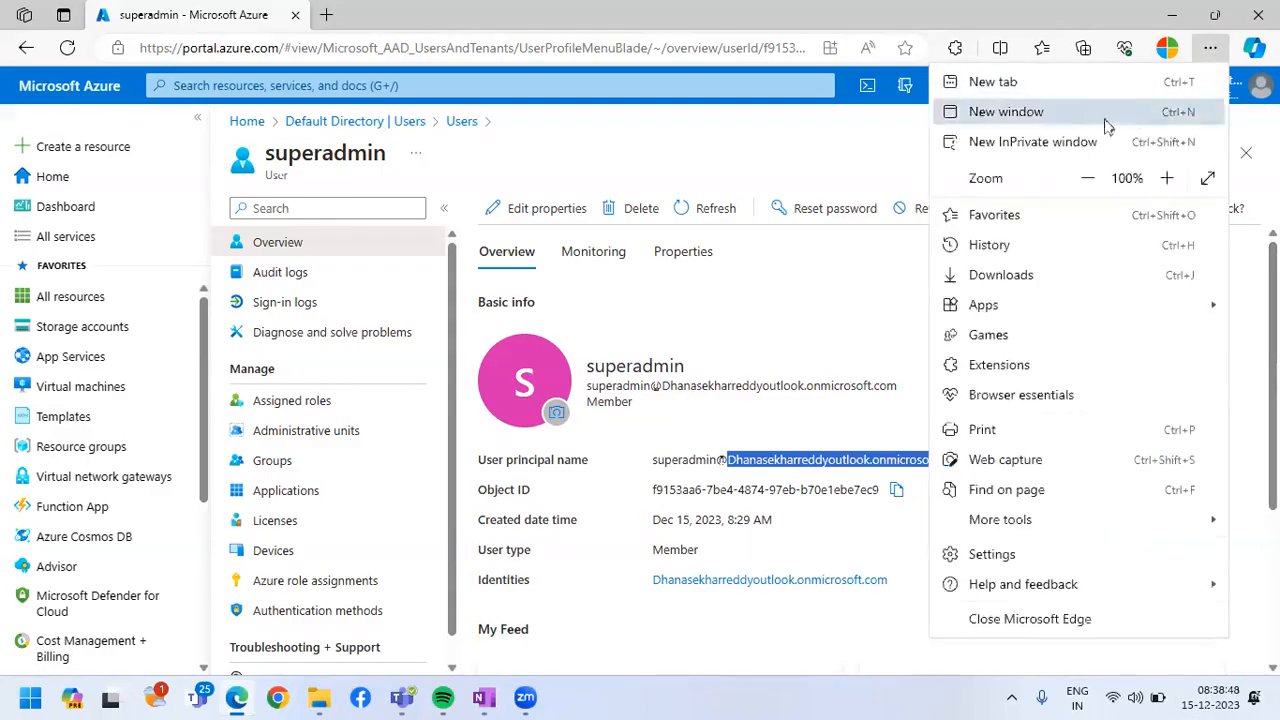
click(731, 145)
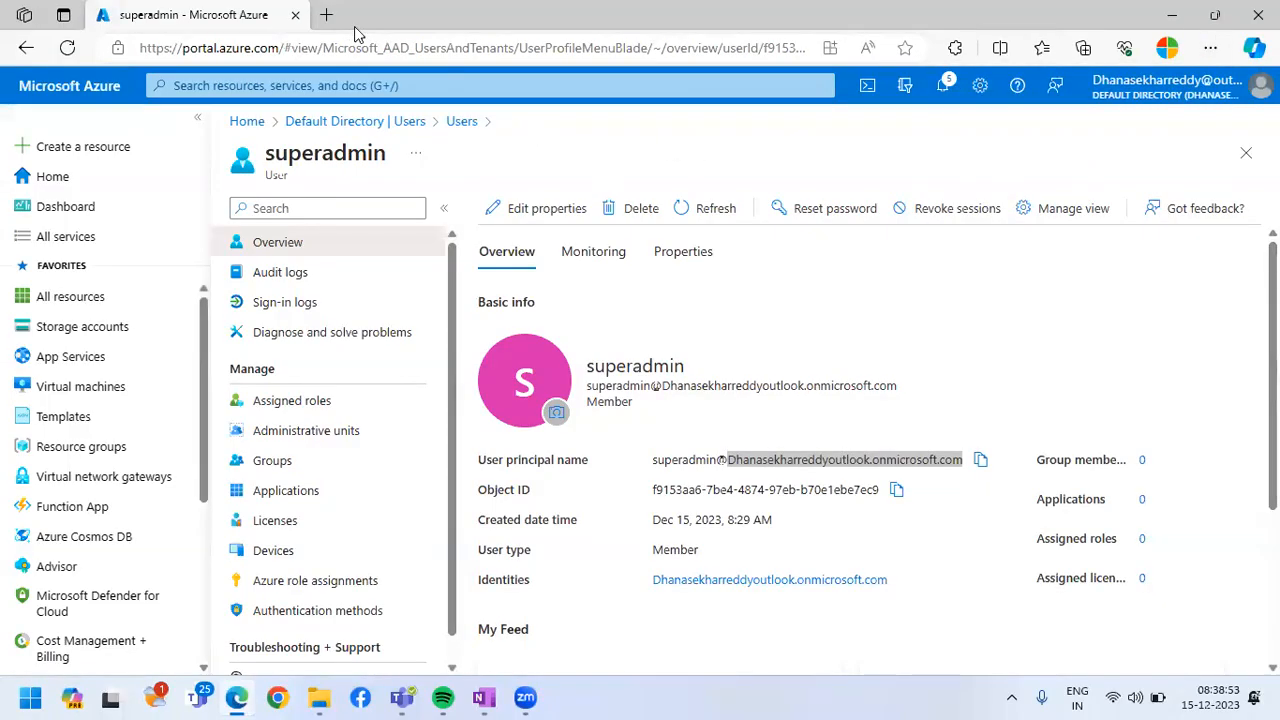
key(ctrl+t)
text(go)
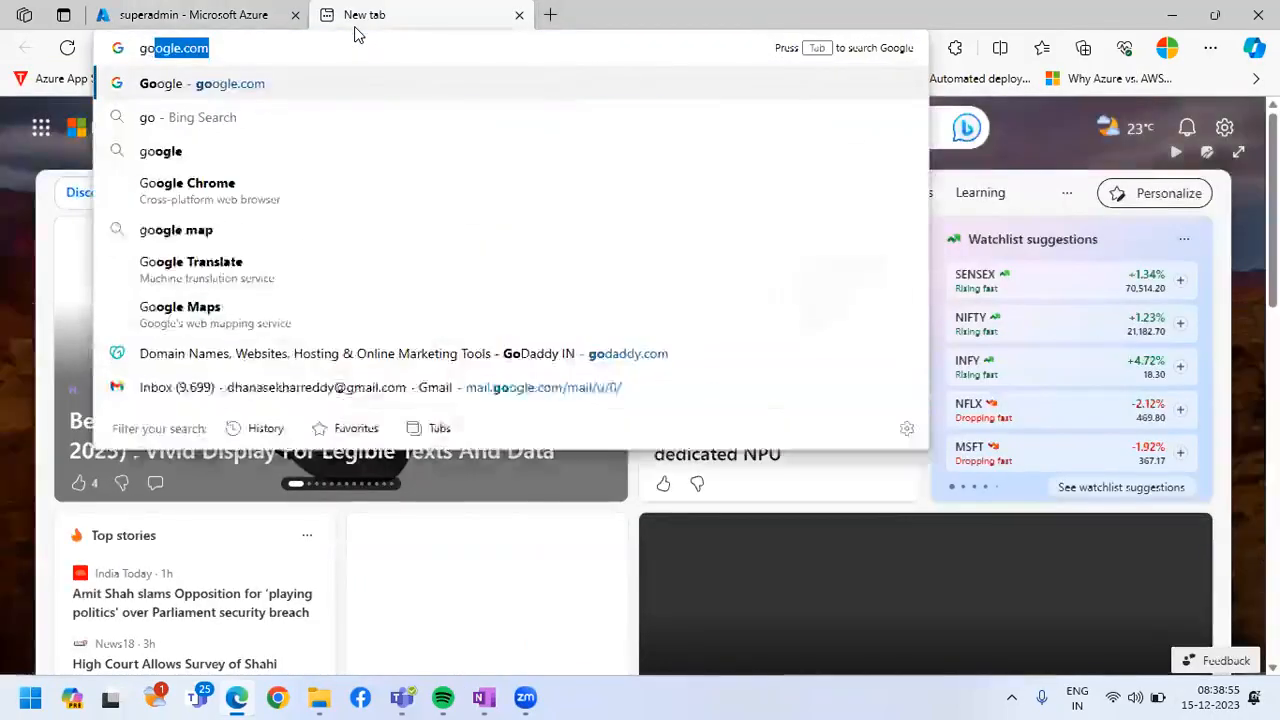
text(d)
key(Return)
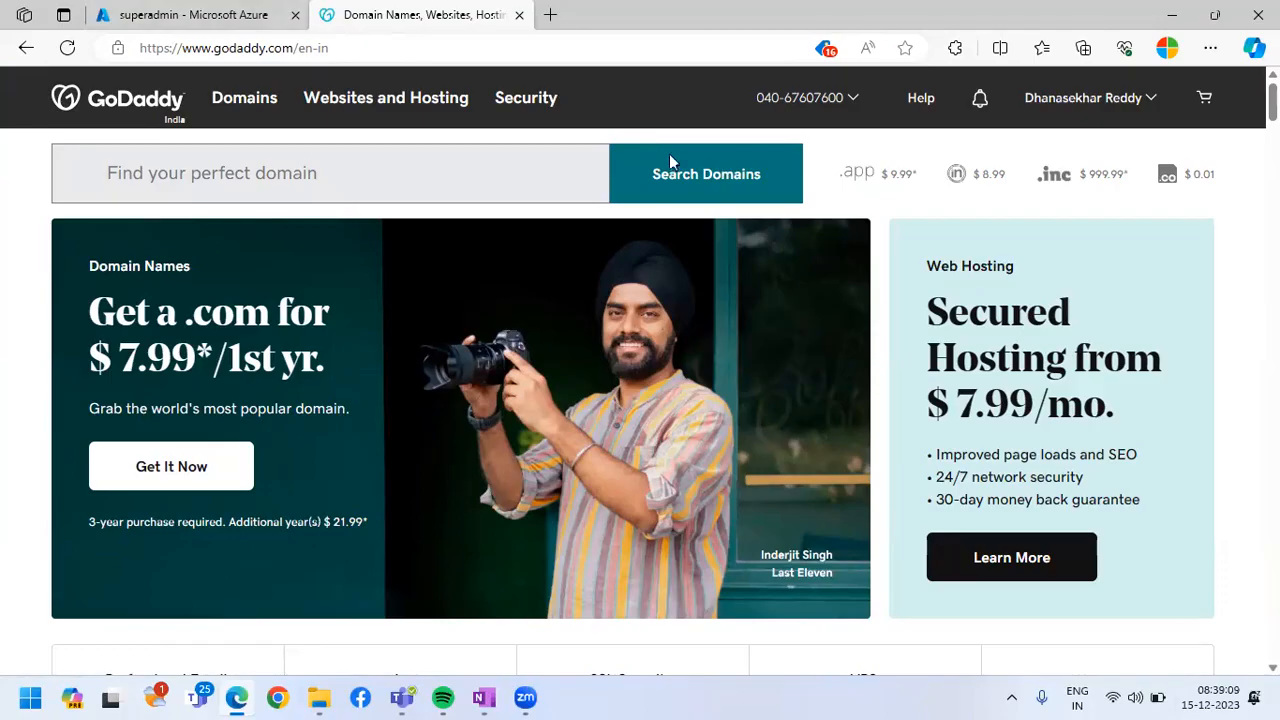
scroll(635, 390, down, 3)
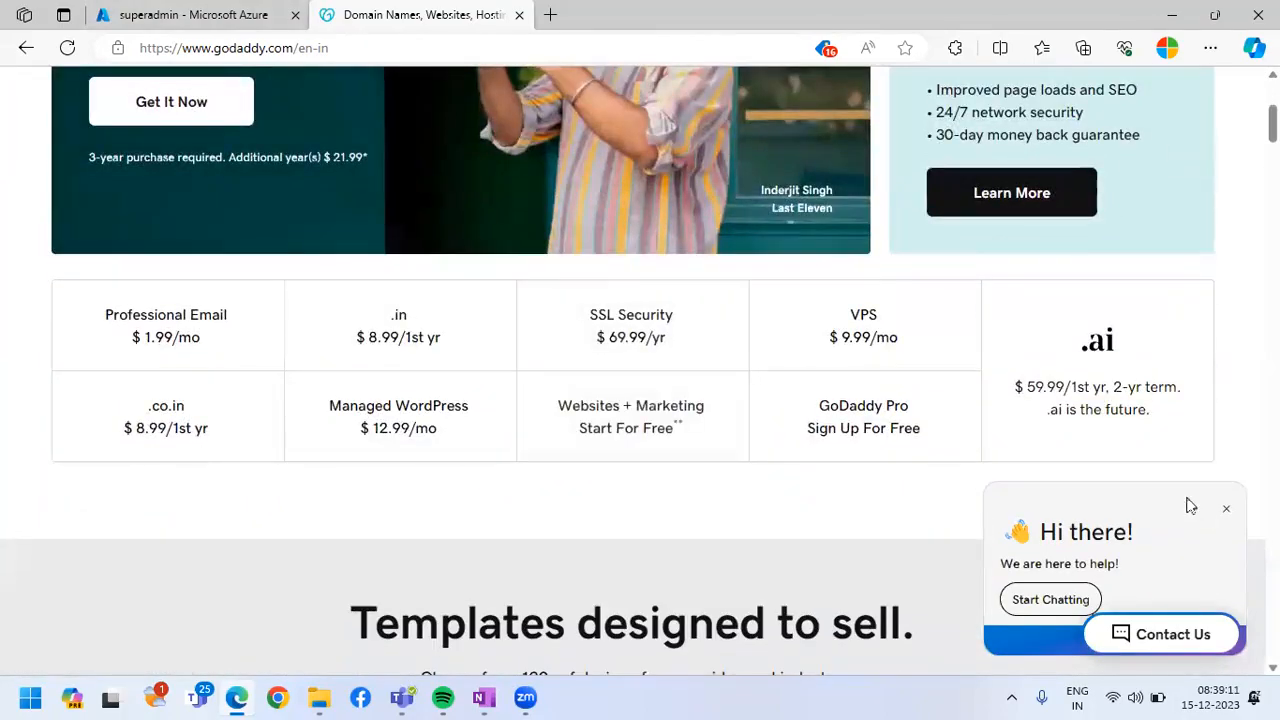
click(1225, 516)
scroll(914, 477, up, 3)
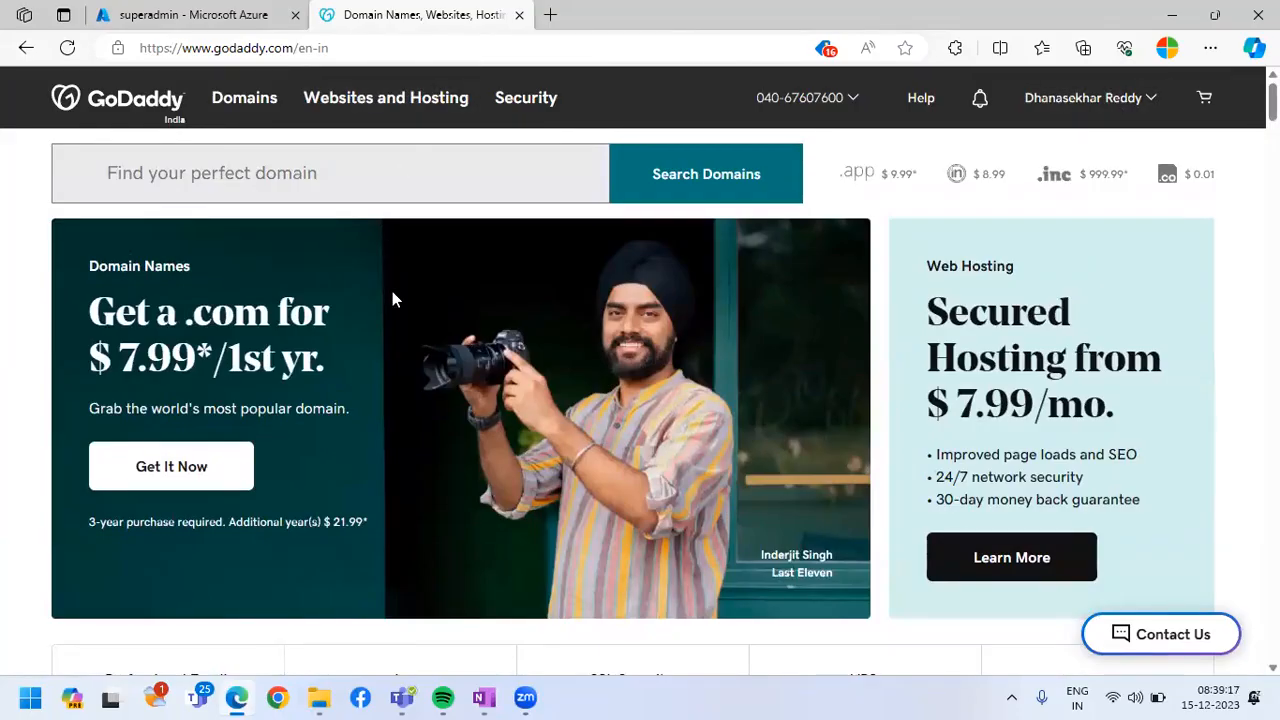
Search GoDaddy for the domain mytcshyd.com and highlight the exact match
click(357, 187)
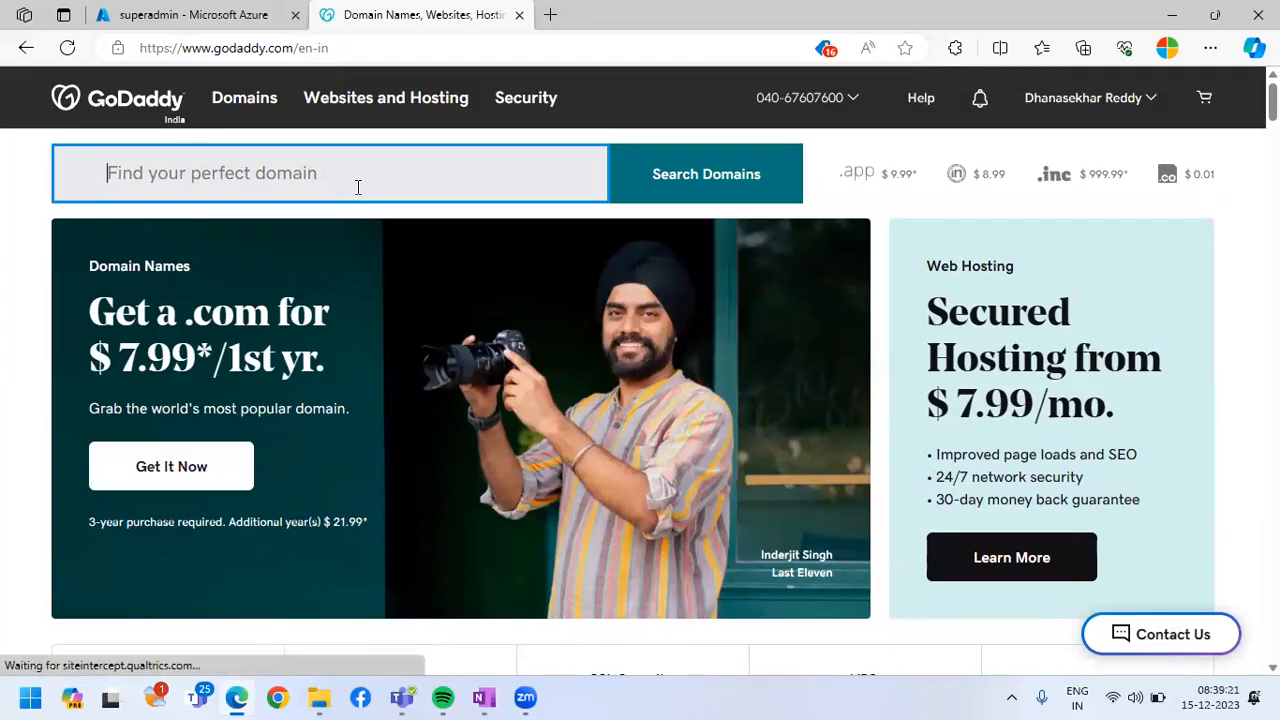
text(tes)
key(BackSpace)
key(BackSpace)
key(BackSpace)
text(my)
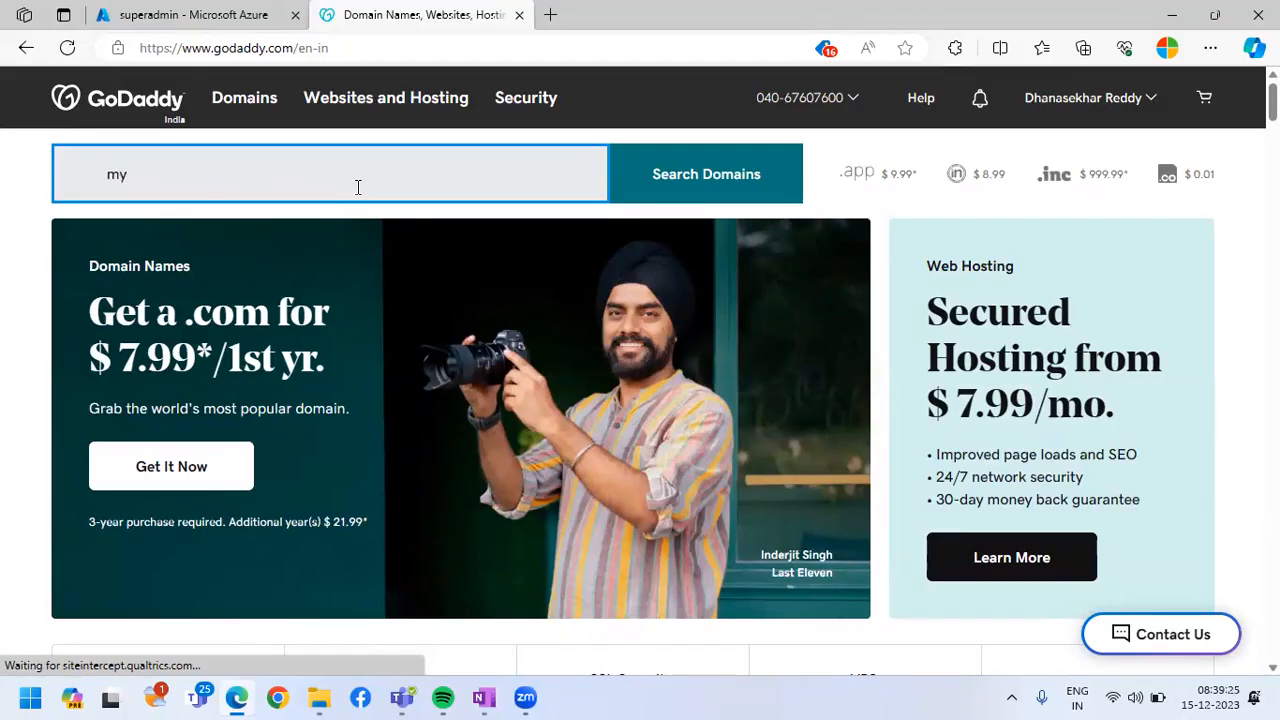
text(tcshyd.com)
key(Return)
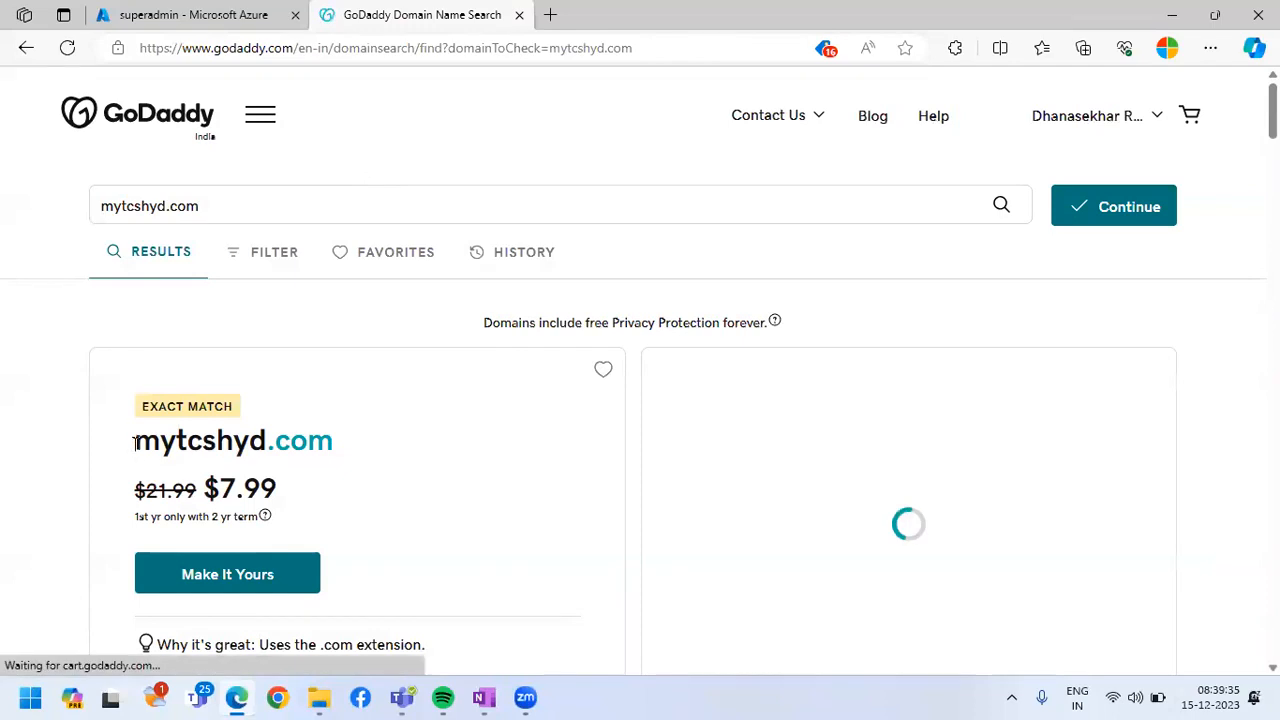
double_click(323, 452)
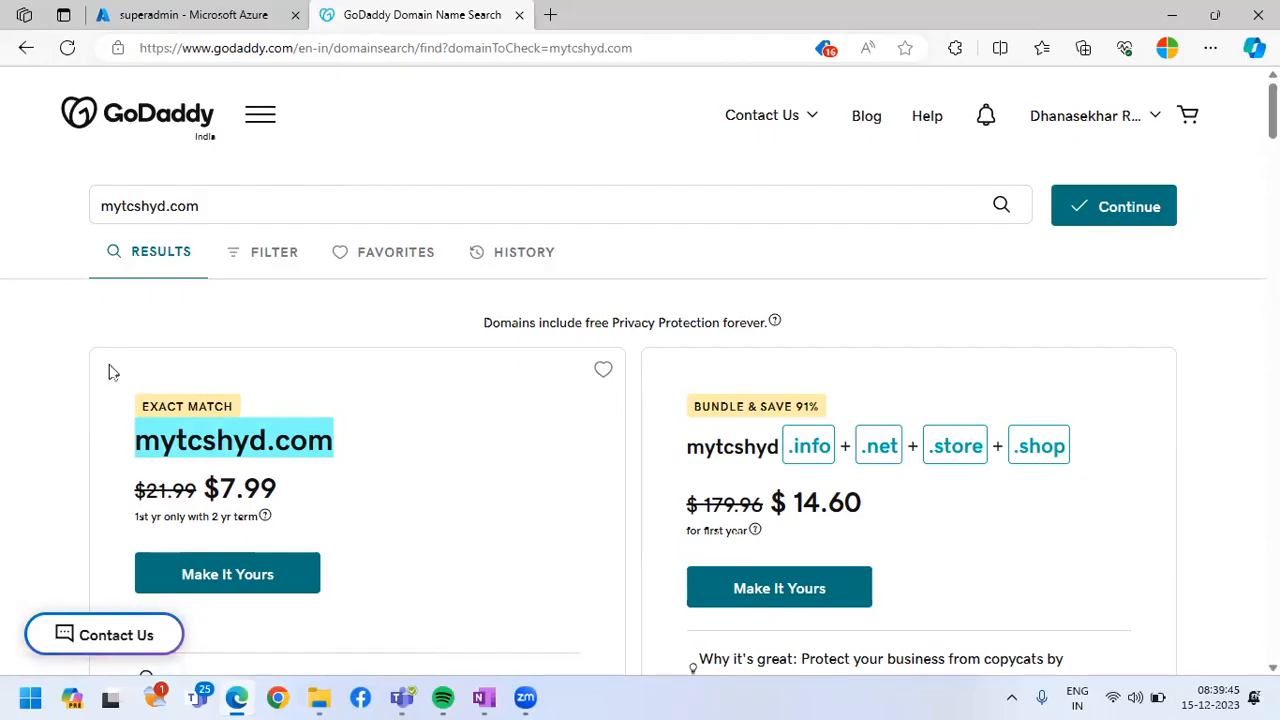
Search for the domain alimilitechnologies.com instead and check its availability label
drag(264, 212, 40, 220)
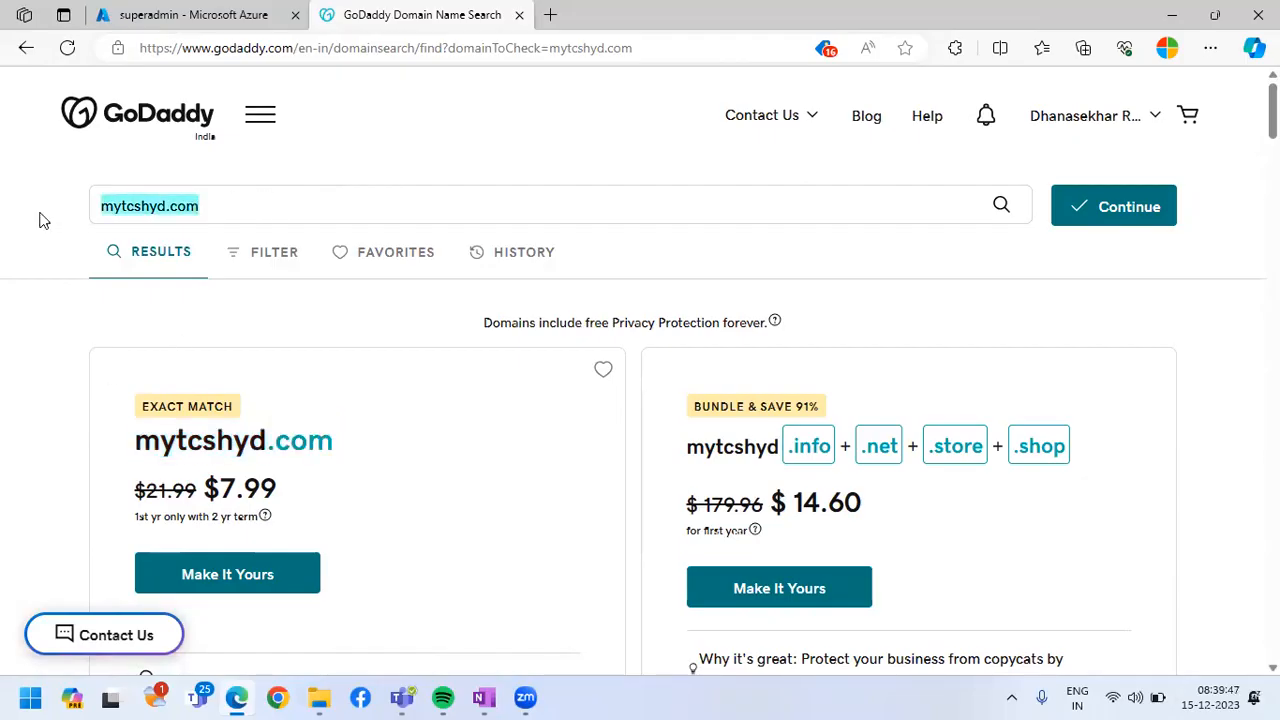
text(alimili)
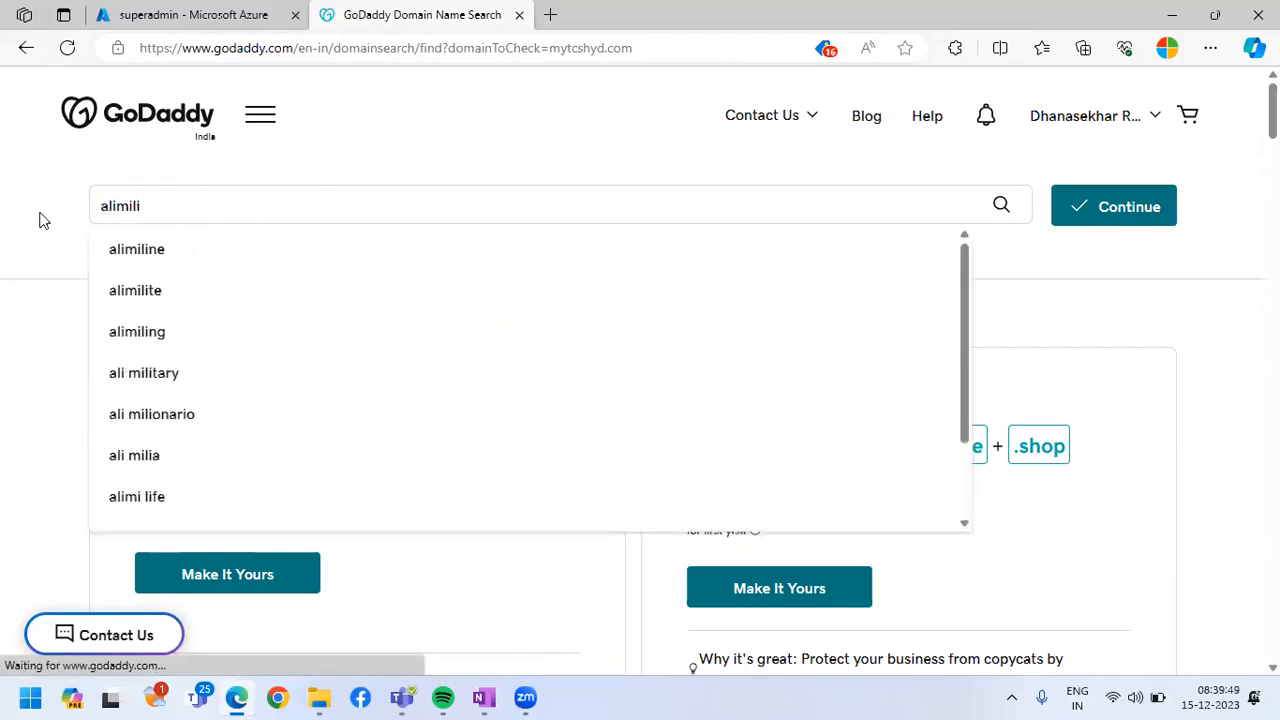
text(technologies.com)
key(Return)
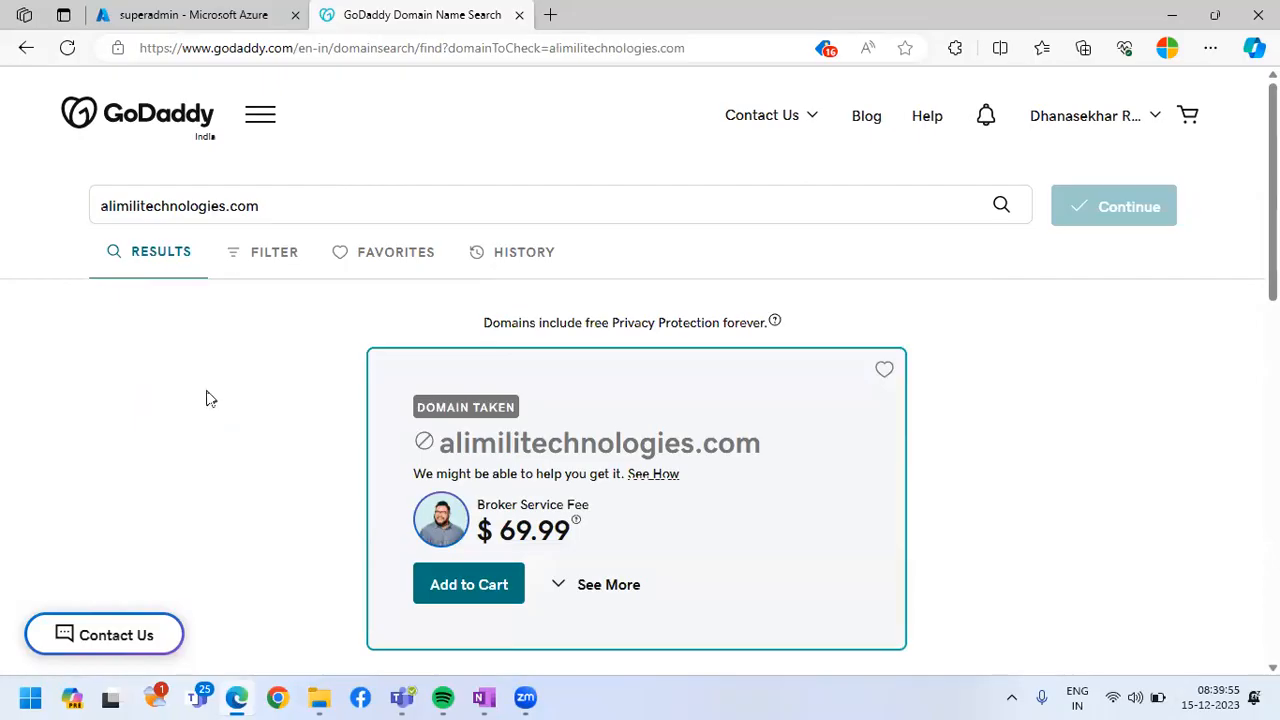
drag(140, 408, 241, 410)
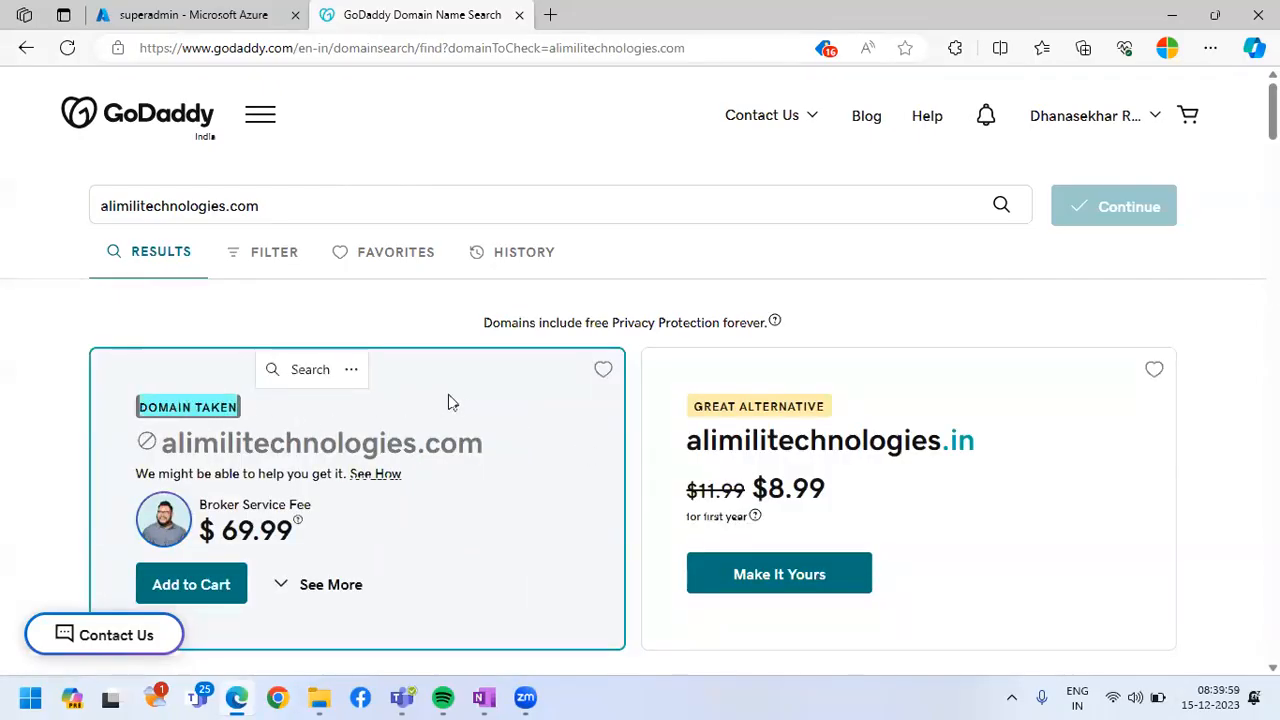
click(63, 306)
Open the GoDaddy account's product list and look over the domains it owns
click(1089, 120)
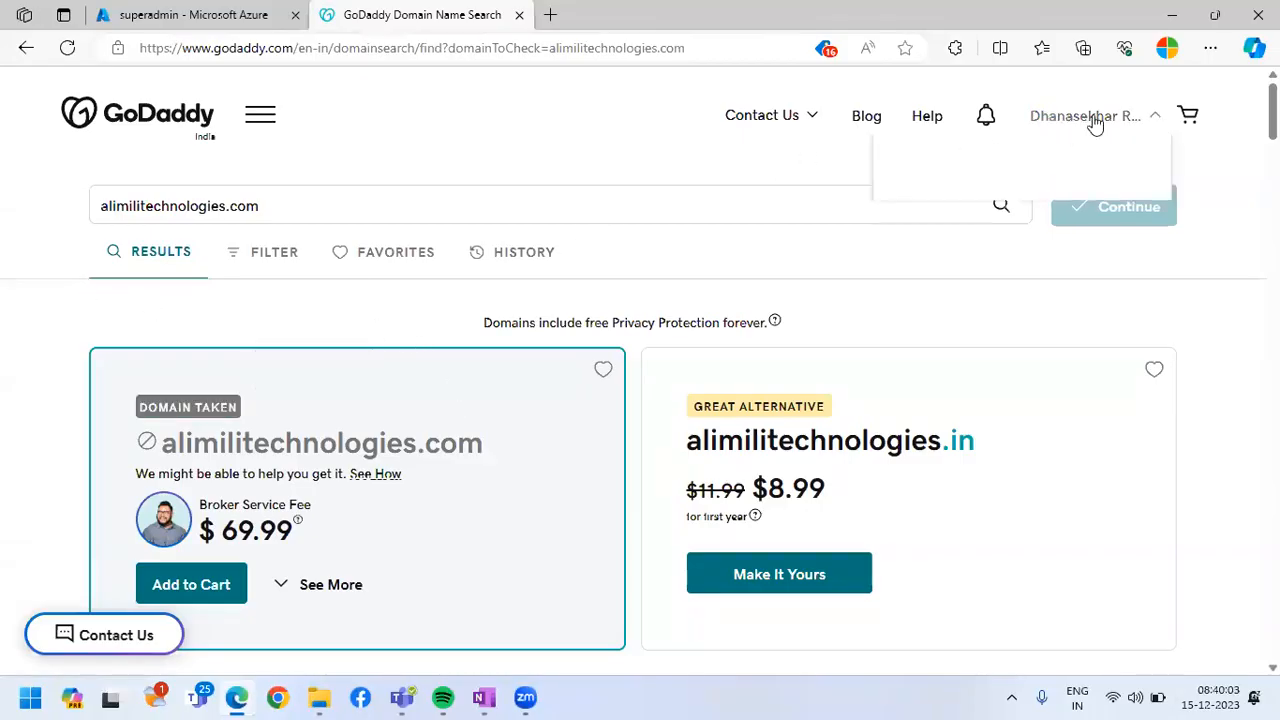
click(938, 292)
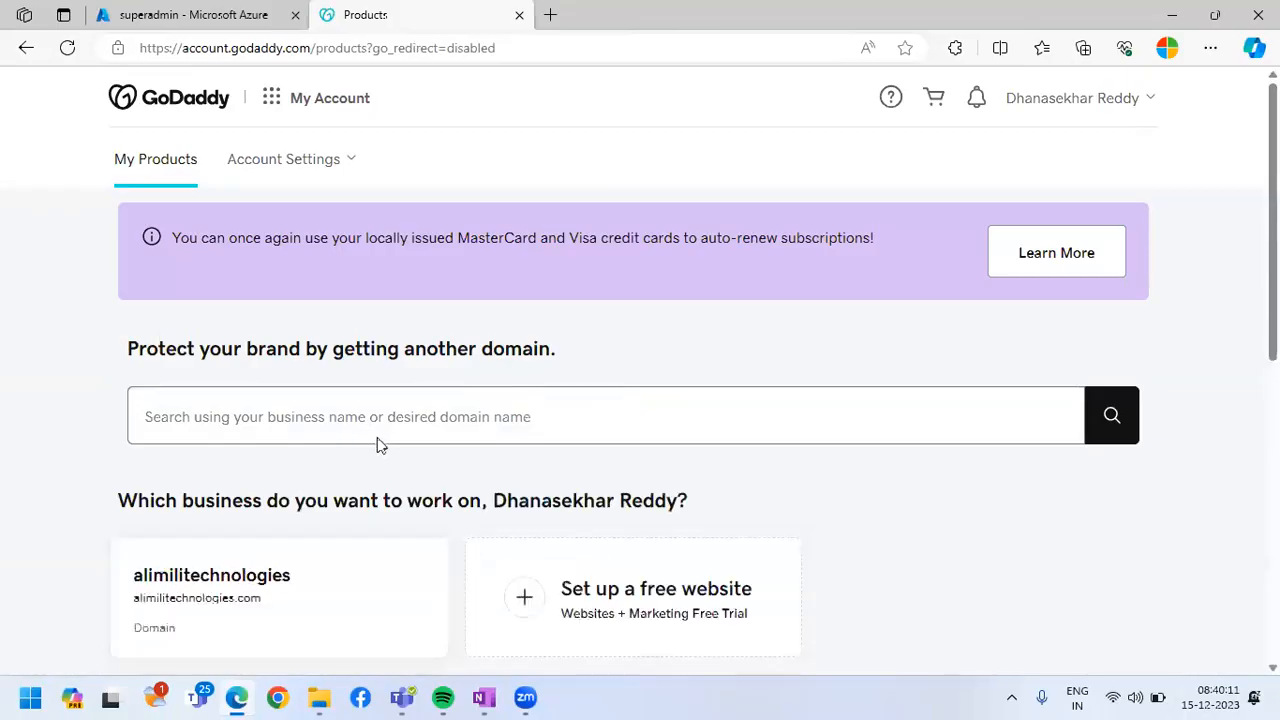
scroll(378, 440, down, 3)
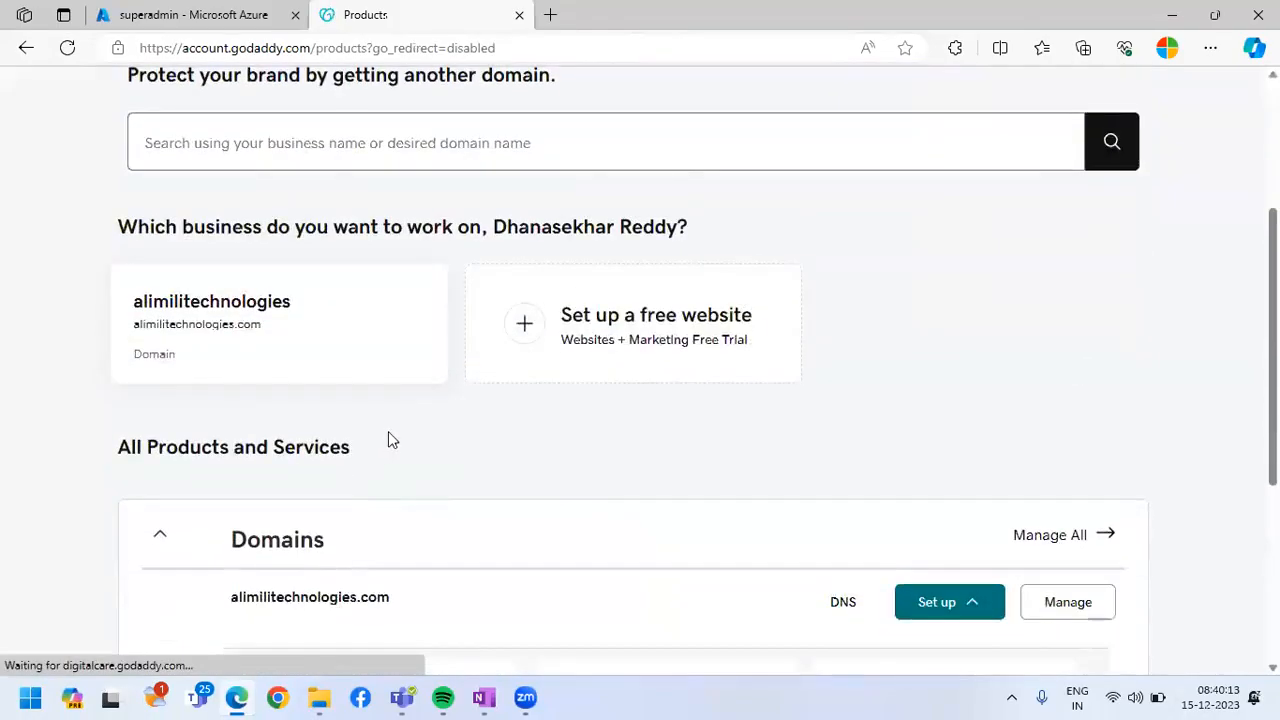
scroll(388, 438, down, 3)
scroll(388, 437, up, 5)
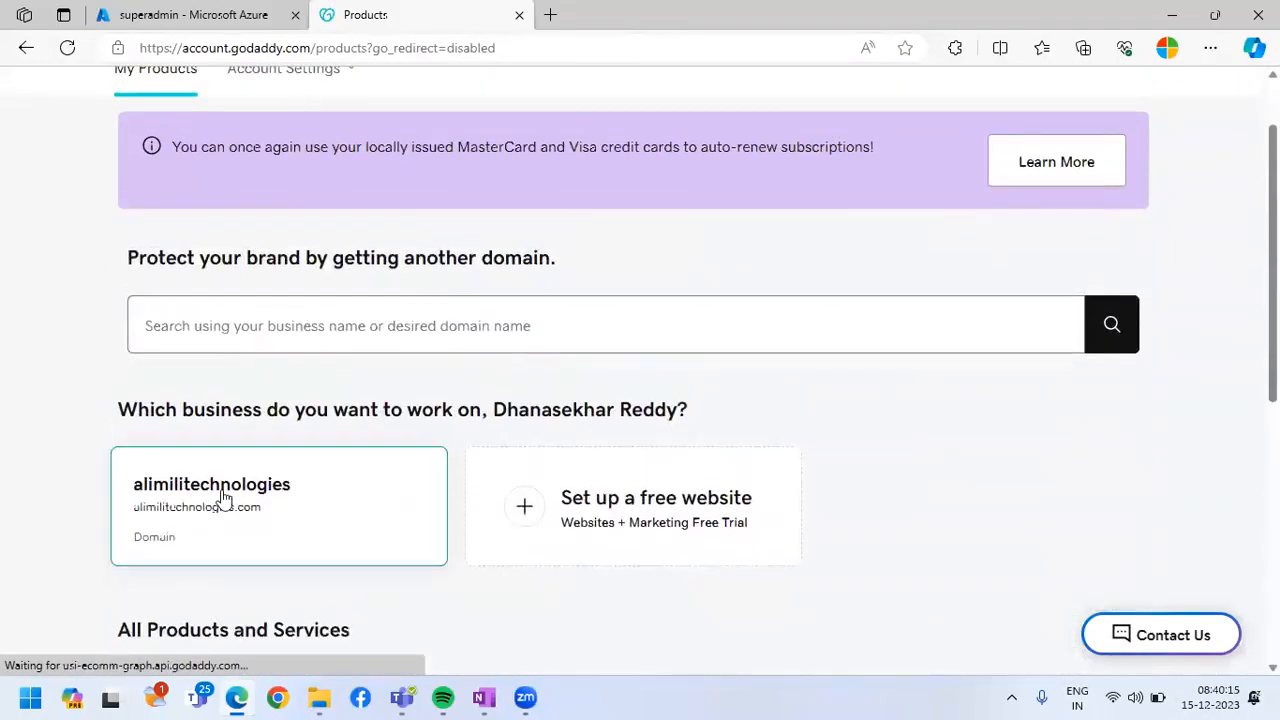
scroll(263, 251, up, 1)
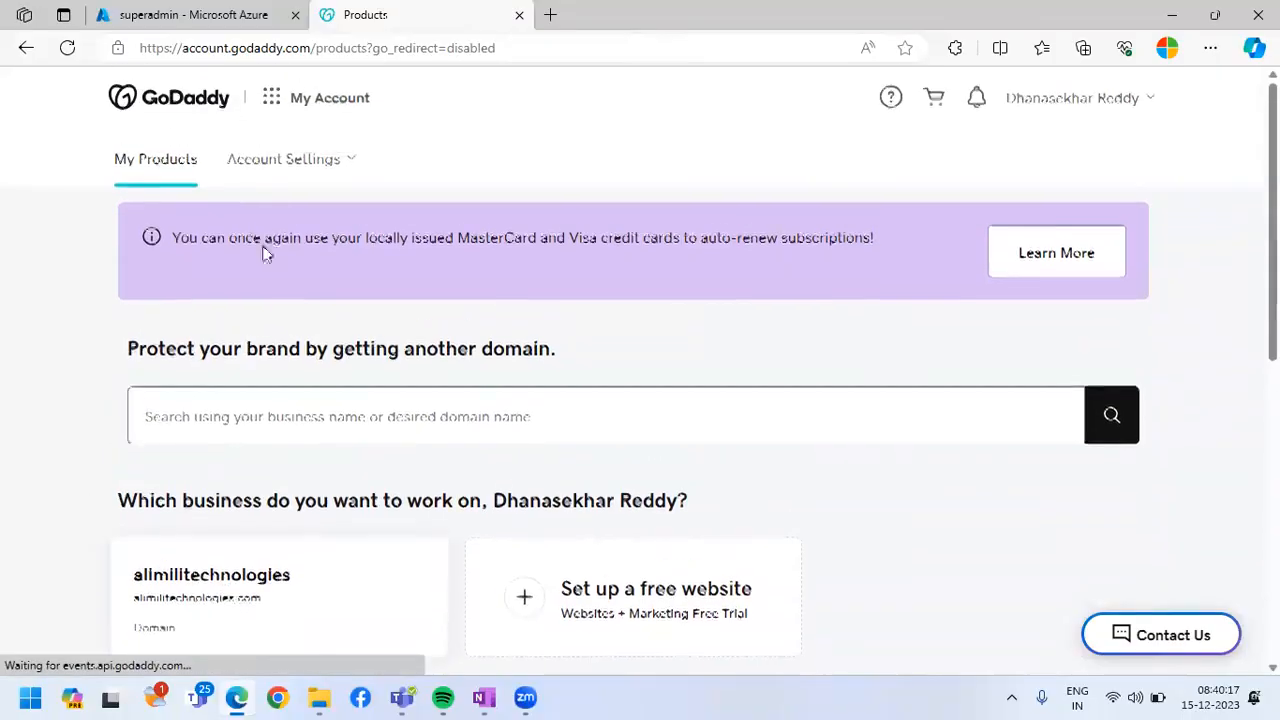
Go to the domain portfolio and open the DNS settings of alimilitechnologies.com
click(271, 112)
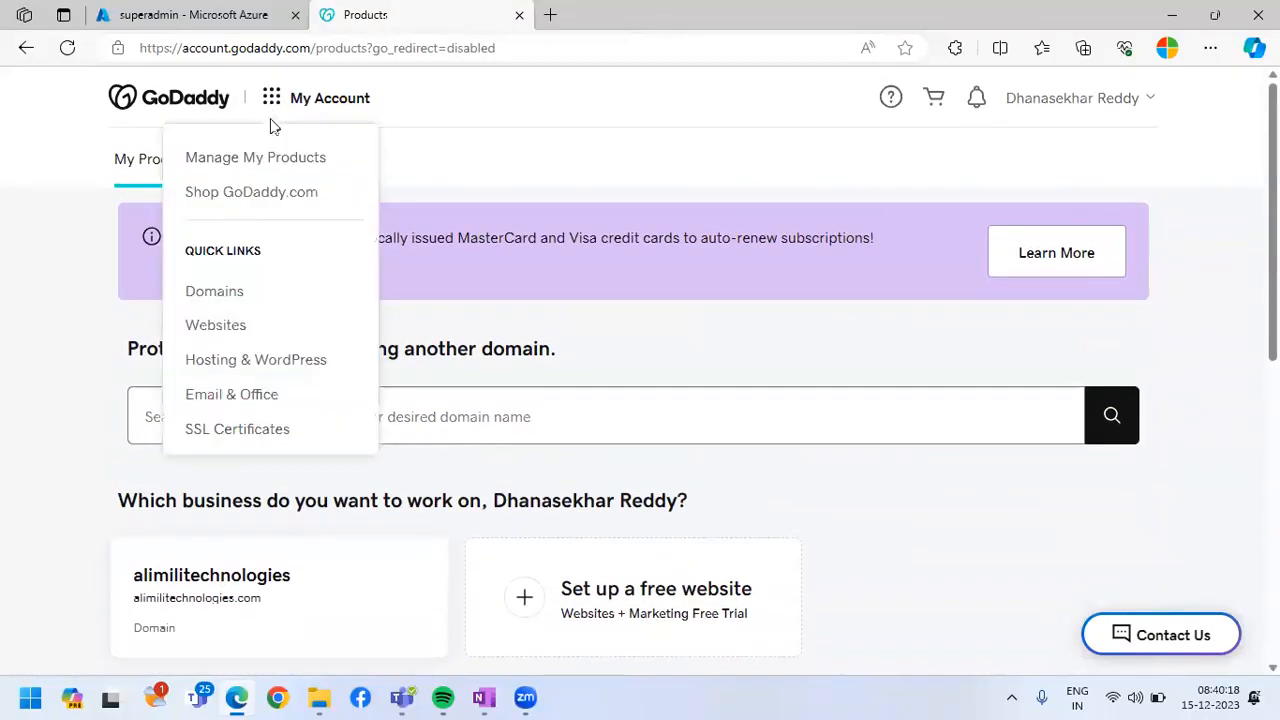
click(224, 304)
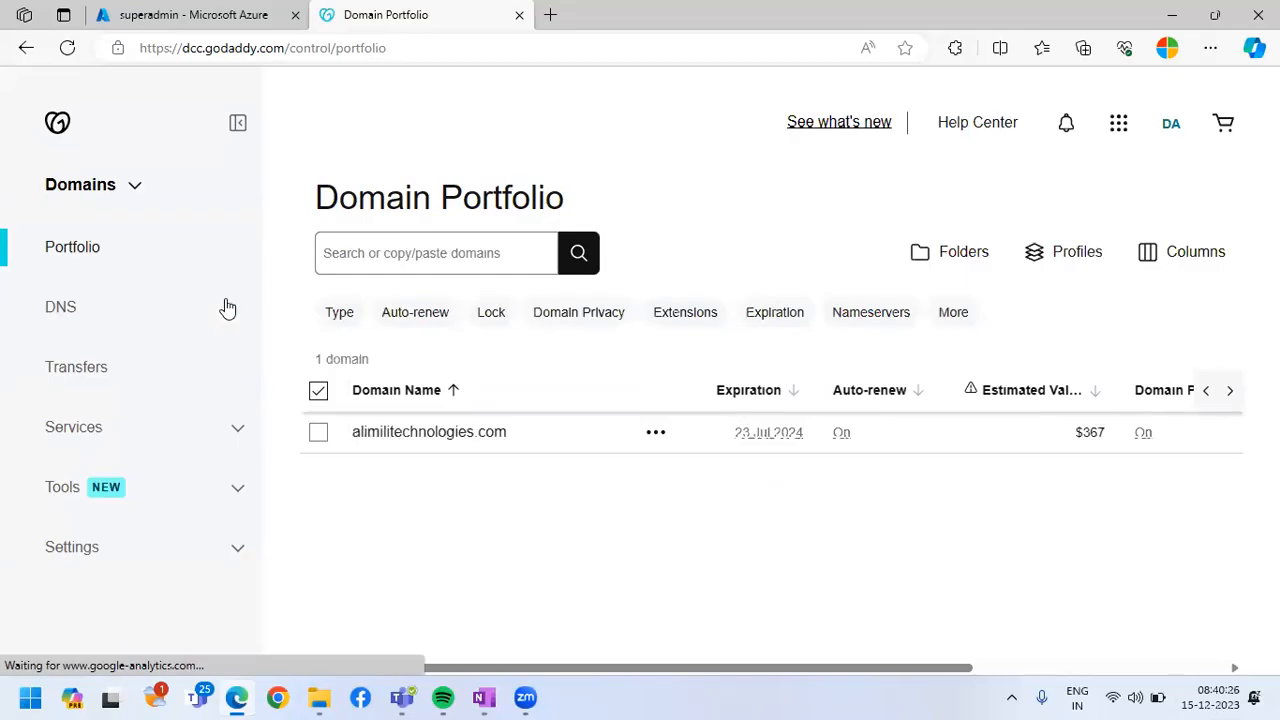
click(392, 440)
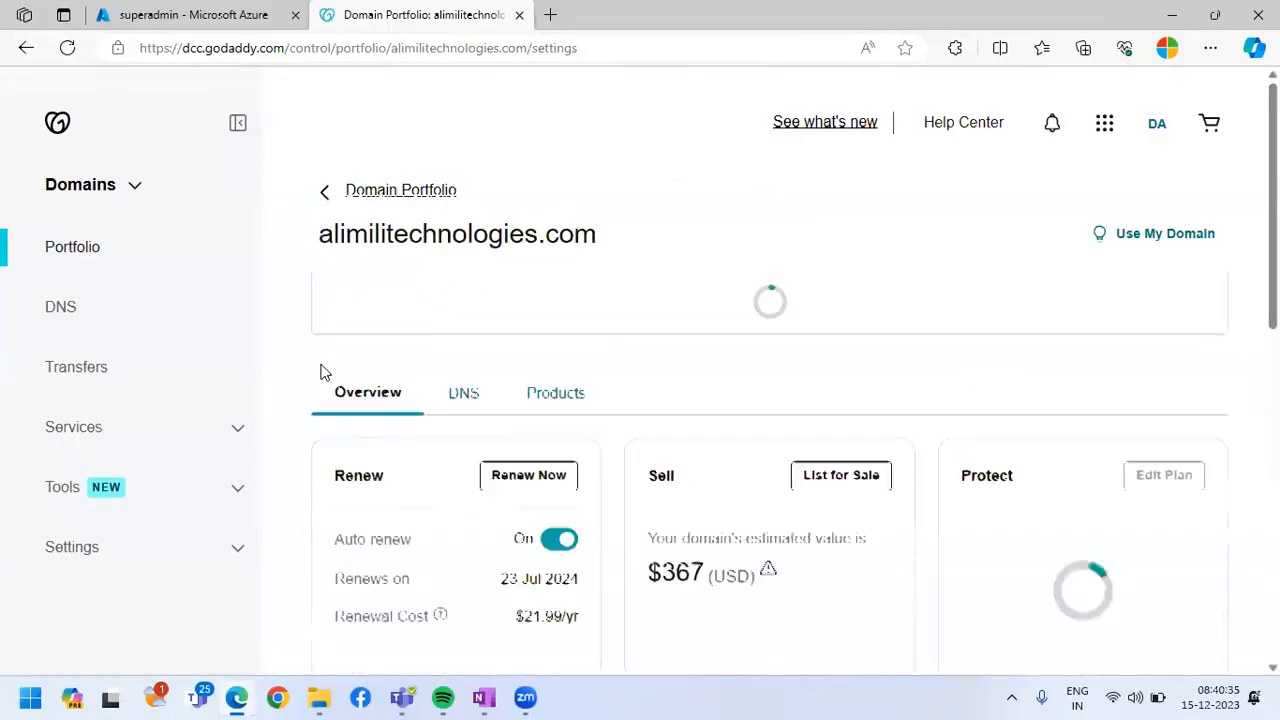
click(466, 394)
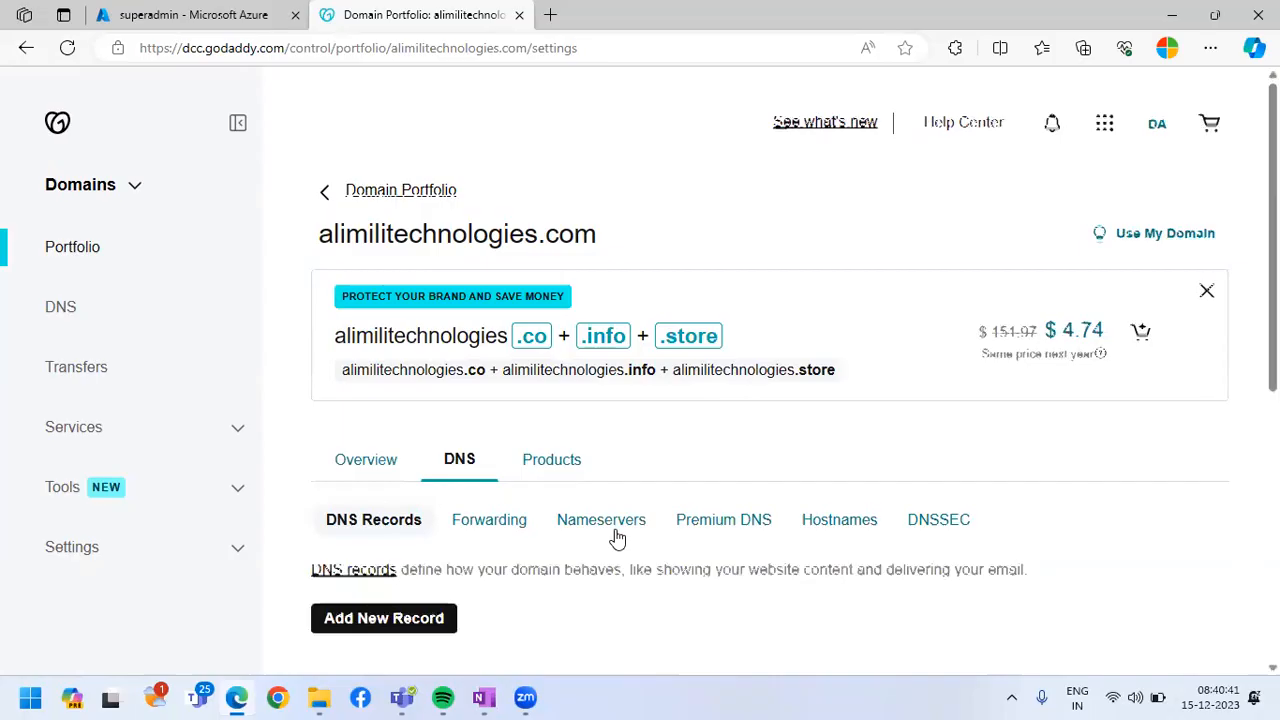
Delete the www CNAME record pointing to mytcsapp2023.azurewebsites.net from the alimilitechnologies.com DNS records, confirming the deletion
scroll(616, 538, down, 1)
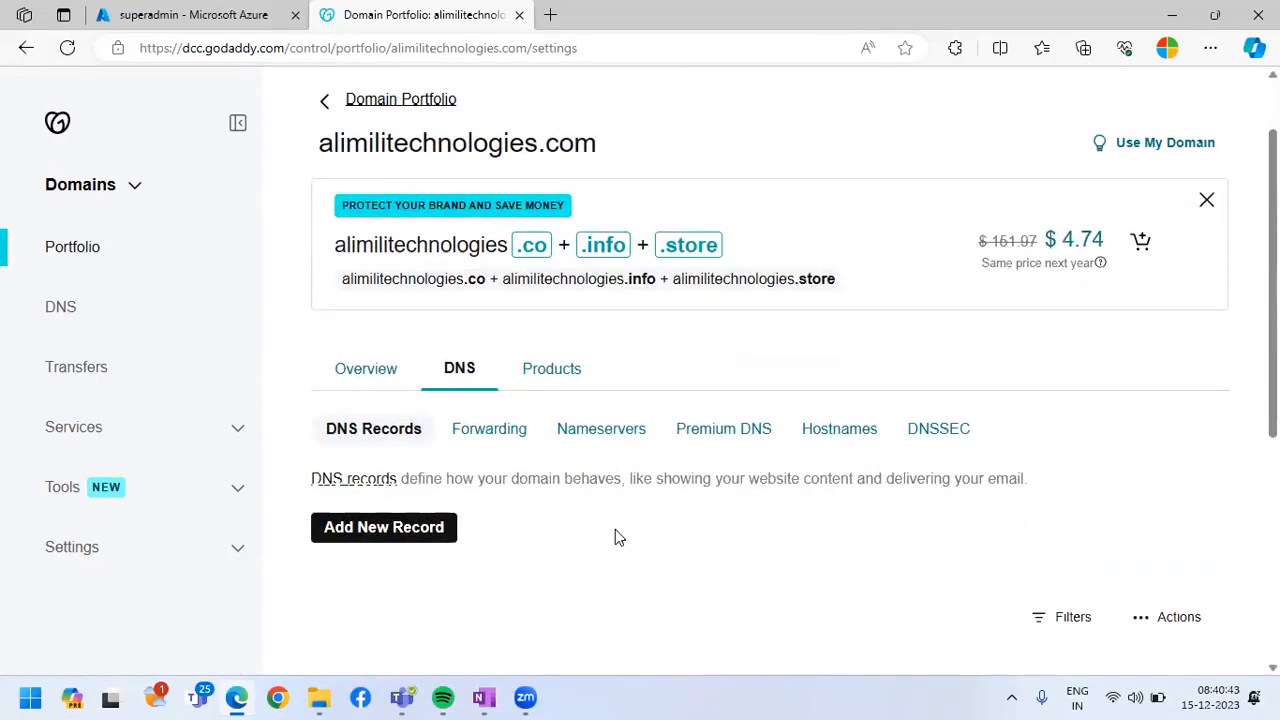
scroll(615, 537, up, 1)
click(370, 462)
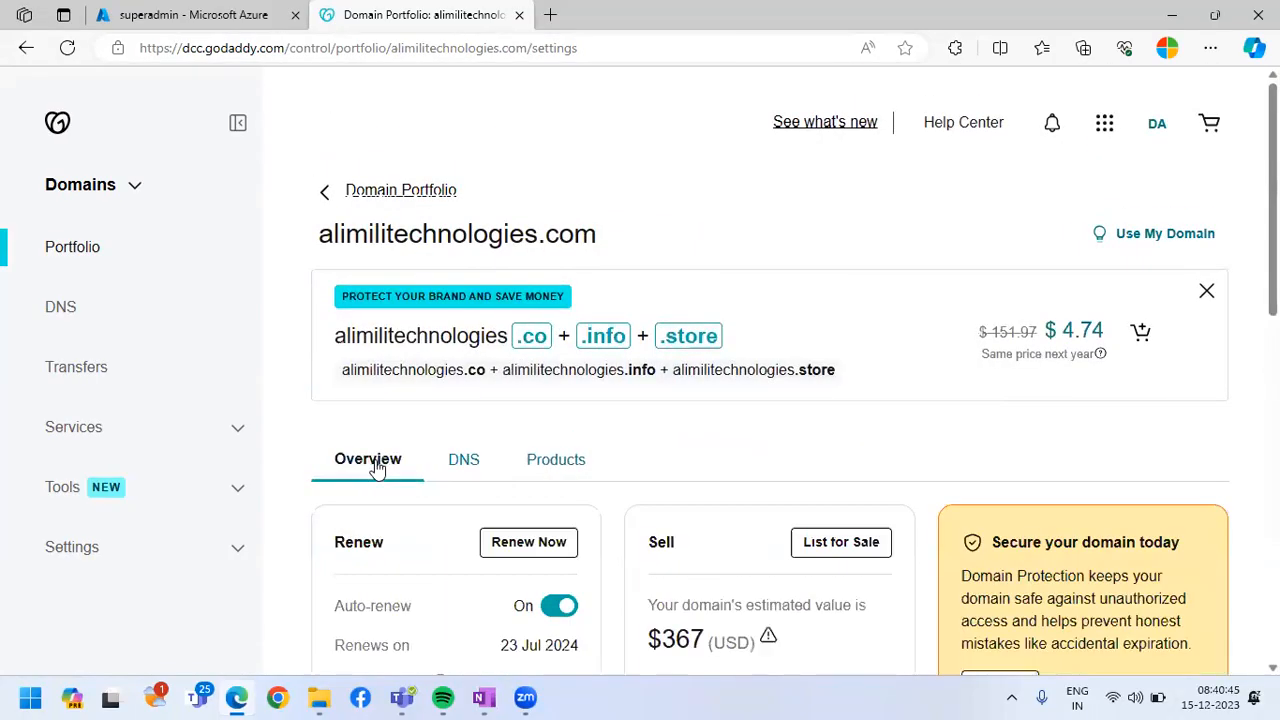
click(491, 465)
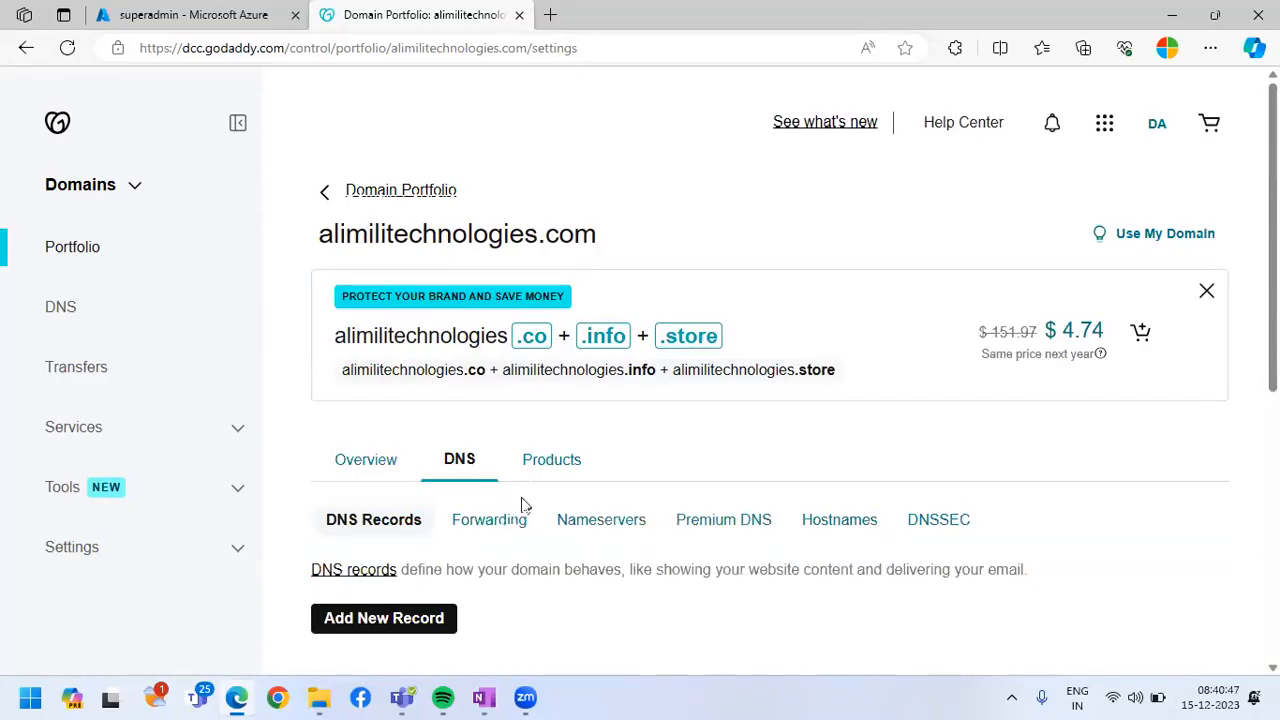
scroll(526, 500, down, 5)
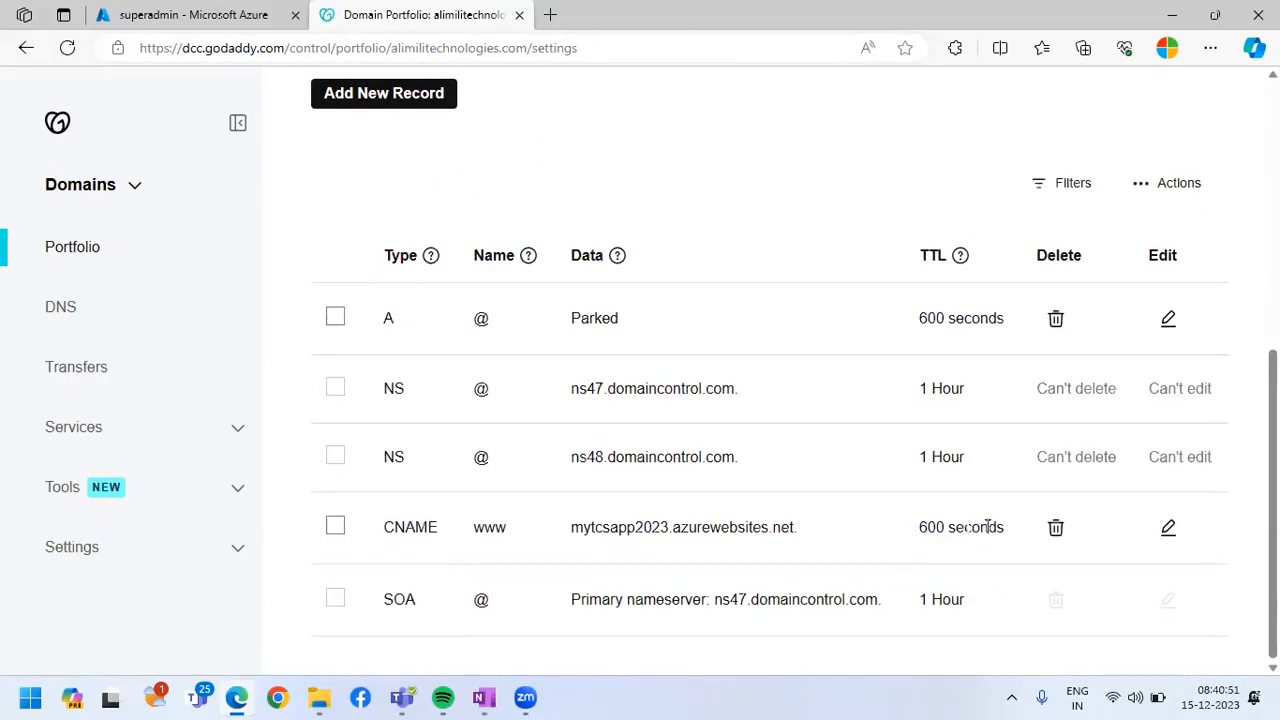
click(1055, 527)
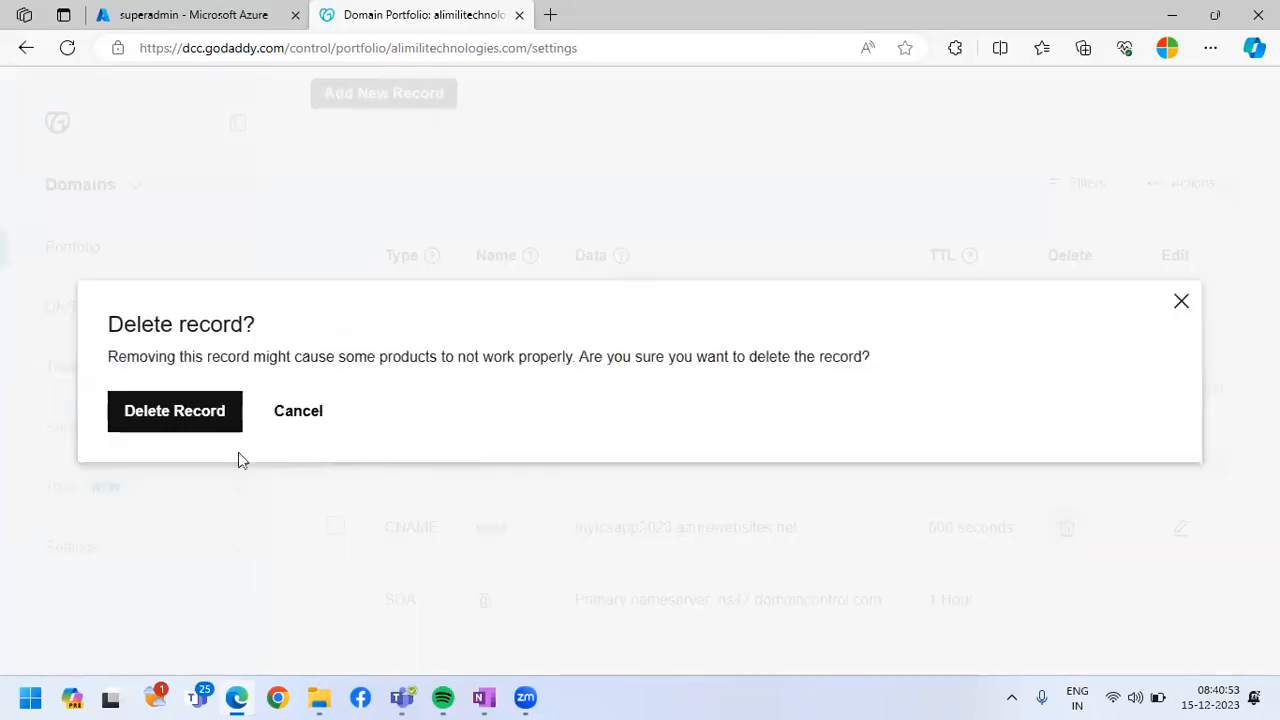
click(189, 429)
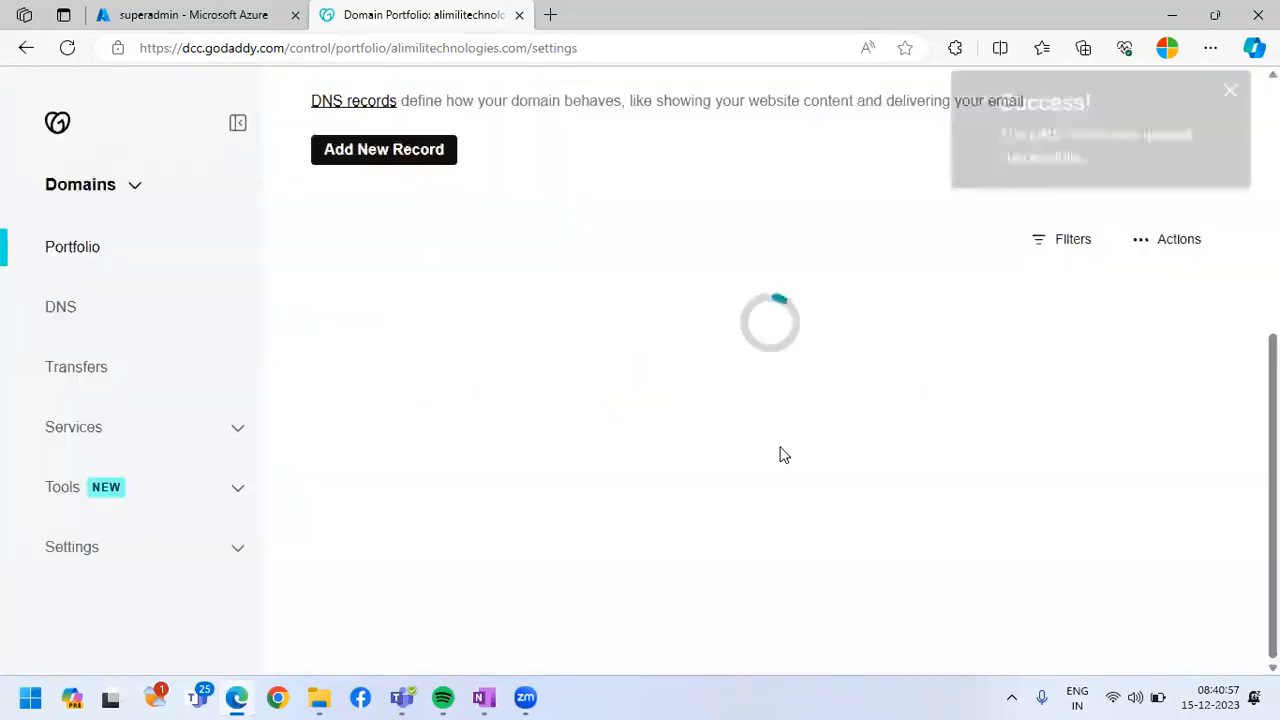
click(1230, 92)
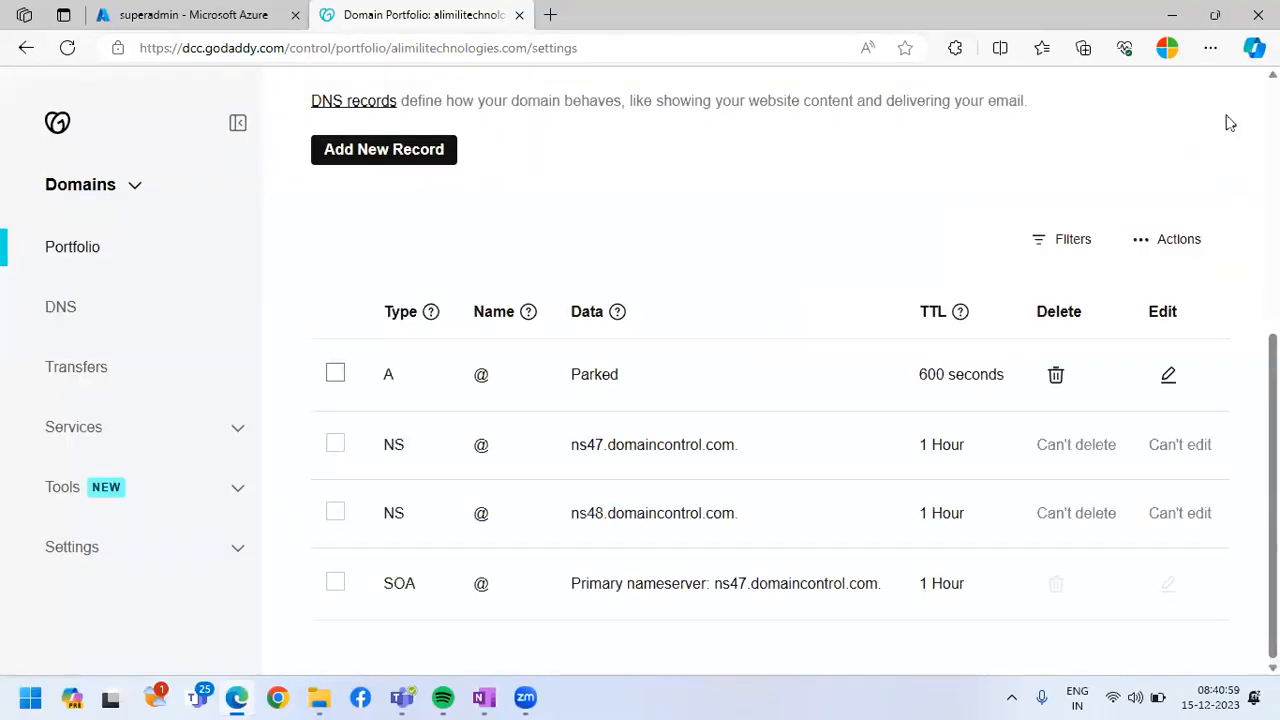
mouse_move(280, 248)
mouse_down()
mouse_move(1043, 620)
mouse_move(1184, 636)
mouse_up()
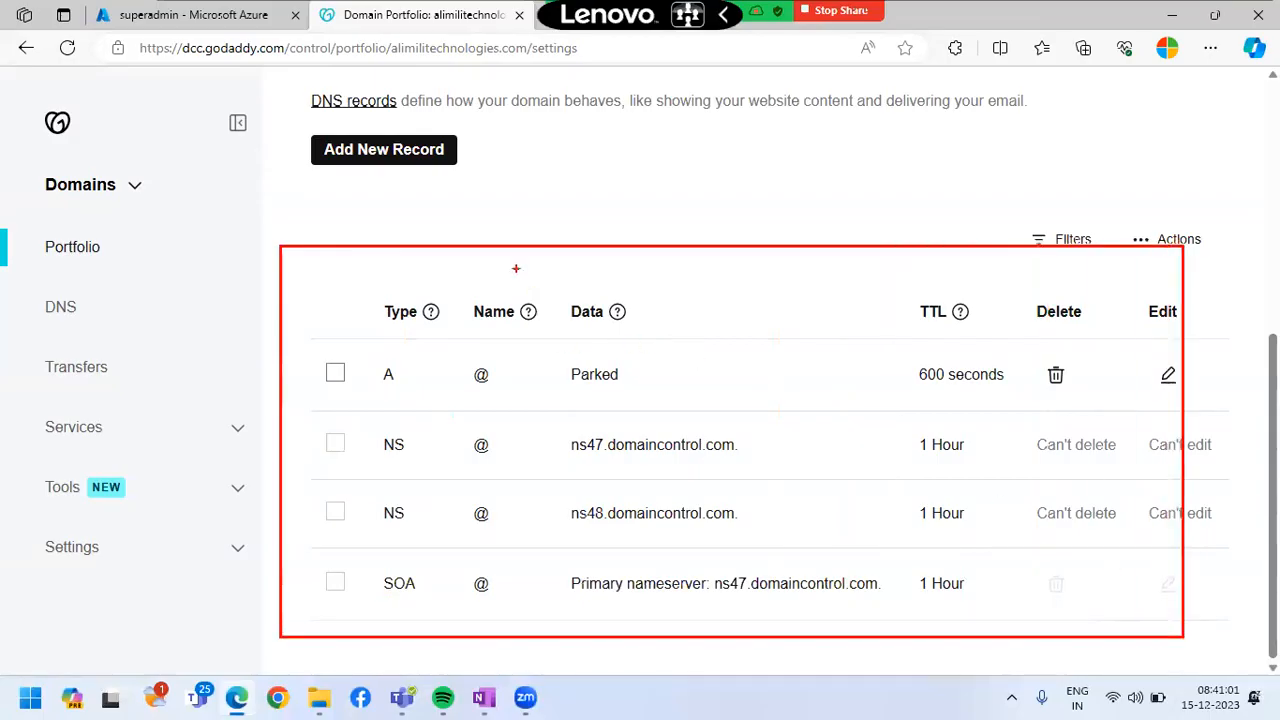
mouse_move(510, 261)
mouse_down()
mouse_move(380, 150)
mouse_move(447, 193)
mouse_up()
key(Escape)
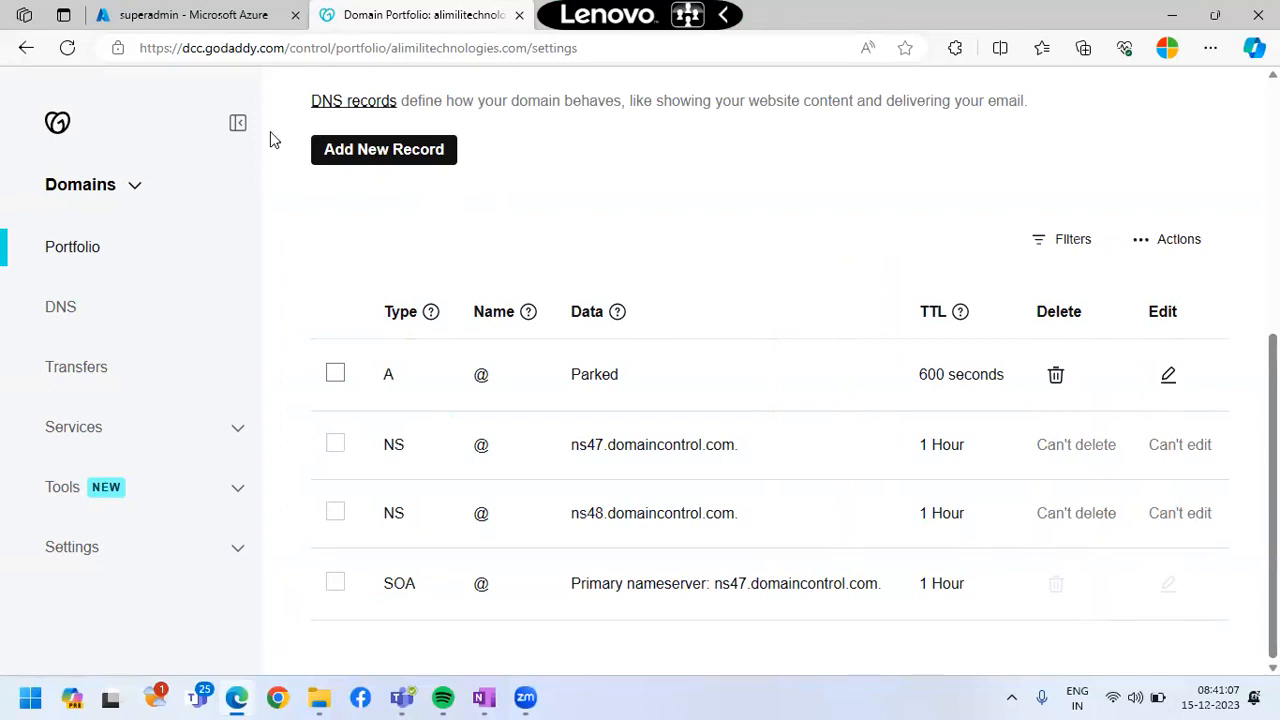
Switch back to the Azure portal, leave the superadmin profile and the user list, and return to the Default Directory overview
click(185, 15)
scroll(180, 486, down, 3)
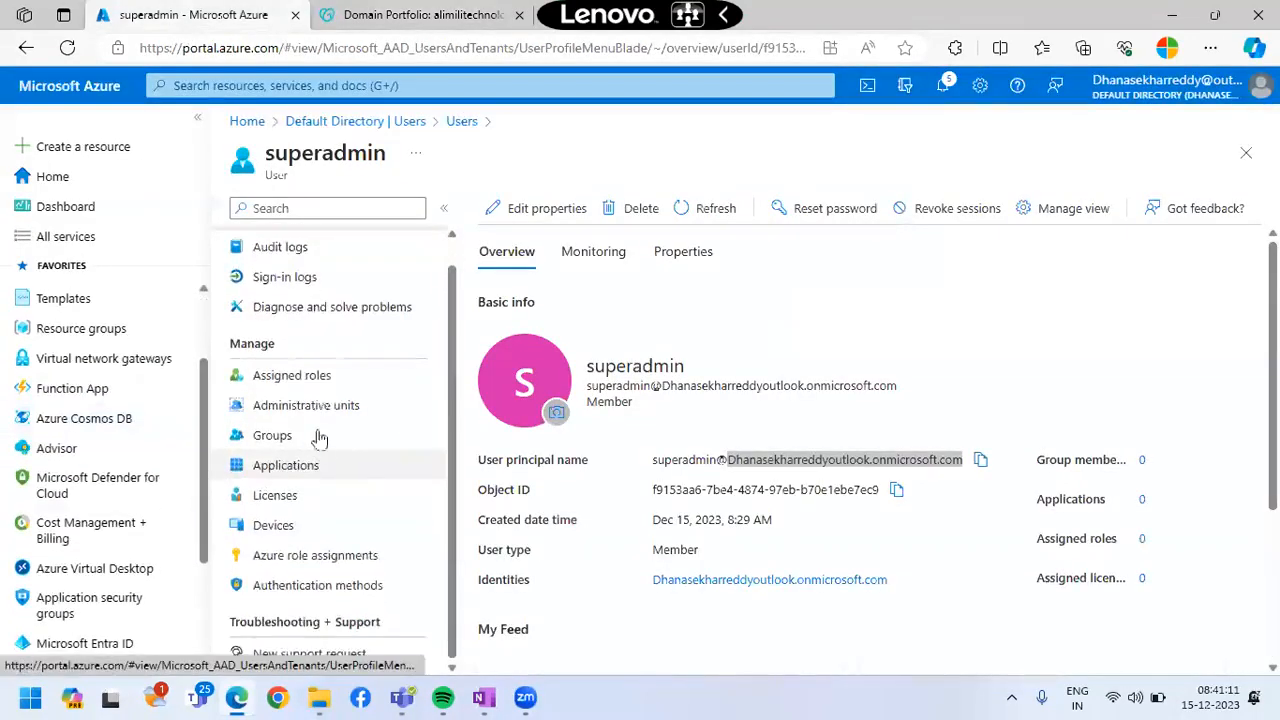
click(1245, 153)
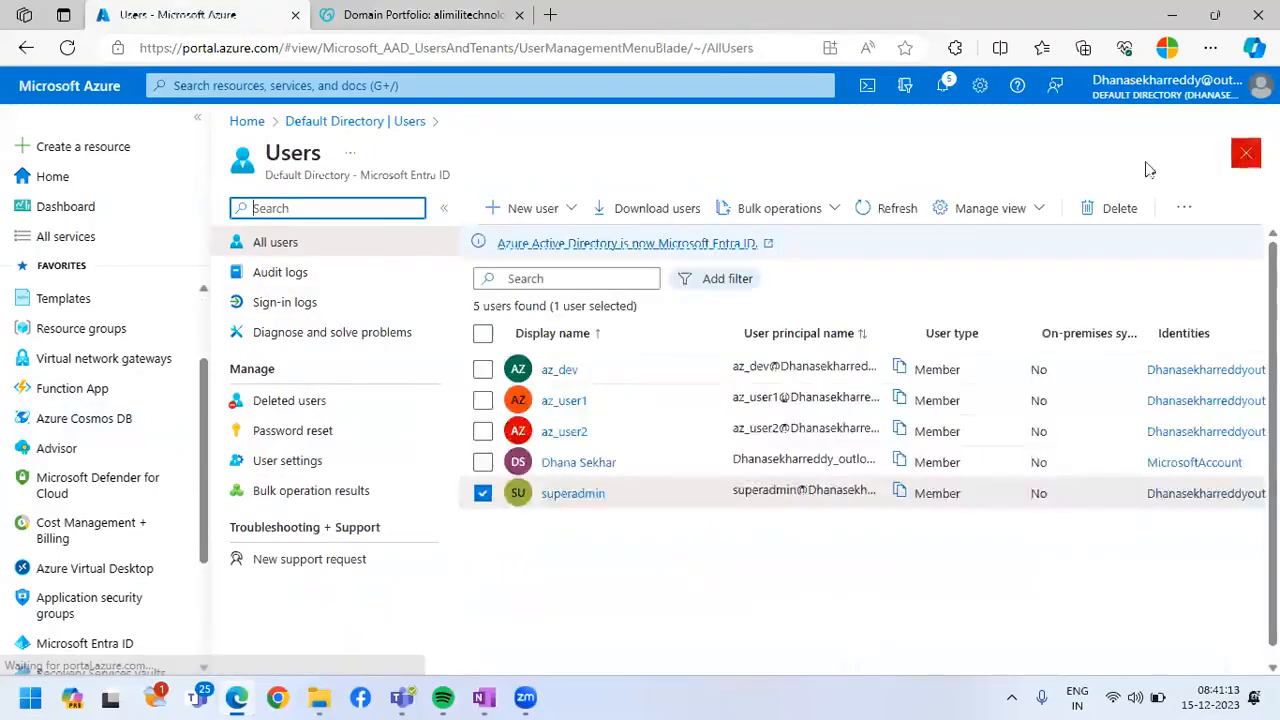
click(1245, 154)
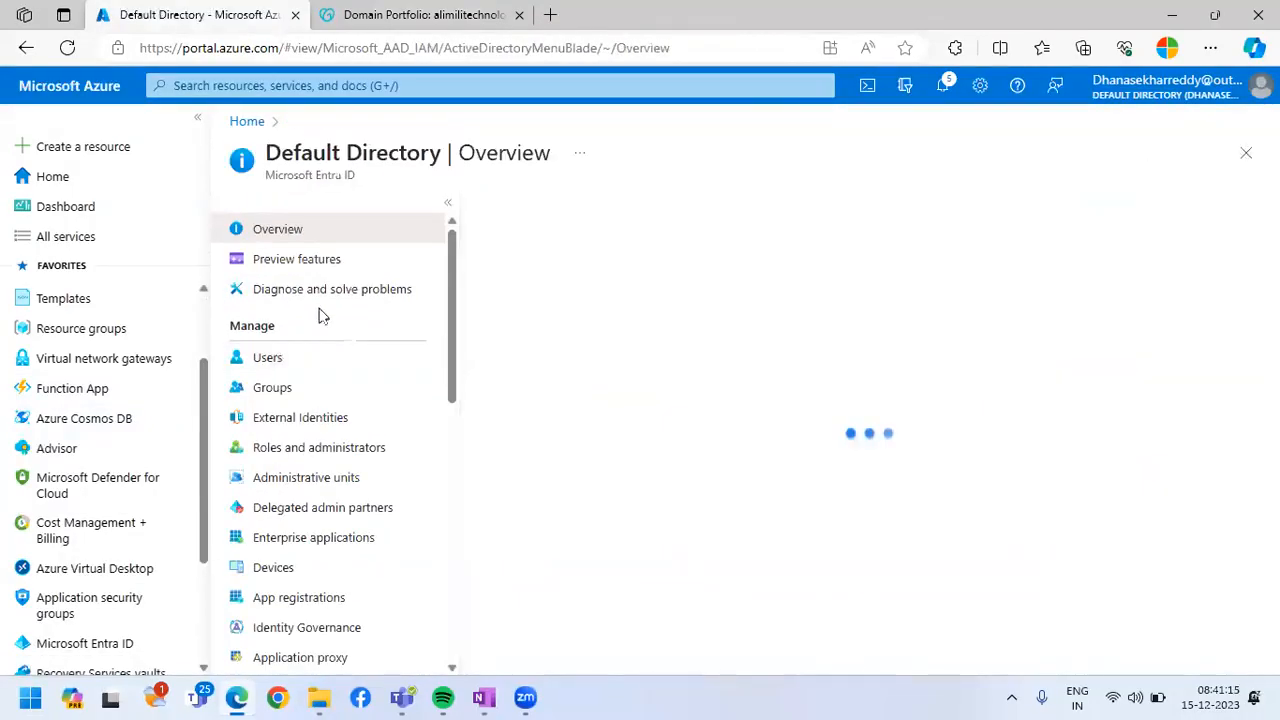
double_click(297, 146)
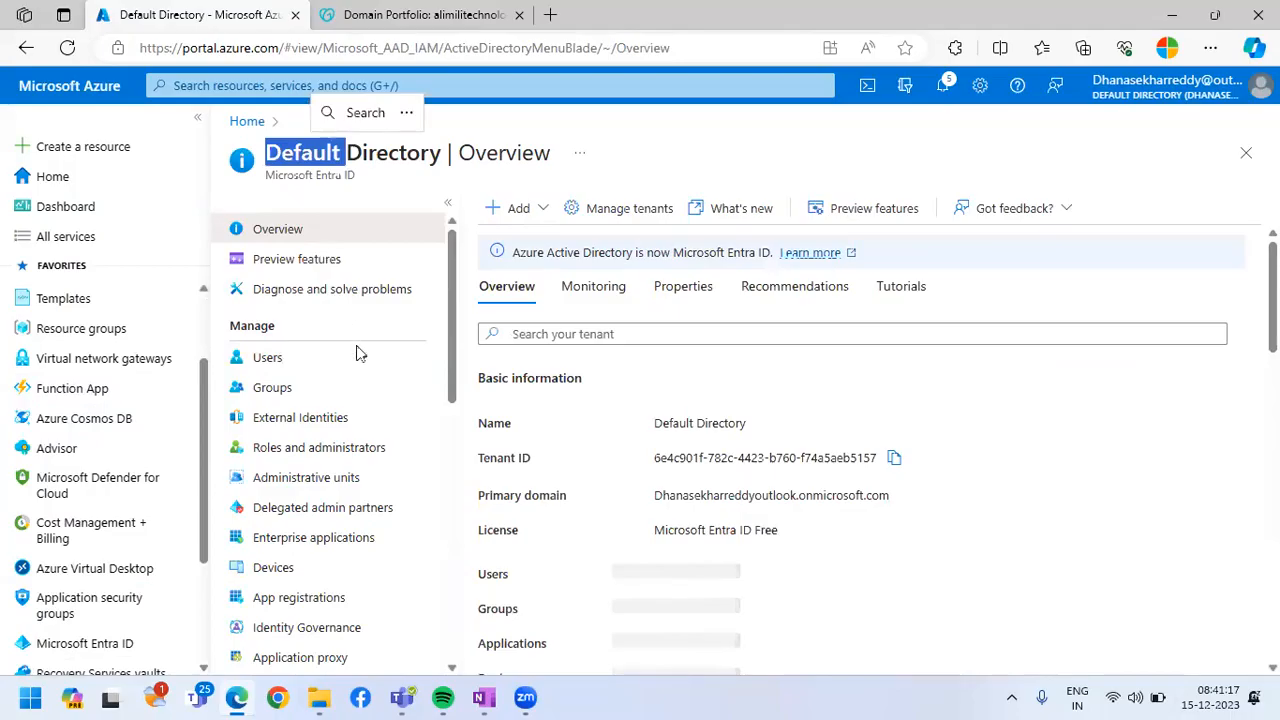
Open the Default Directory's custom domain names and look over the domain already listed
scroll(371, 420, down, 2)
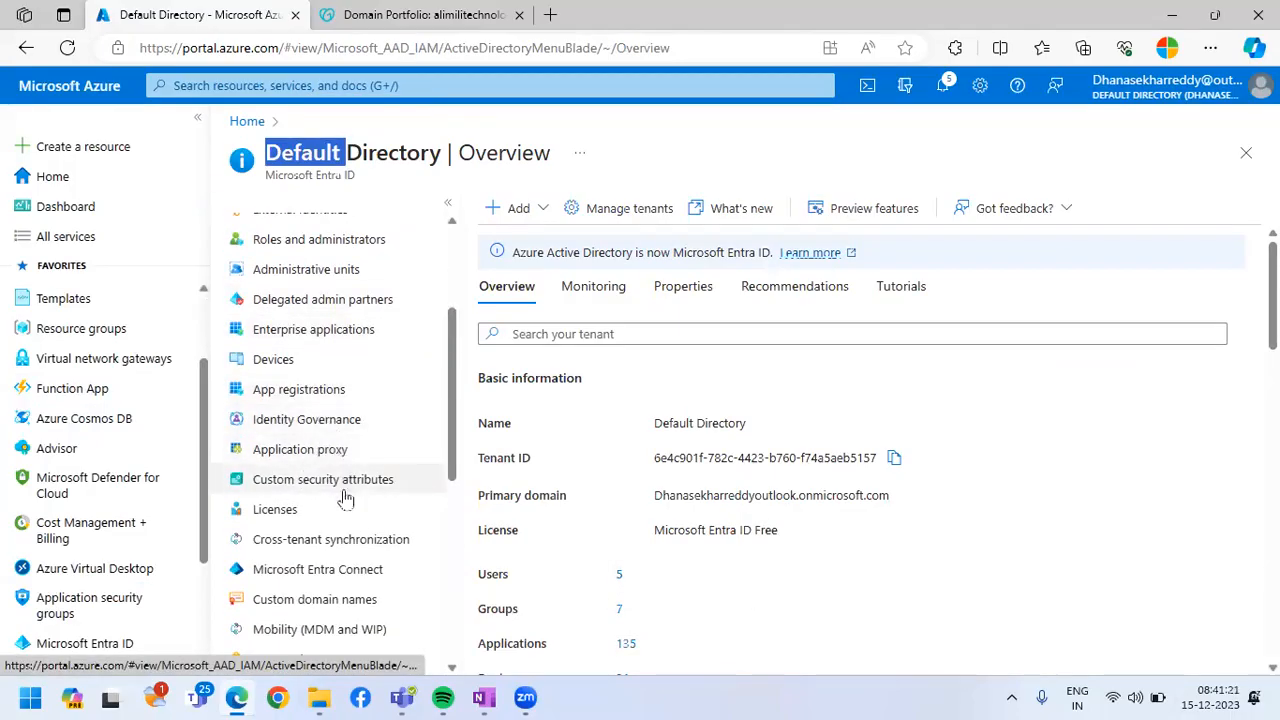
click(334, 601)
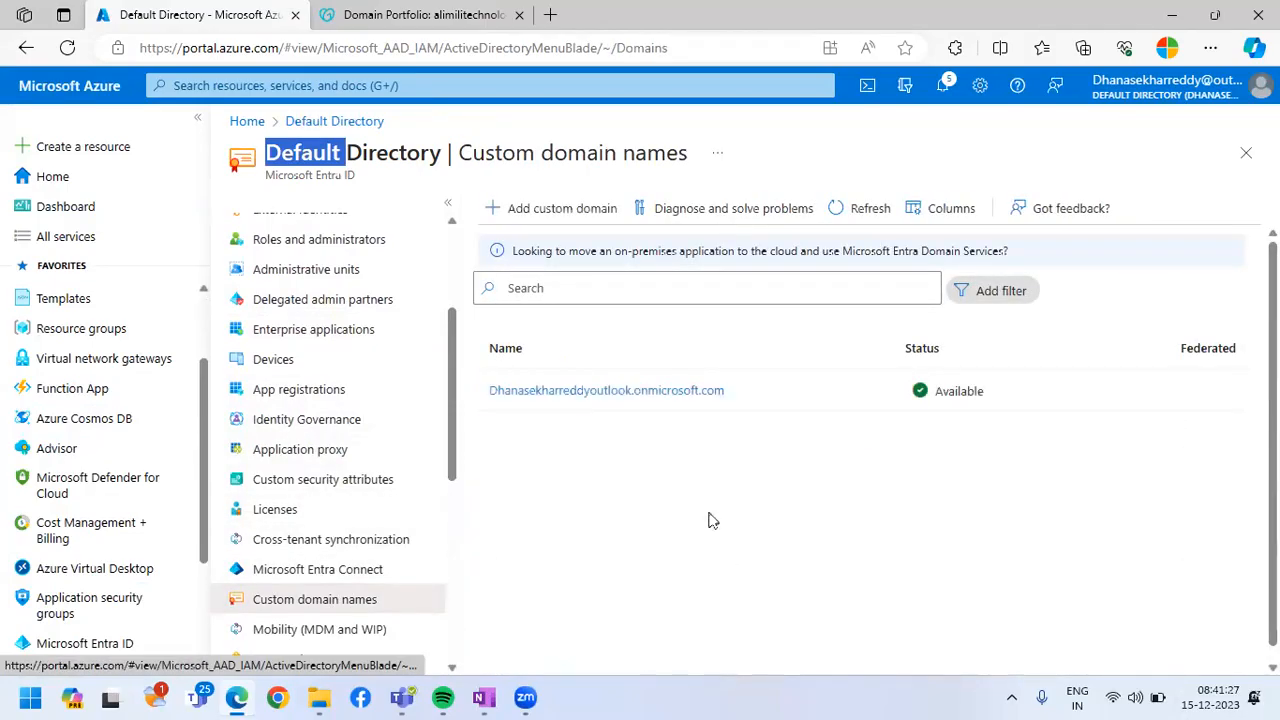
drag(724, 398, 489, 390)
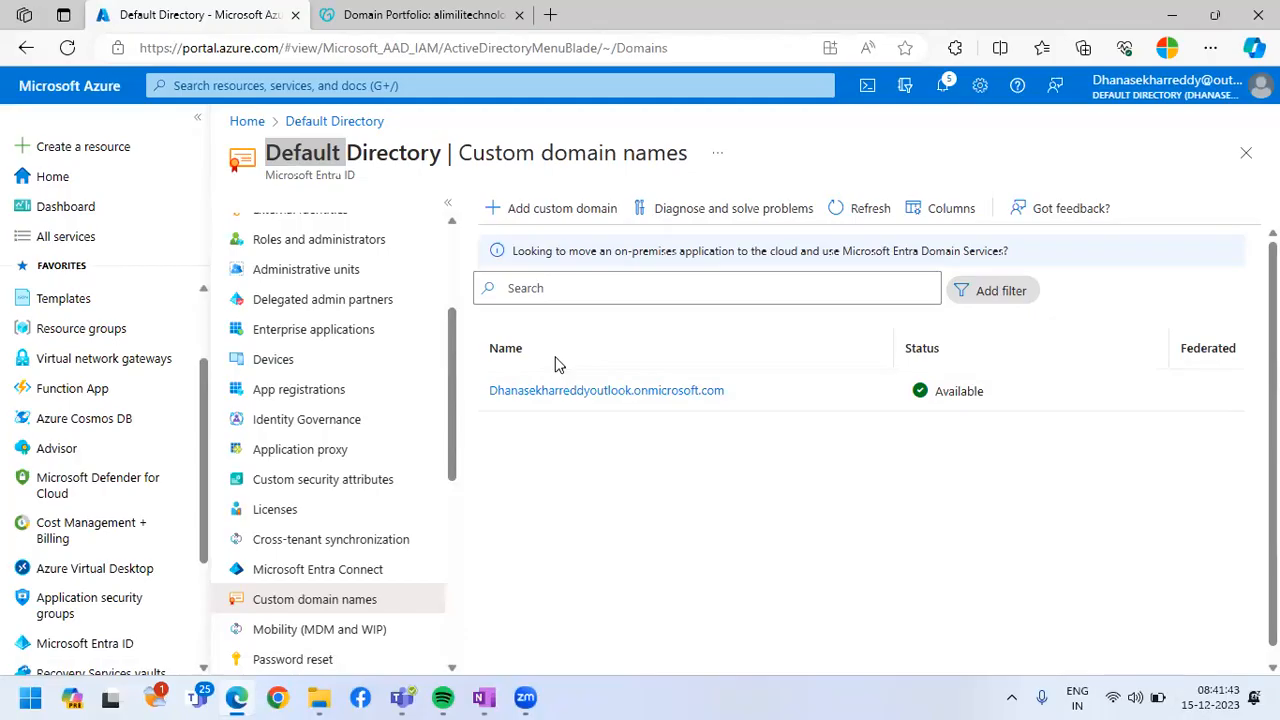
Add alimilitechnologies.com as a custom domain name in the Default Directory, without the www prefix
click(549, 211)
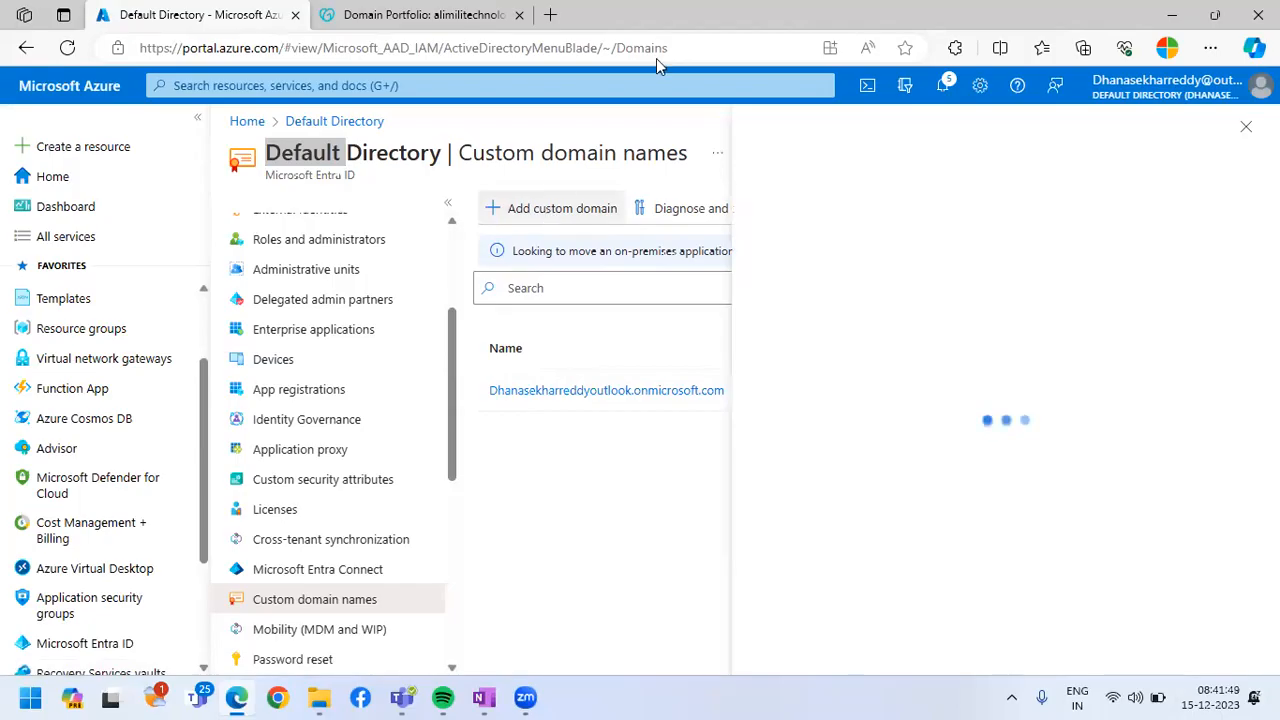
click(428, 41)
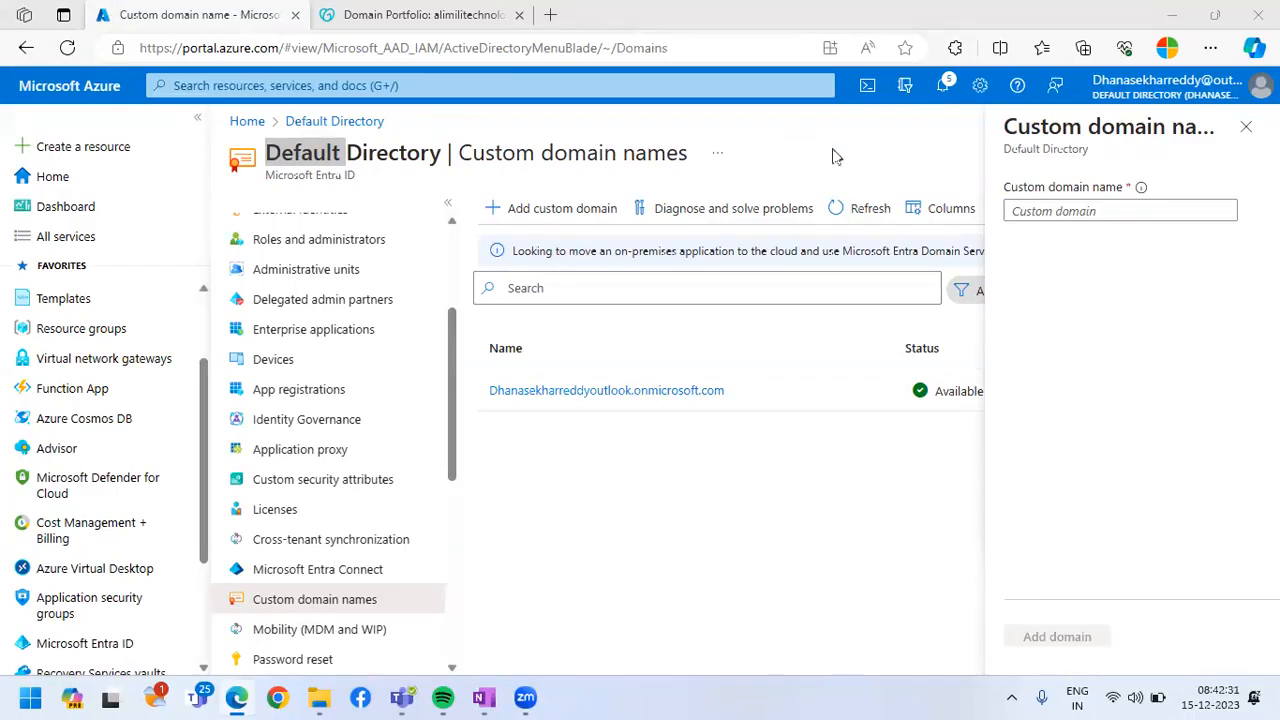
click(1068, 210)
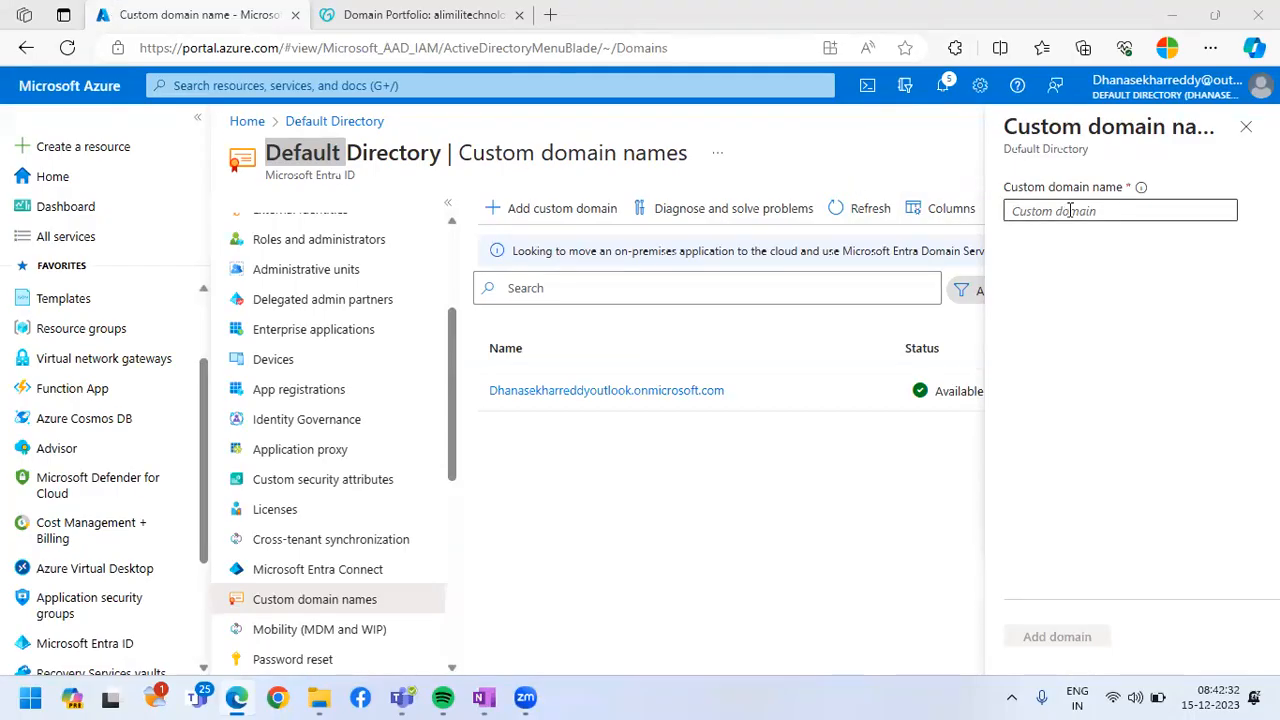
text(wwww.alim)
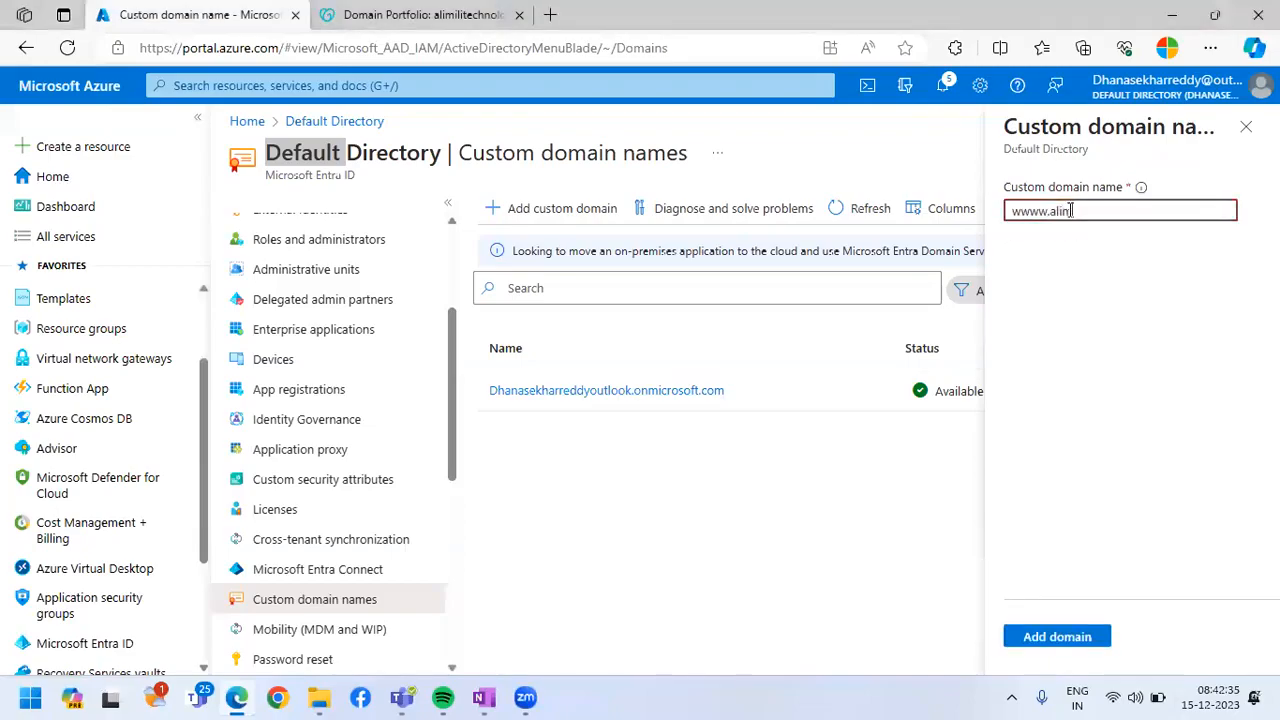
text(ilitechnologies.com)
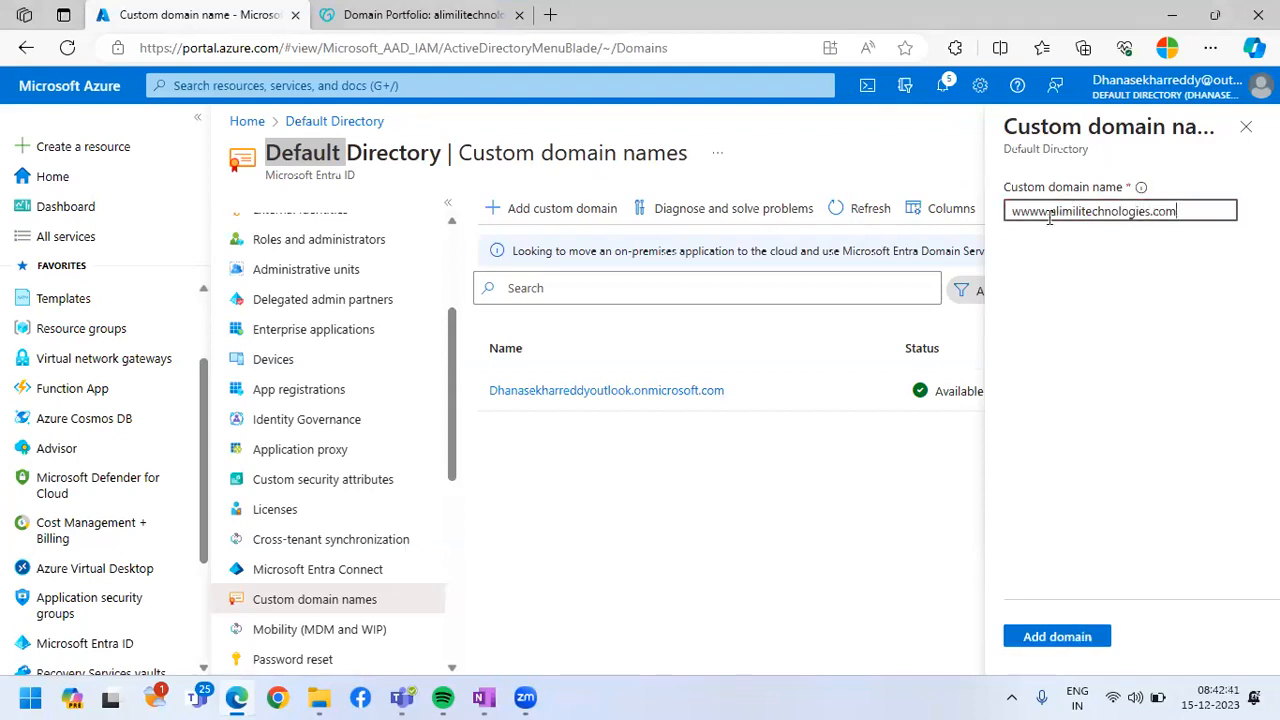
drag(1049, 218, 975, 222)
key(BackSpace)
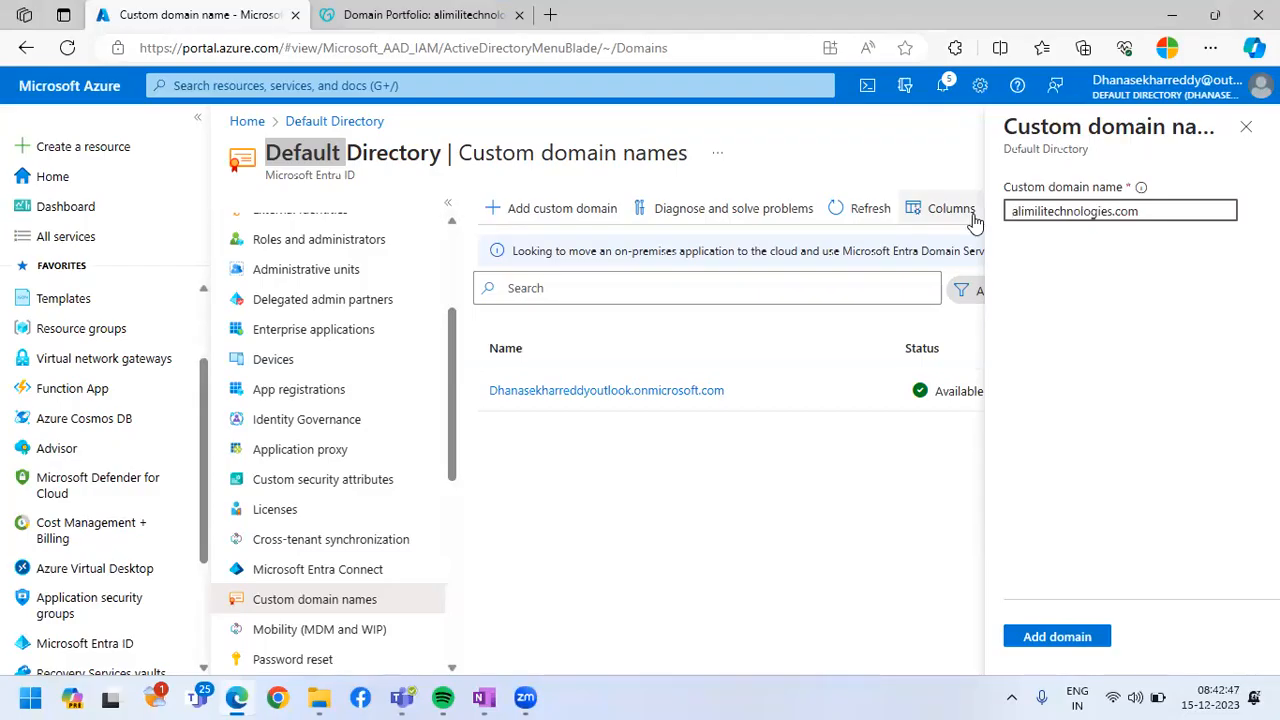
click(1055, 637)
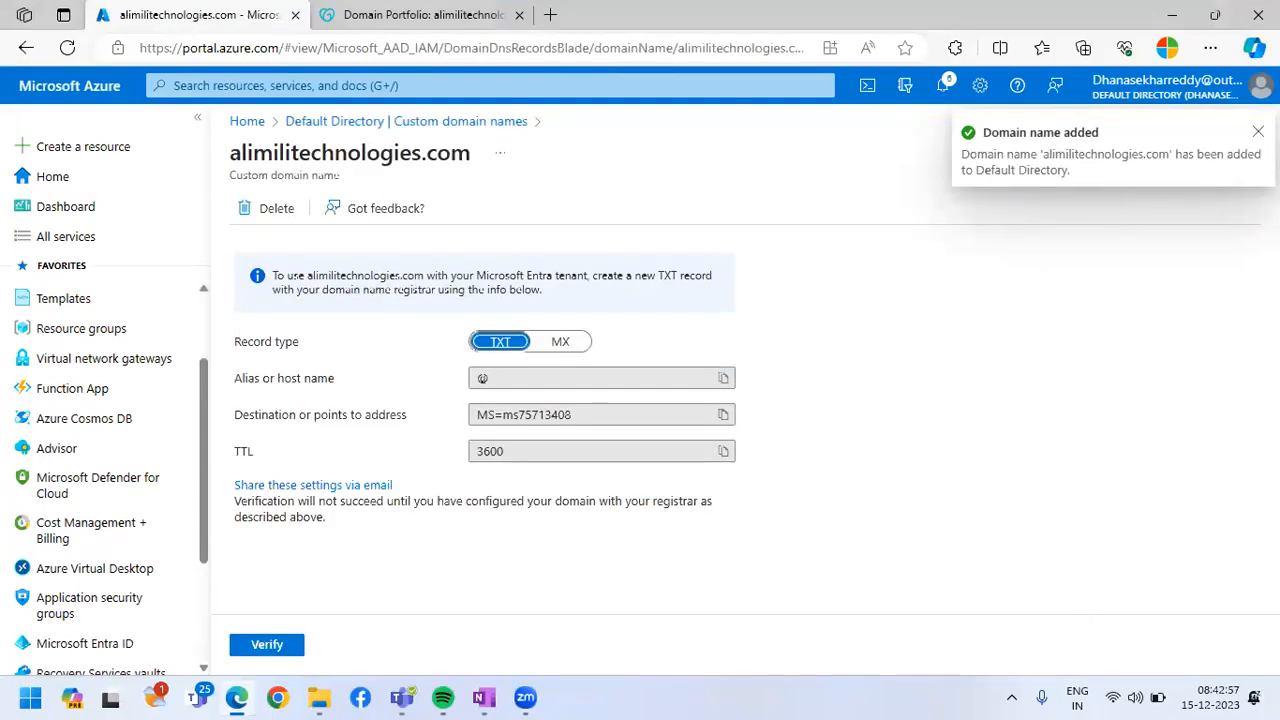
Try to verify the alimilitechnologies.com custom domain before creating its DNS record
click(268, 645)
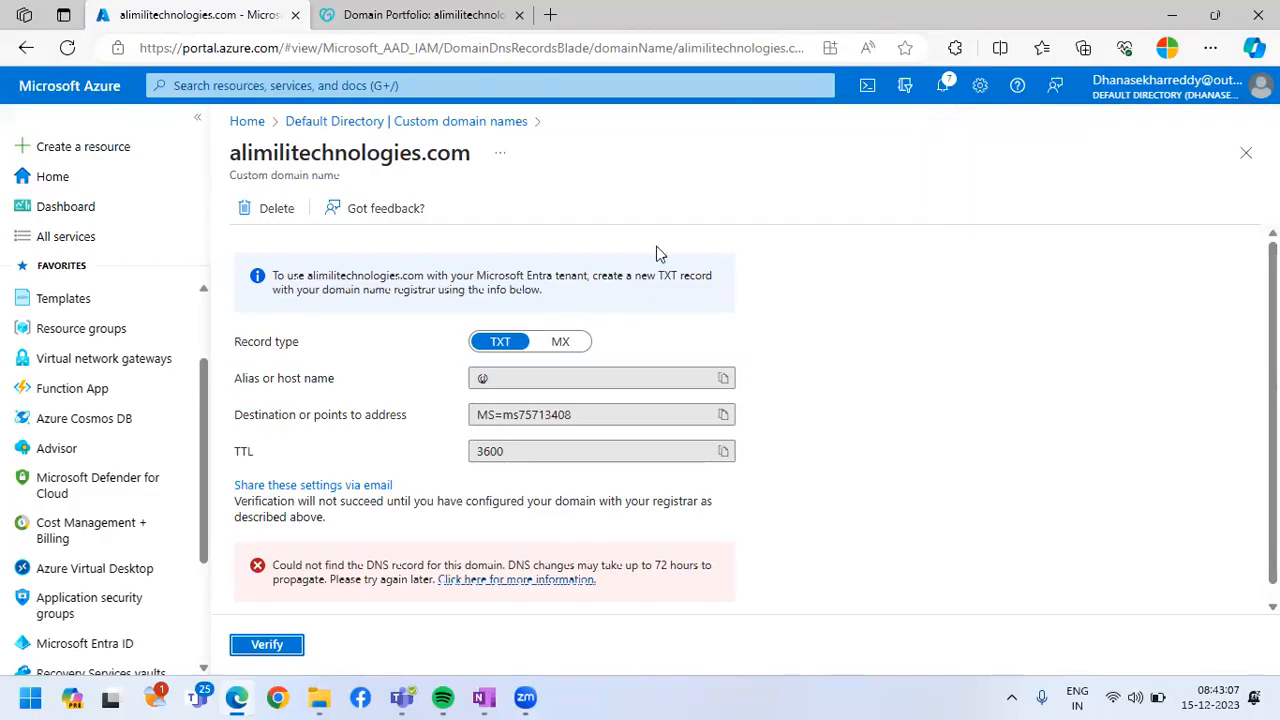
scroll(720, 330, down, 1)
click(268, 638)
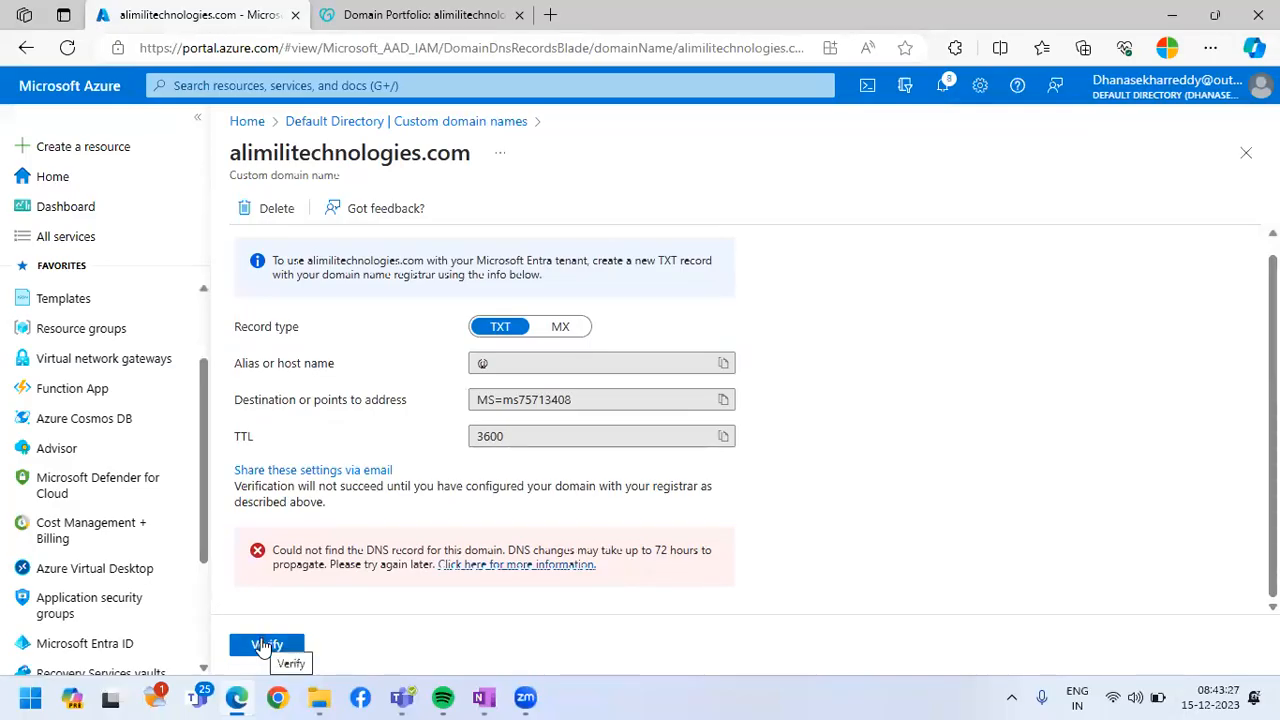
click(264, 645)
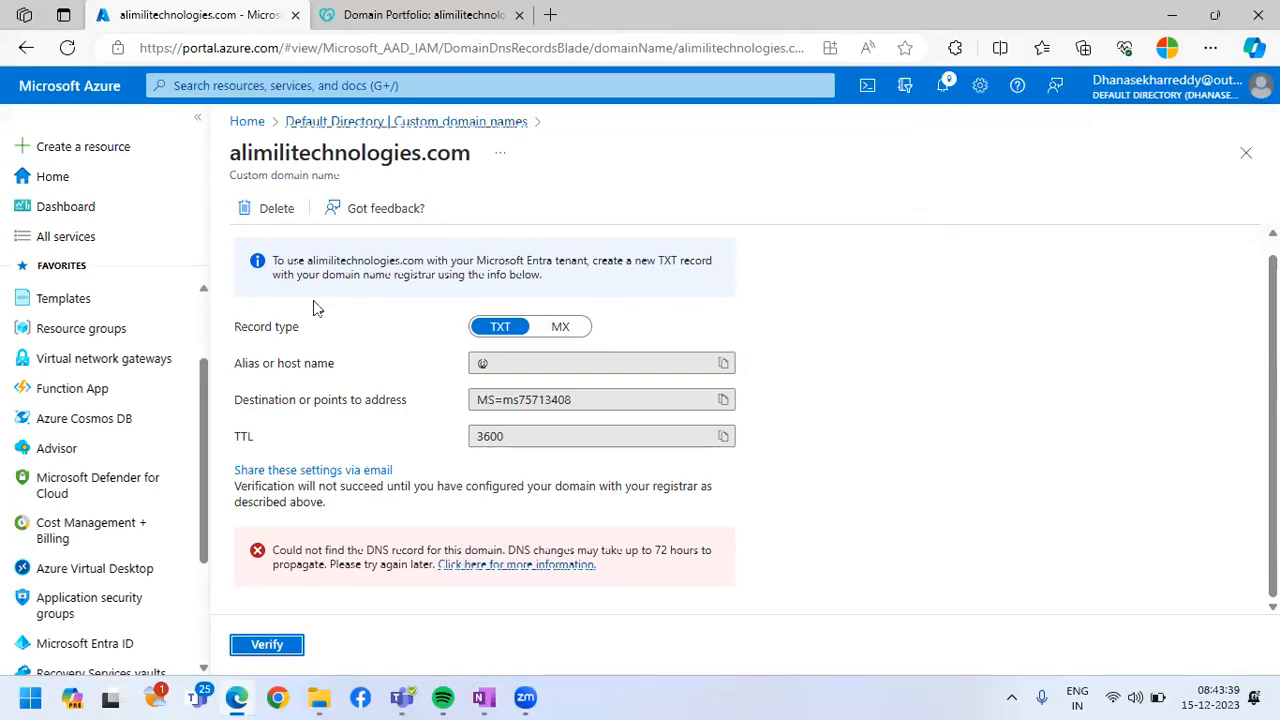
Check the DNS record details required by Azure, and start a new TXT record in GoDaddy's alimilitechnologies.com DNS settings
drag(238, 324, 745, 402)
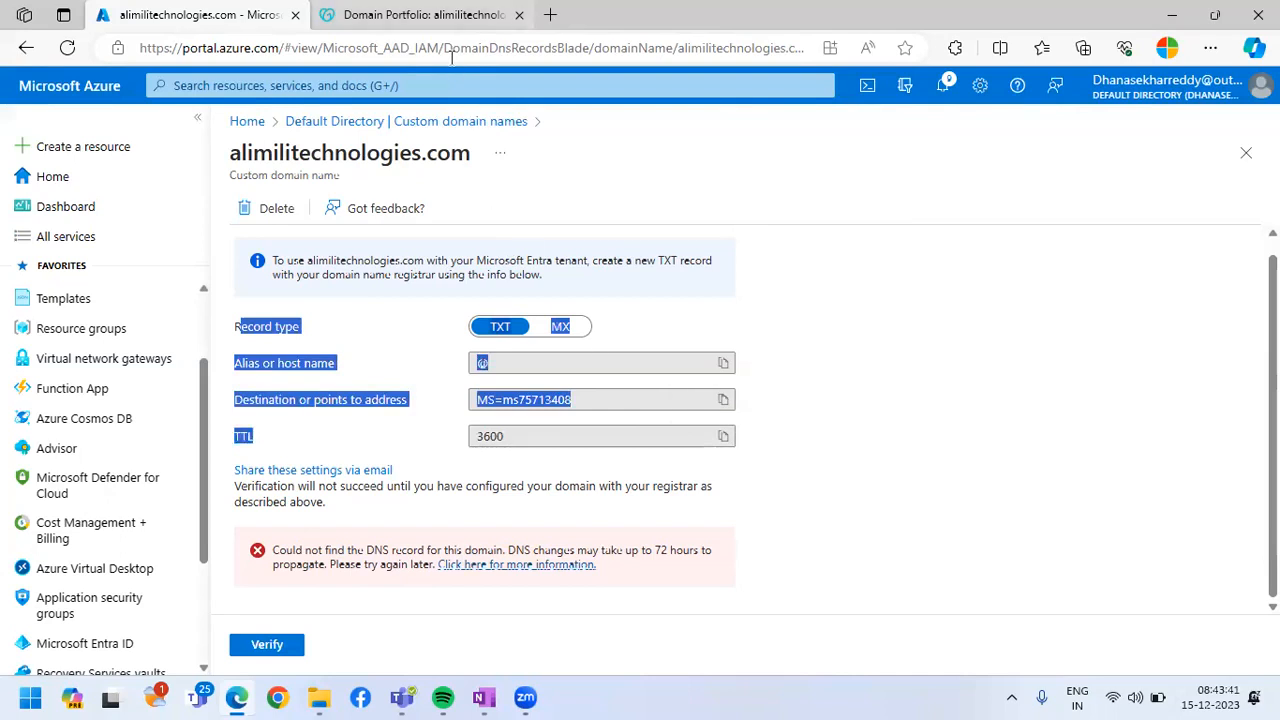
click(425, 15)
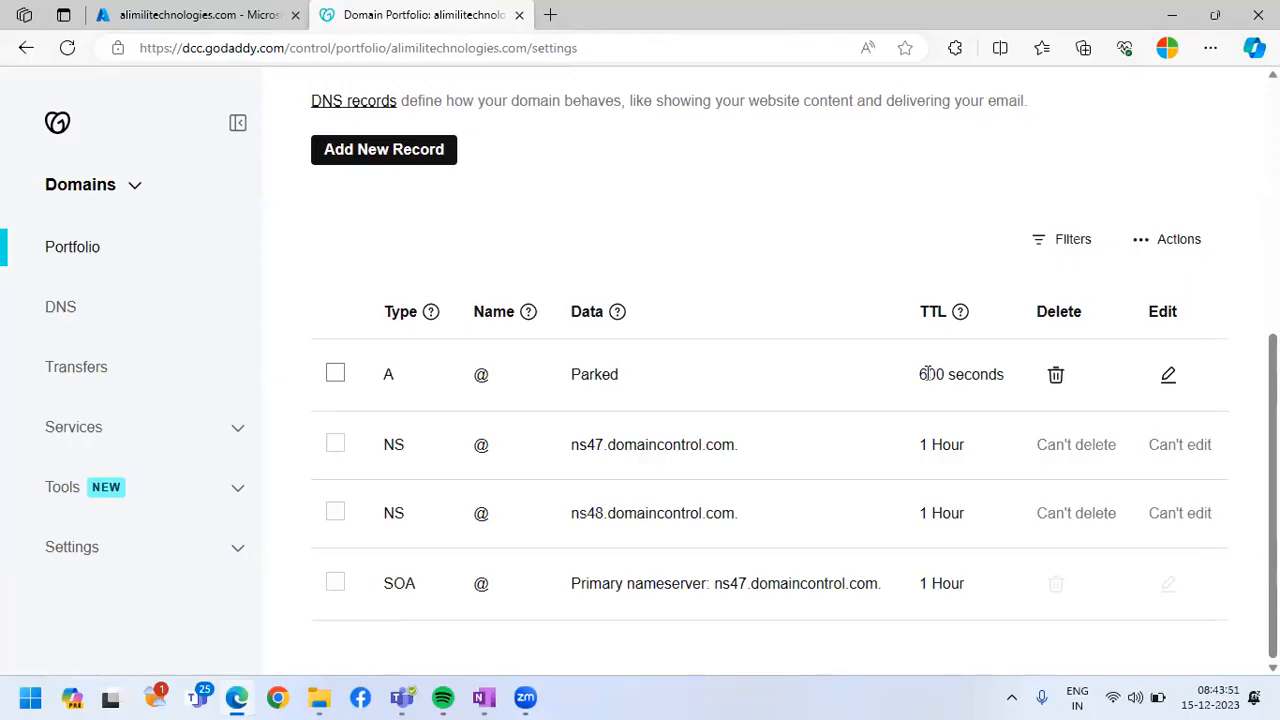
click(190, 15)
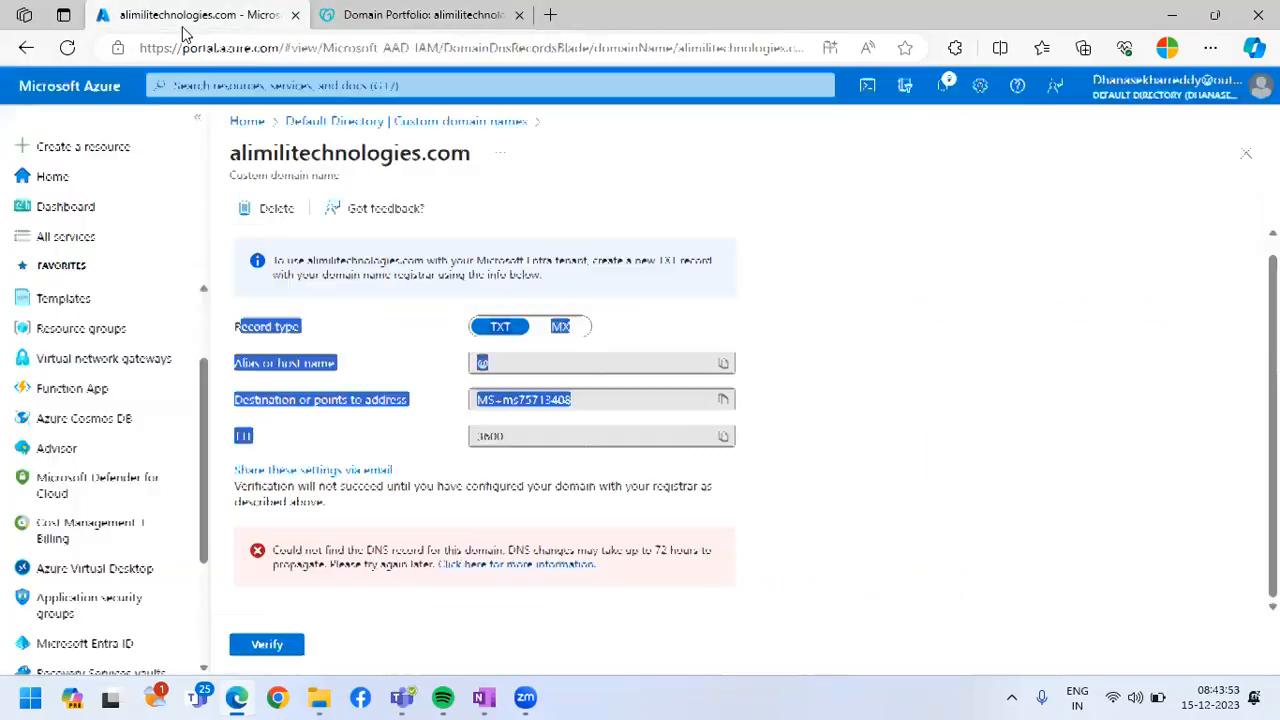
click(465, 32)
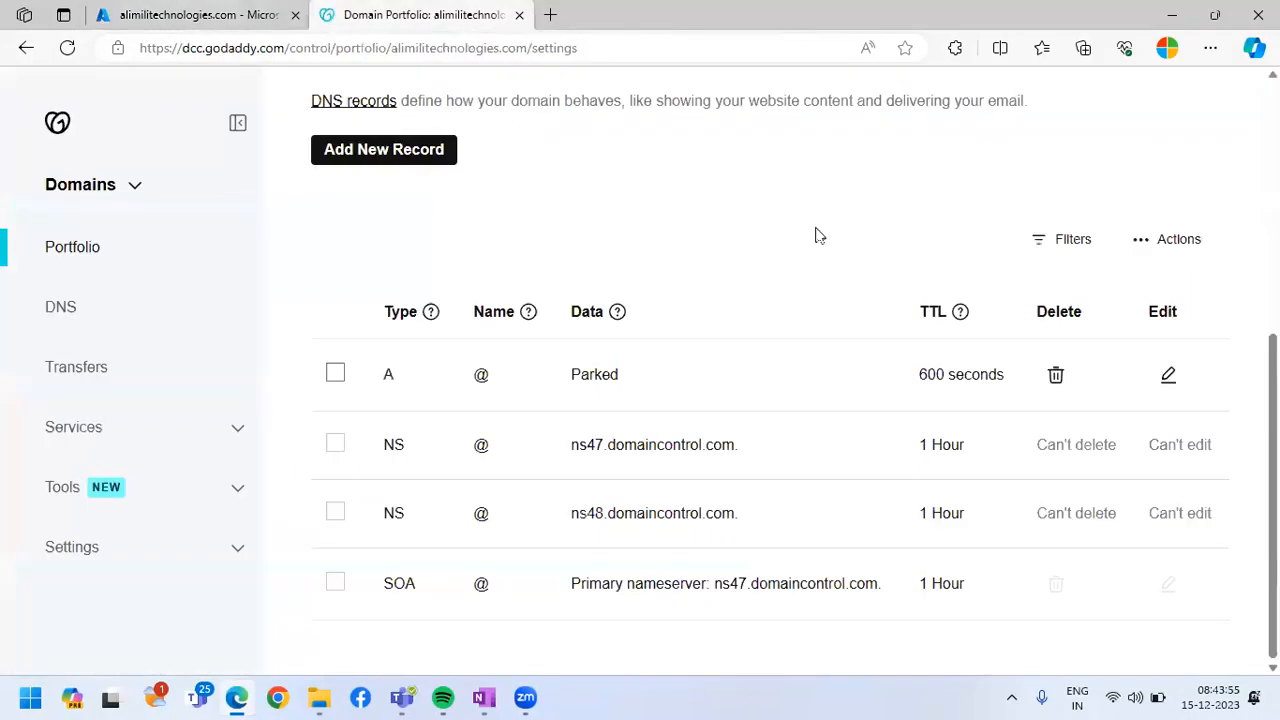
click(372, 157)
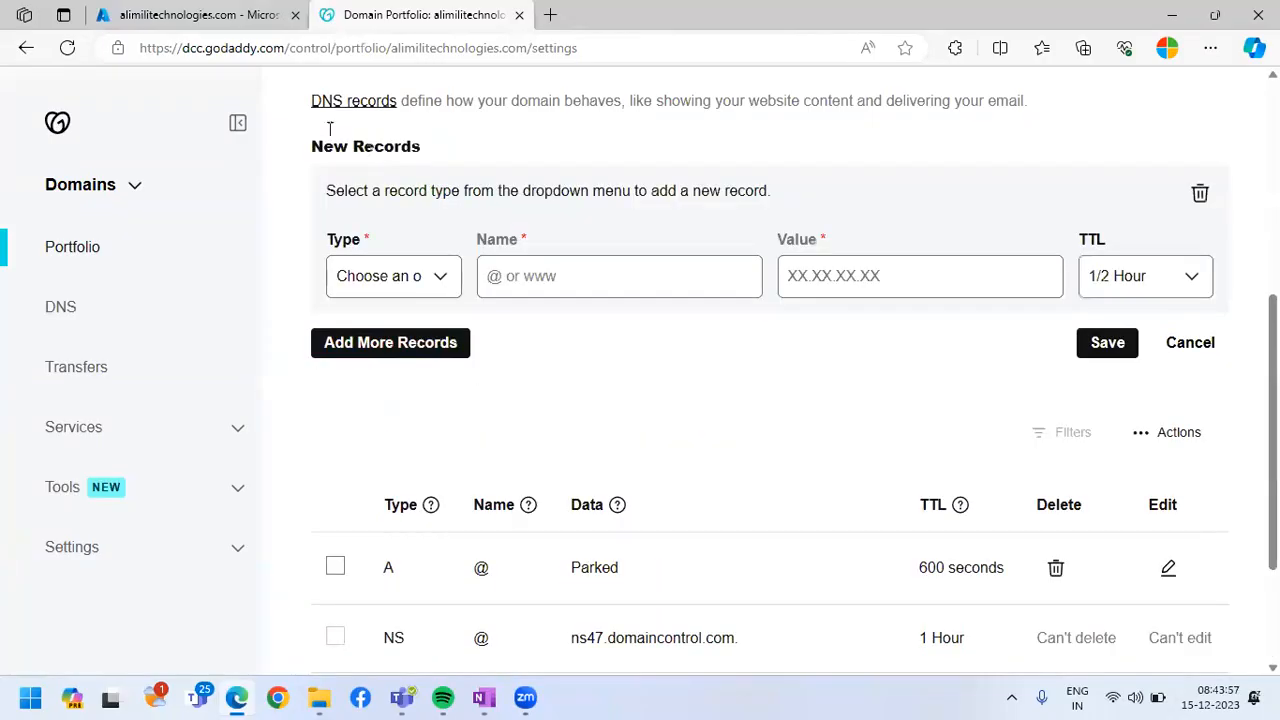
click(200, 16)
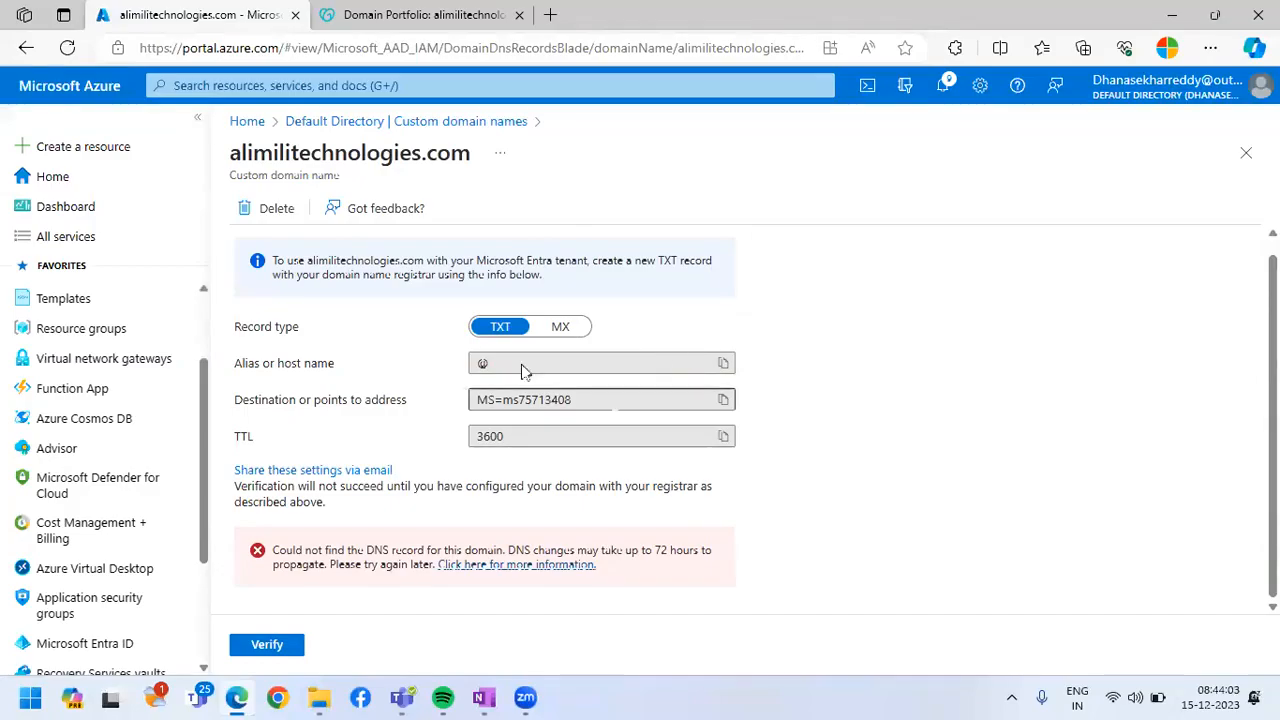
click(420, 15)
click(440, 285)
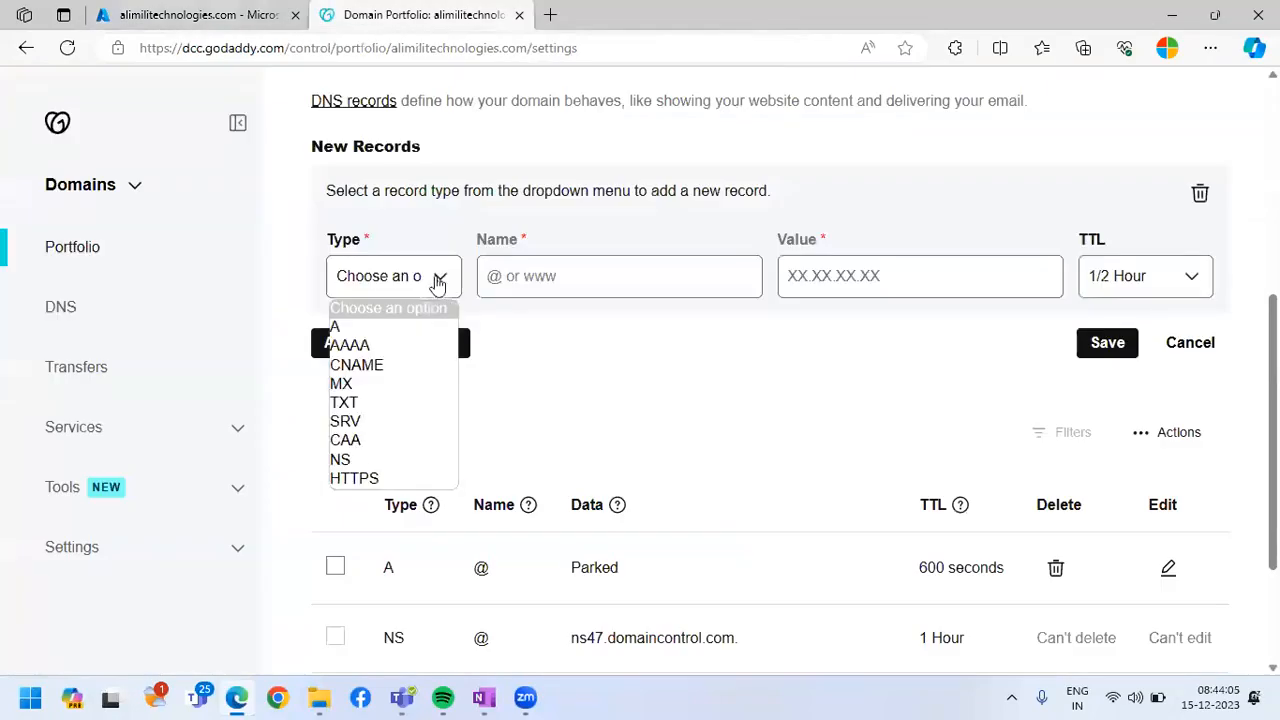
click(396, 405)
click(537, 280)
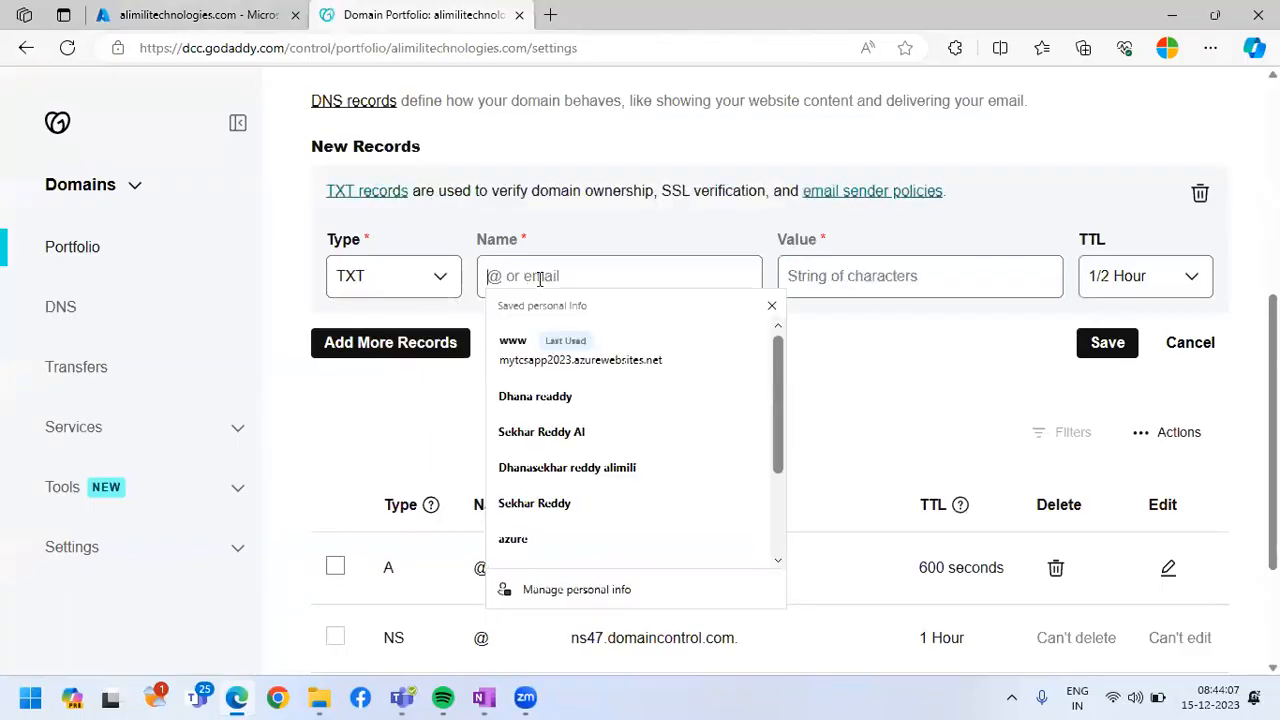
click(337, 229)
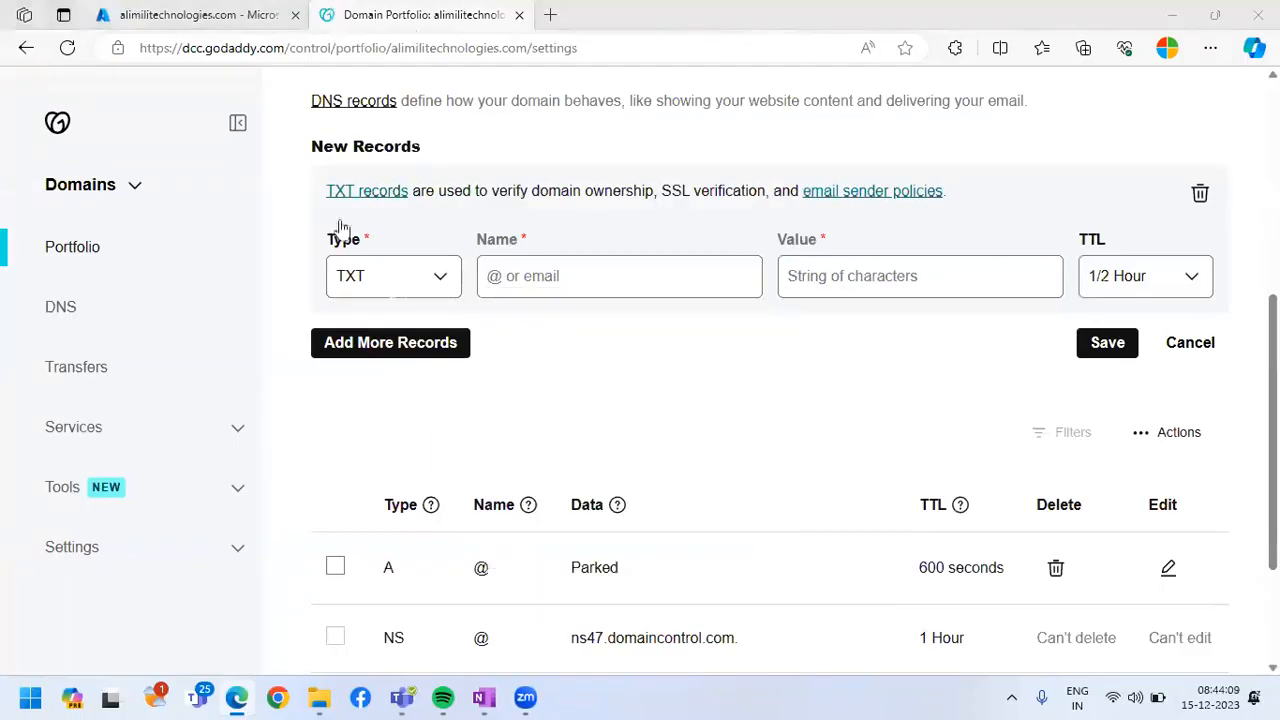
Copy the alias or host name @ from the Azure portal into the new TXT record's name in GoDaddy
click(195, 18)
drag(502, 372, 451, 366)
key(ctrl+c)
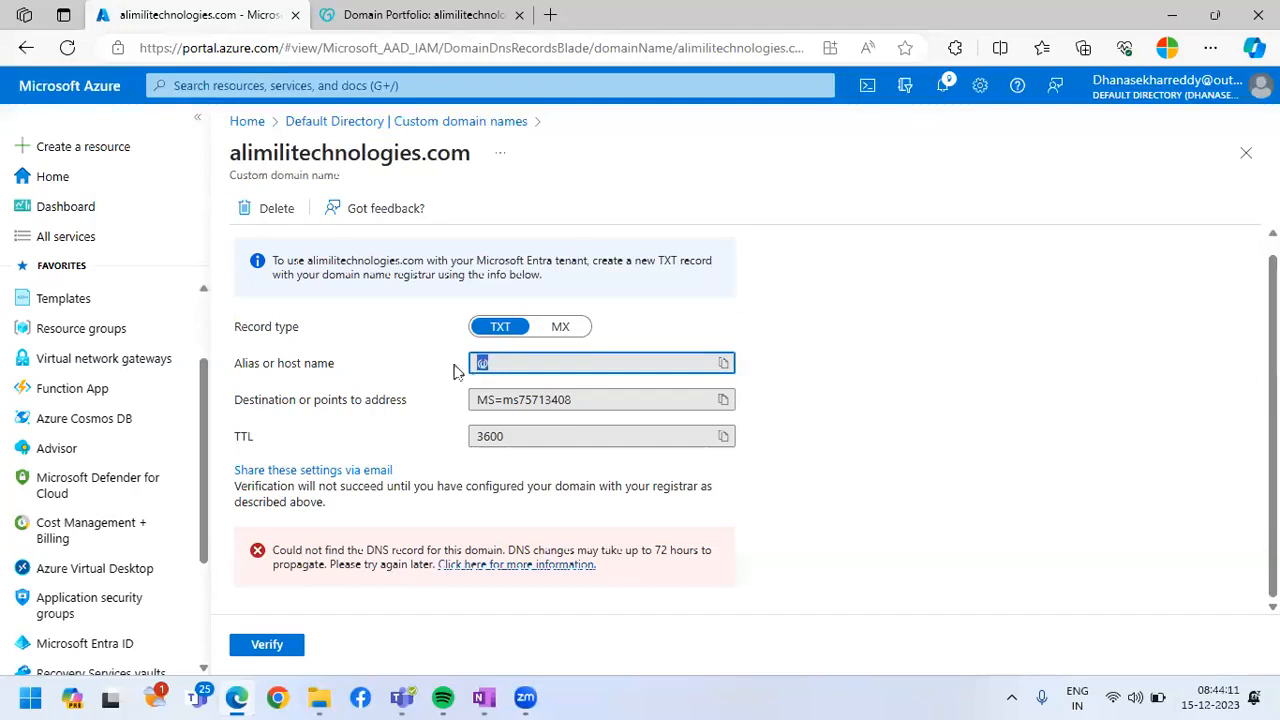
click(425, 14)
click(515, 280)
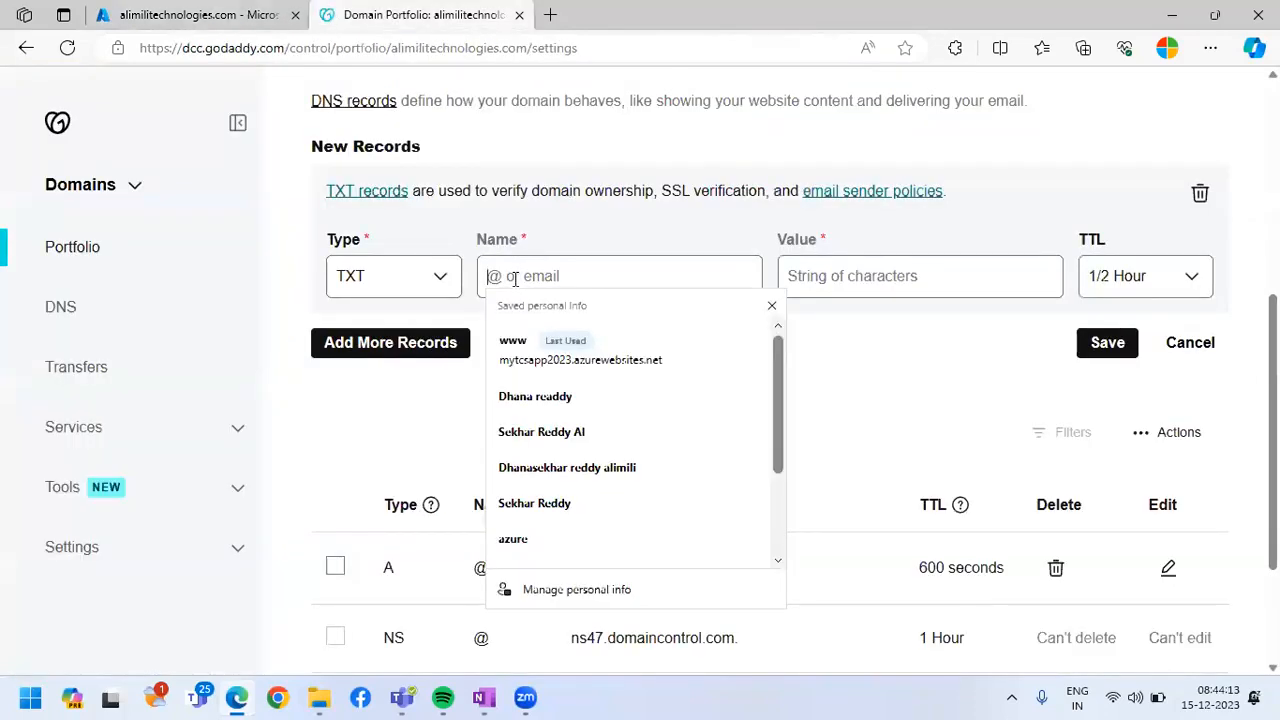
key(ctrl+v)
click(877, 281)
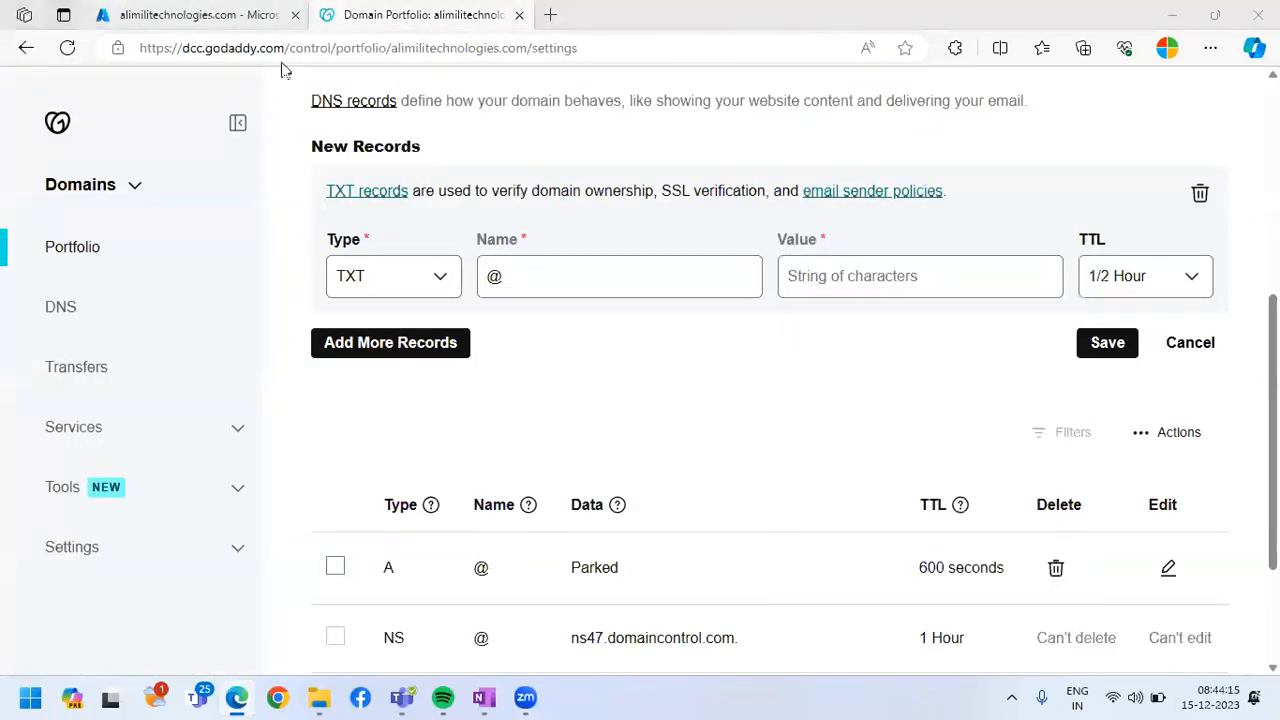
Copy the domain verification code from Azure's destination address into the TXT record's value in GoDaddy, keeping @ as the name
click(256, 15)
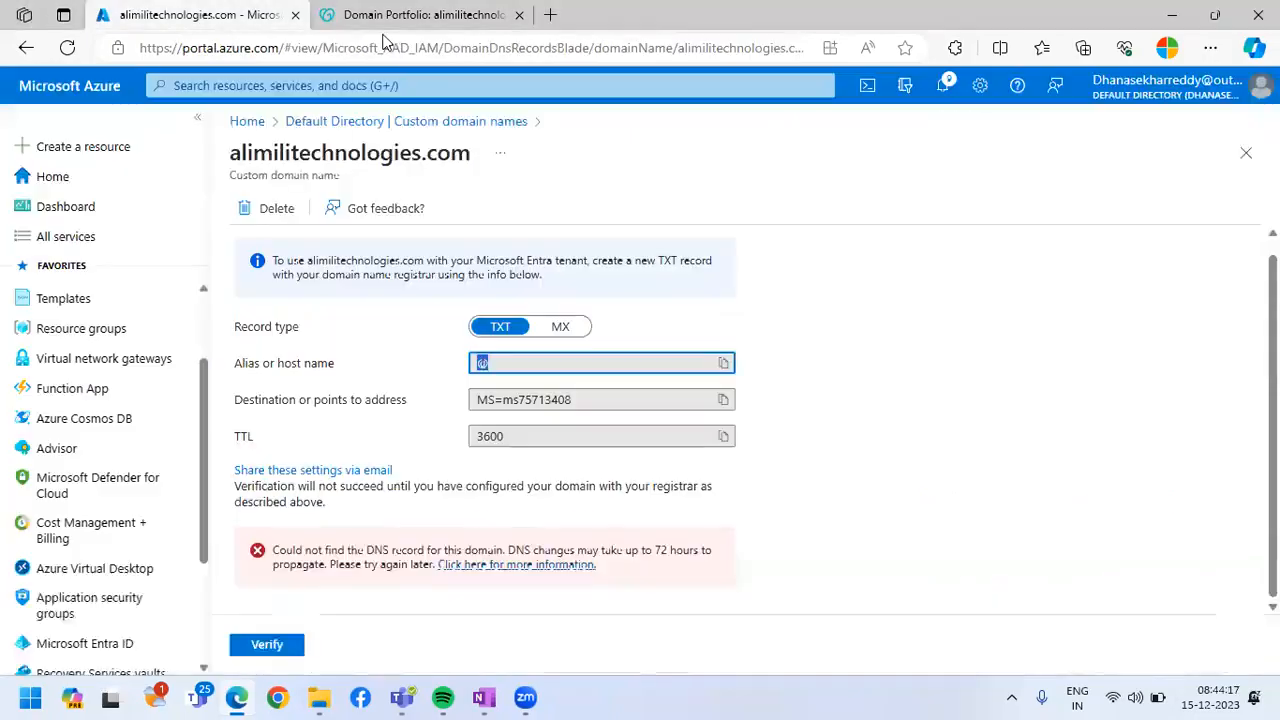
click(537, 399)
key(ctrl+a)
key(ctrl+c)
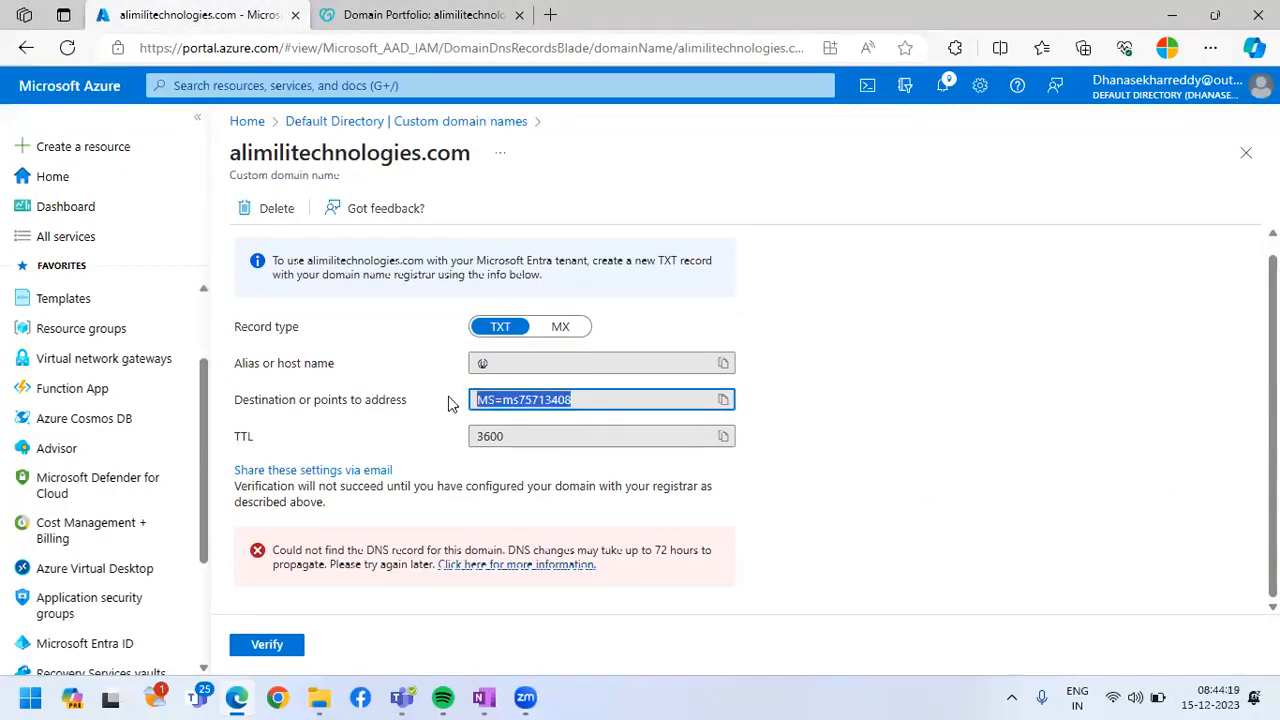
click(473, 16)
click(577, 274)
key(ctrl+v)
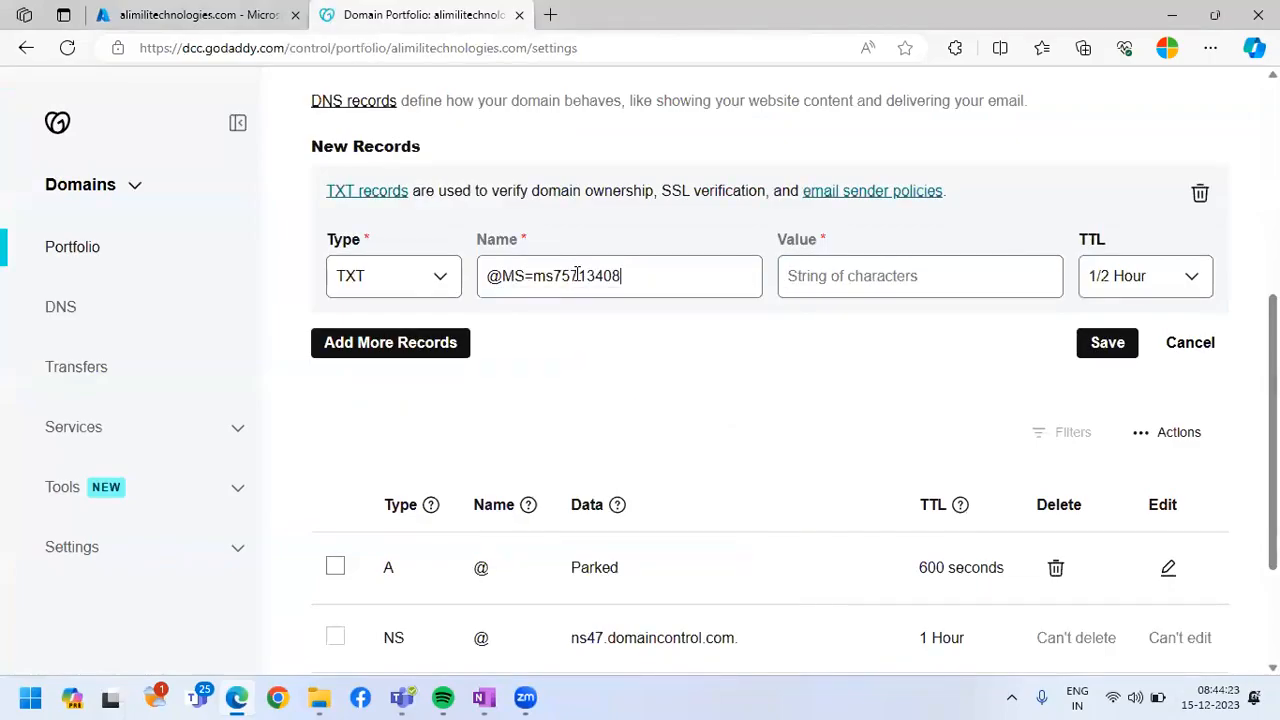
key(ctrl+z)
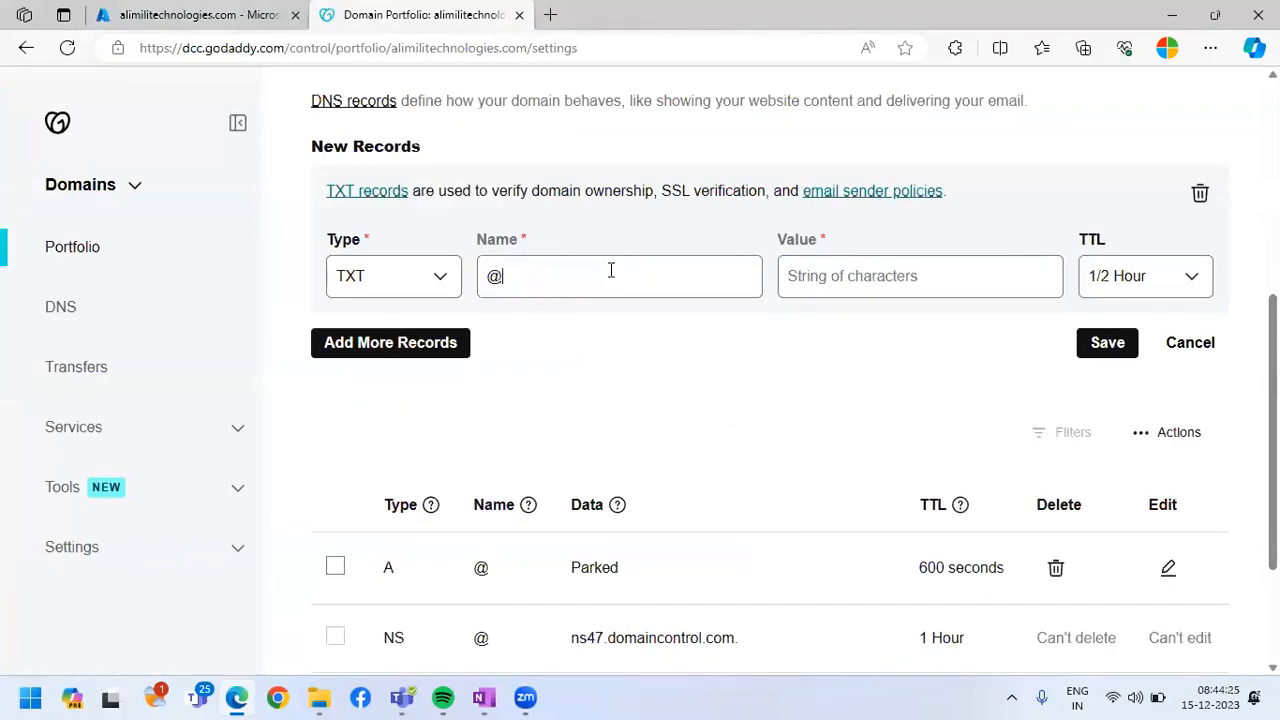
click(858, 272)
key(ctrl+v)
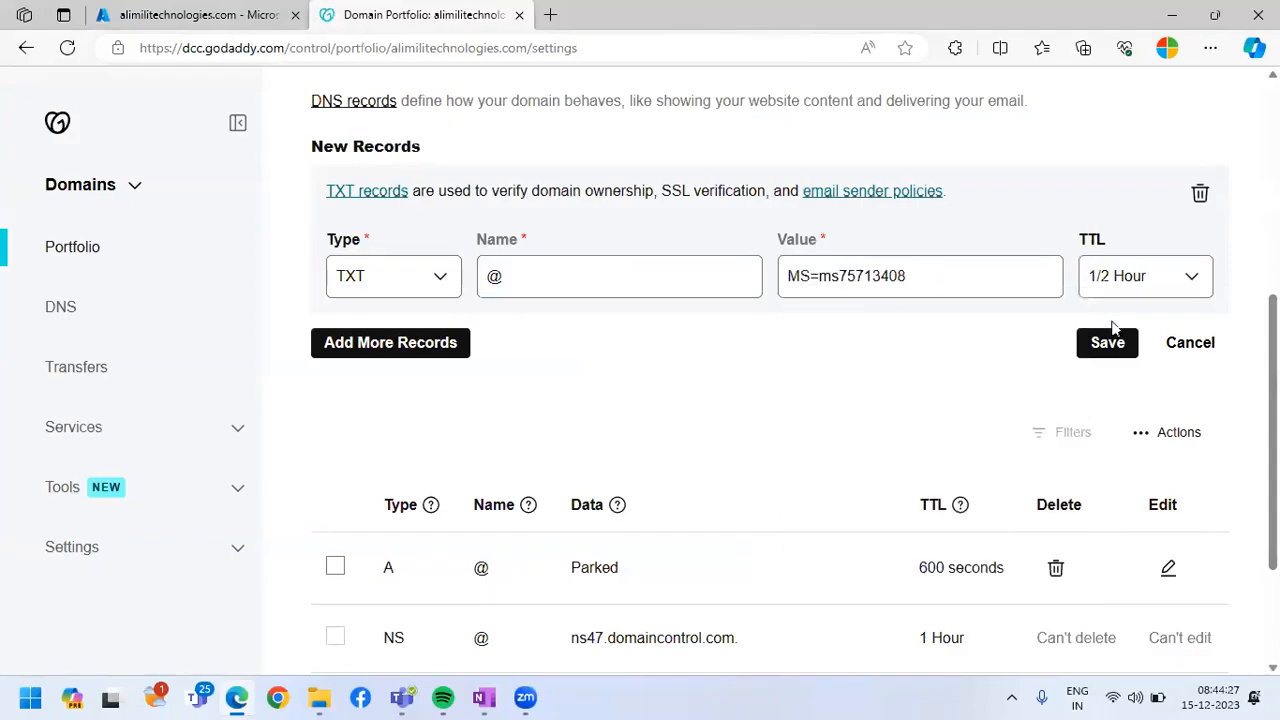
Set the TXT record's TTL to a custom 600 seconds, save the record and dismiss the notification
click(1186, 277)
click(1118, 403)
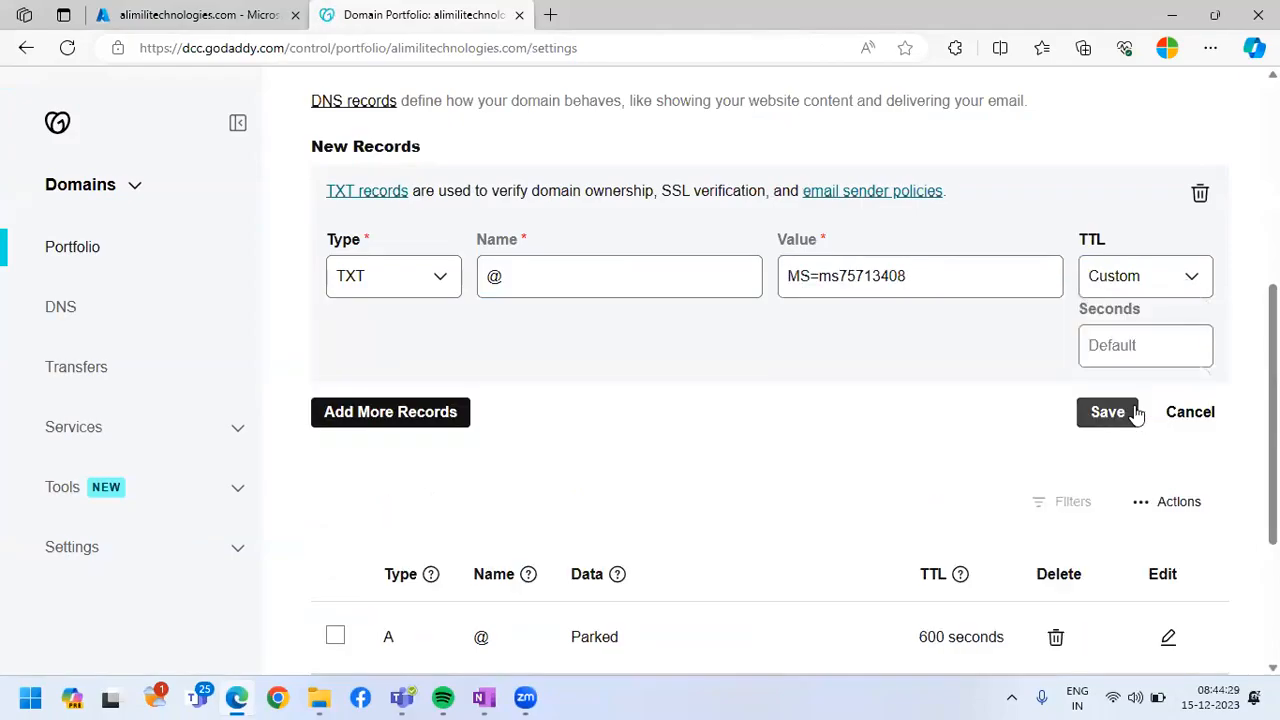
click(1120, 345)
text(600)
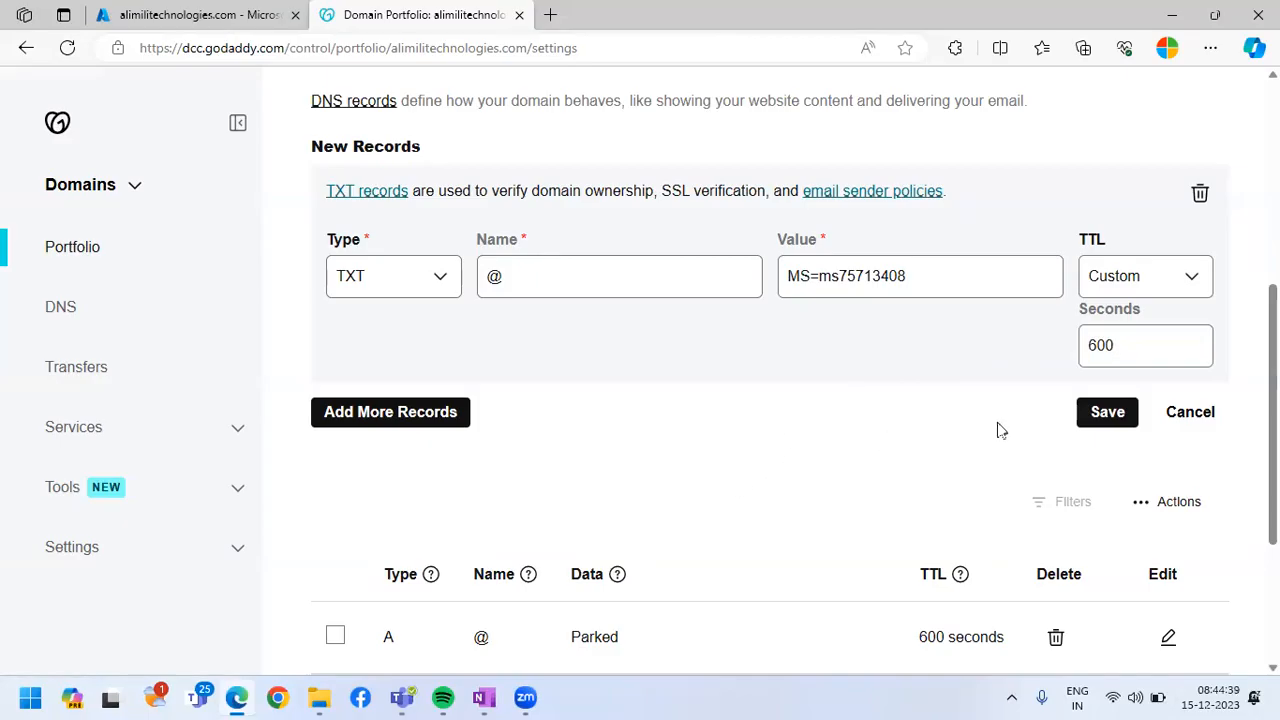
click(1102, 412)
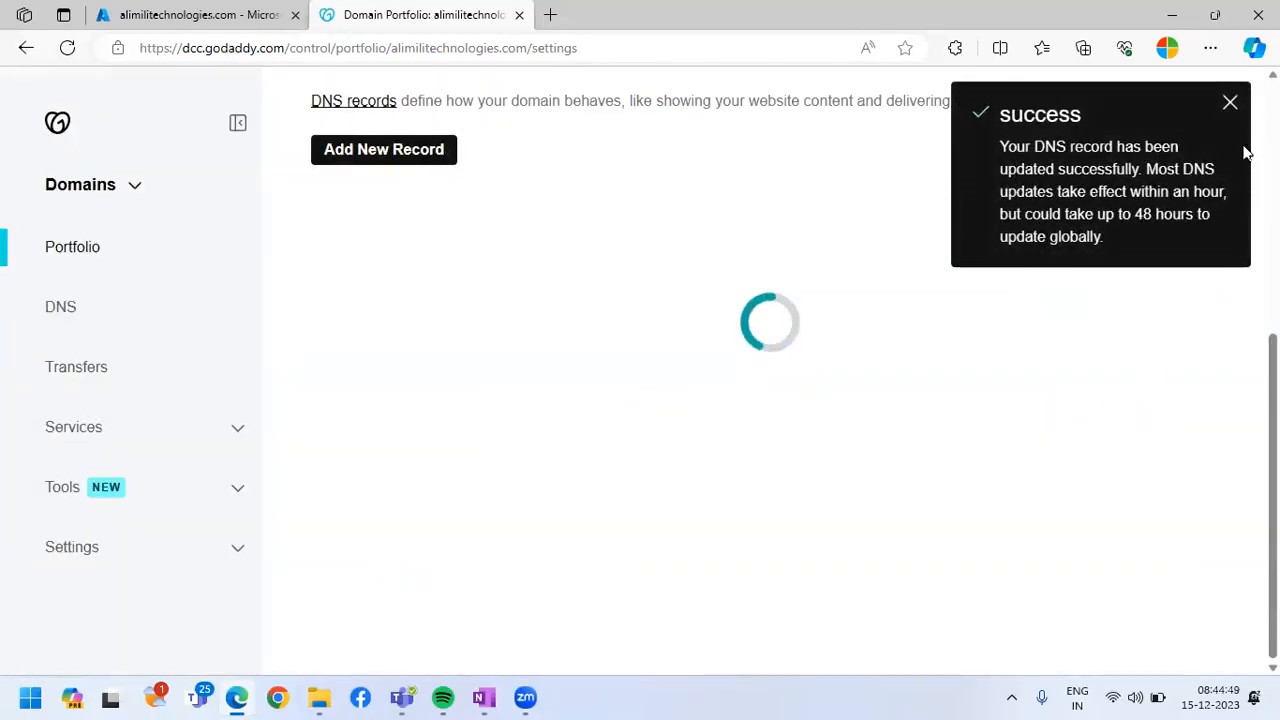
click(1232, 107)
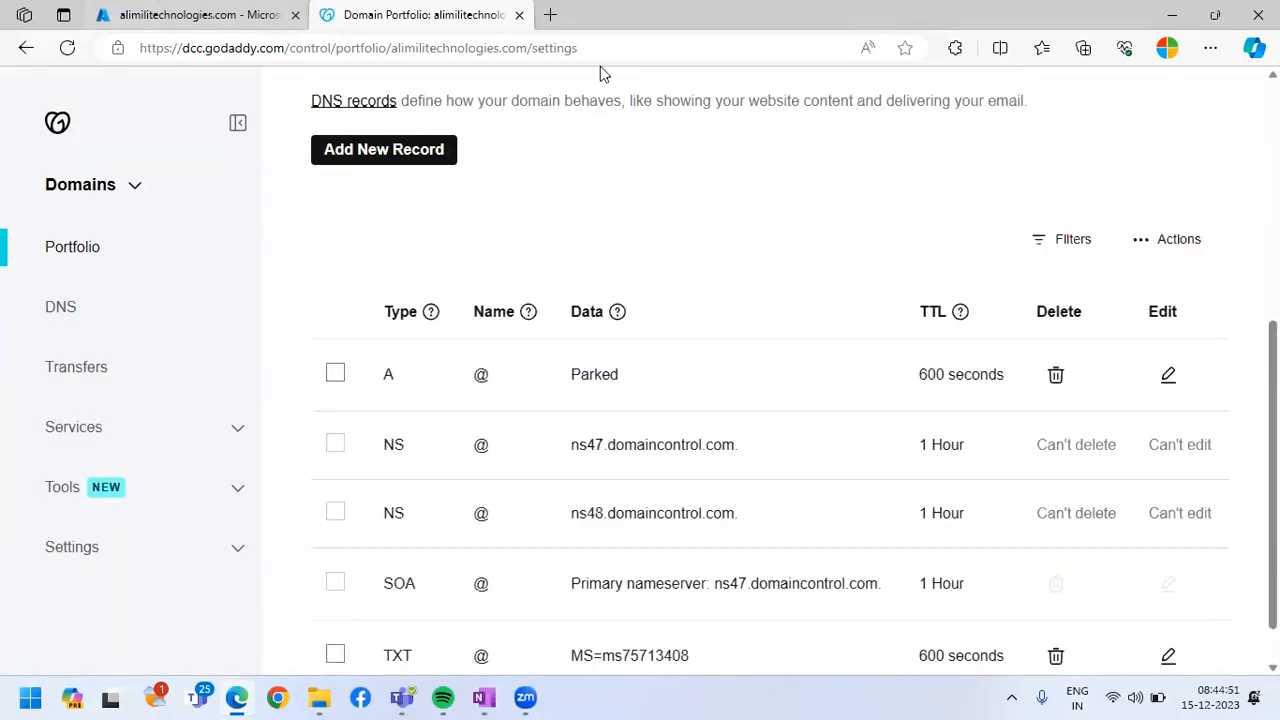
Switch back to the Azure portal and try verifying alimilitechnologies.com with the new TXT record in place
key(ctrl+Tab)
click(268, 645)
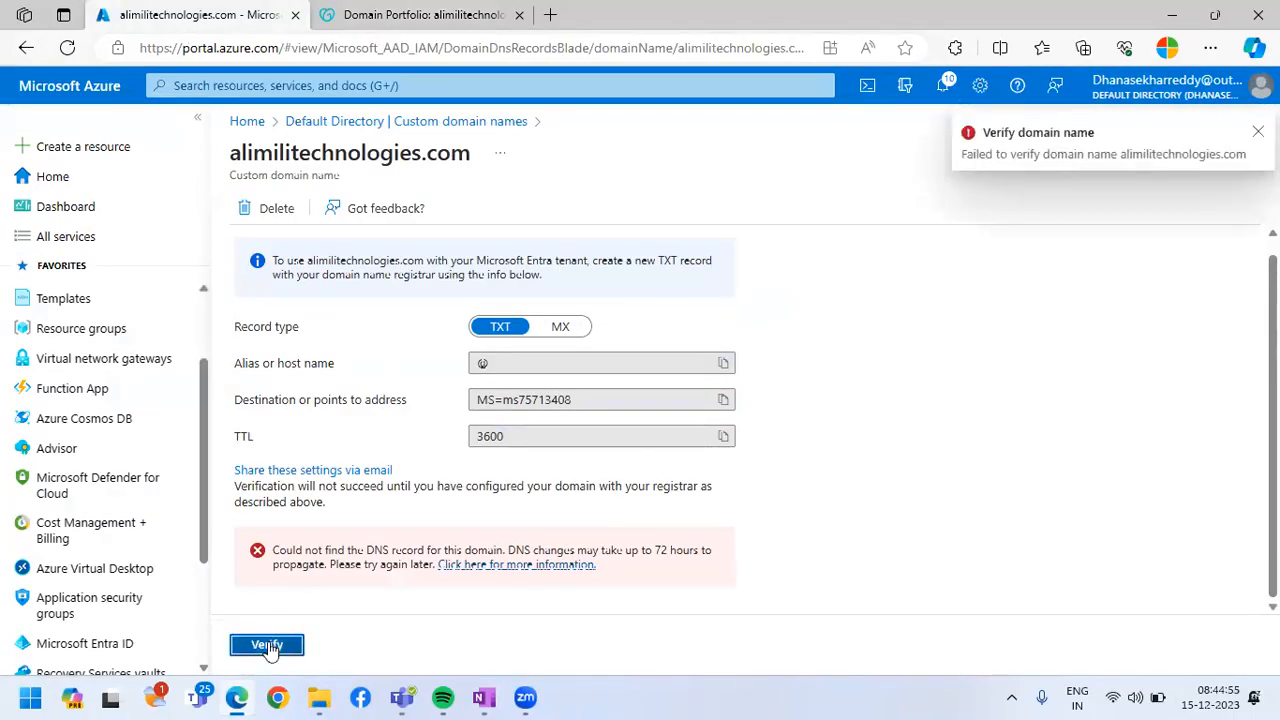
Retry verifying the alimilitechnologies.com custom domain against its TXT record
click(268, 645)
click(268, 645)
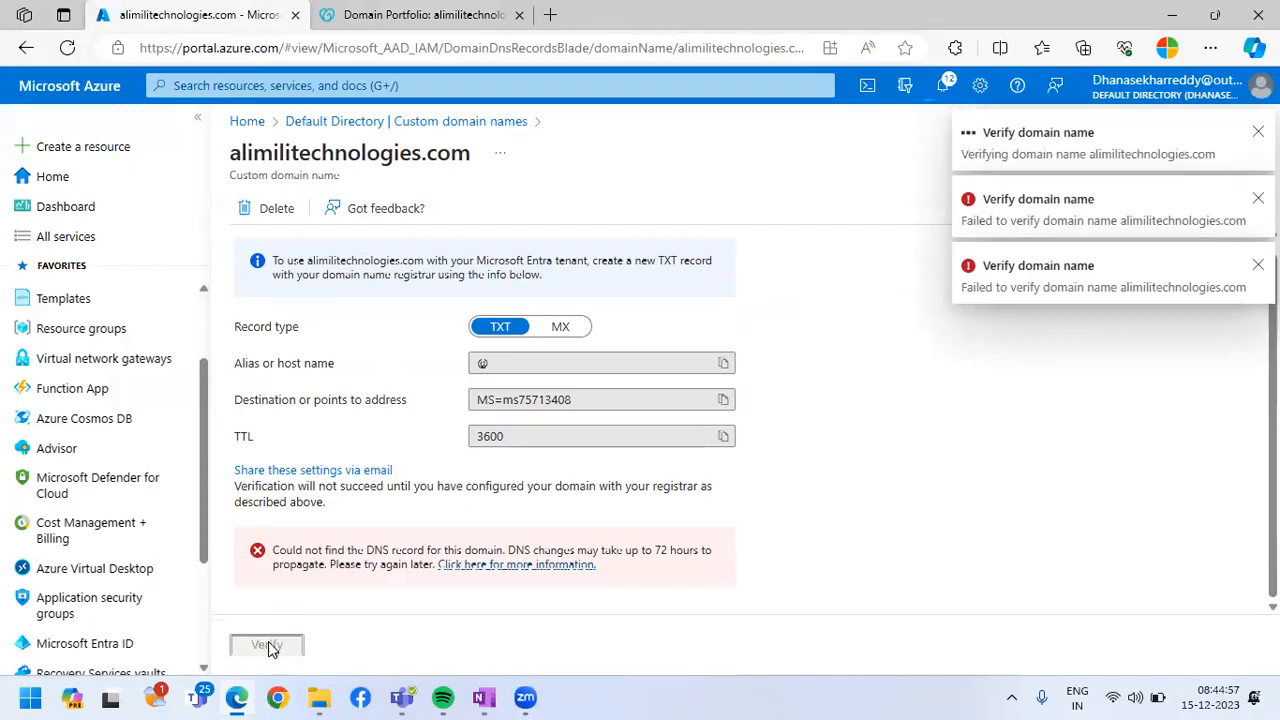
click(268, 645)
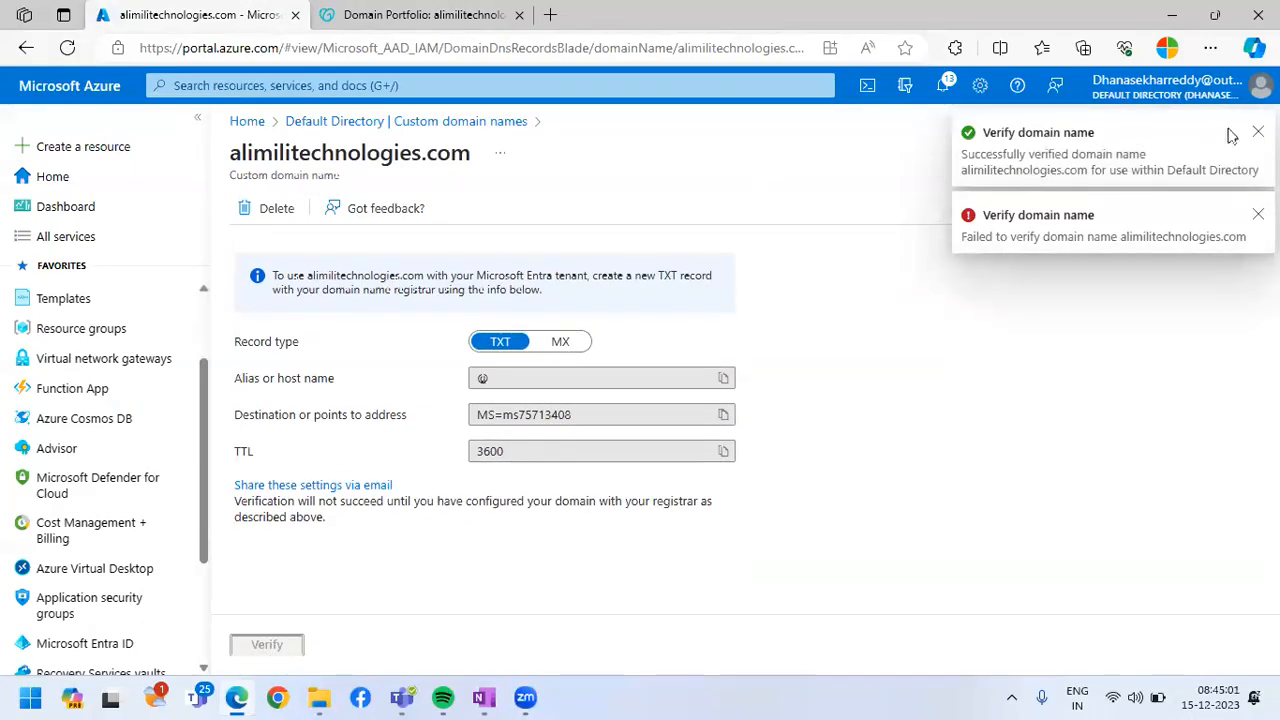
Dismiss the verification notifications, return to the directory's custom domain names and refresh the list
click(1258, 131)
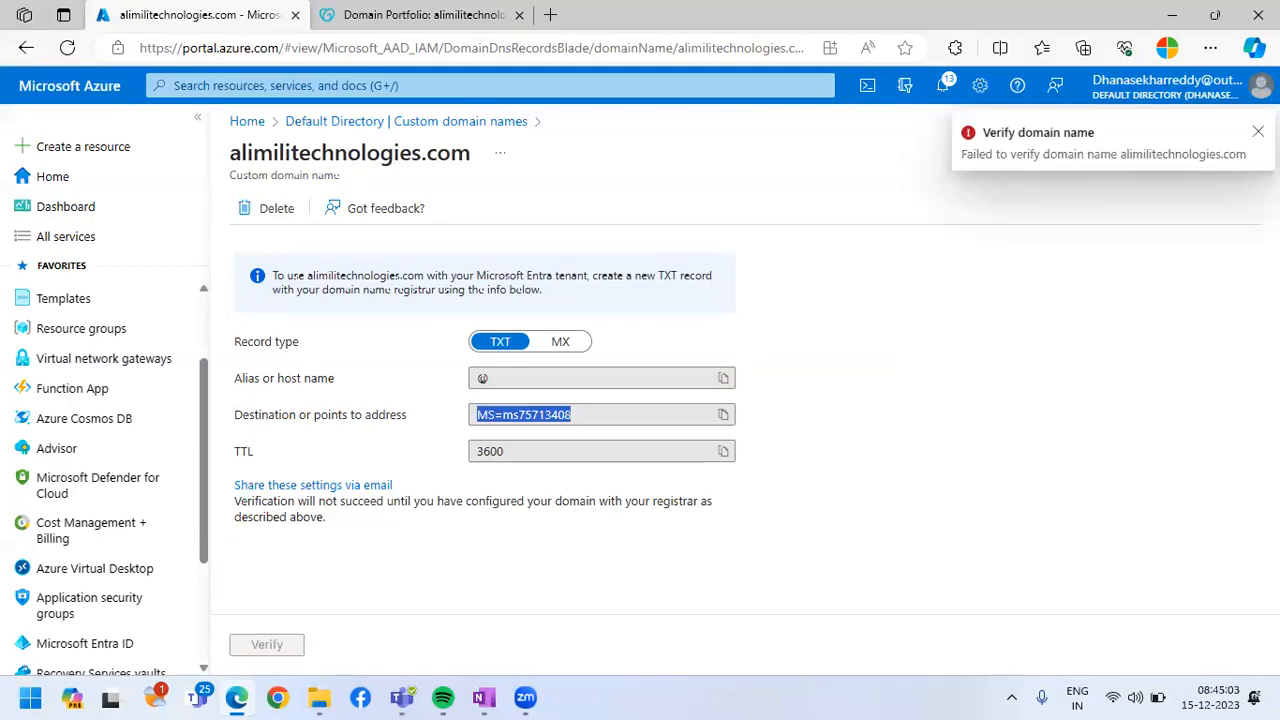
click(1258, 131)
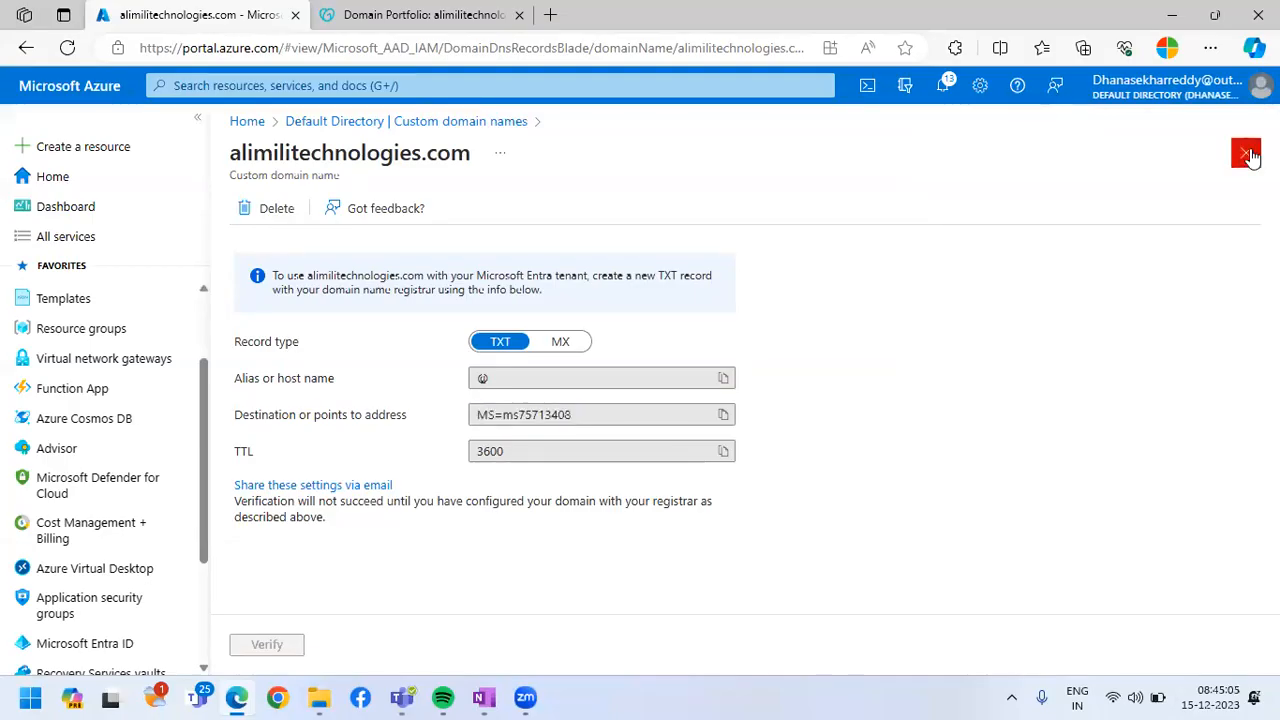
click(1247, 155)
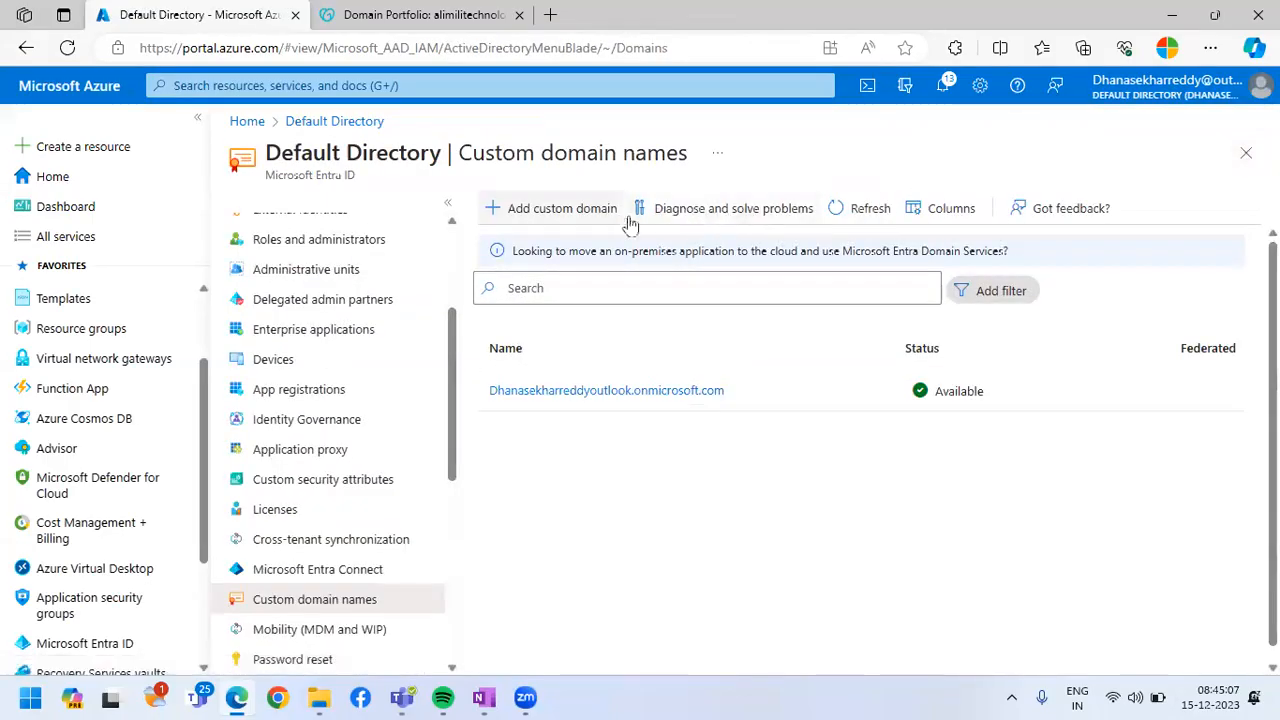
click(872, 210)
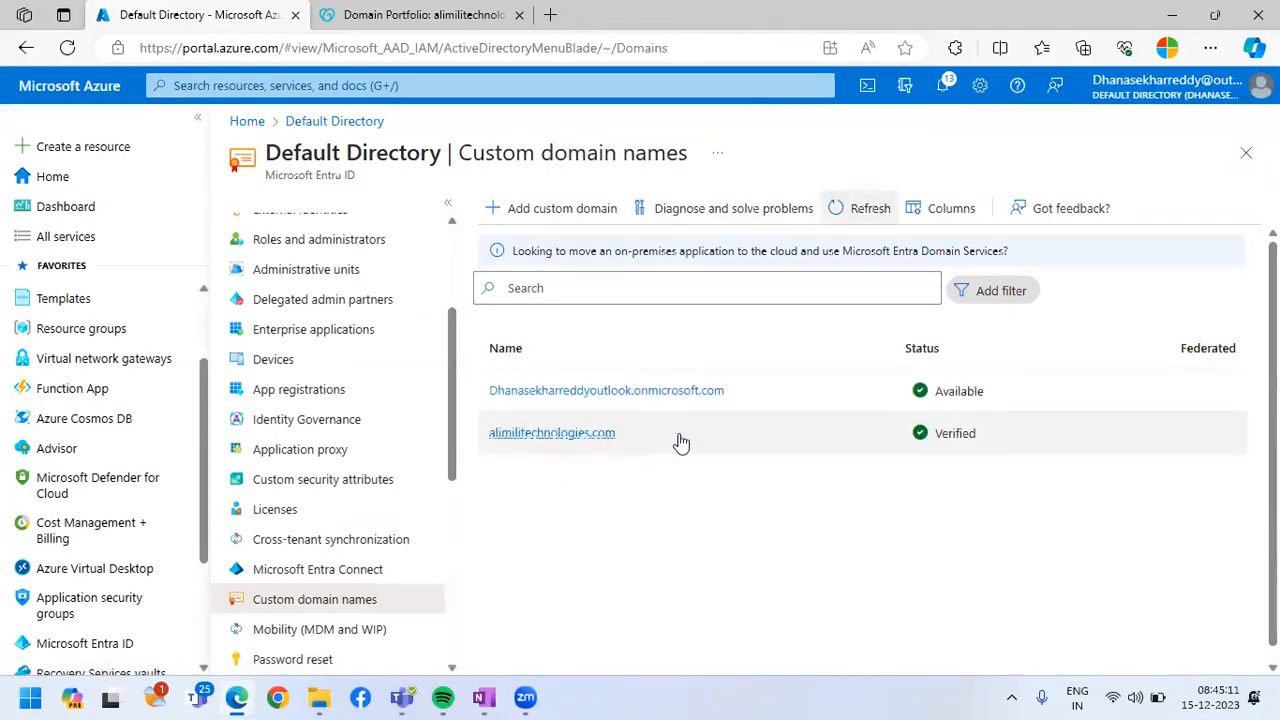
scroll(375, 483, up, 2)
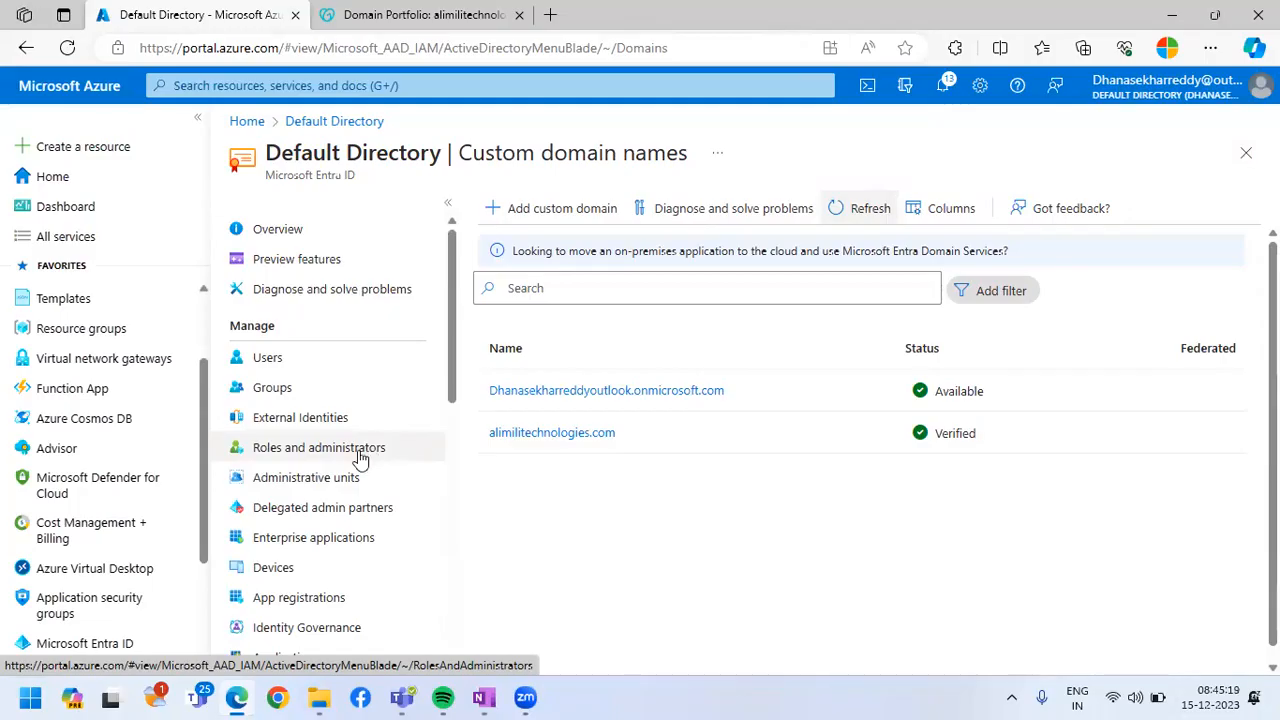
click(267, 360)
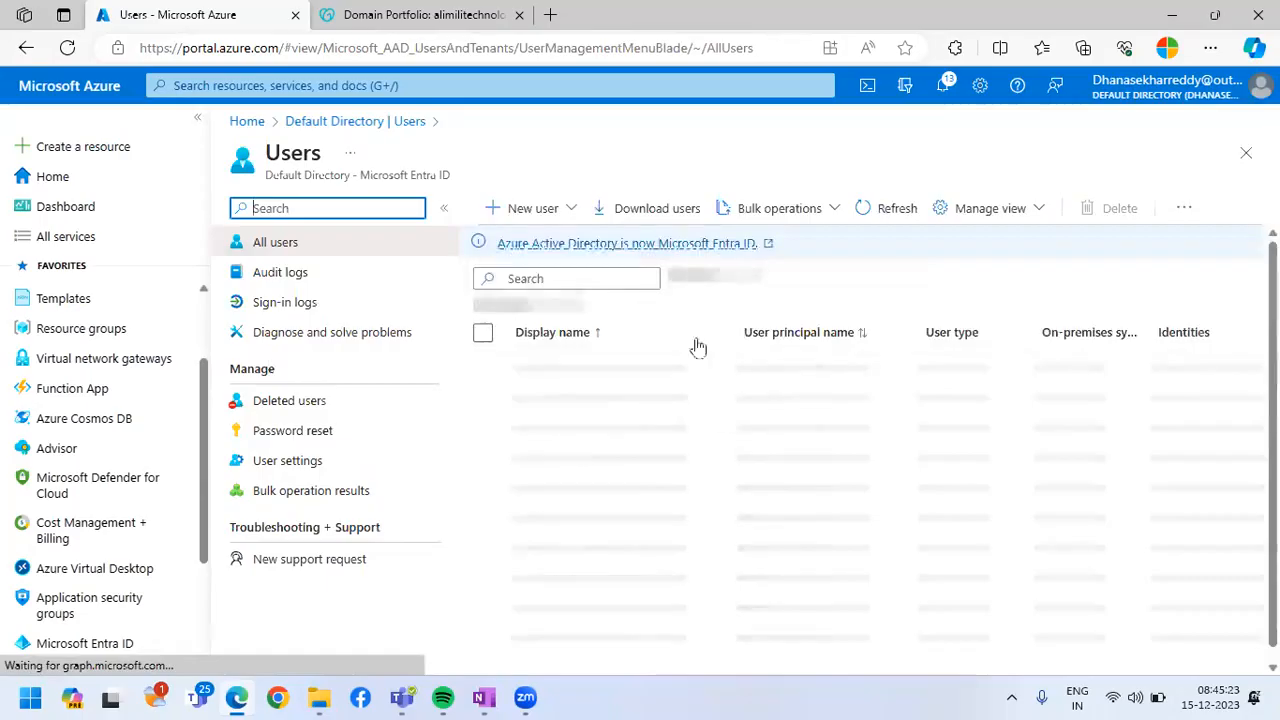
click(527, 208)
click(541, 258)
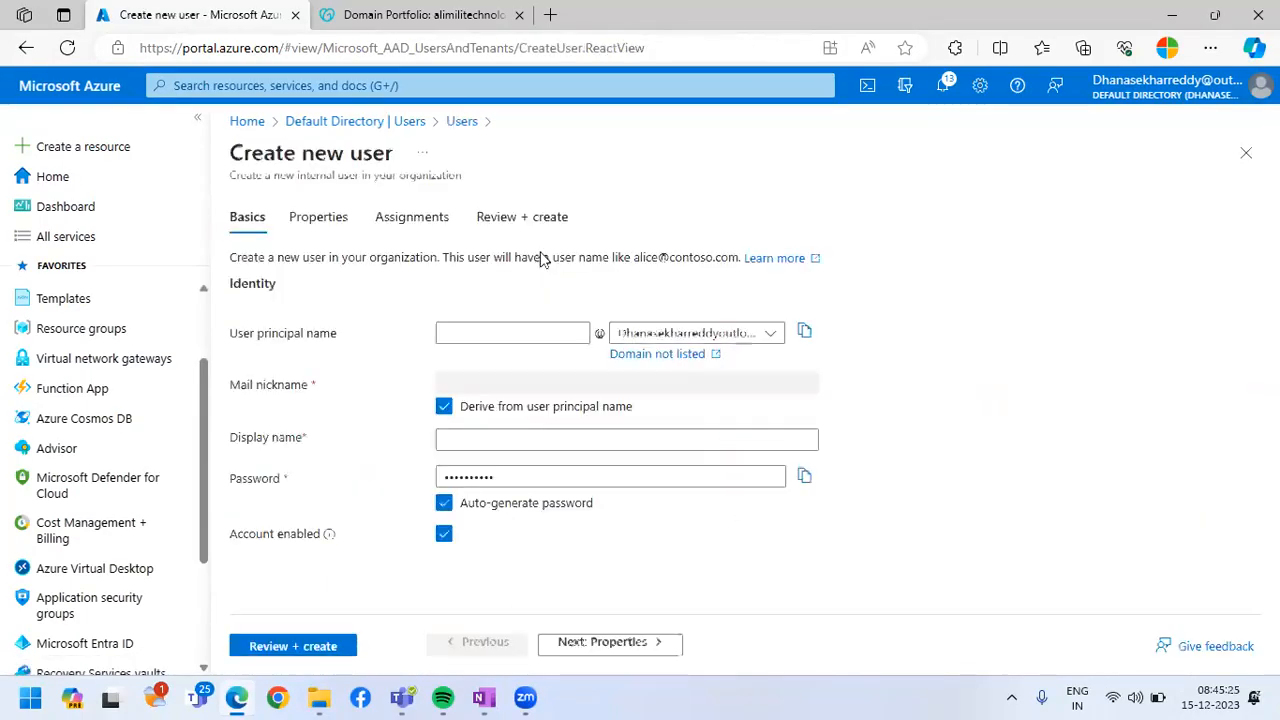
click(526, 331)
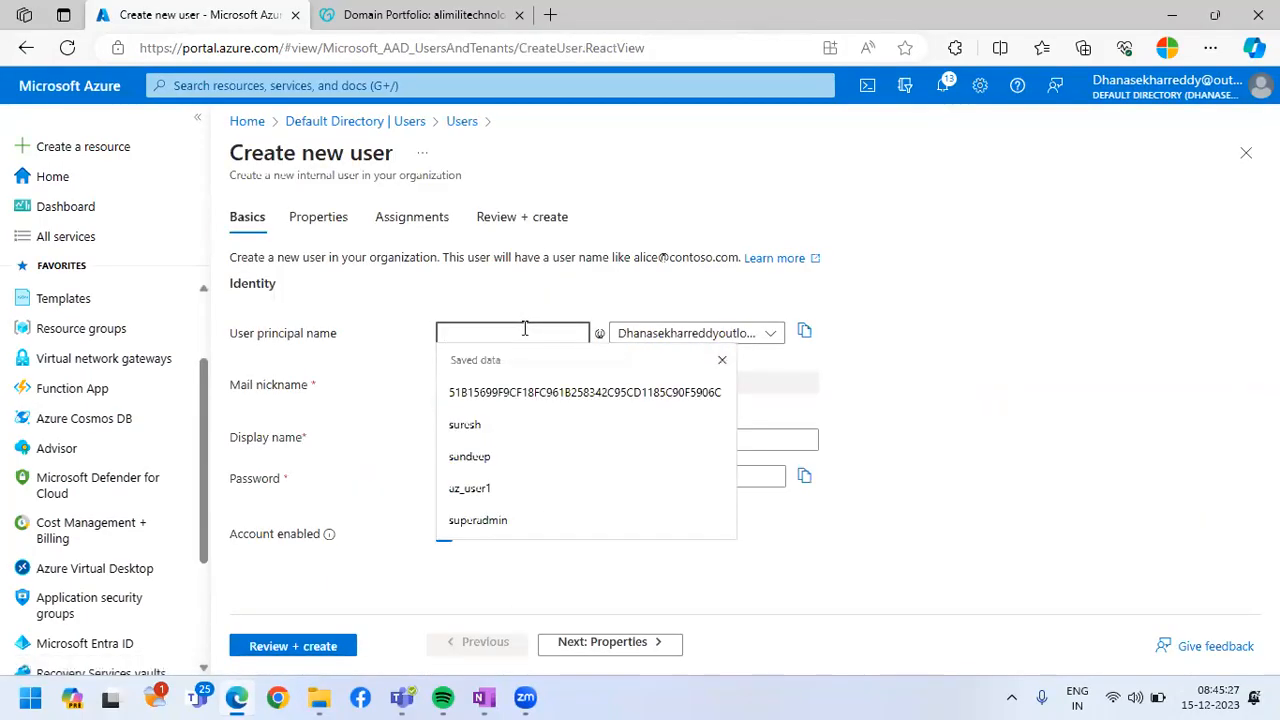
text(az_user1)
key(BackSpace)
key(BackSpace)
key(BackSpace)
key(BackSpace)
key(BackSpace)
key(BackSpace)
key(BackSpace)
key(BackSpace)
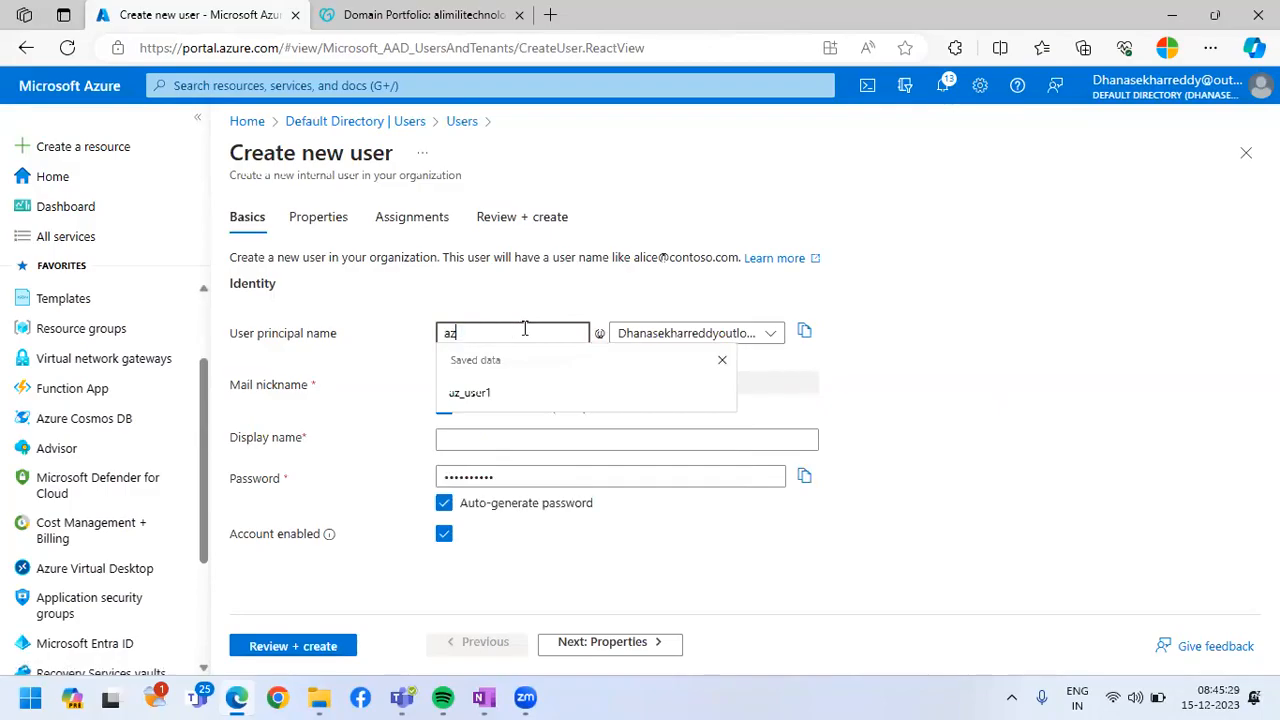
text(priy)
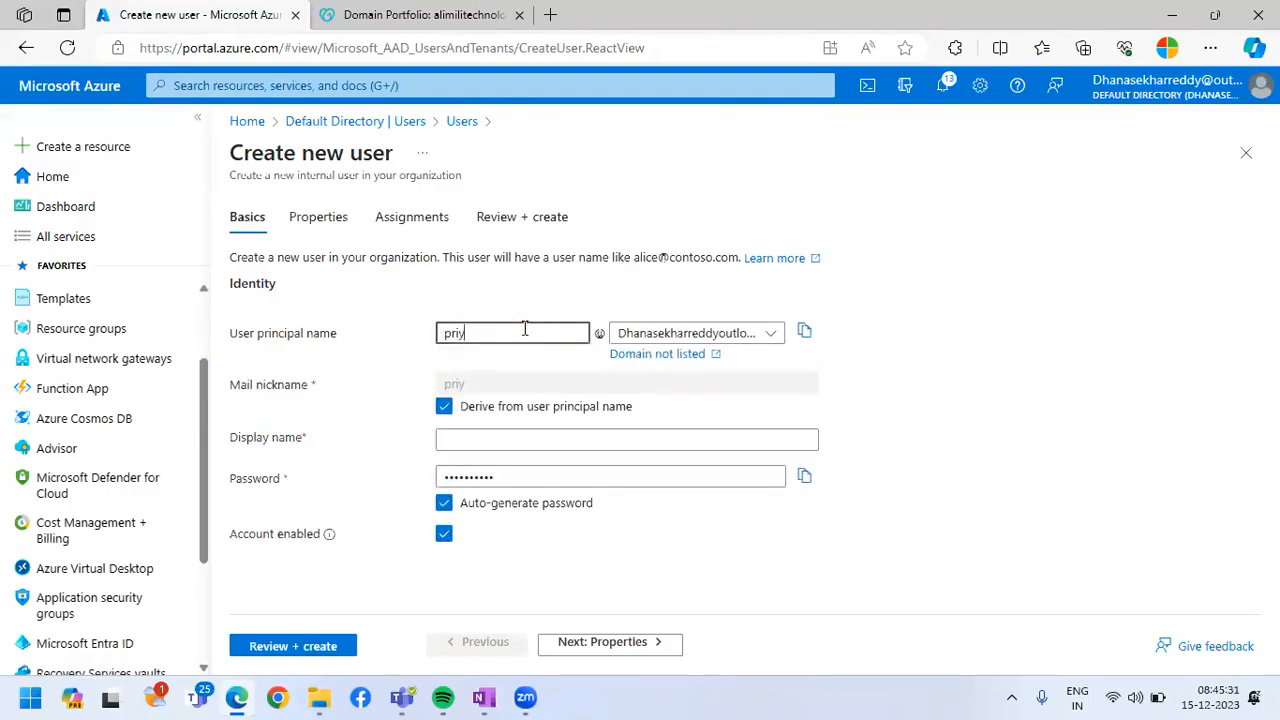
text(a)
click(685, 333)
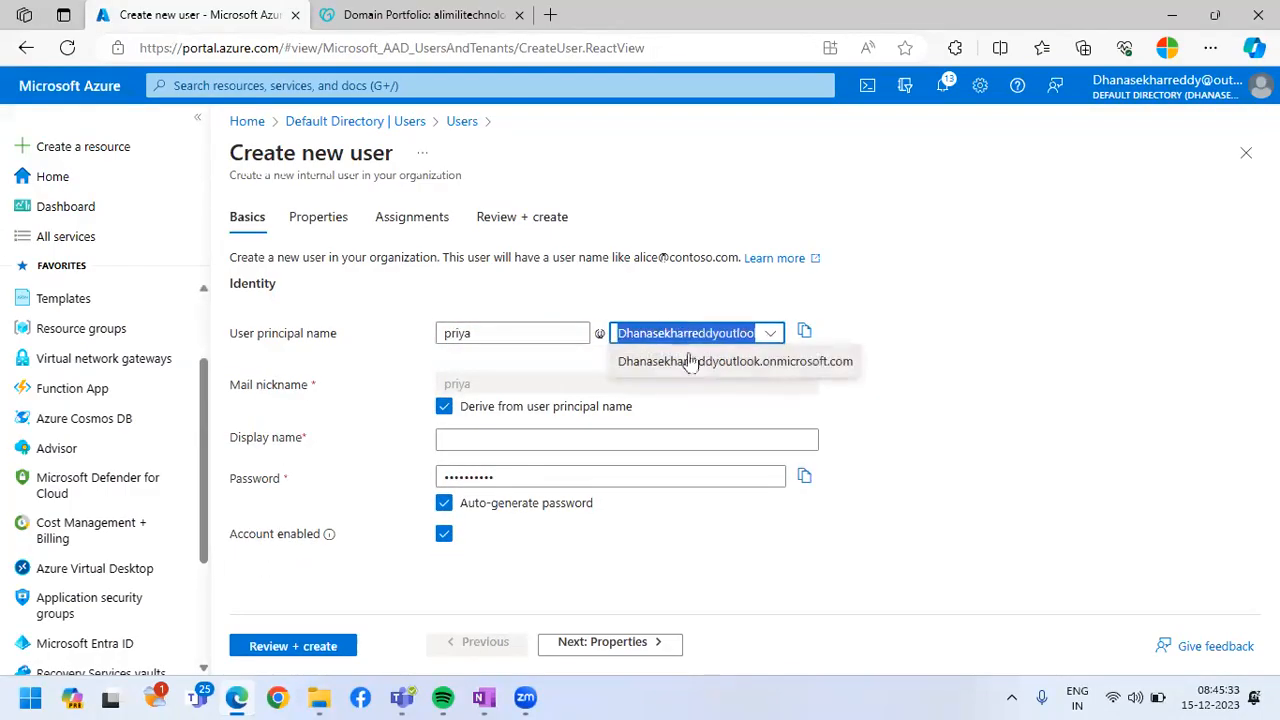
click(942, 385)
click(768, 336)
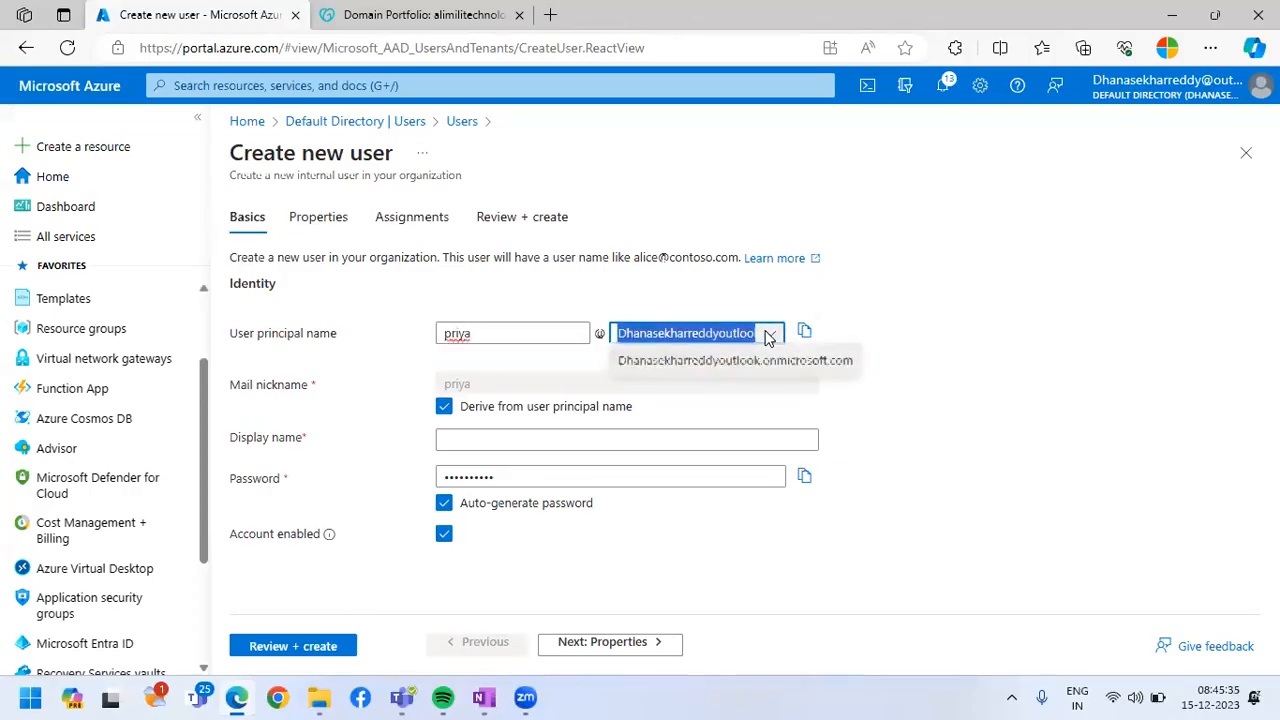
click(996, 348)
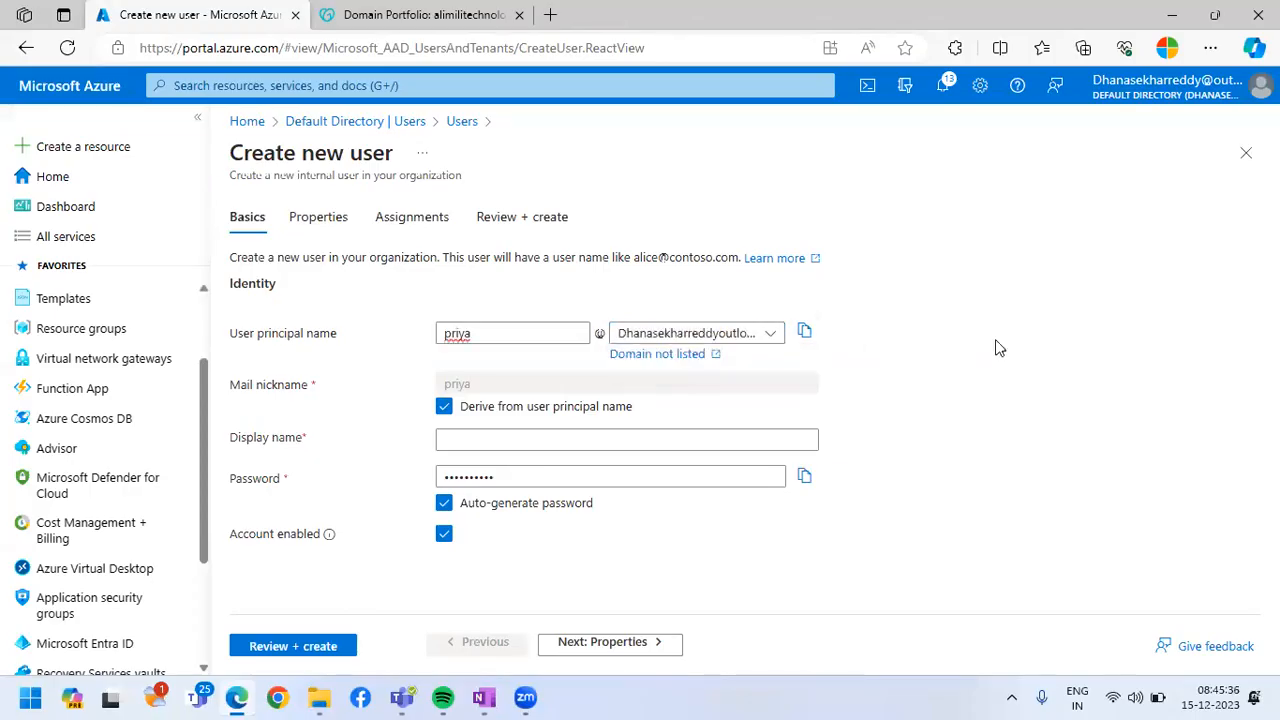
click(1246, 152)
click(740, 155)
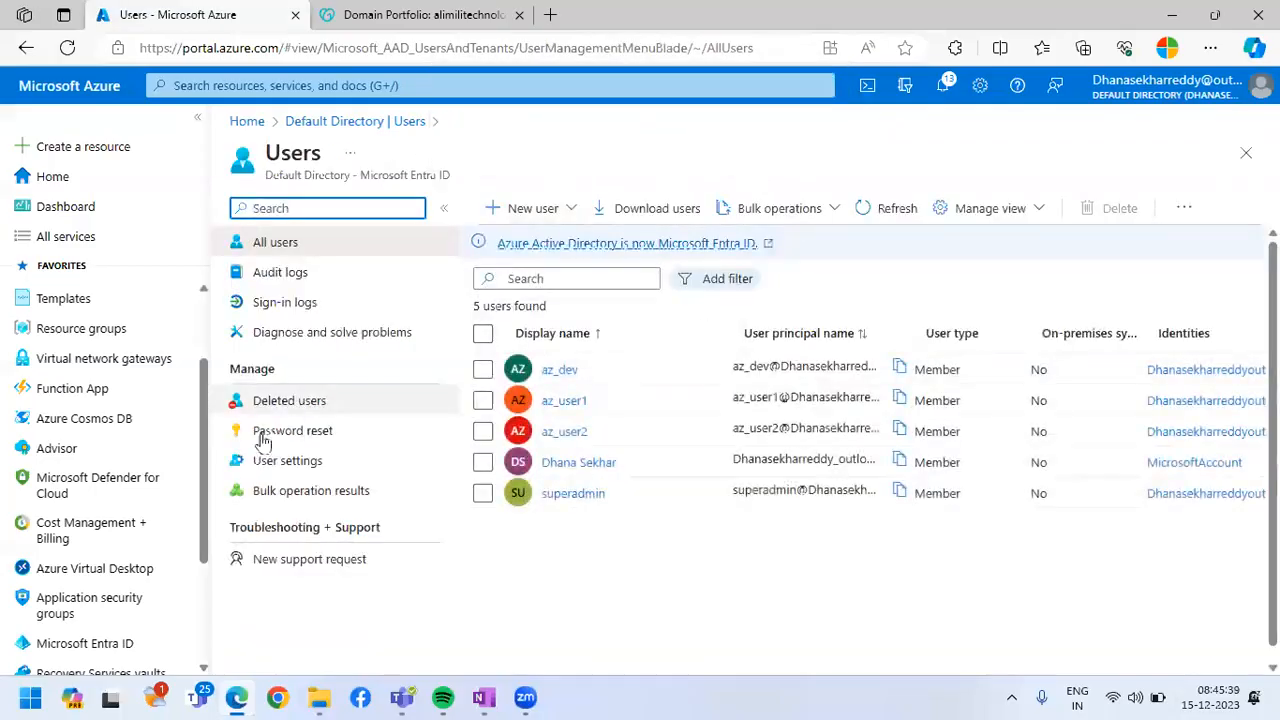
Reopen the directory's custom domain names and refresh the list to check the status of alimilitechnologies.com
click(1246, 152)
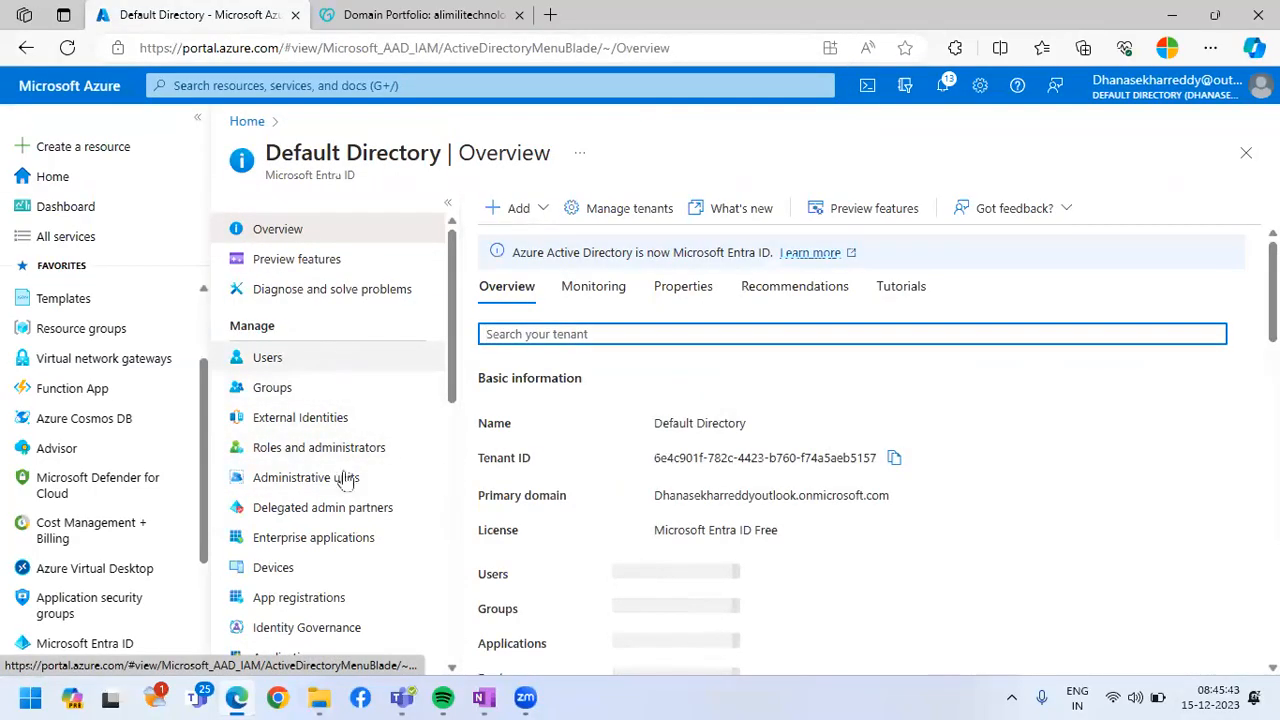
scroll(340, 460, down, 3)
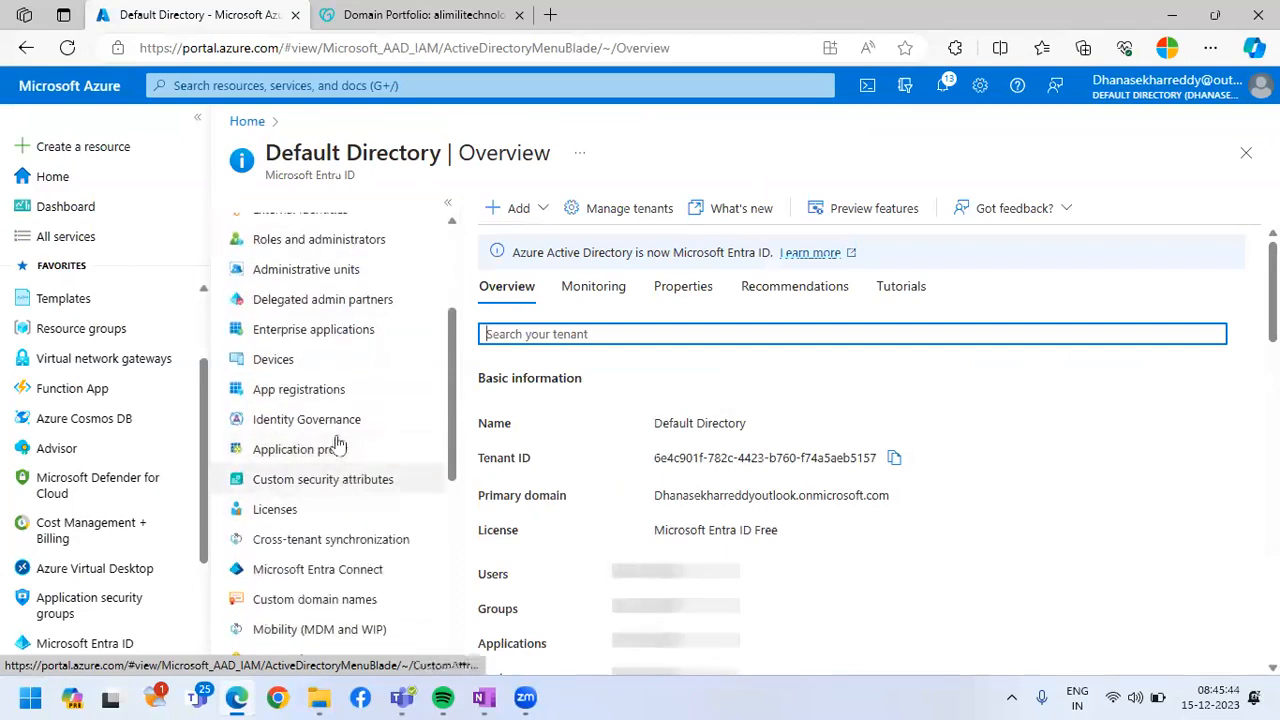
click(347, 600)
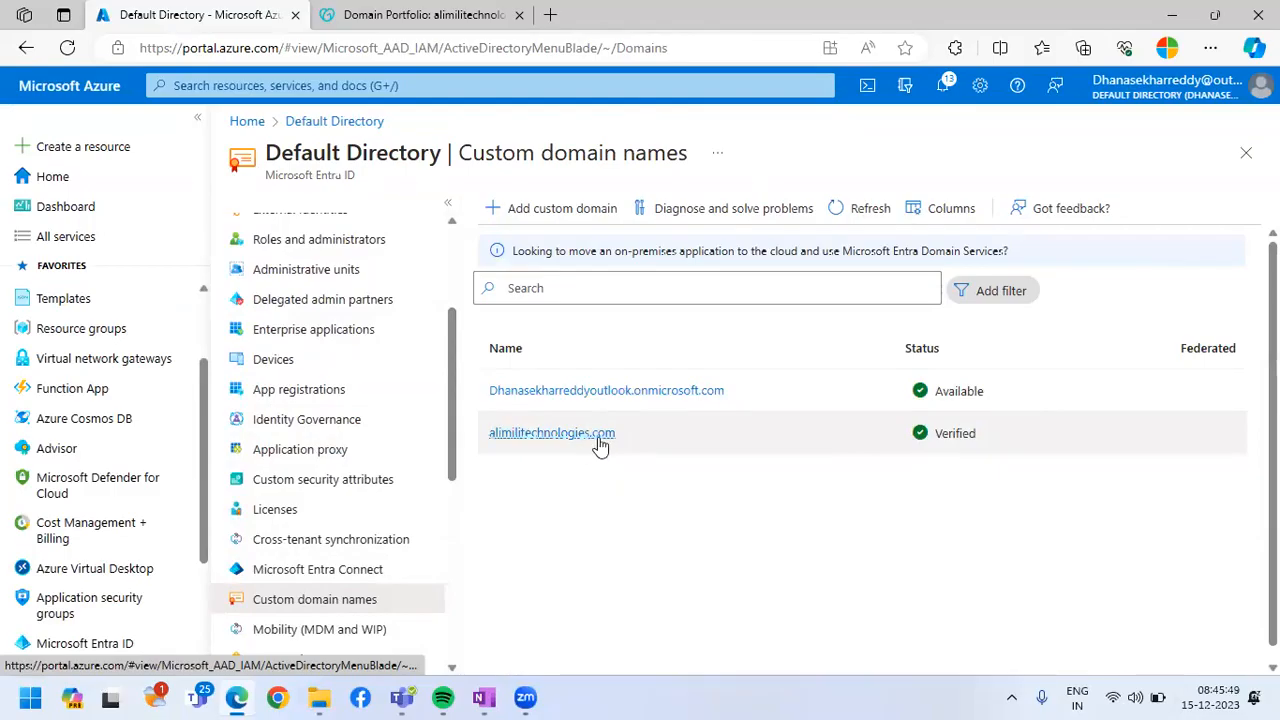
click(866, 212)
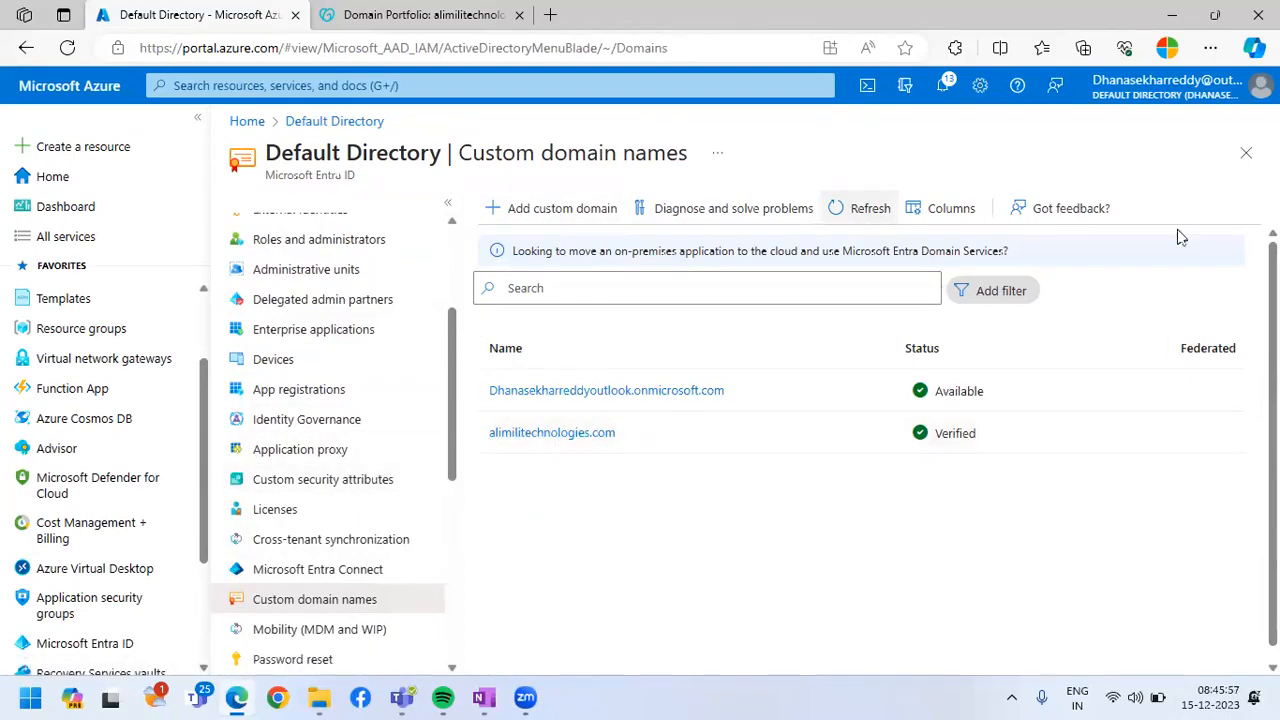
Start creating a new internal user from the Users section of Microsoft Entra ID
click(1245, 154)
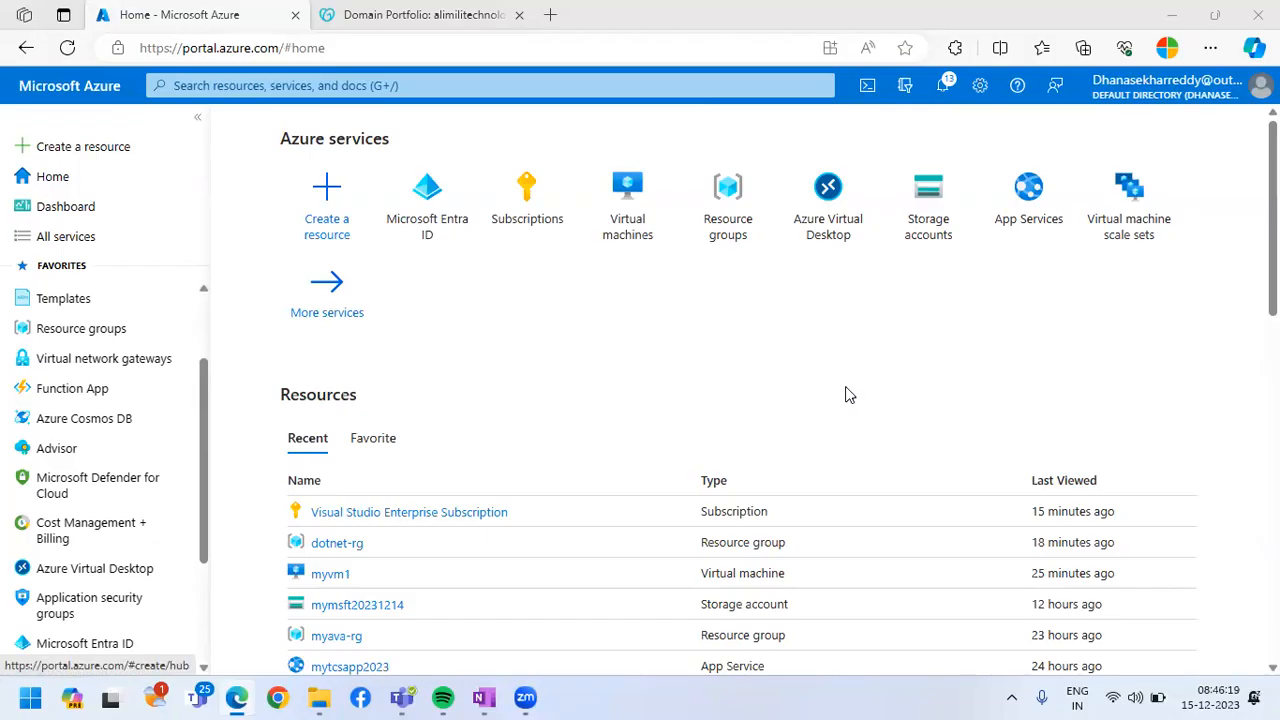
scroll(457, 491, down, 5)
scroll(106, 543, down, 2)
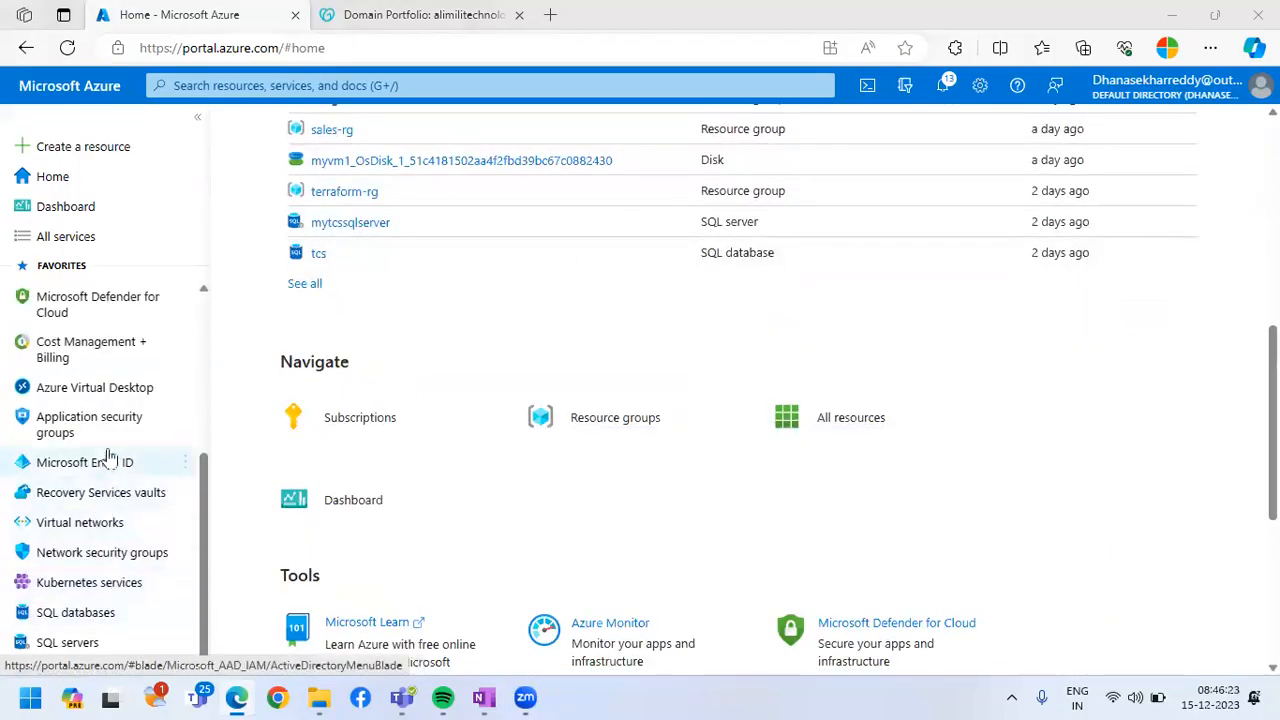
scroll(113, 453, up, 1)
scroll(105, 450, up, 1)
scroll(105, 510, down, 2)
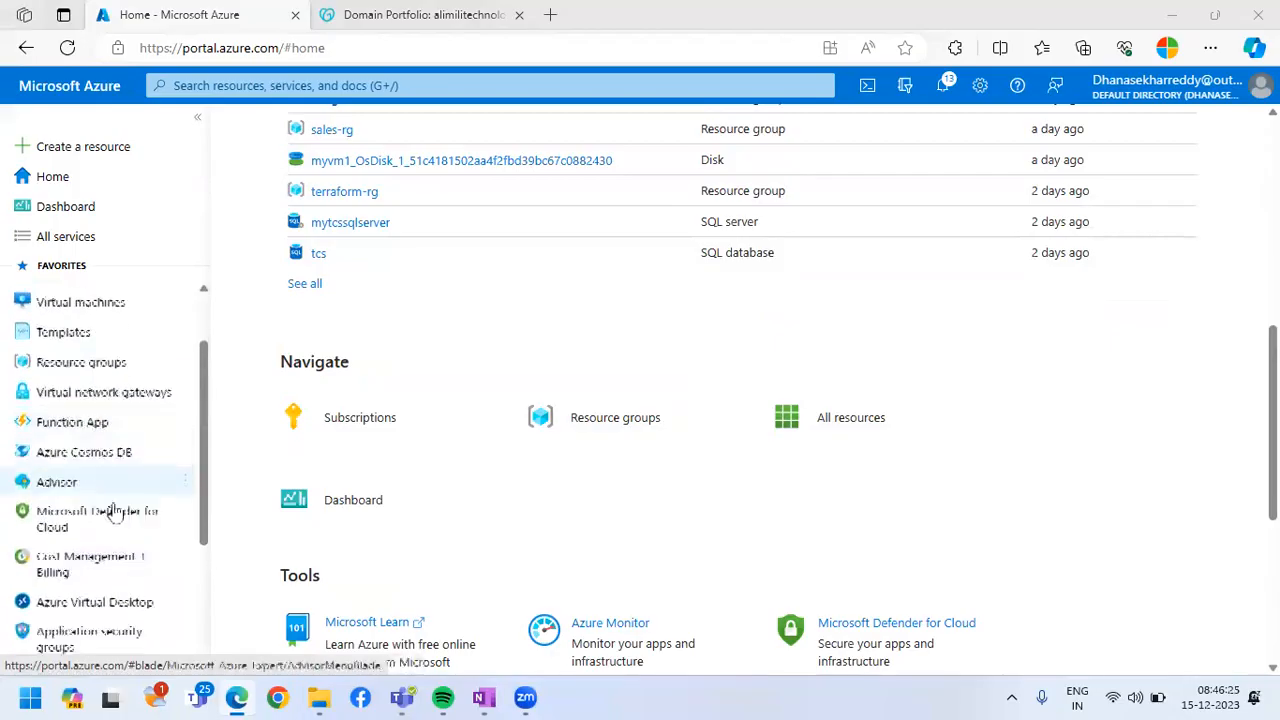
click(25, 466)
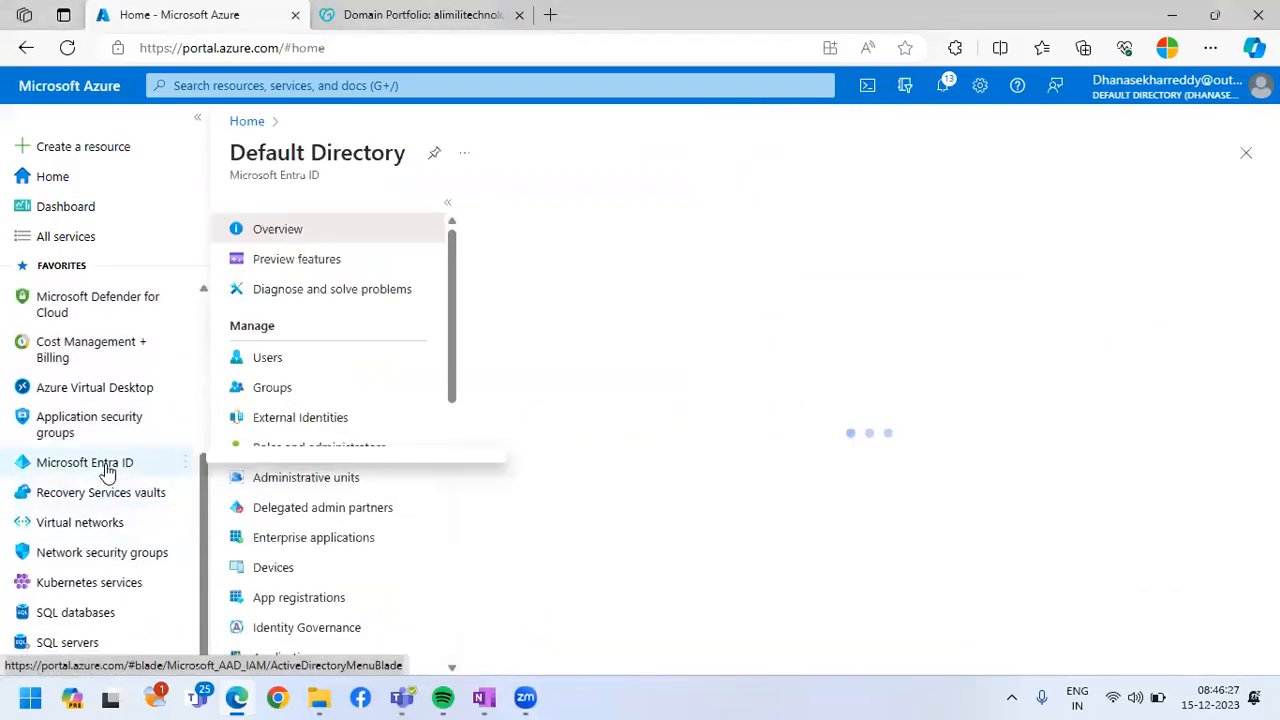
click(298, 357)
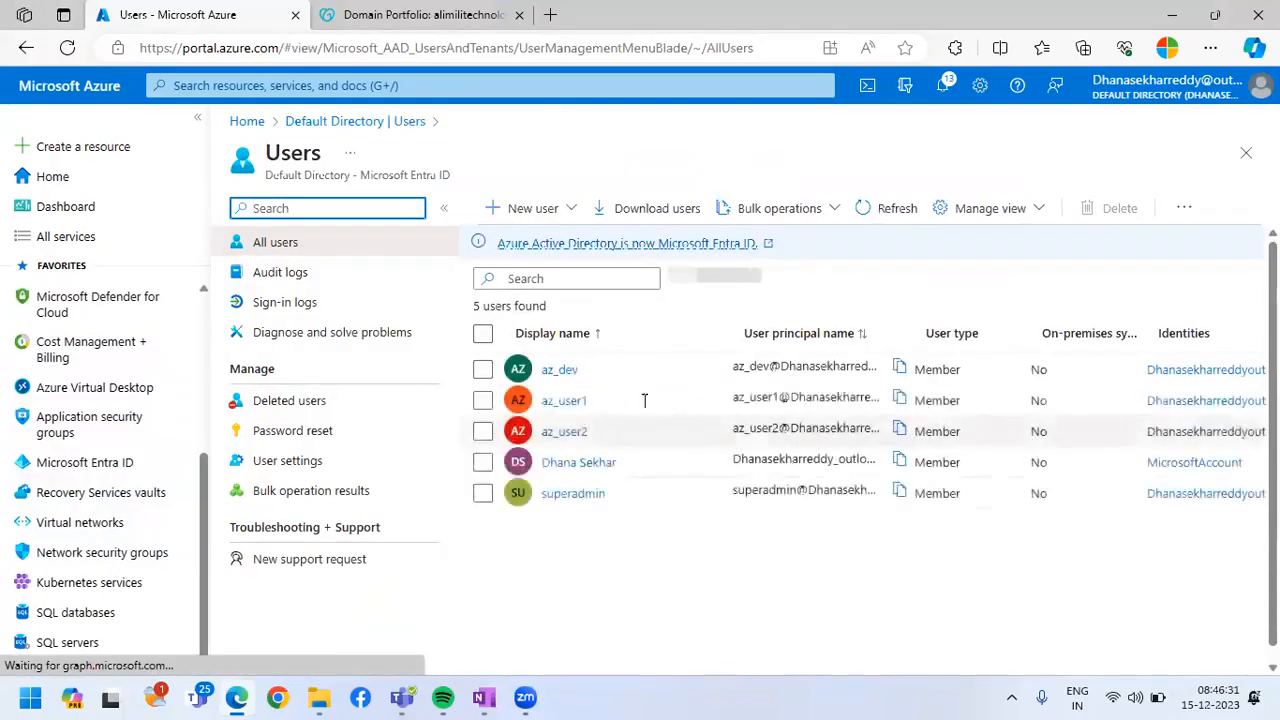
click(512, 210)
click(534, 254)
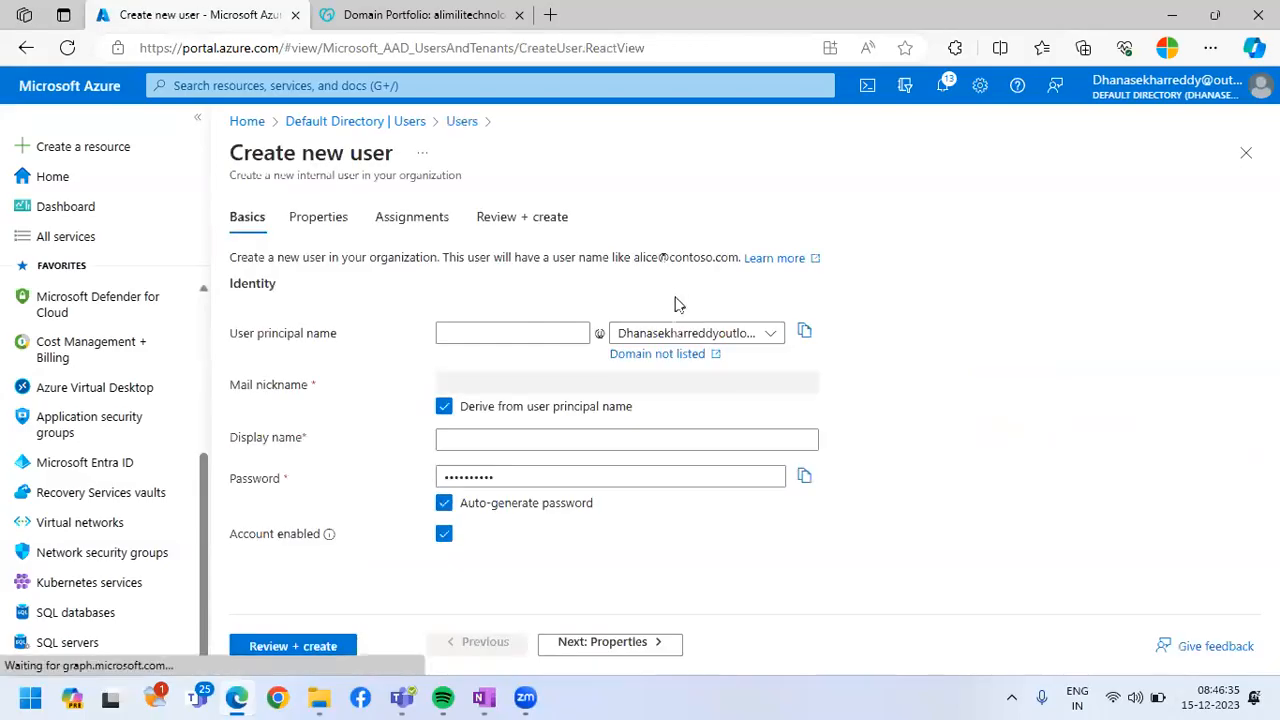
Check the available domains, reload the new user form and choose alimilitechnologies.com as the user principal name's domain
click(695, 333)
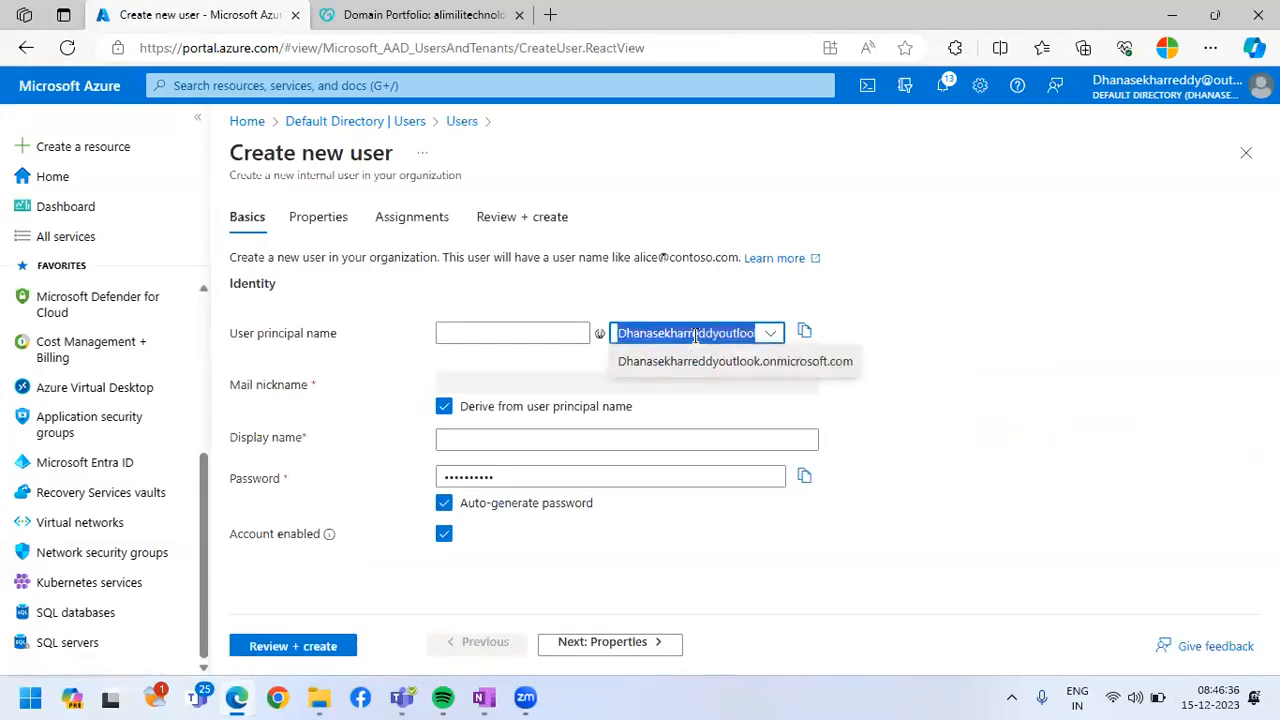
click(982, 410)
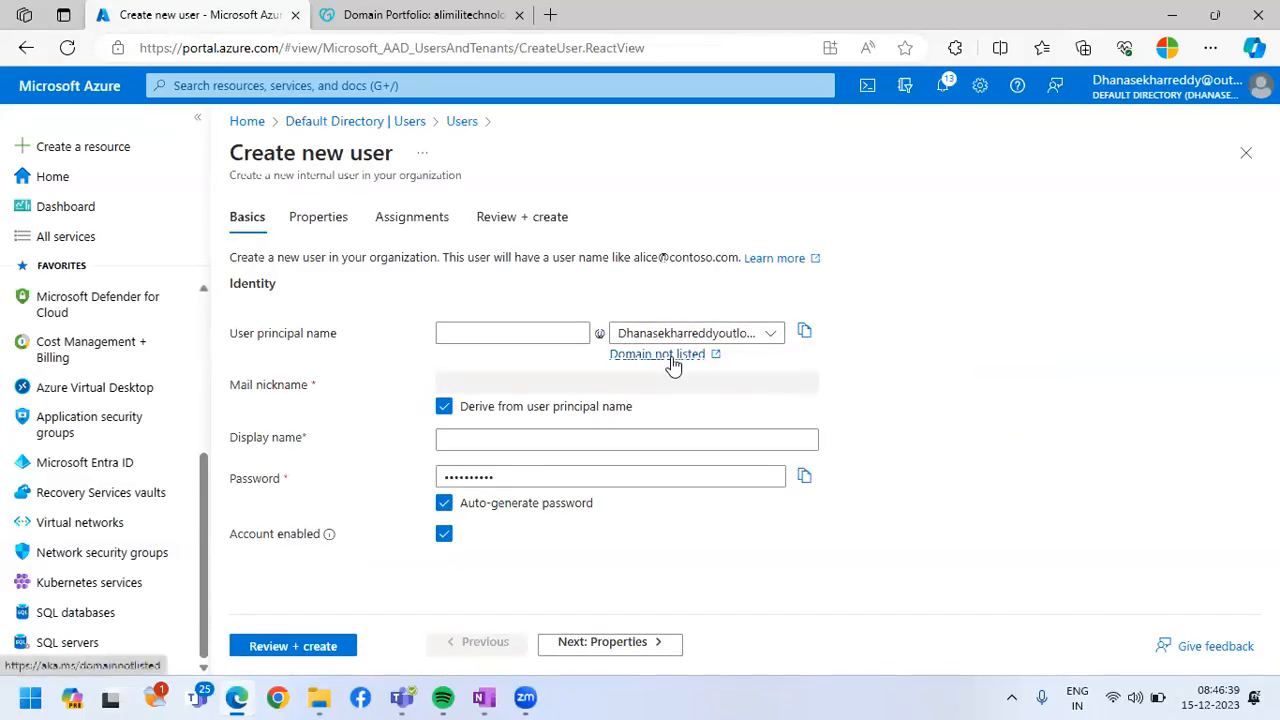
click(67, 50)
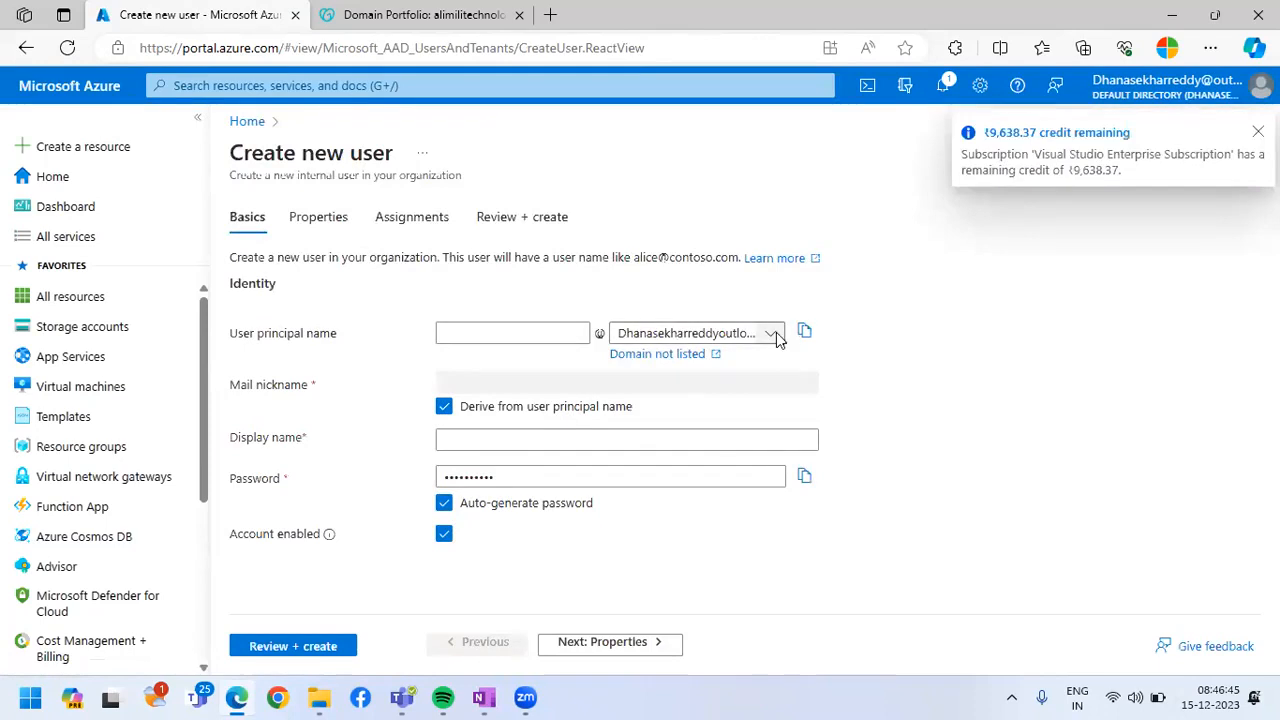
click(776, 334)
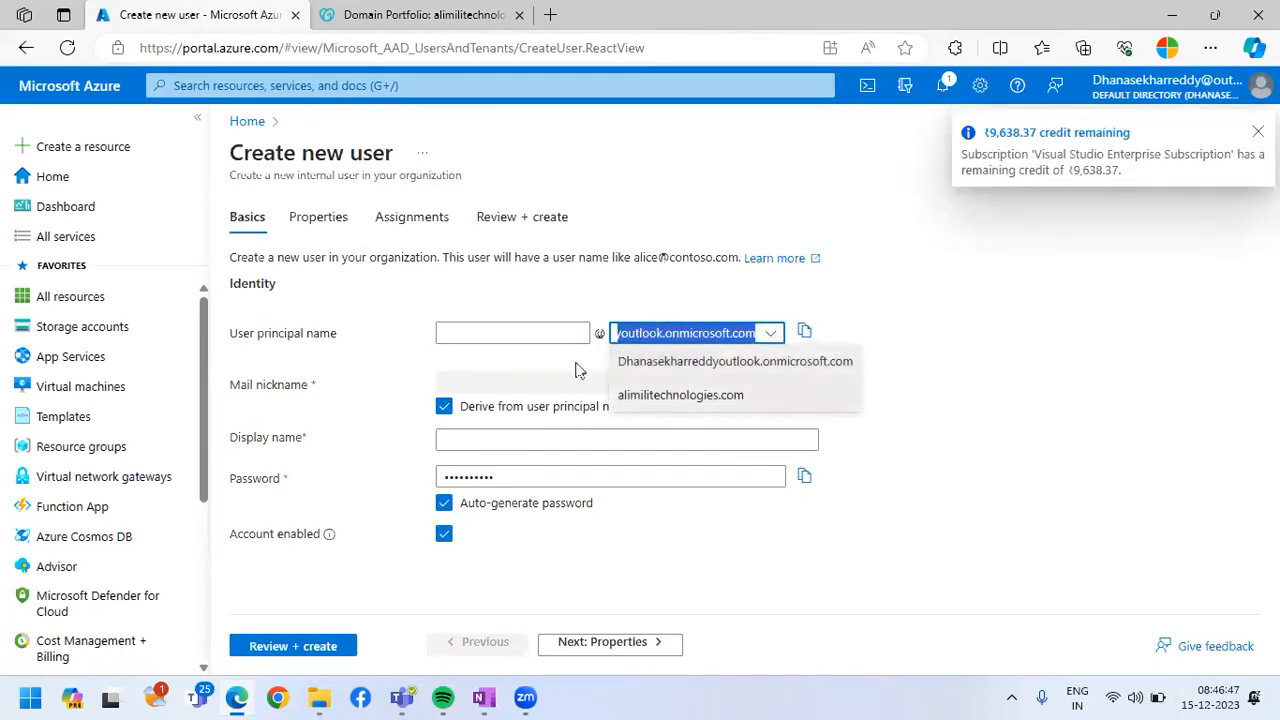
click(680, 395)
Enter the new user's name as both the user principal name and the display name
click(541, 335)
text(priya)
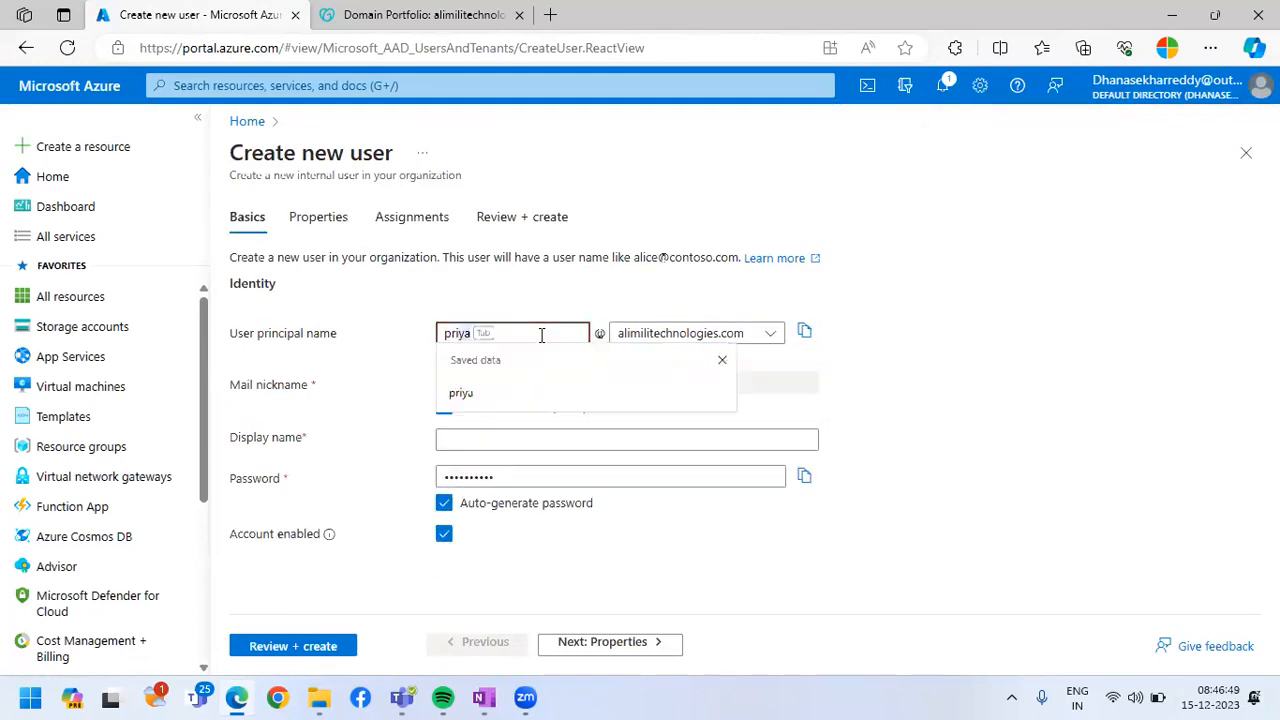
click(1061, 383)
click(467, 443)
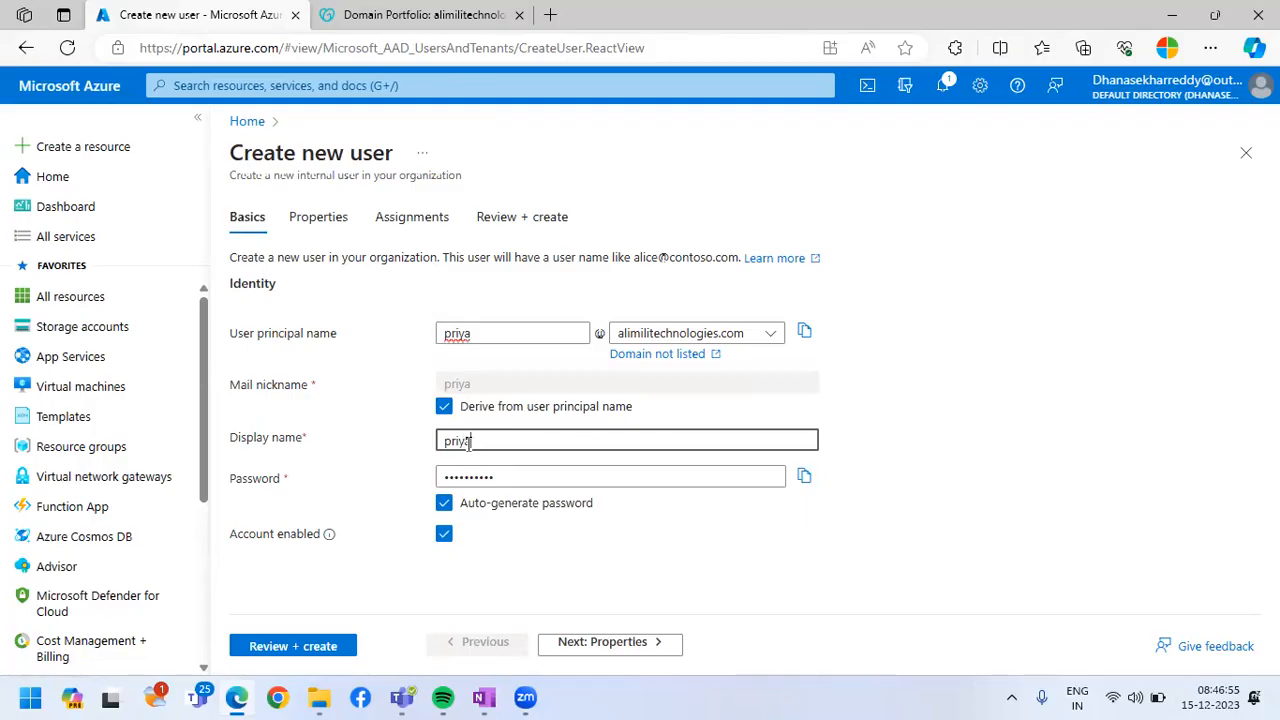
Disable password auto-generation, enter a custom account password and continue to the new user's properties
click(443, 505)
click(517, 476)
text(•••••••••)
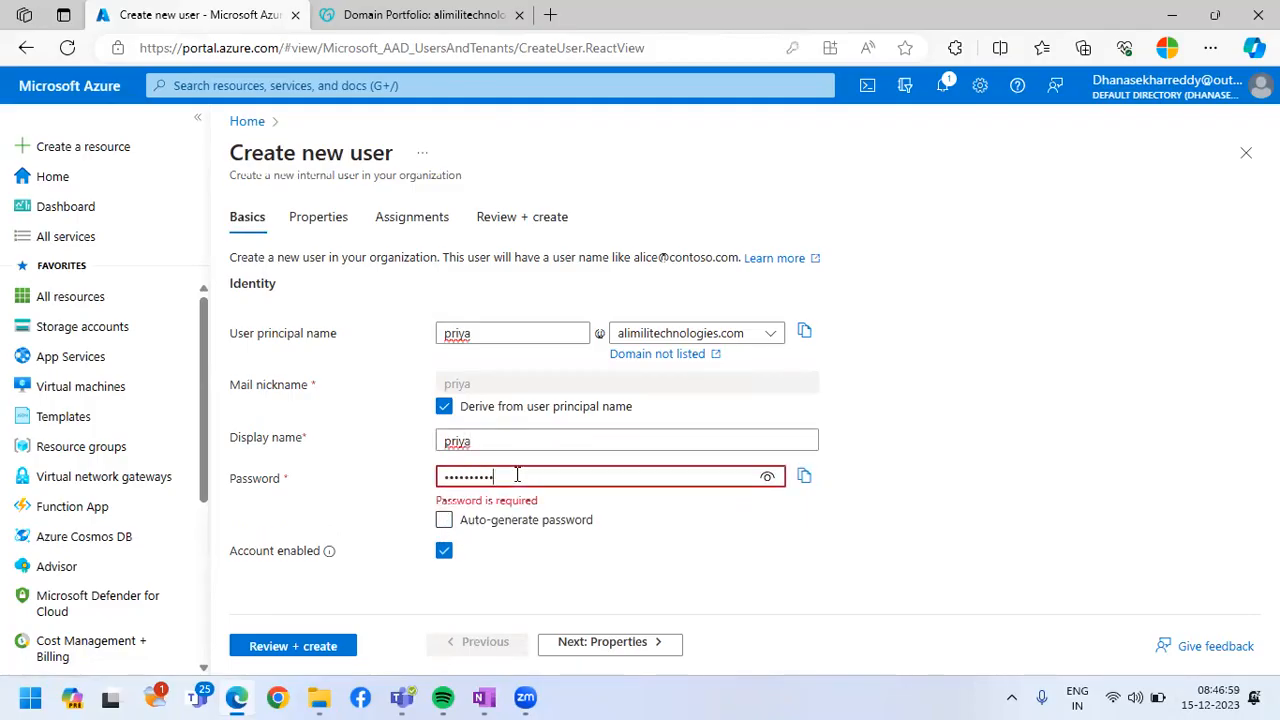
text(•••)
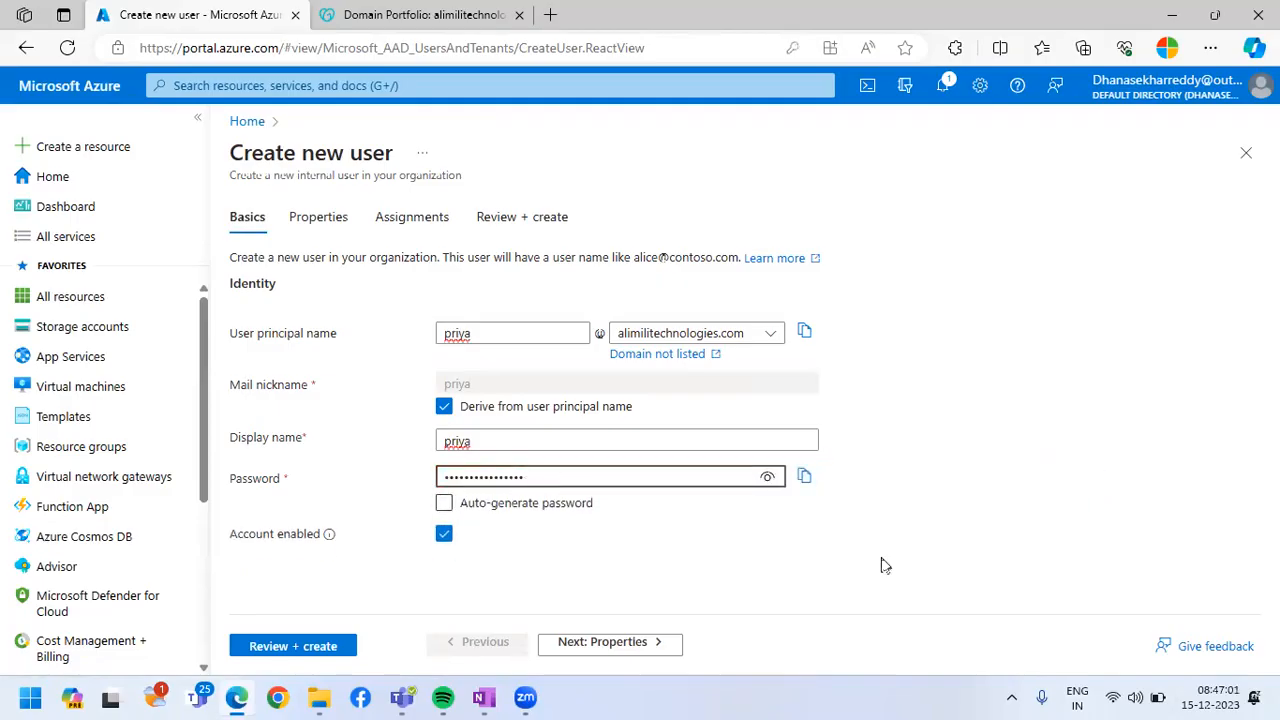
click(648, 646)
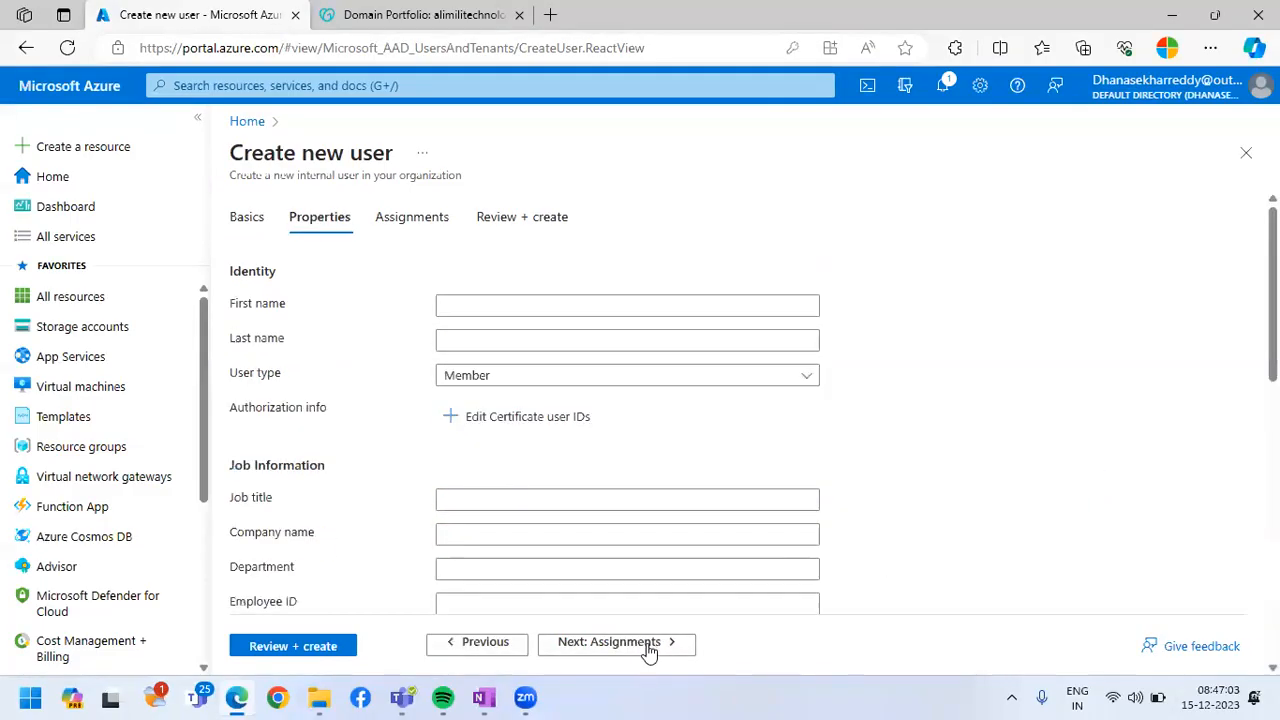
Leave the optional properties and assignments at their defaults, review the new user and create the account
click(648, 646)
click(650, 646)
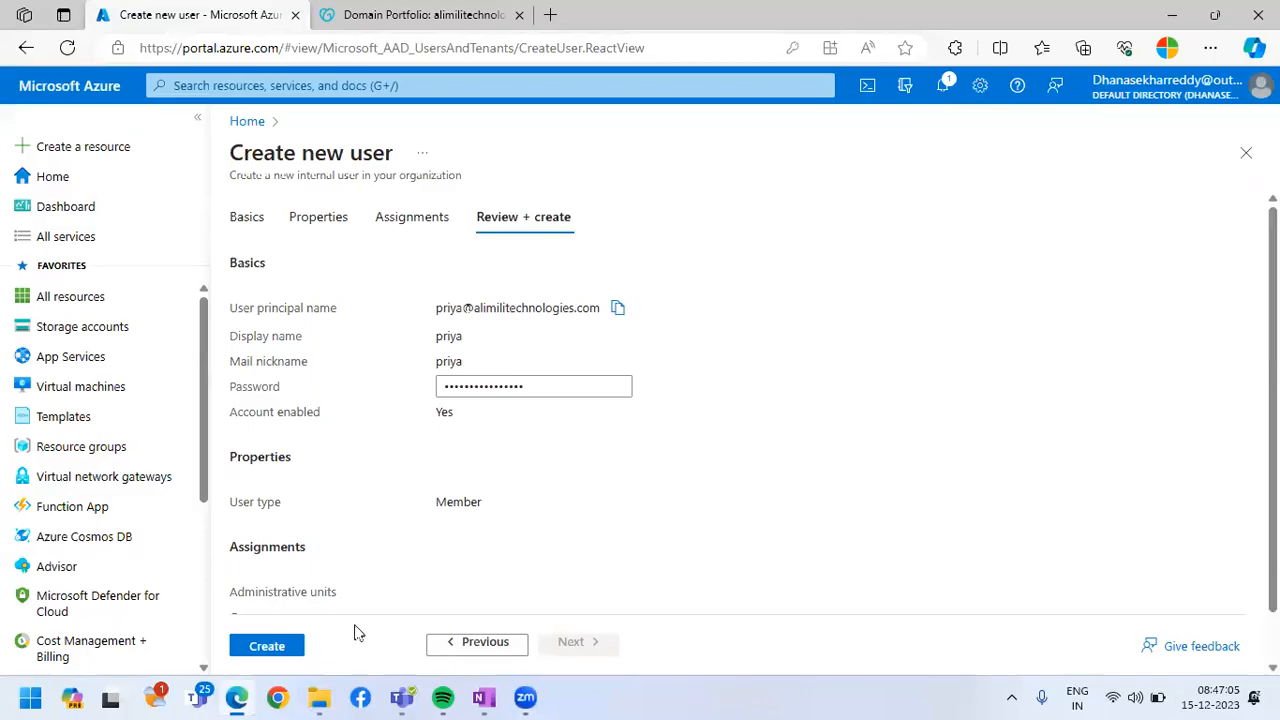
click(272, 645)
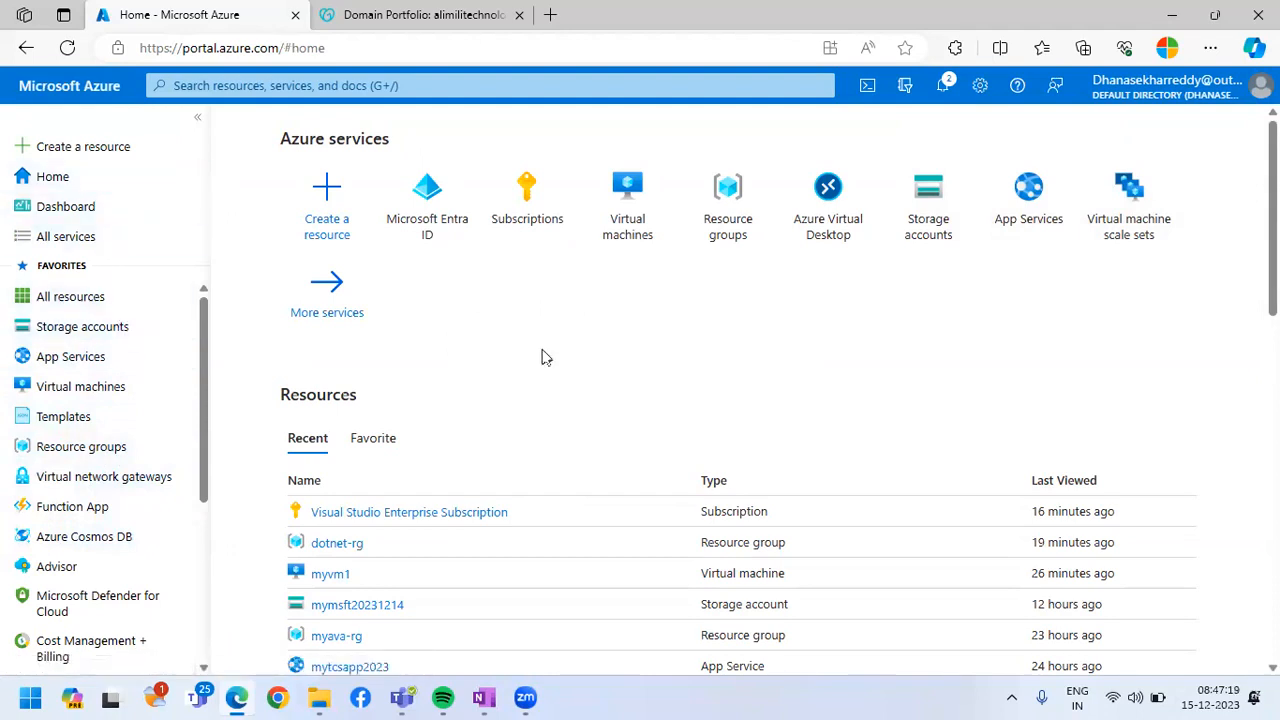
Open the Visual Studio Enterprise Subscription's access control and start adding a role assignment
click(533, 222)
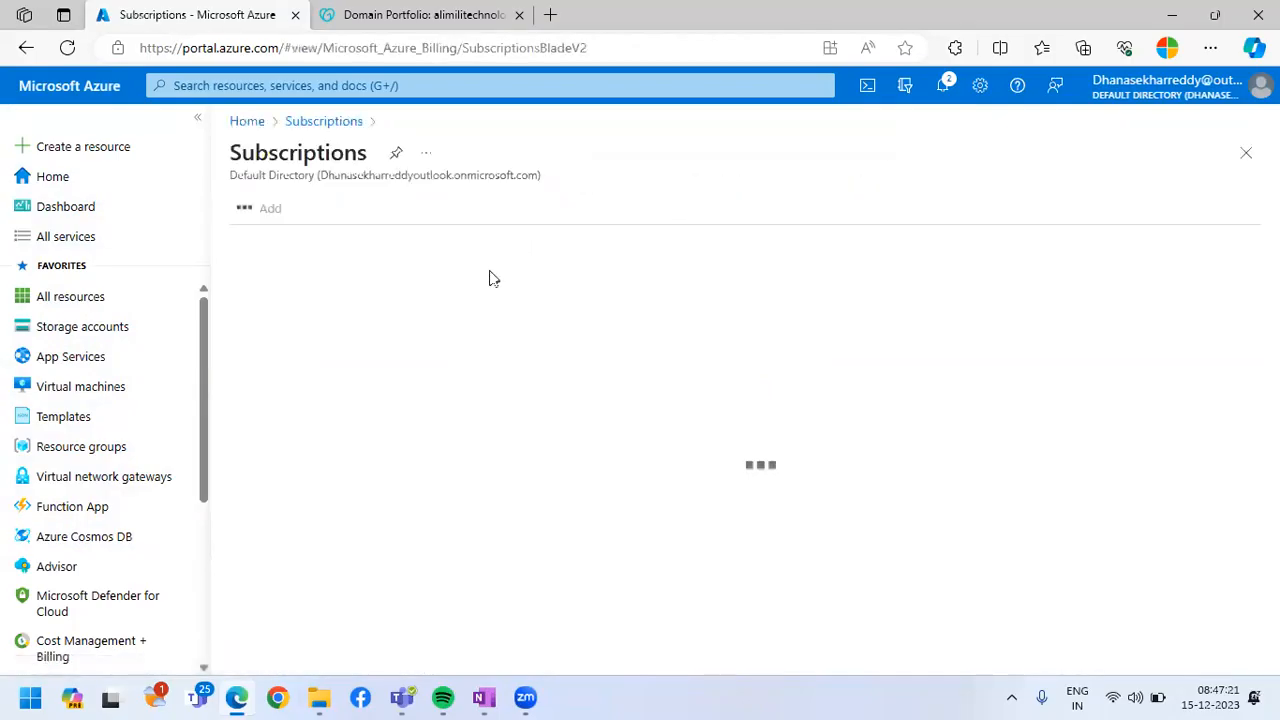
click(300, 330)
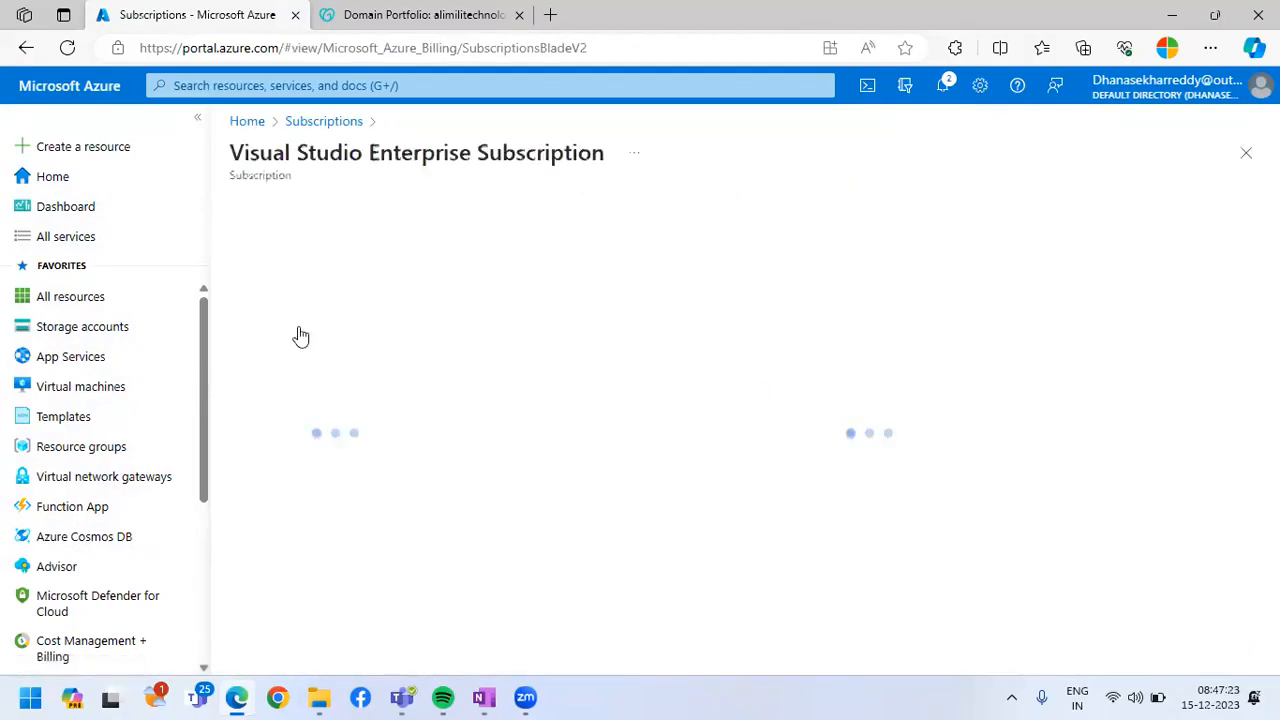
click(363, 301)
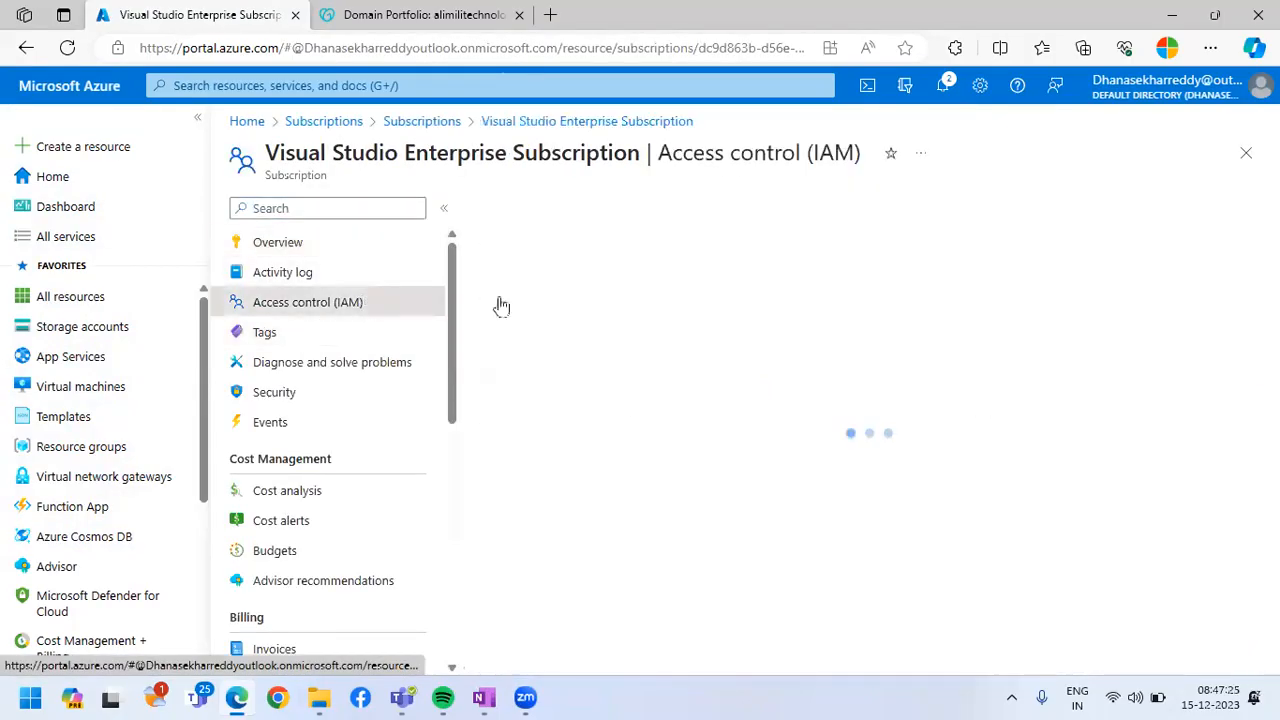
click(514, 208)
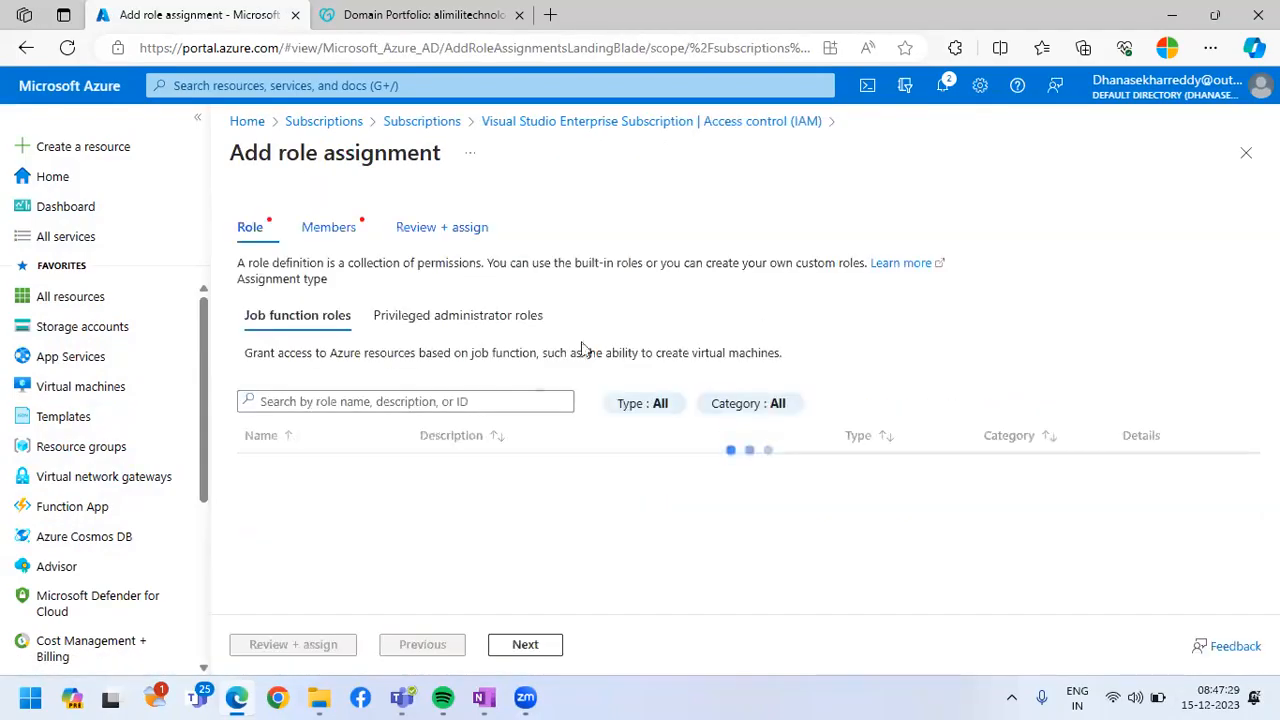
Choose Owner from the privileged administrator roles and continue to the members of the role assignment
click(386, 316)
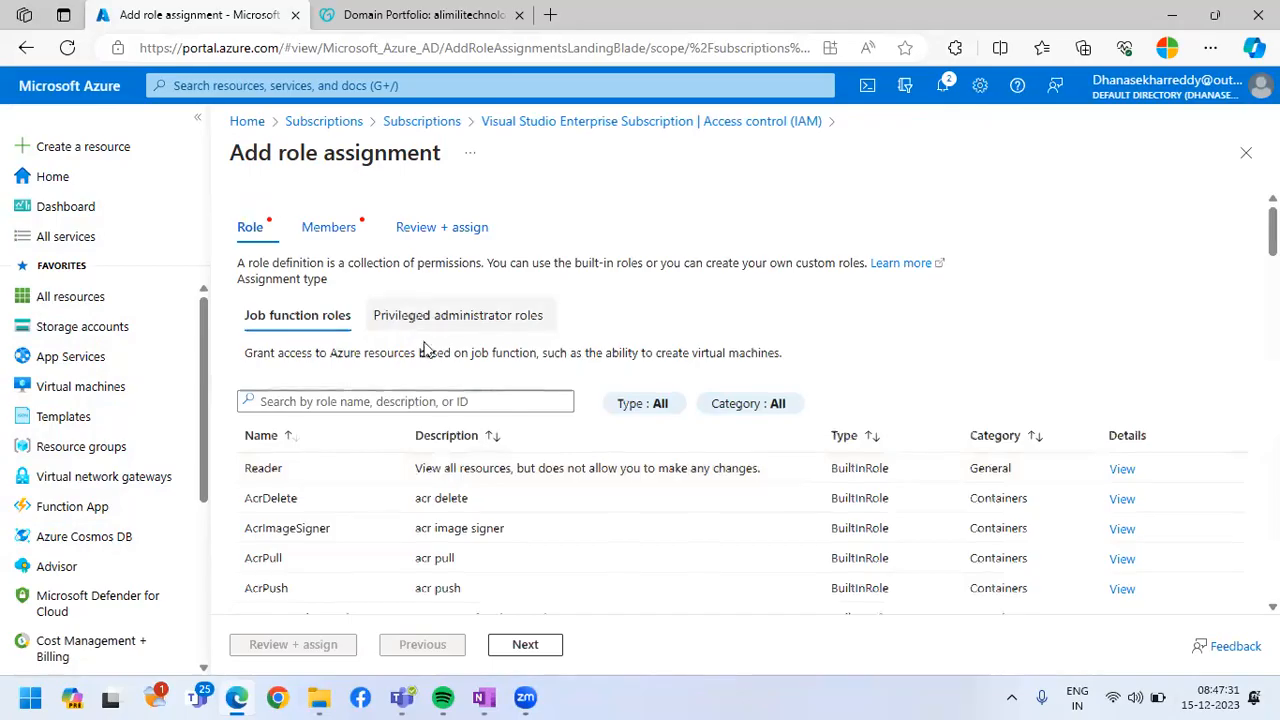
click(320, 505)
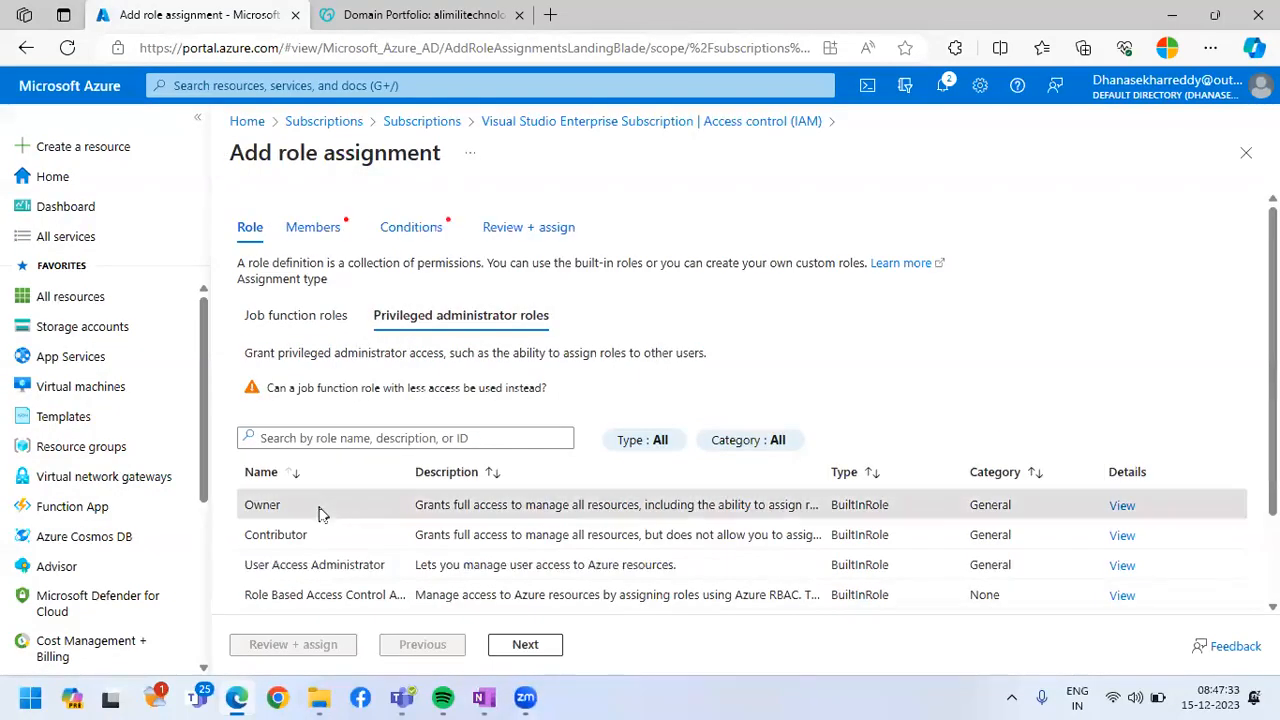
click(521, 648)
Search for the newly created user by name and add that user as the member of the role assignment
click(435, 385)
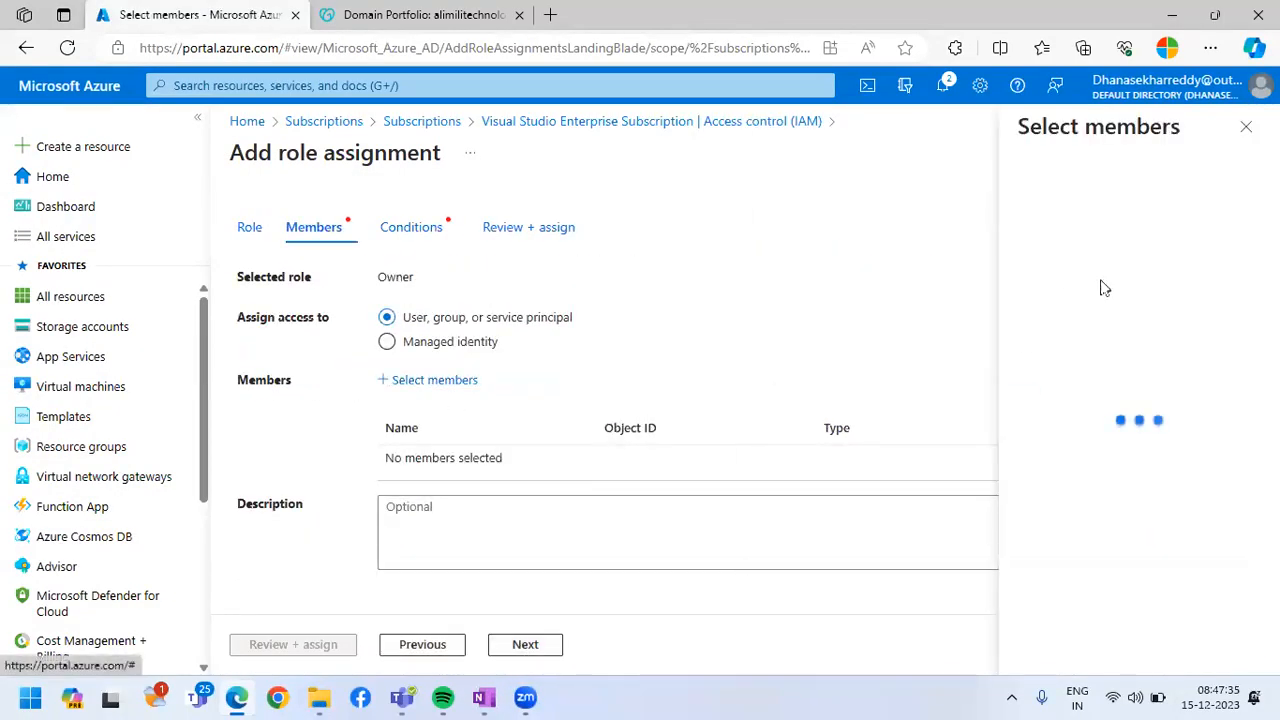
click(1043, 205)
text(pri)
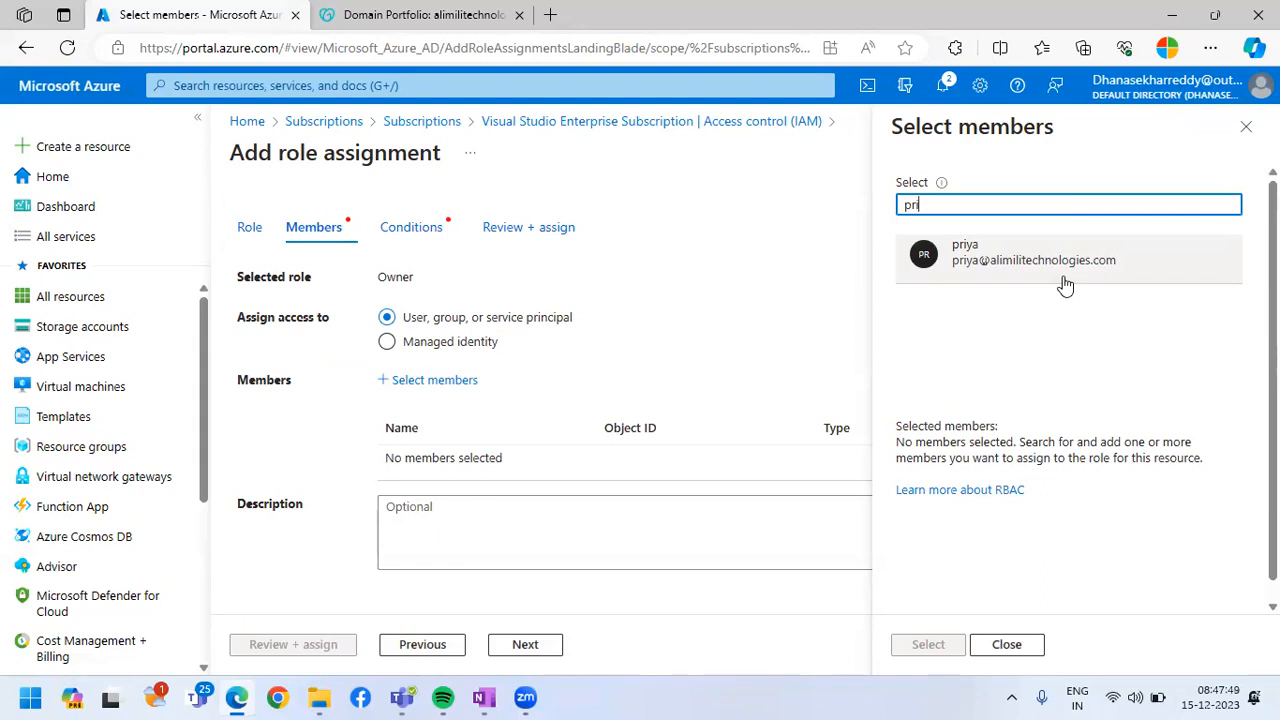
click(1065, 286)
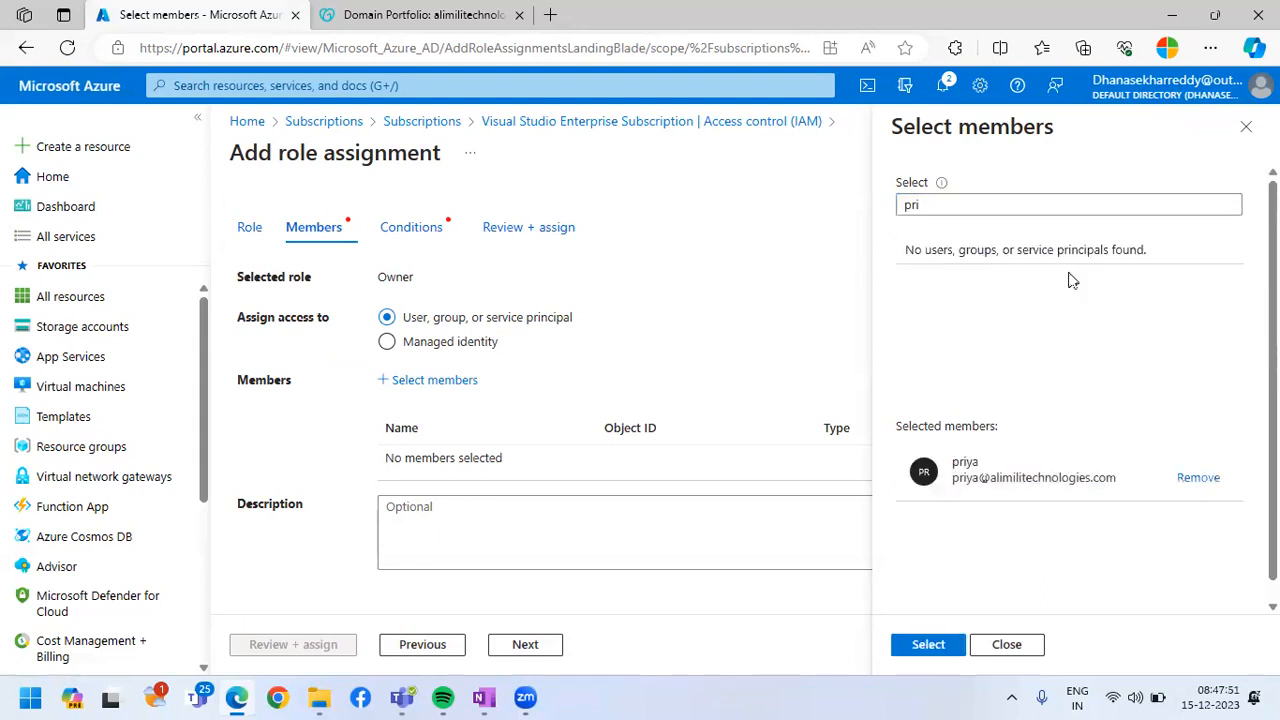
click(922, 643)
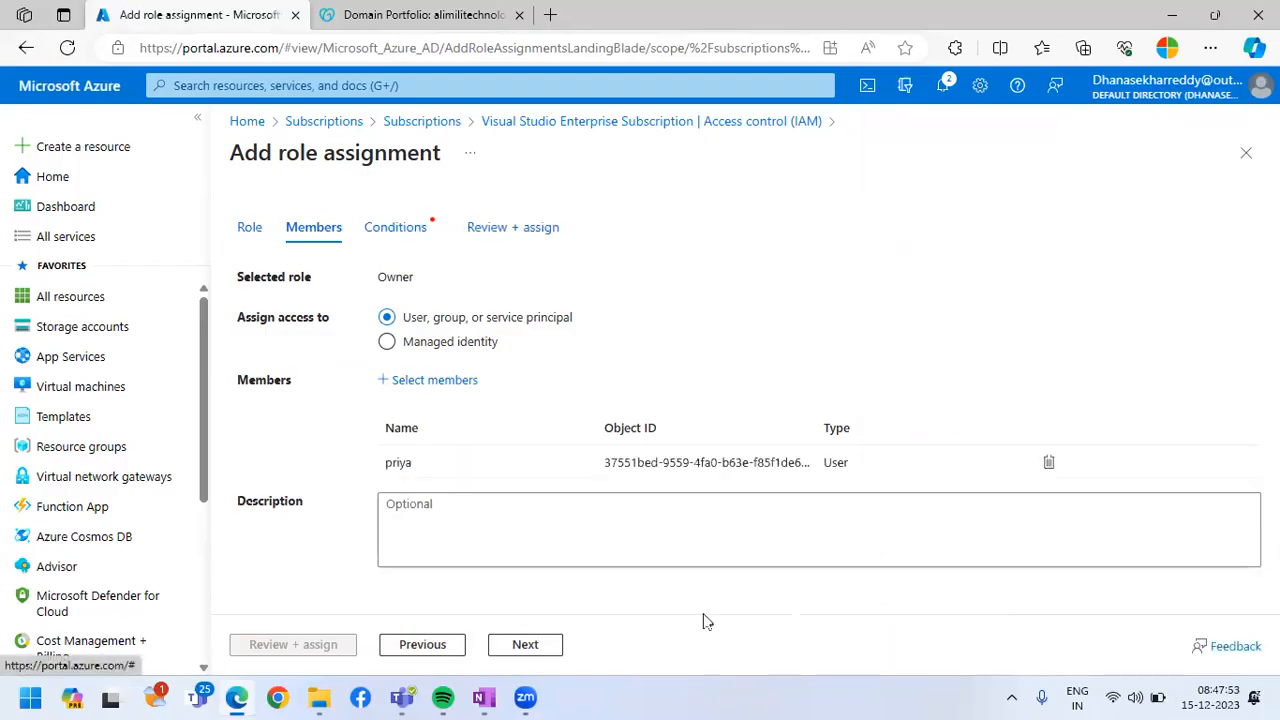
Set the condition to allow the user to assign all roles and complete the Owner role assignment
click(523, 646)
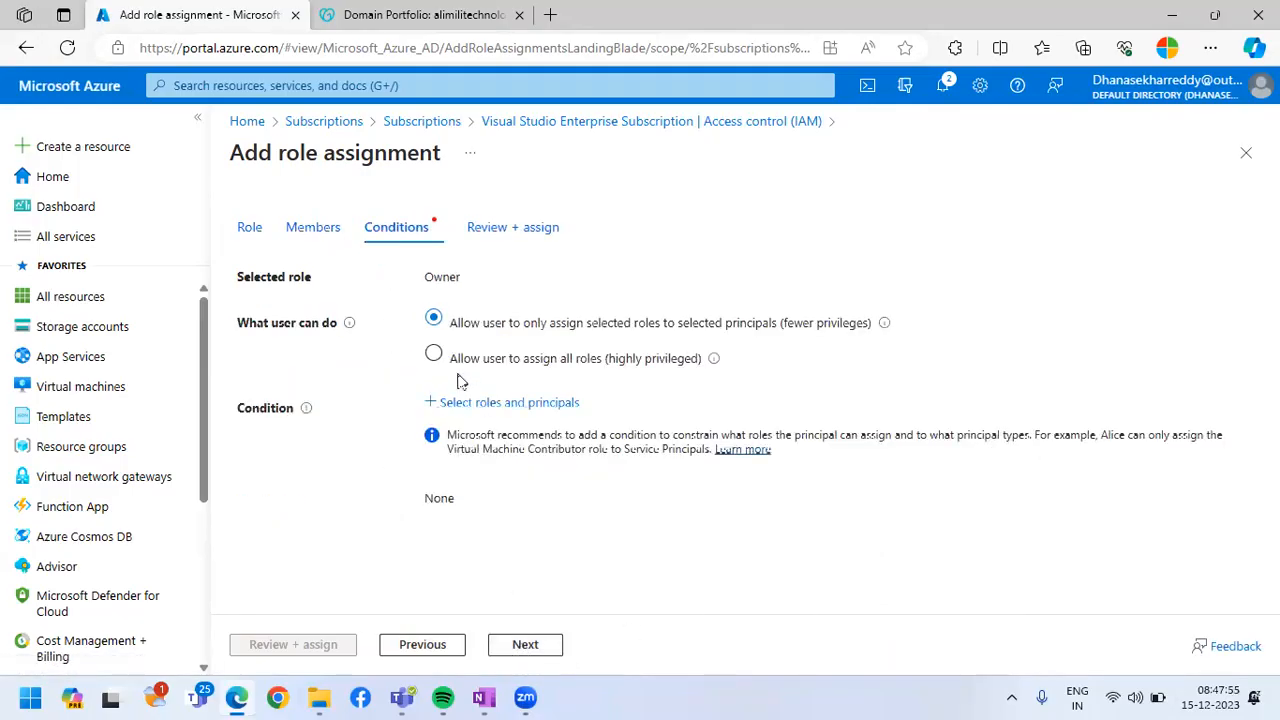
click(434, 354)
click(527, 646)
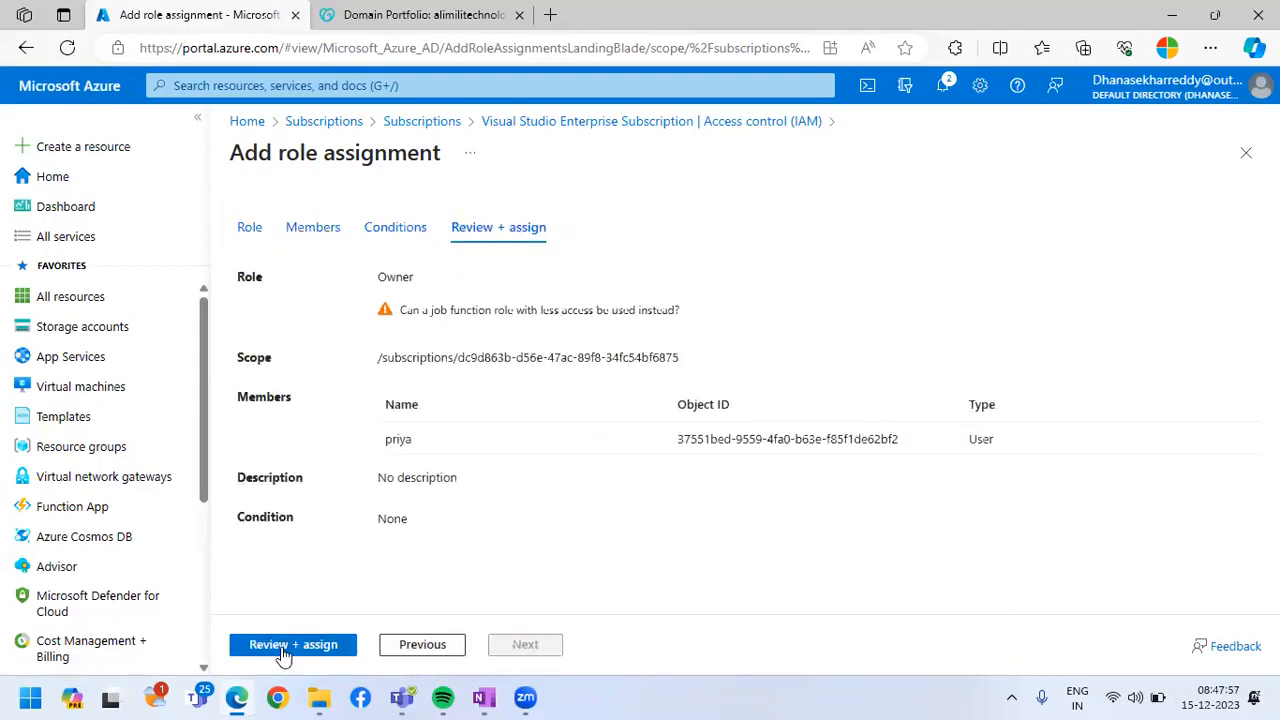
click(284, 648)
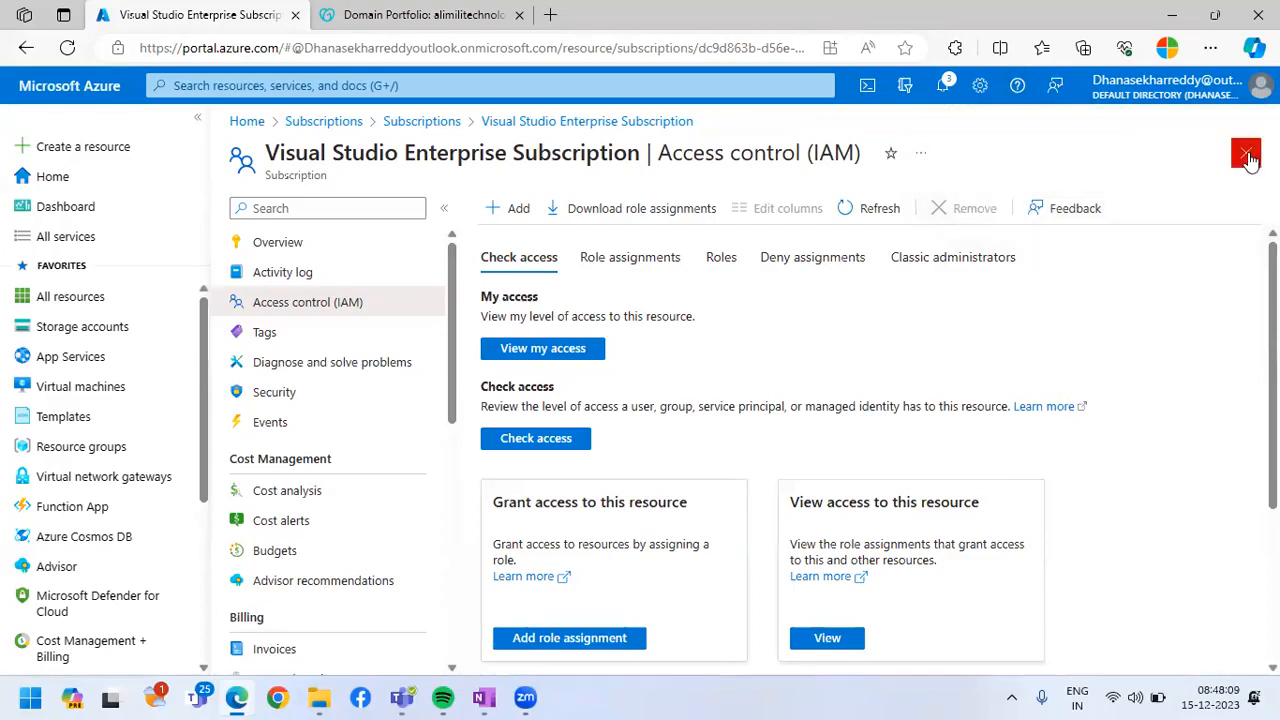
Leave the subscription's access control and load portal.azure.com in a new InPrivate browser window
click(1246, 155)
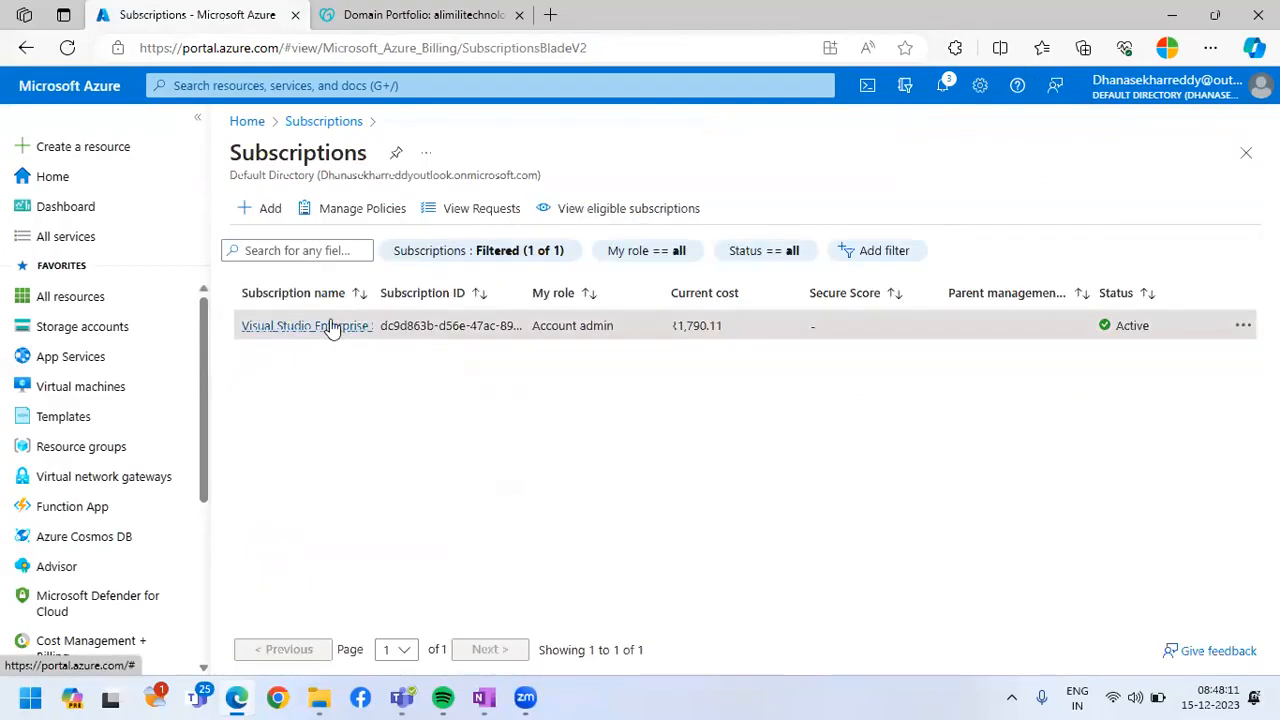
click(1210, 48)
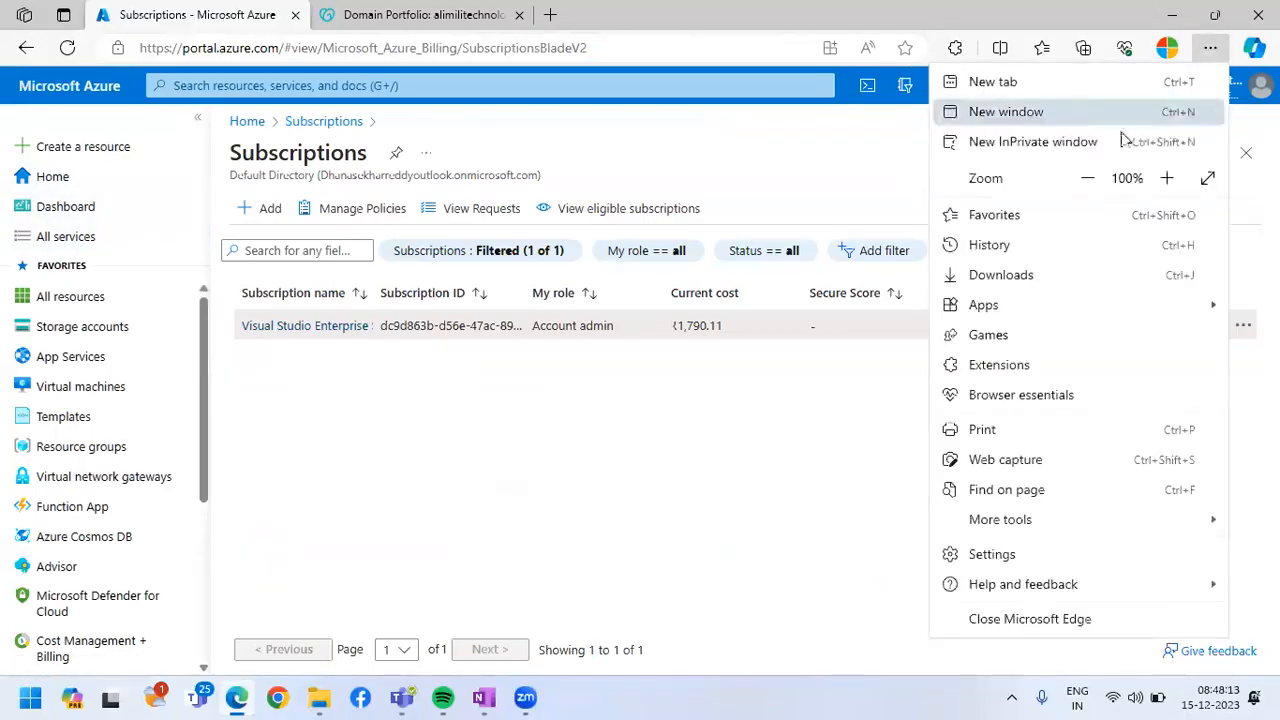
click(1092, 145)
text(portal.azure.com)
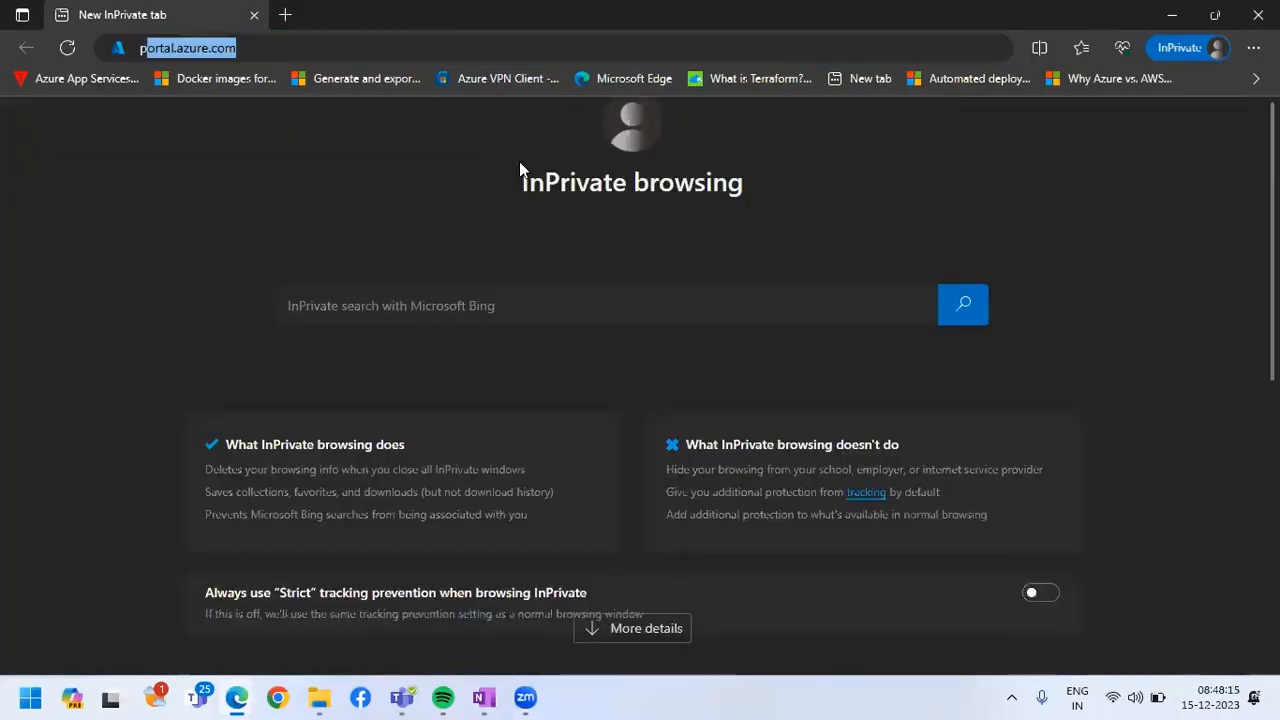
key(Return)
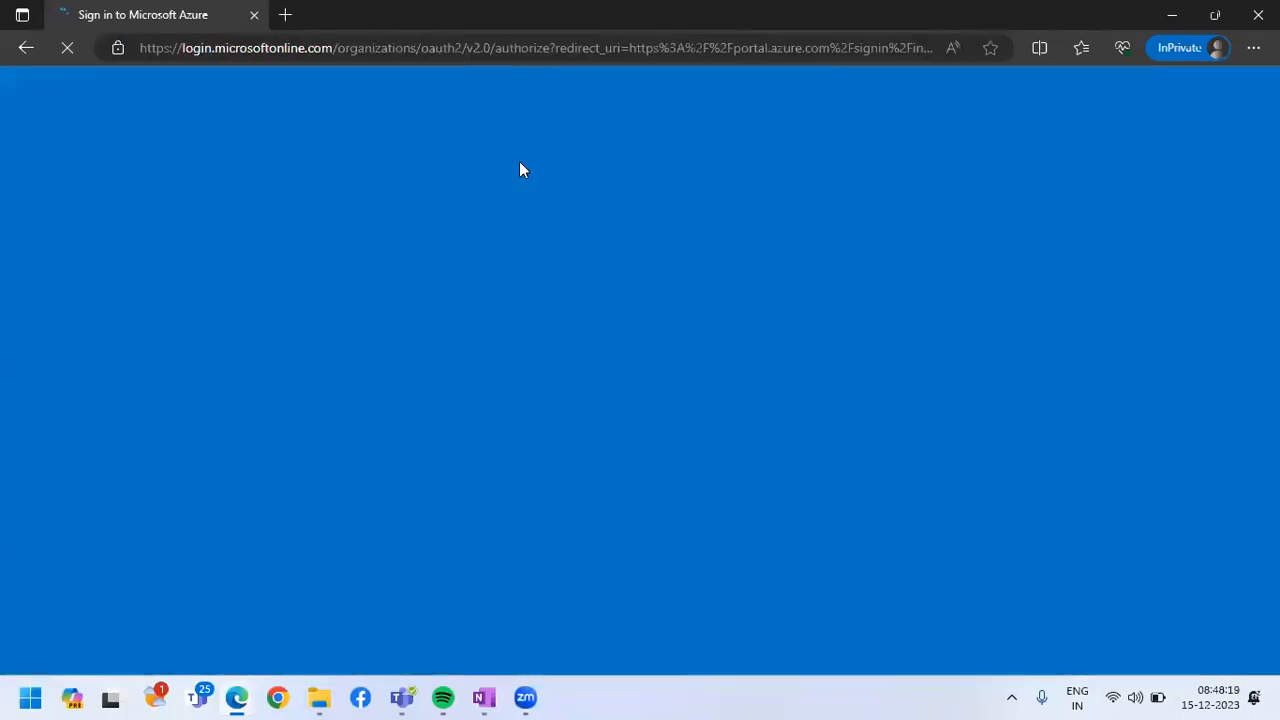
Replace the pasted text in the sign-in form with the new user's account name at alimilitechnologies.com and submit it
text(MS=ms75713408)
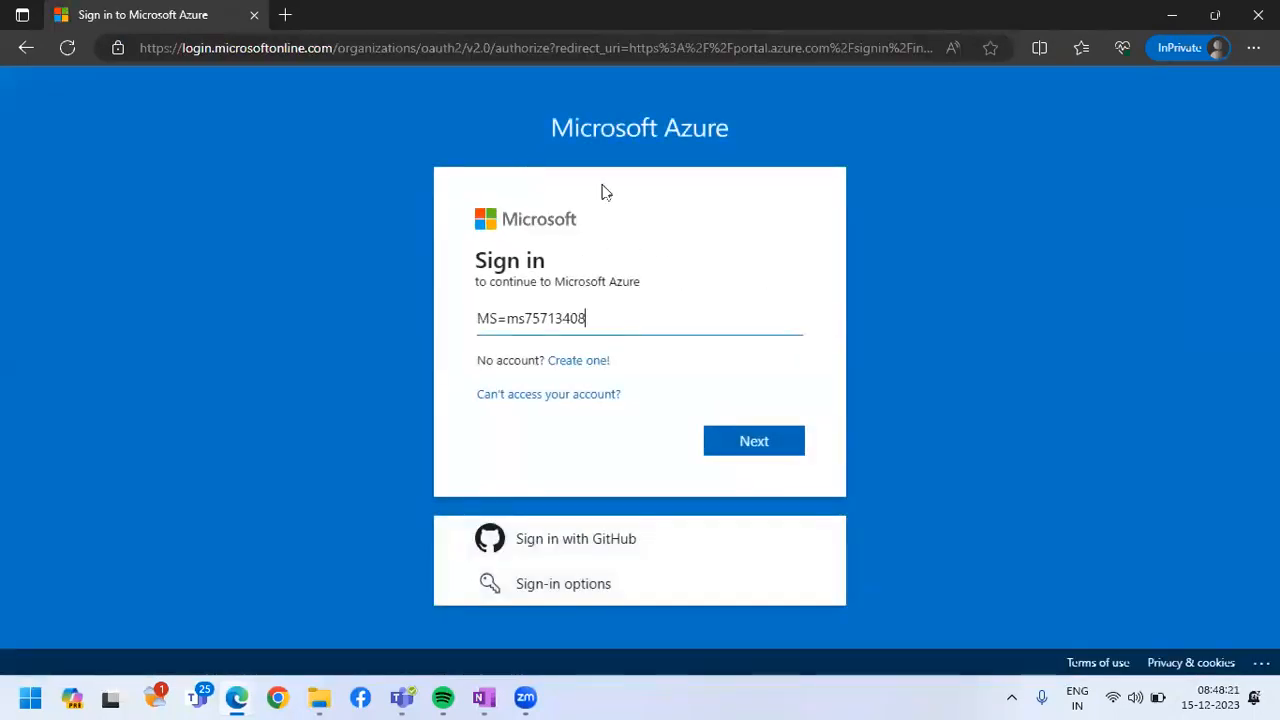
drag(623, 314, 457, 317)
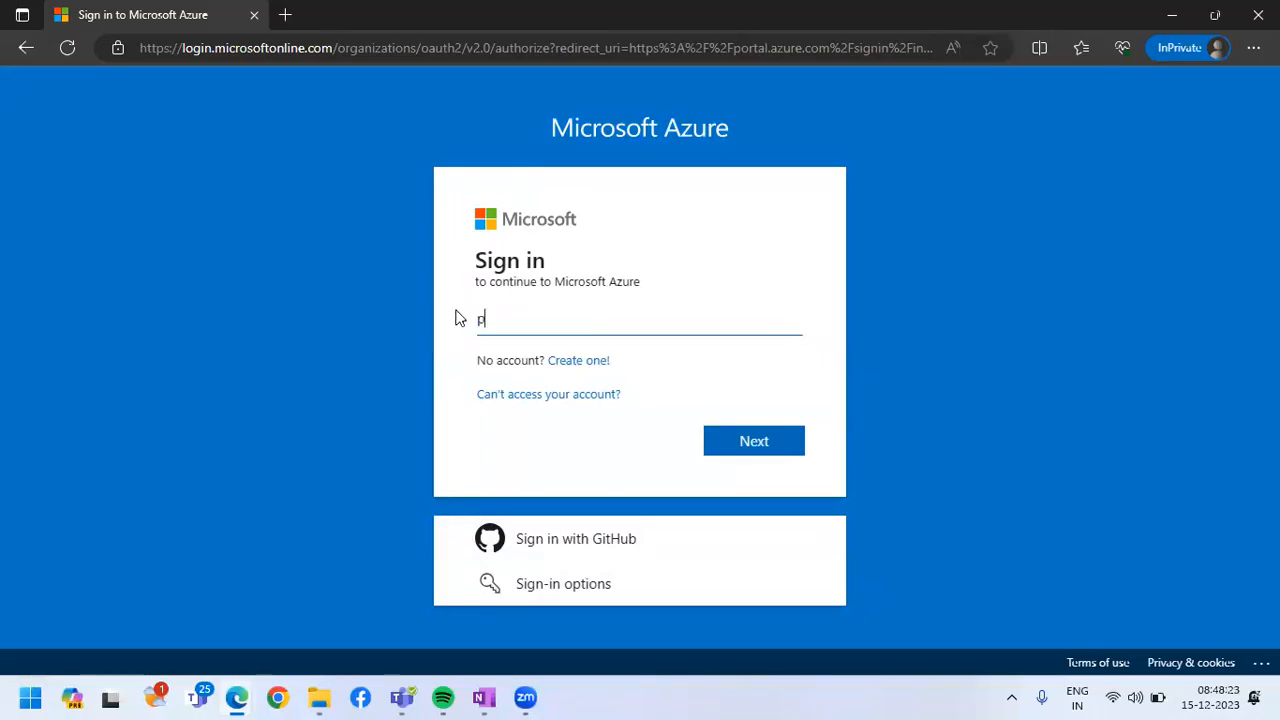
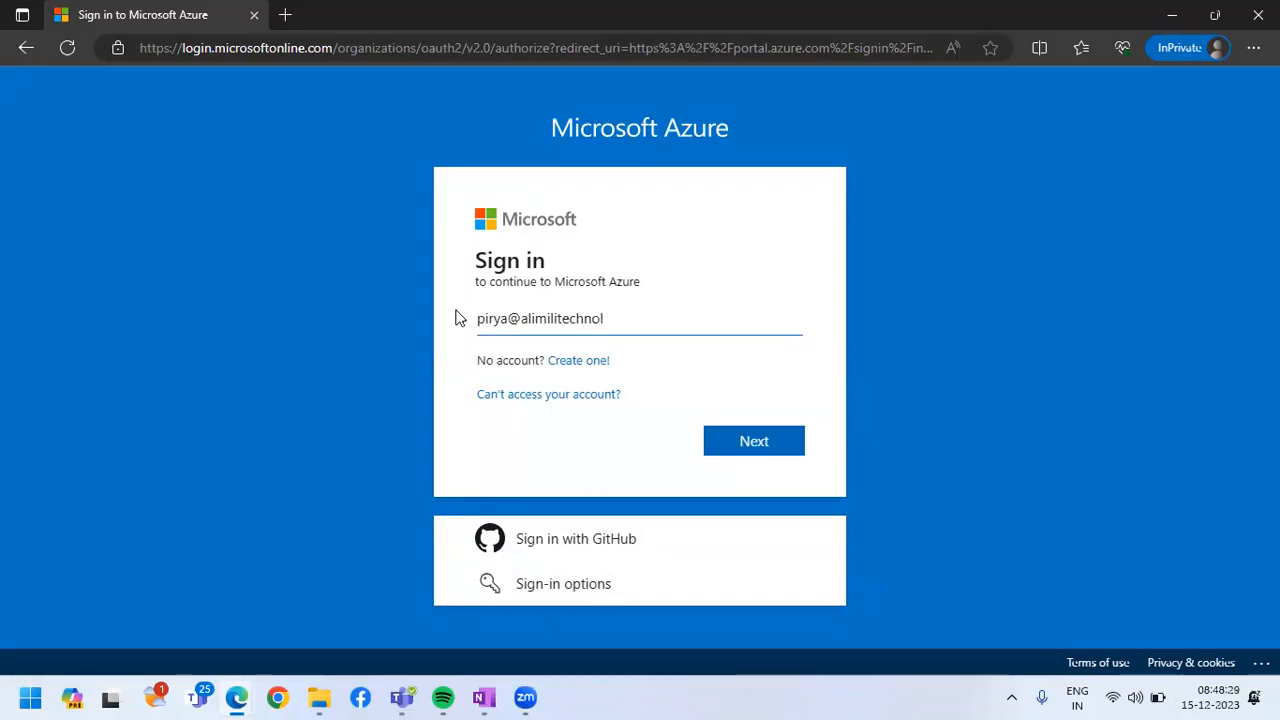
key(Return)
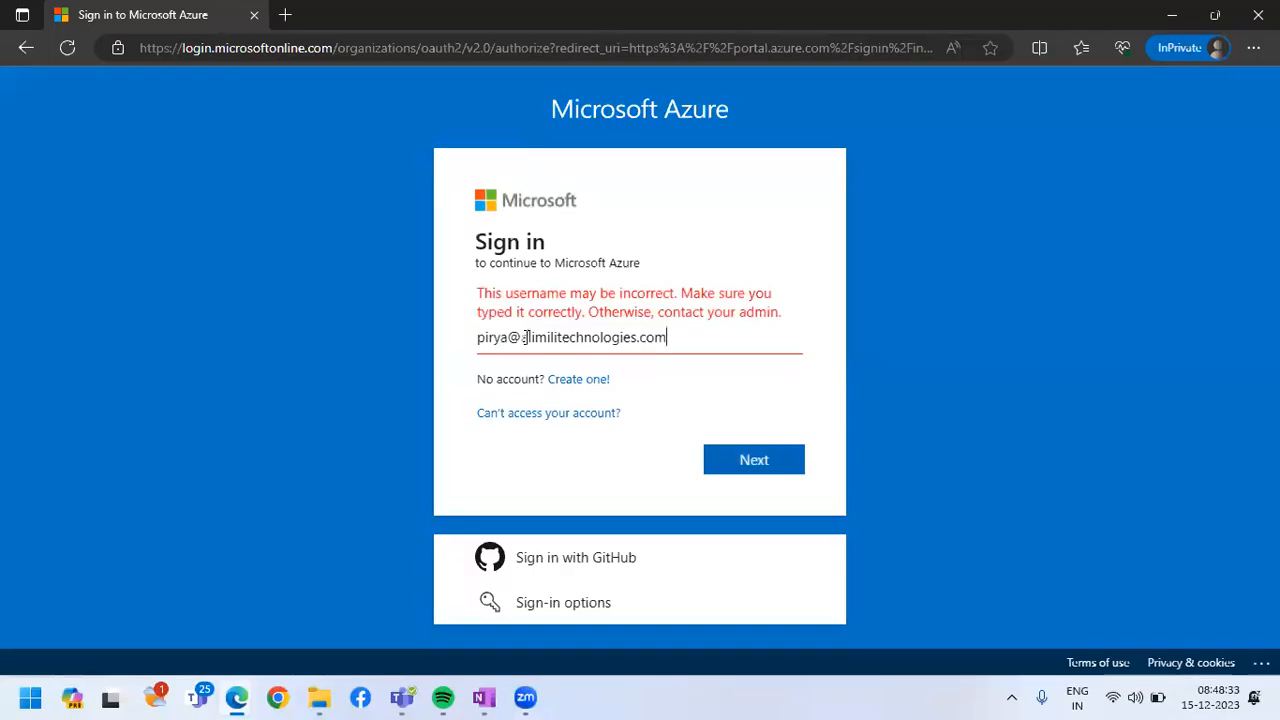
Correct the spelling of the user's name in the sign-in address and continue to the password entry
drag(527, 337, 760, 343)
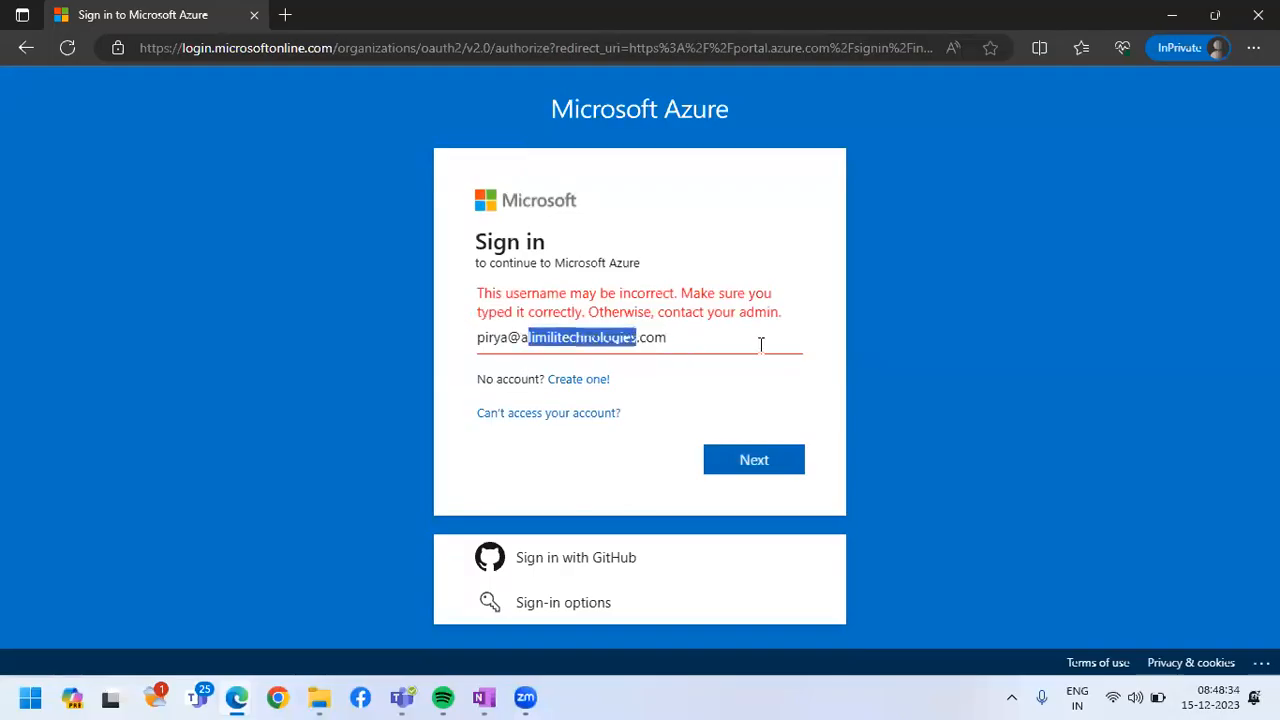
click(490, 337)
key(BackSpace)
key(Right)
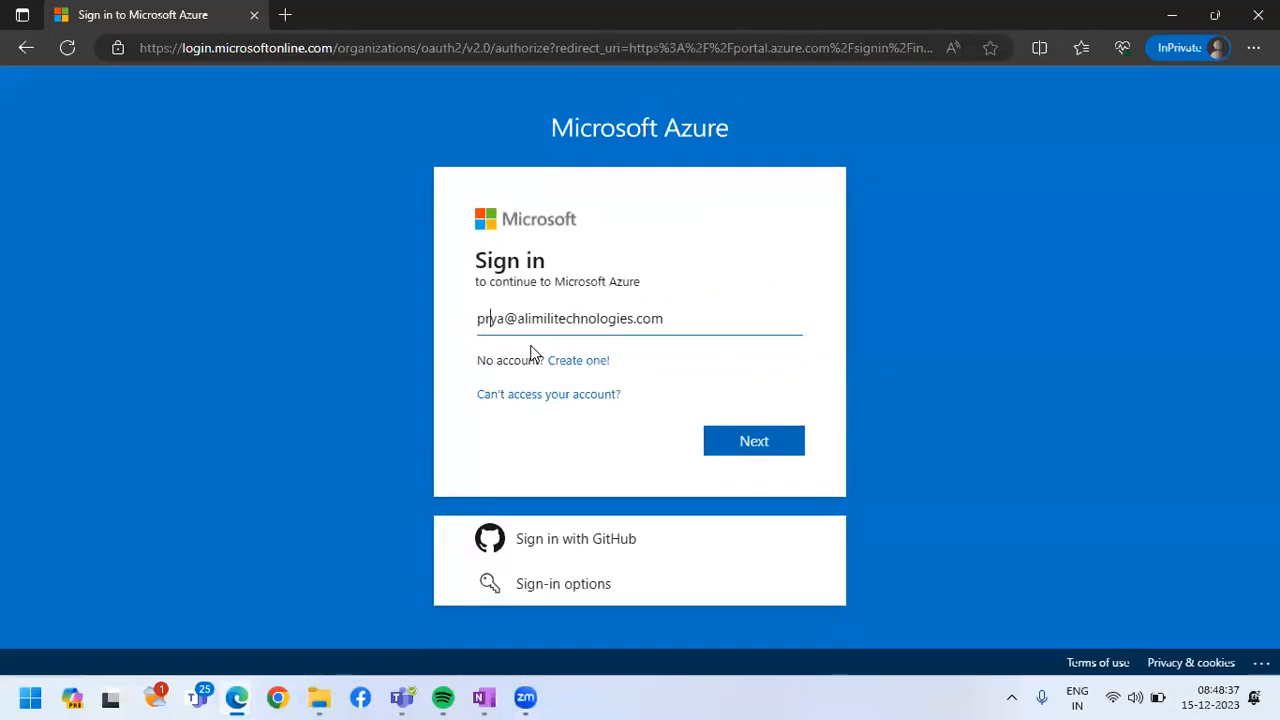
text(i)
click(735, 431)
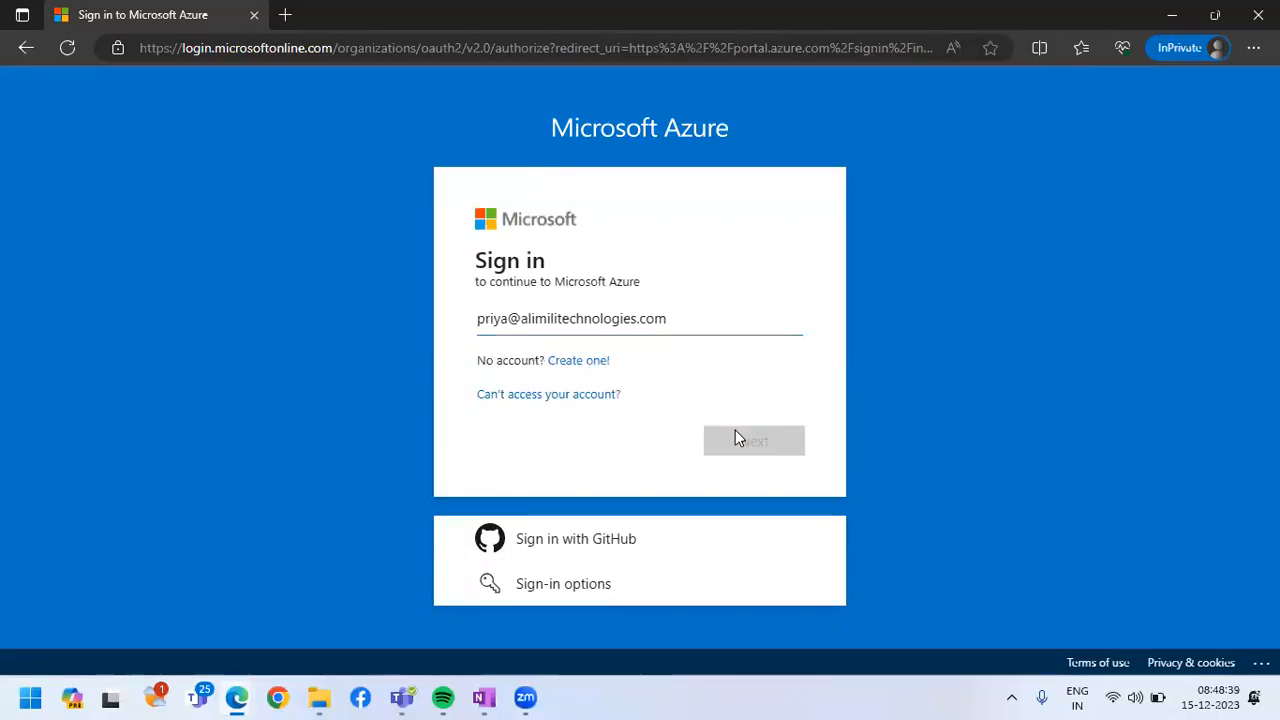
Enter the new user's account password, retype it after the first attempt, and sign in
text(••••••••••)
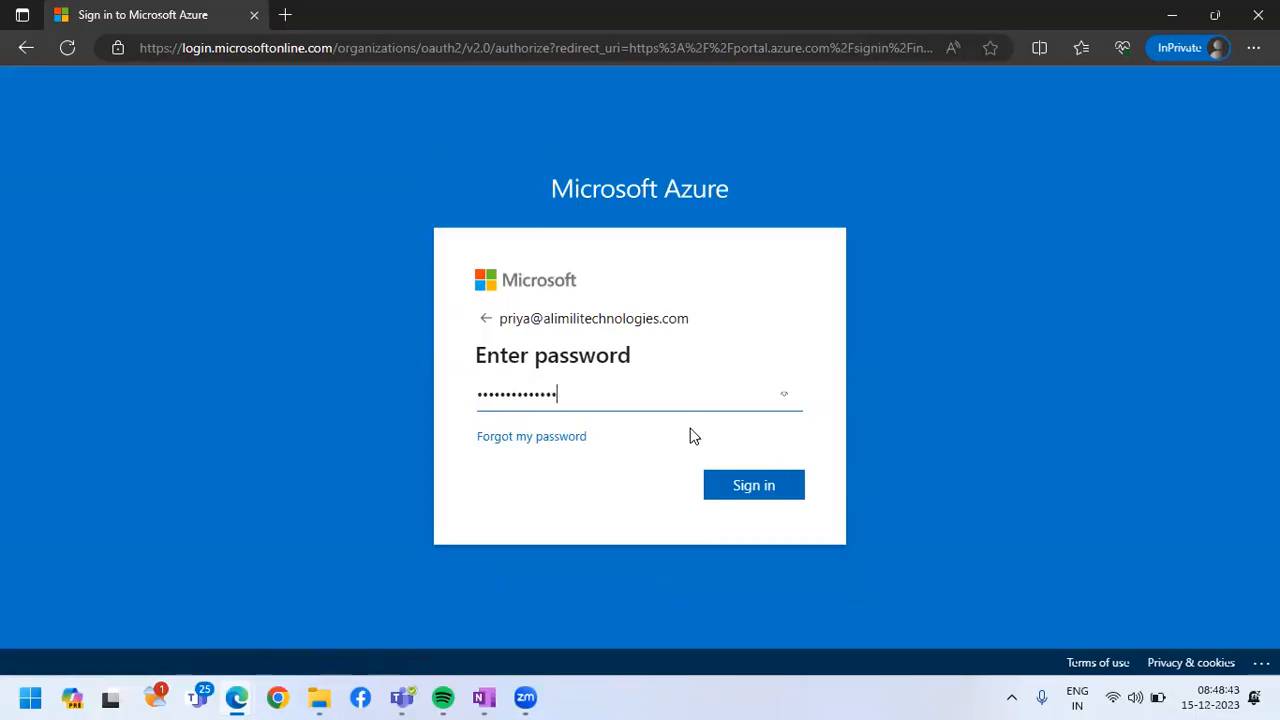
click(761, 491)
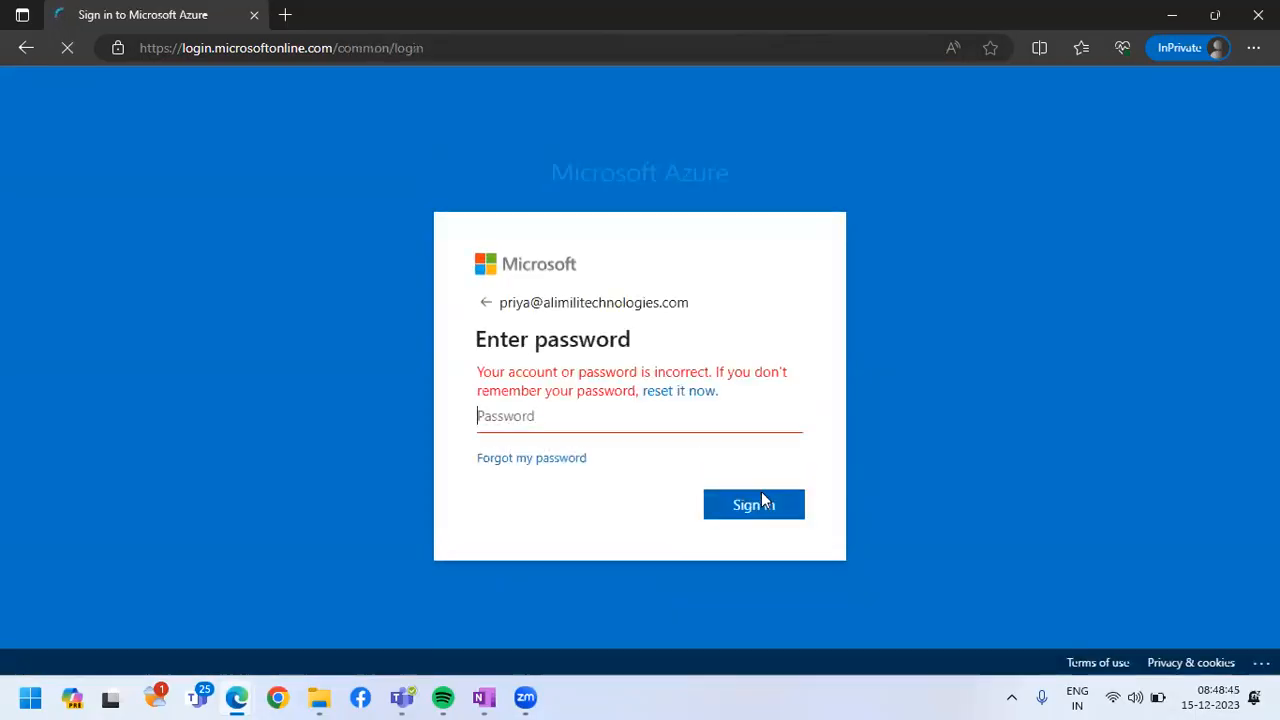
text(•••••••••)
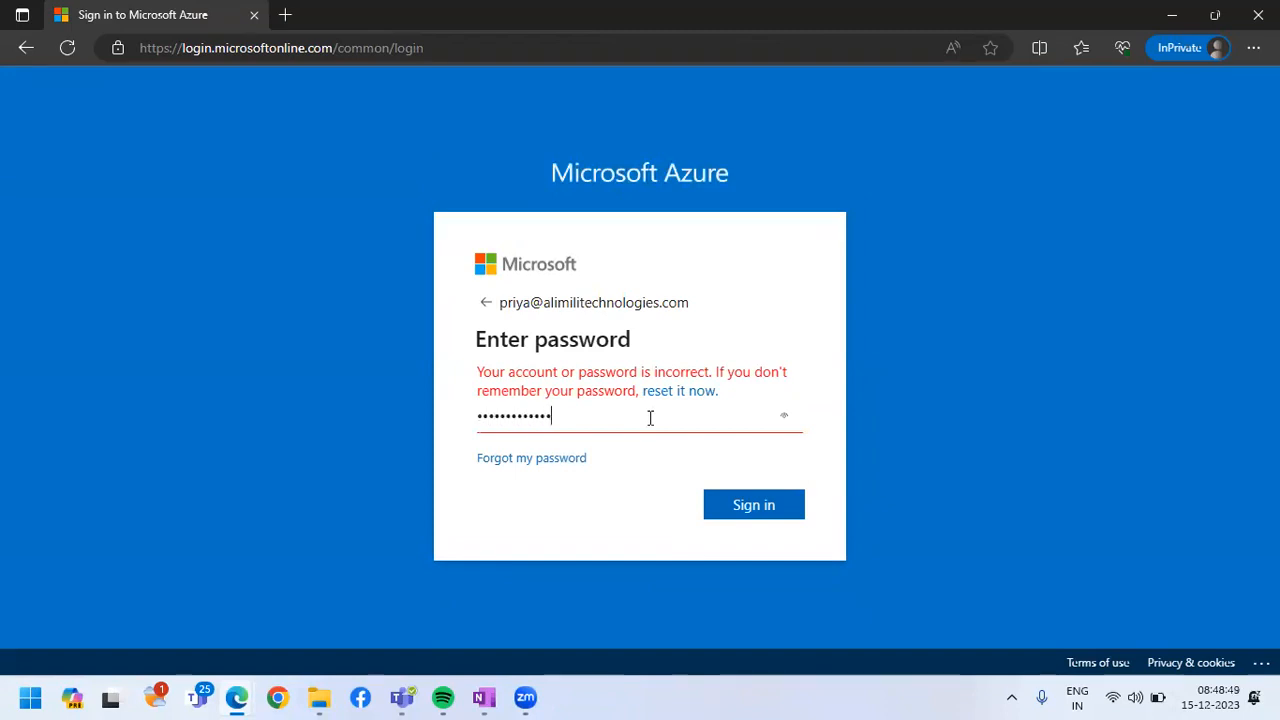
click(755, 506)
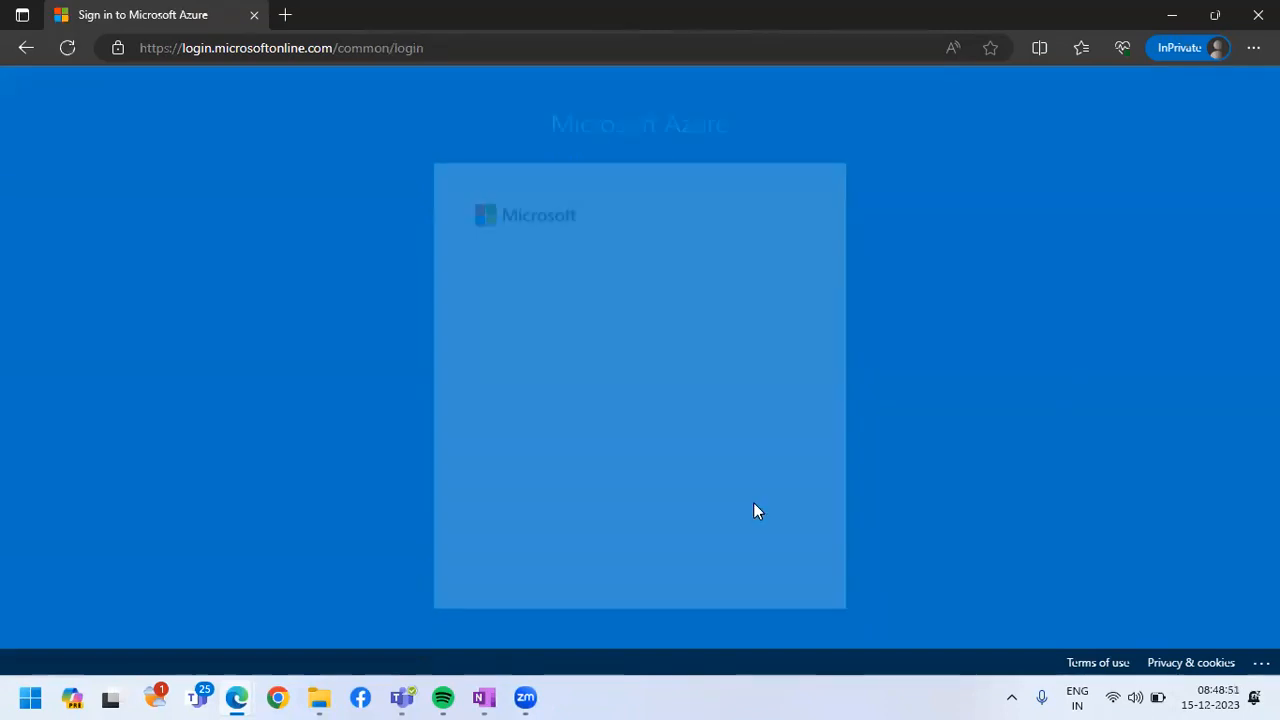
Fill in the current account password in the password update form, retyping its ending
text(•••••••••••)
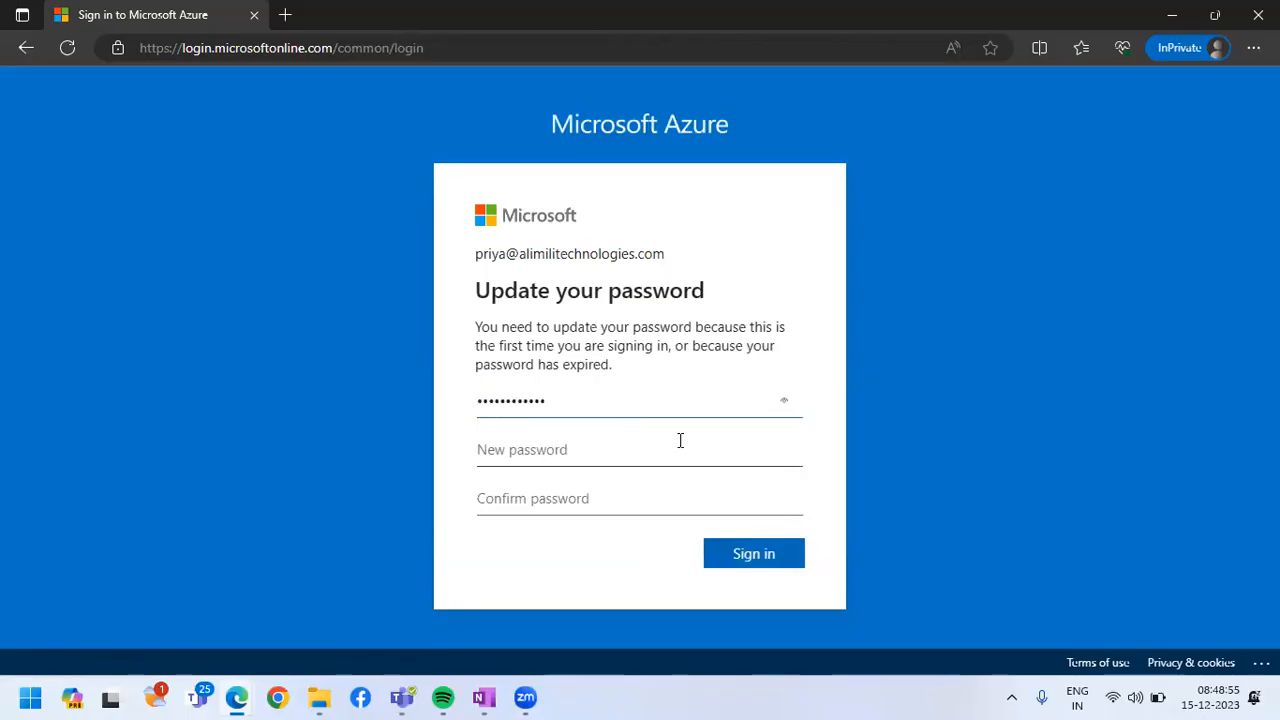
key(BackSpace)
key(BackSpace)
key(BackSpace)
key(BackSpace)
key(BackSpace)
key(BackSpace)
key(BackSpace)
key(BackSpace)
key(BackSpace)
key(BackSpace)
key(BackSpace)
text(••••••••••••)
Enter and confirm a new account password, then submit the password update
click(671, 448)
text(•••••••••••••)
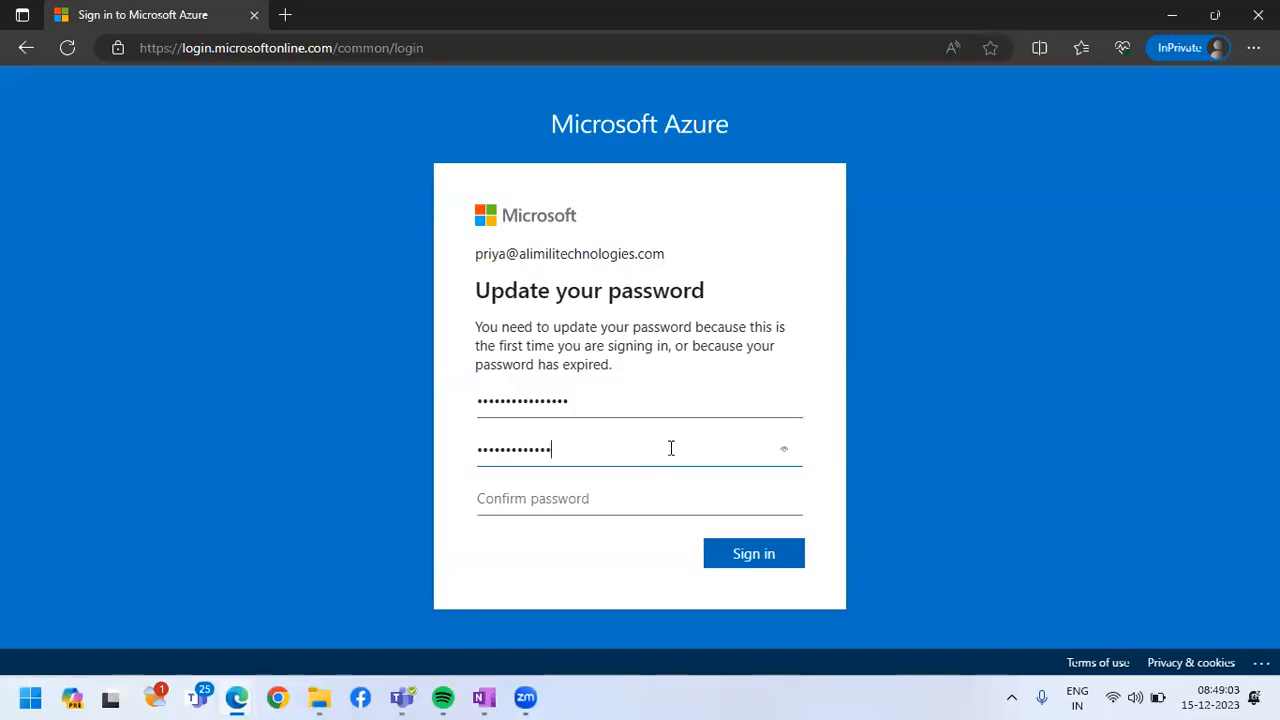
text(•)
click(628, 500)
text(•••••••••••••)
click(727, 550)
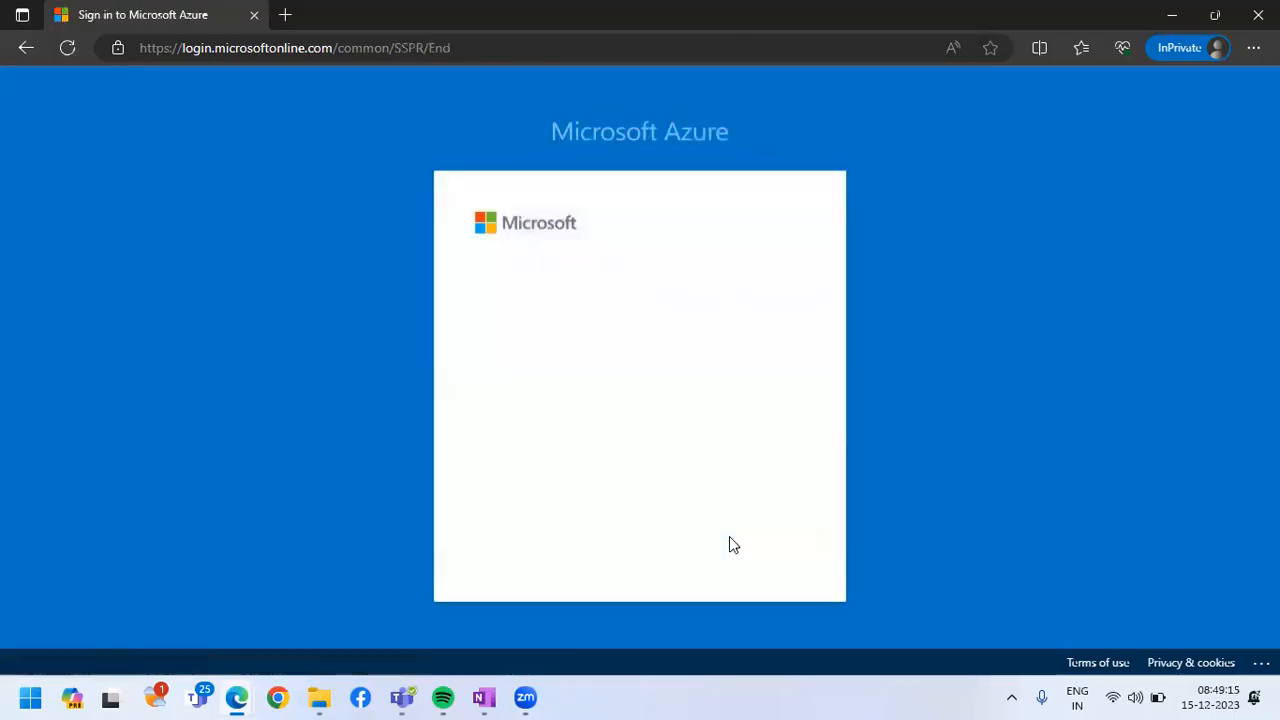
Skip the multifactor authentication registration and choose to stay signed in
click(665, 549)
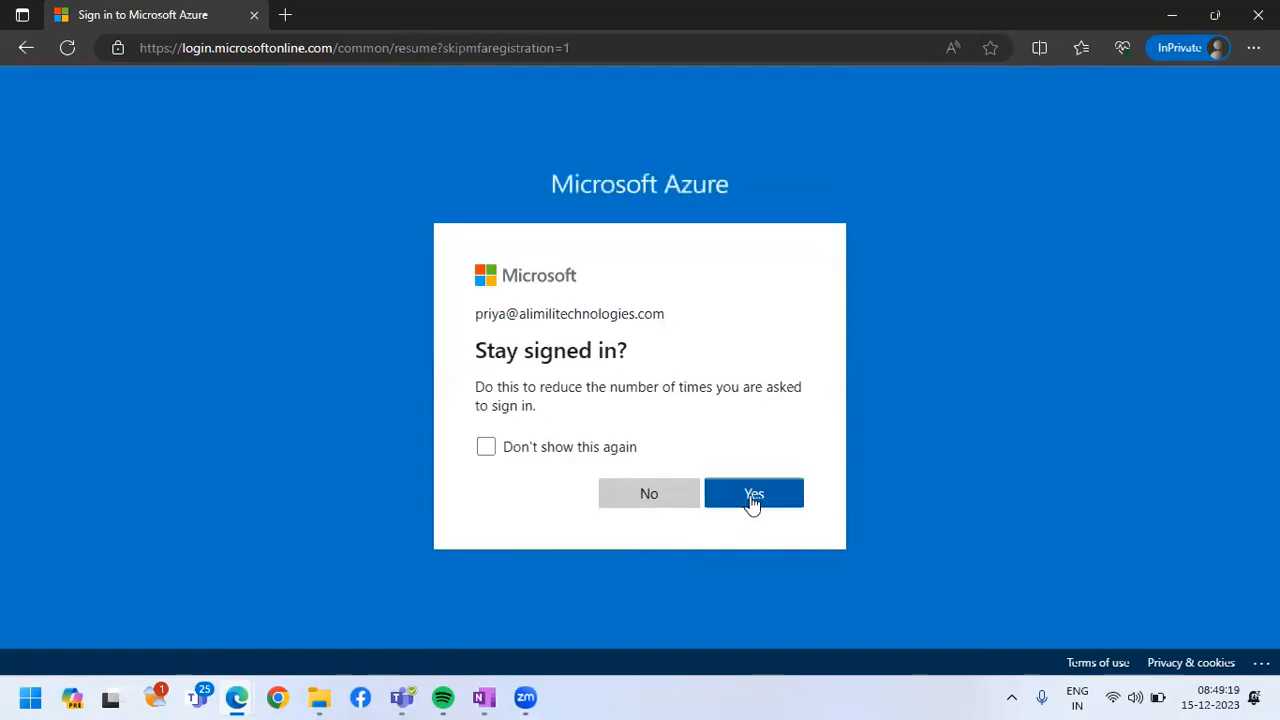
click(750, 503)
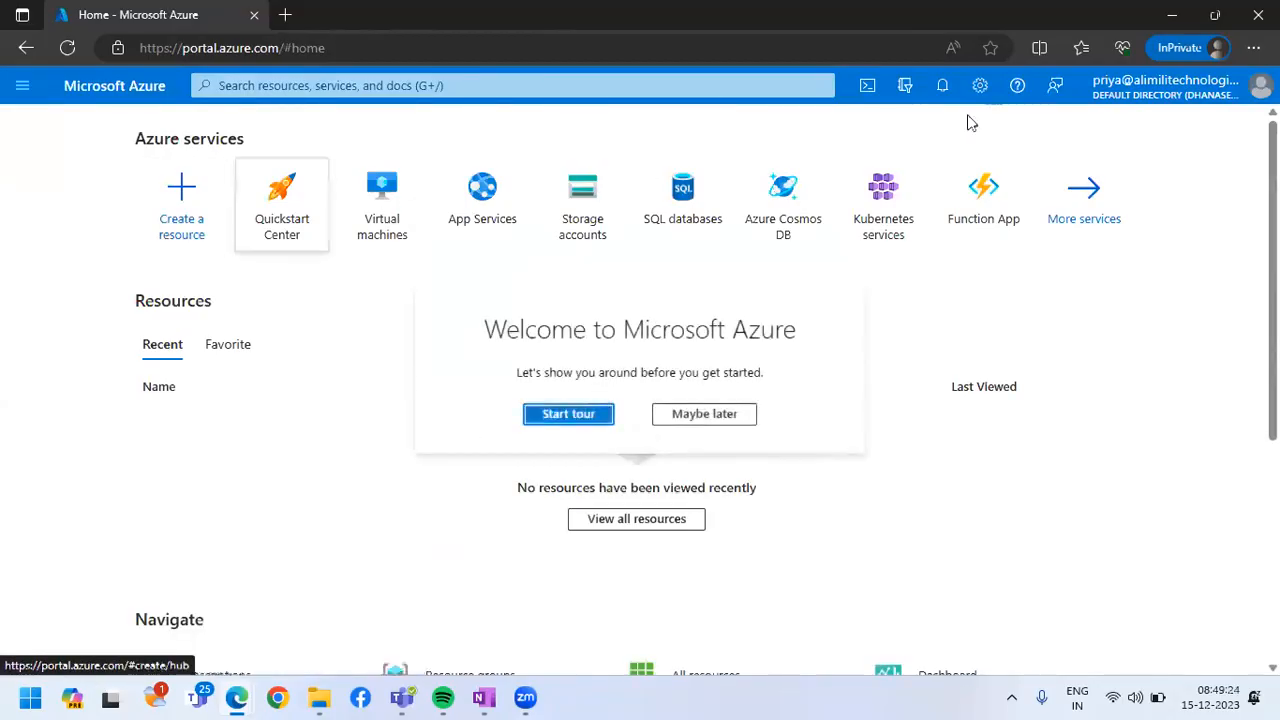
Dismiss the welcome tour and set the portal menu to docked in the appearance and startup view settings
click(721, 418)
click(979, 86)
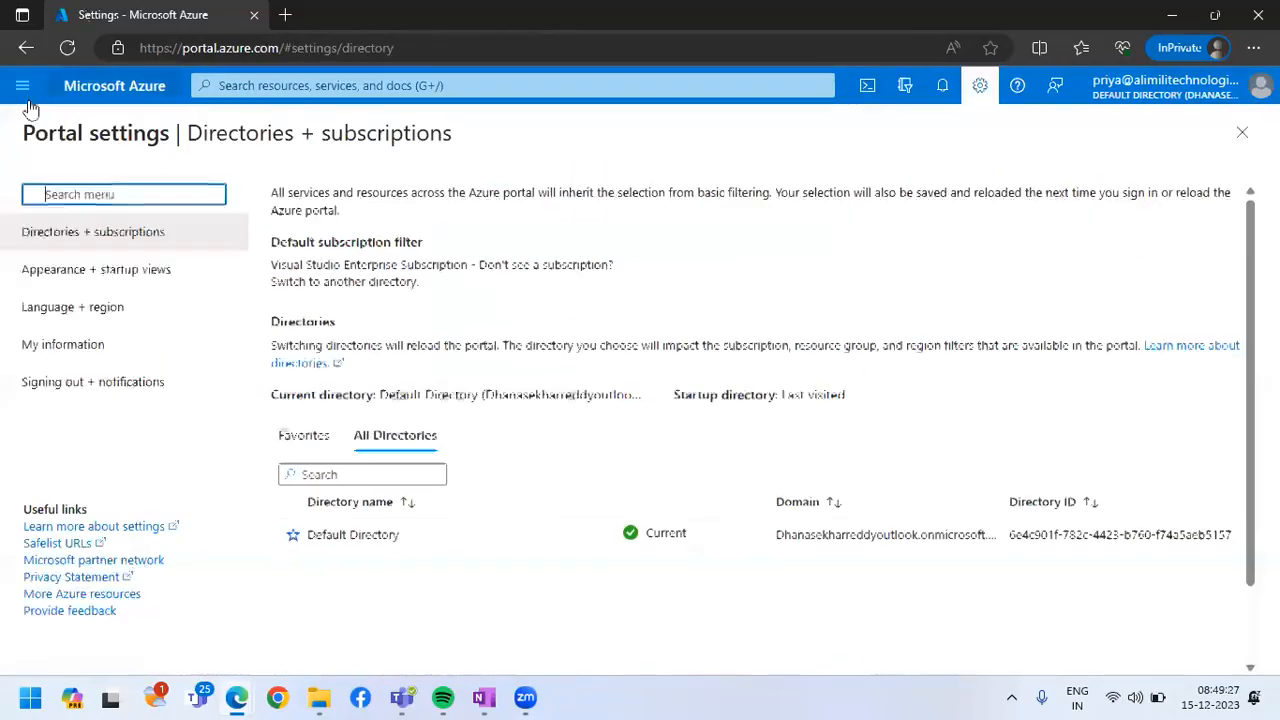
click(110, 271)
click(710, 320)
click(298, 645)
click(1257, 132)
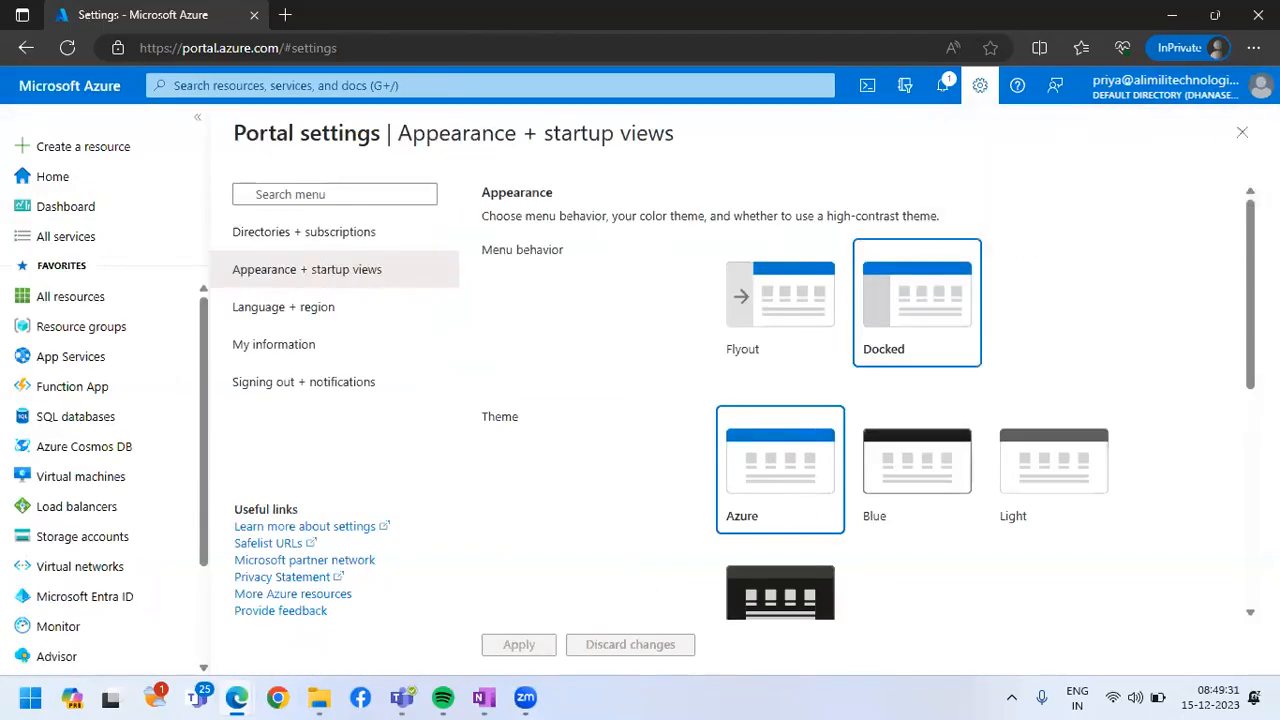
Open the list of resource groups and show the signed-in account's details
click(124, 330)
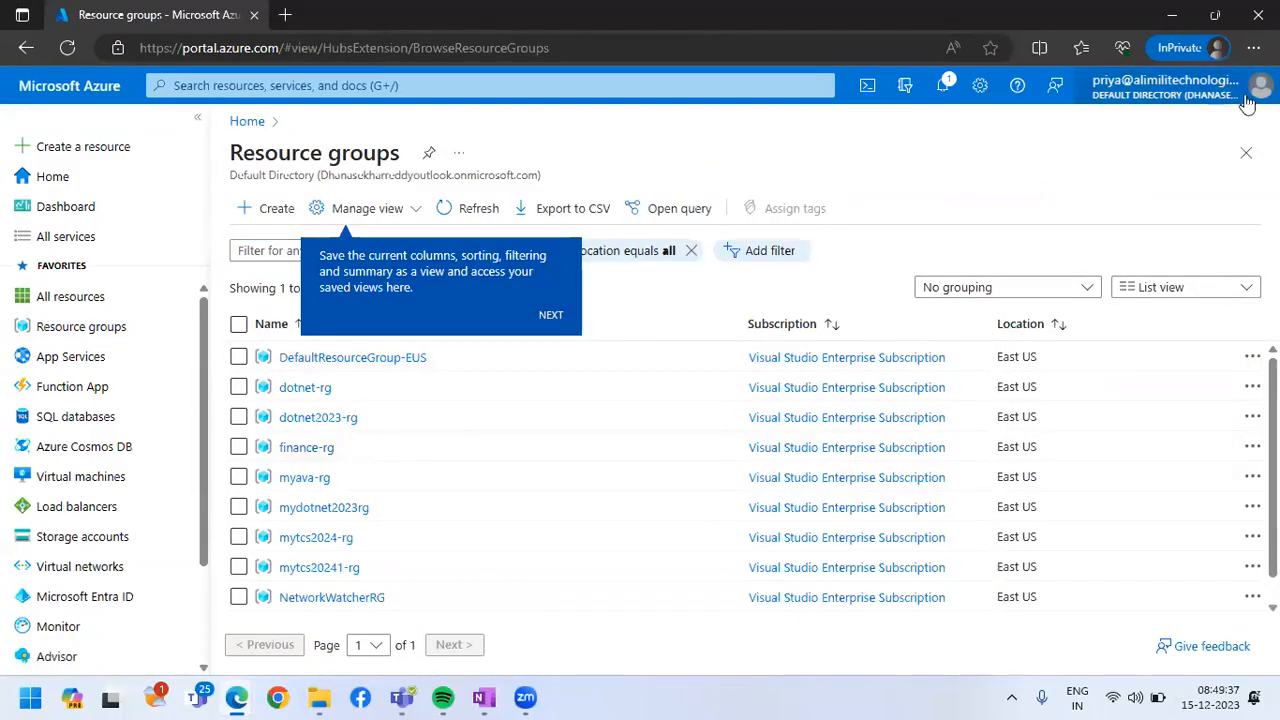
click(1185, 110)
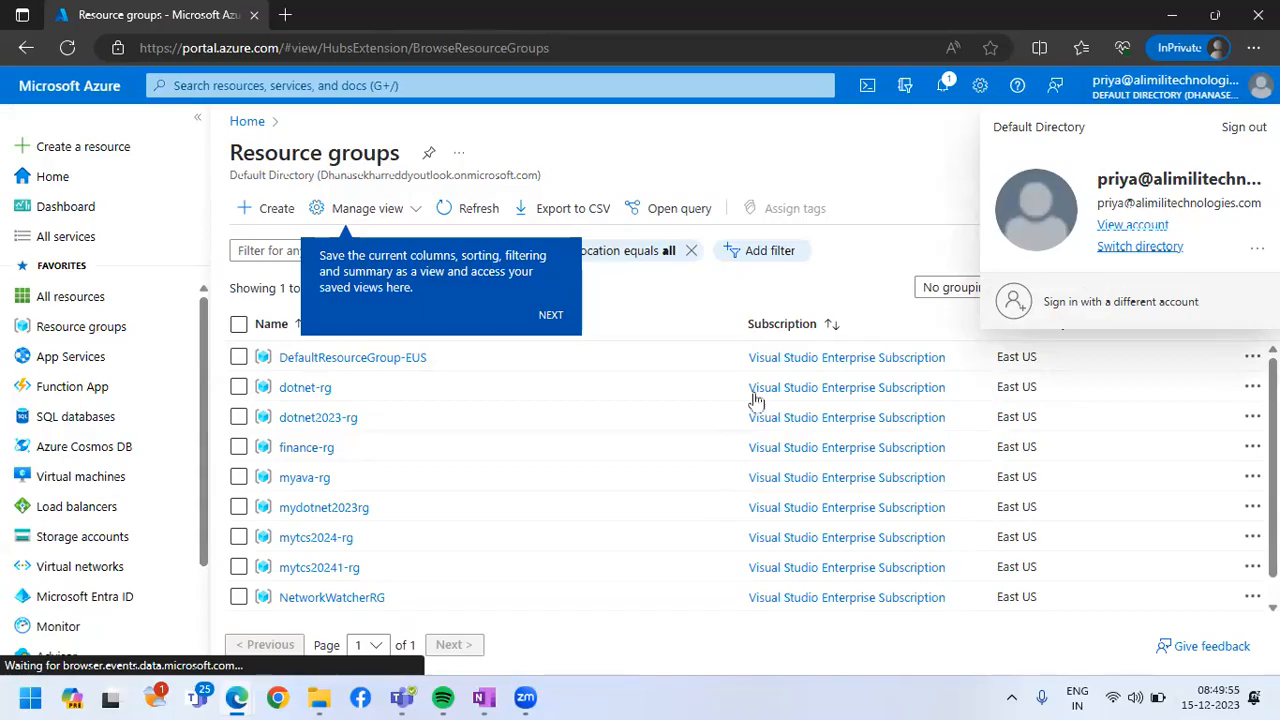
Open Microsoft Entra ID and view the default directory's custom domain names
scroll(600, 478, down, 1)
scroll(88, 596, down, 3)
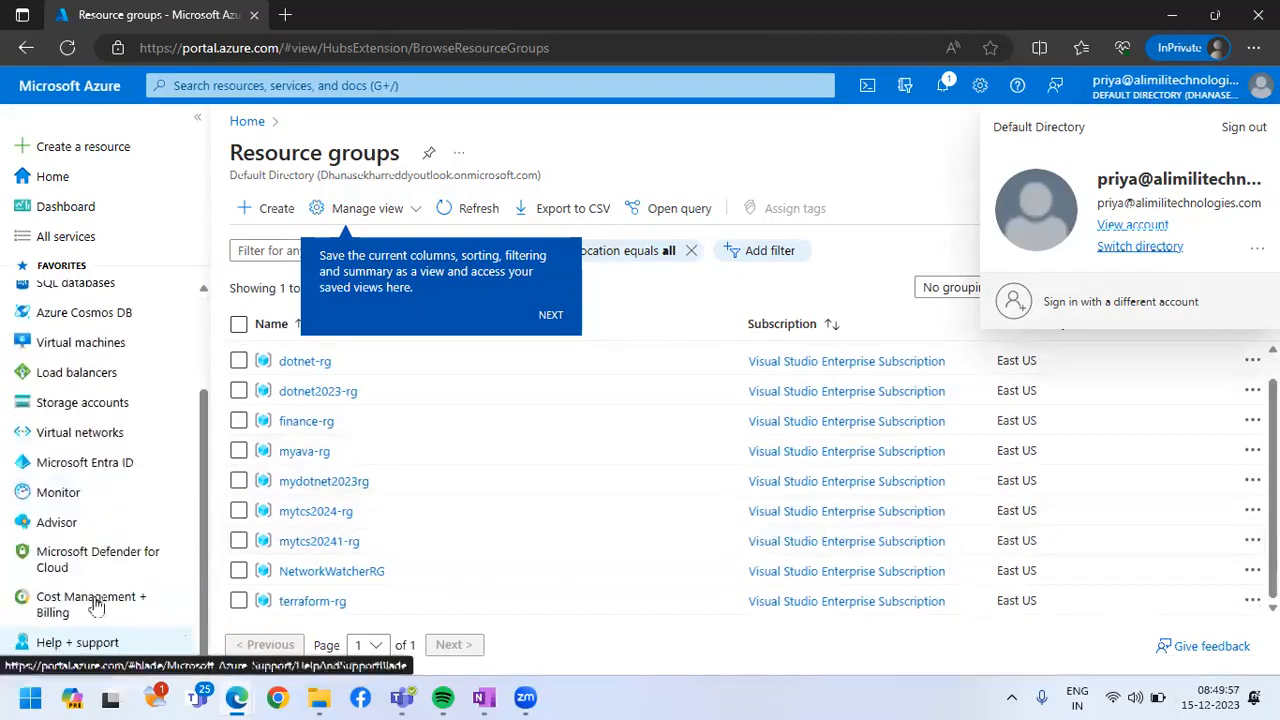
click(102, 462)
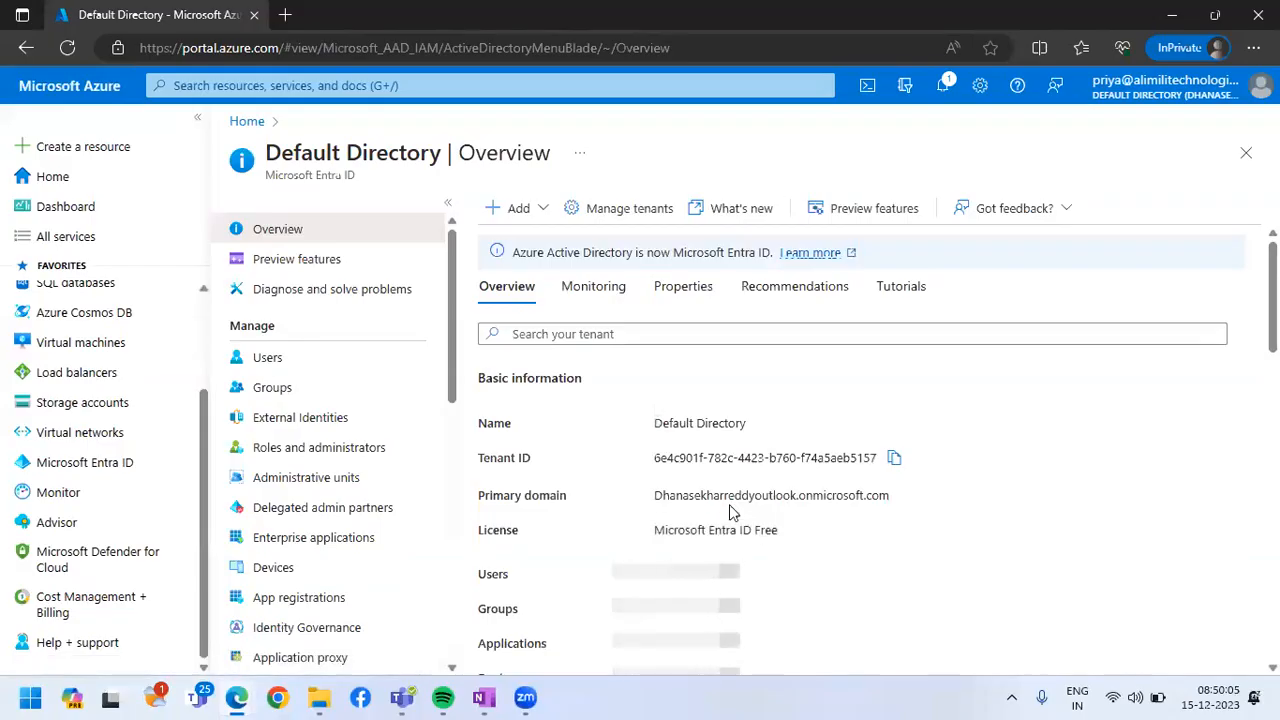
scroll(320, 600, down, 2)
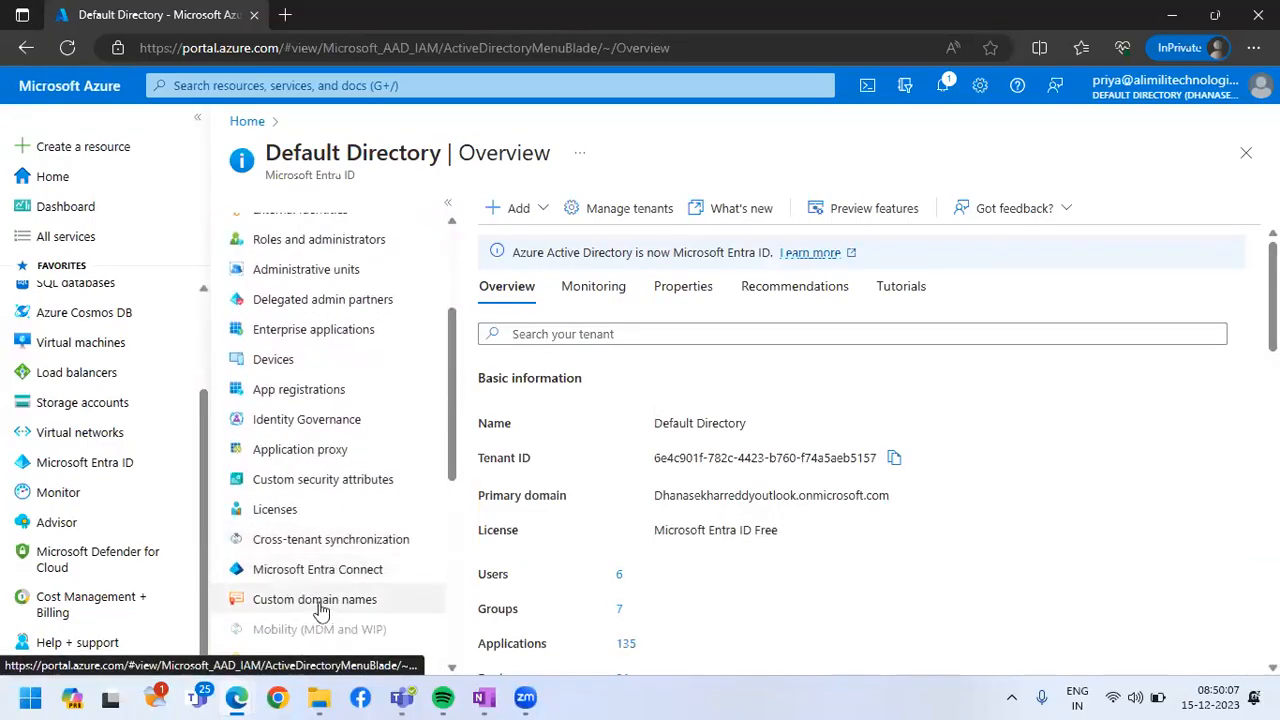
click(318, 601)
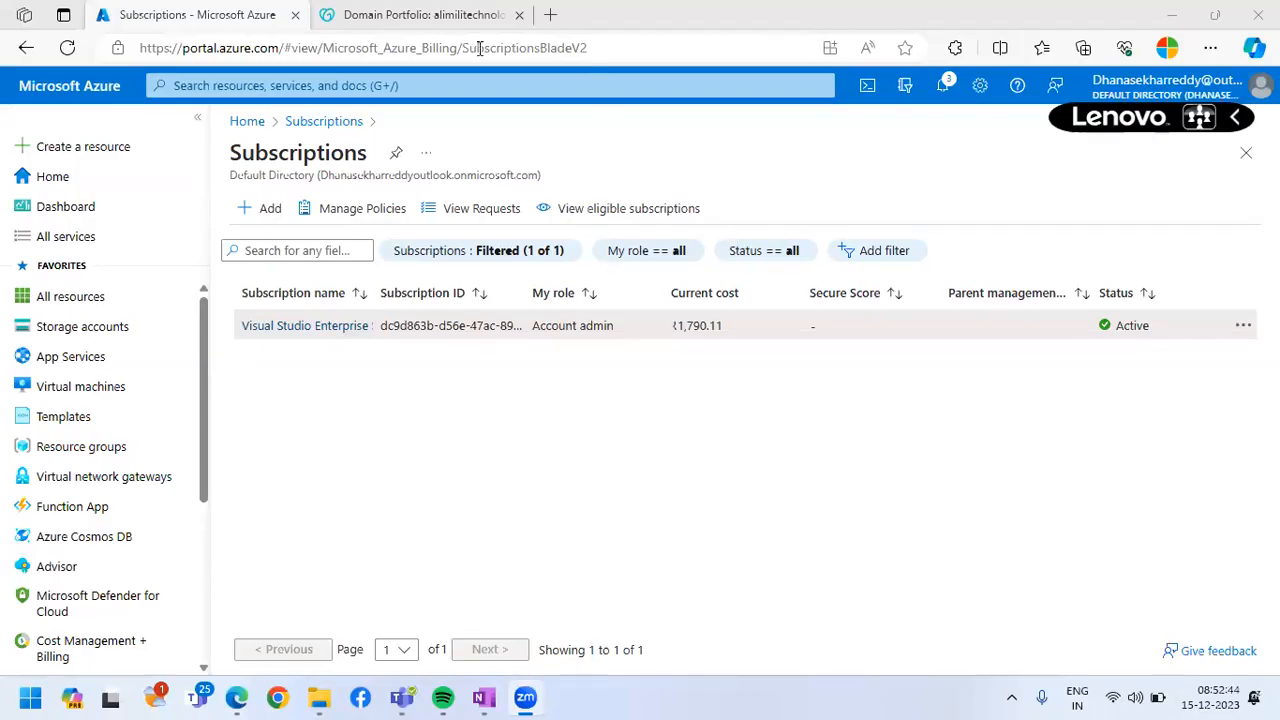
key(ctrl+t)
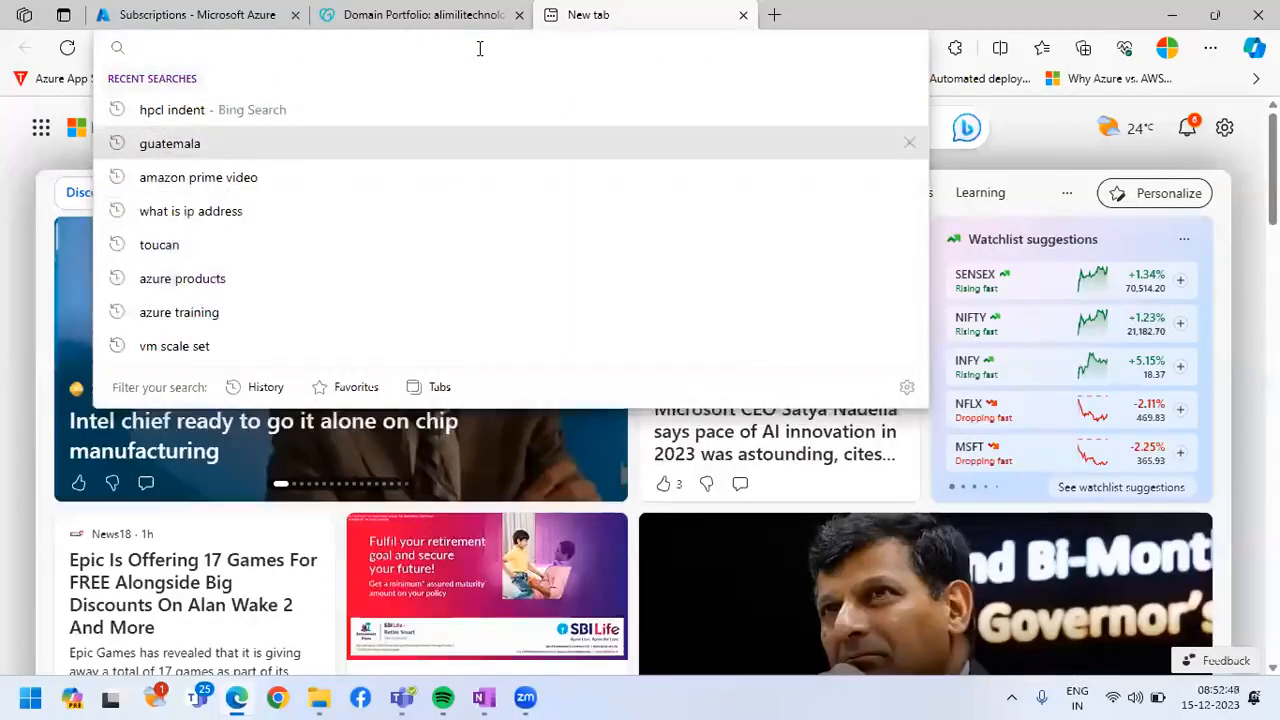
text(tcs.com)
key(Return)
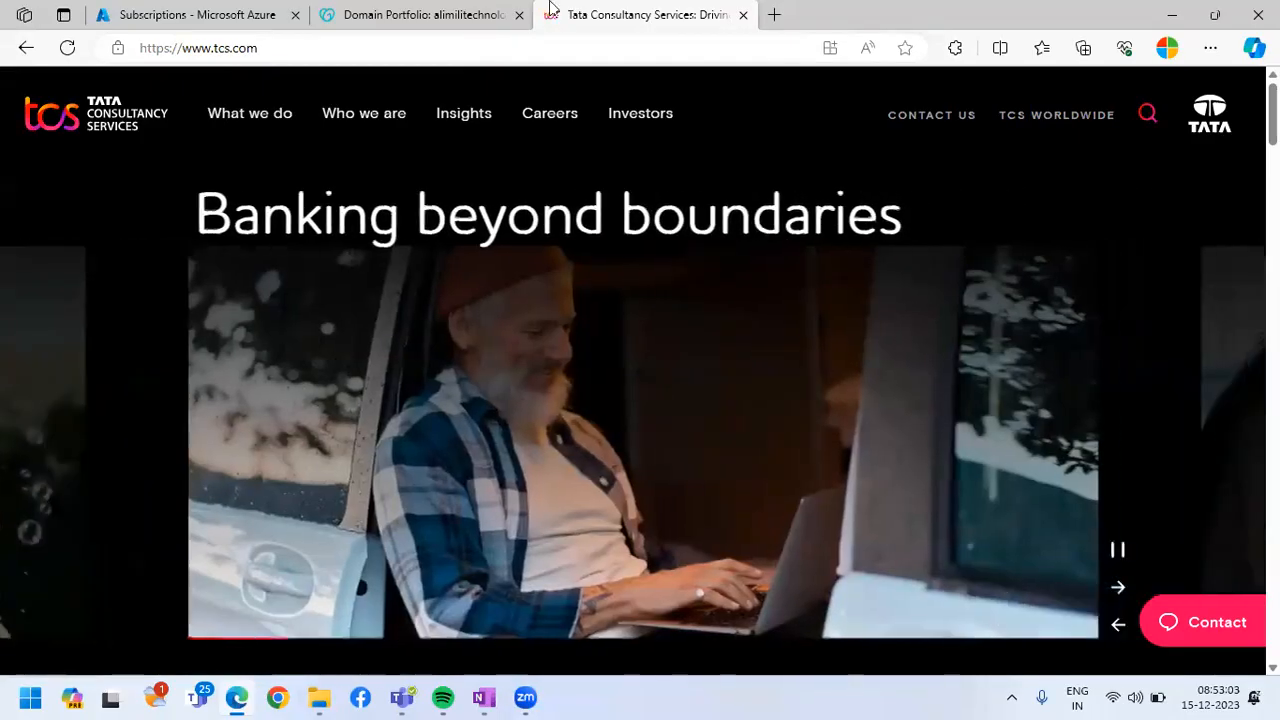
key(ctrl+w)
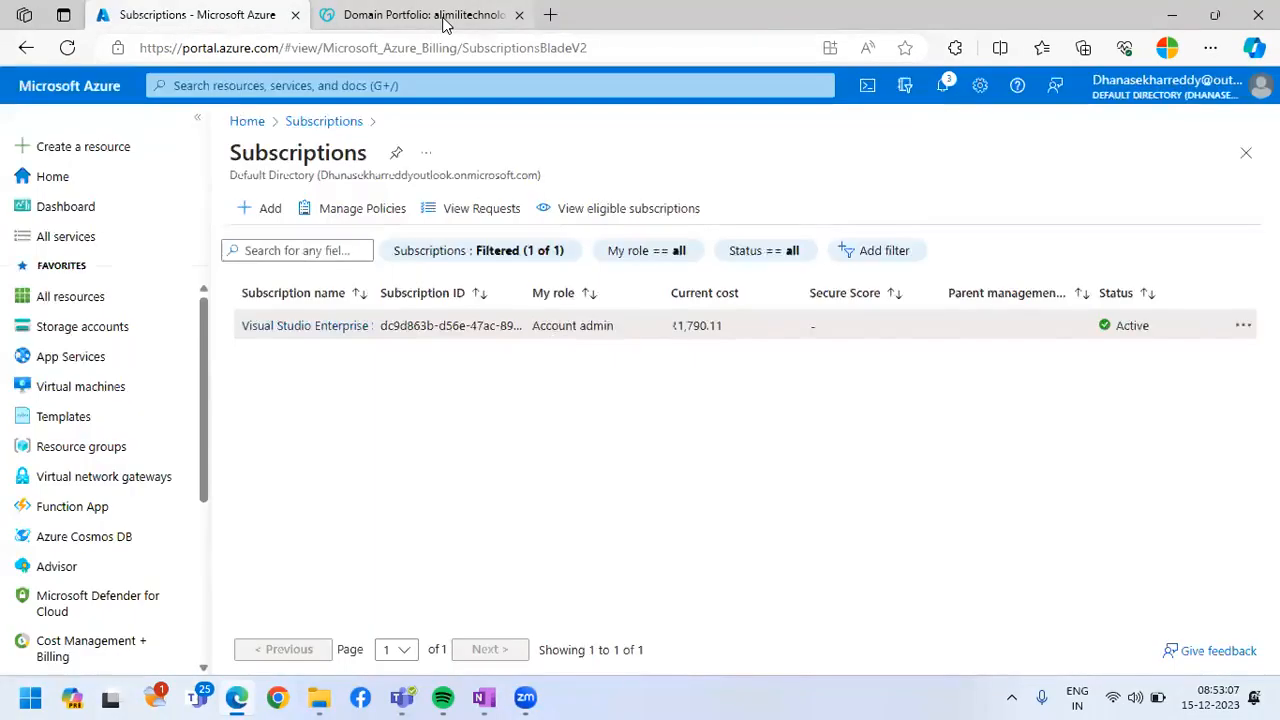